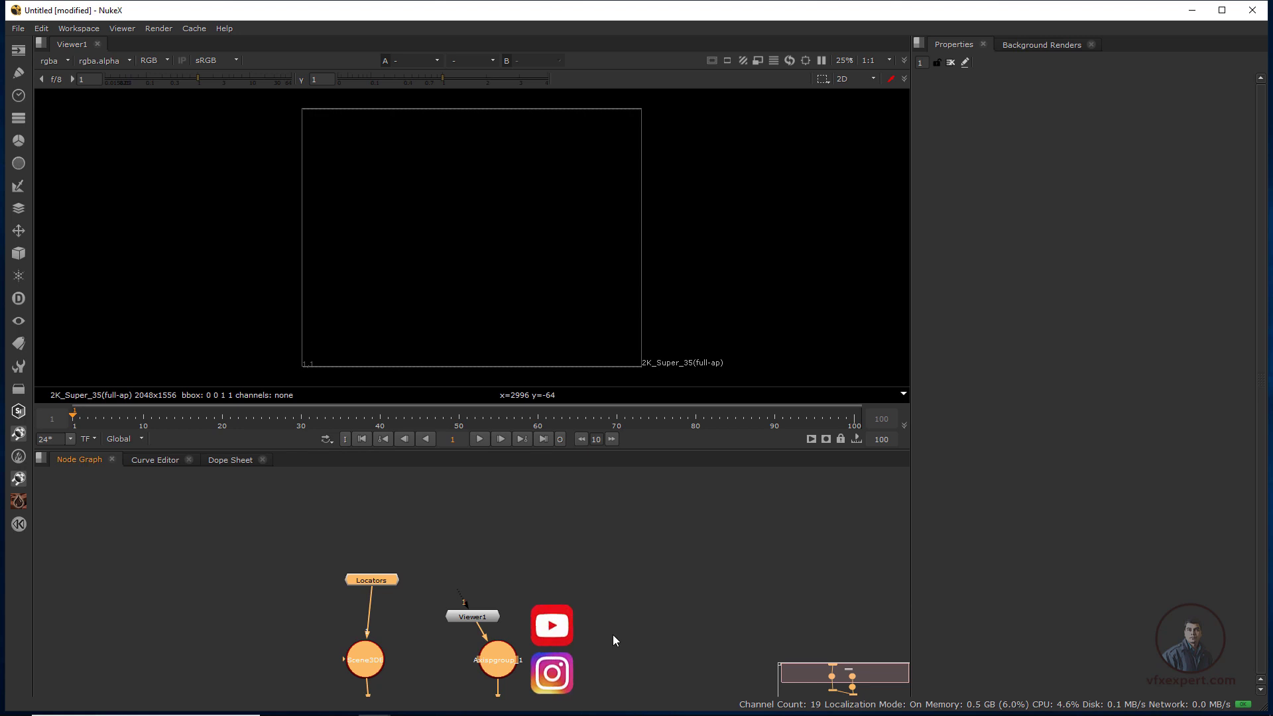
# - Enlarge the node graph area and move the Viewer1 node clear of the Axispgroup_1 chain
pyautogui.moveTo(613, 634); pyautogui.dragTo(611, 545, button='middle')
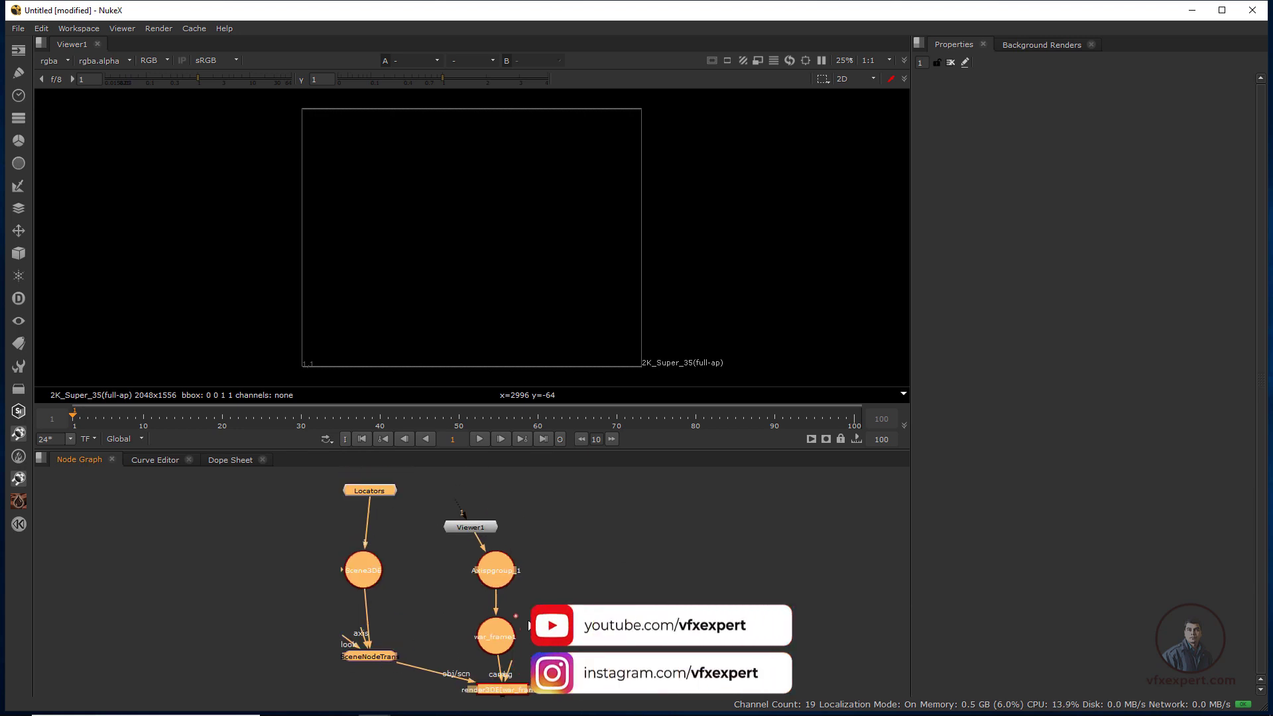
pyautogui.moveTo(424, 452); pyautogui.dragTo(425, 422)
pyautogui.click(452, 543)
pyautogui.scroll(2, 455, 549)
pyautogui.click(392, 439)
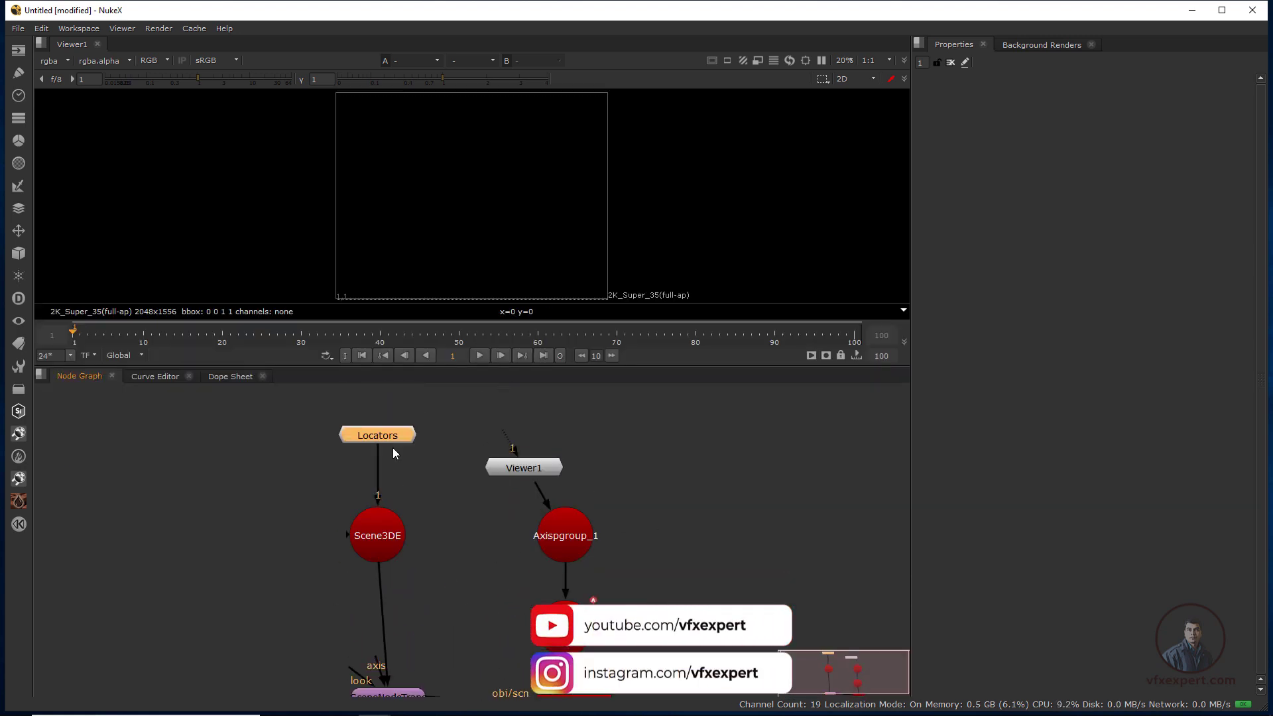
pyautogui.moveTo(520, 463); pyautogui.dragTo(617, 539)
# - Connect Viewer1 to the output of render3DE(war_frame) and place the viewer node to its right
pyautogui.click(345, 416)
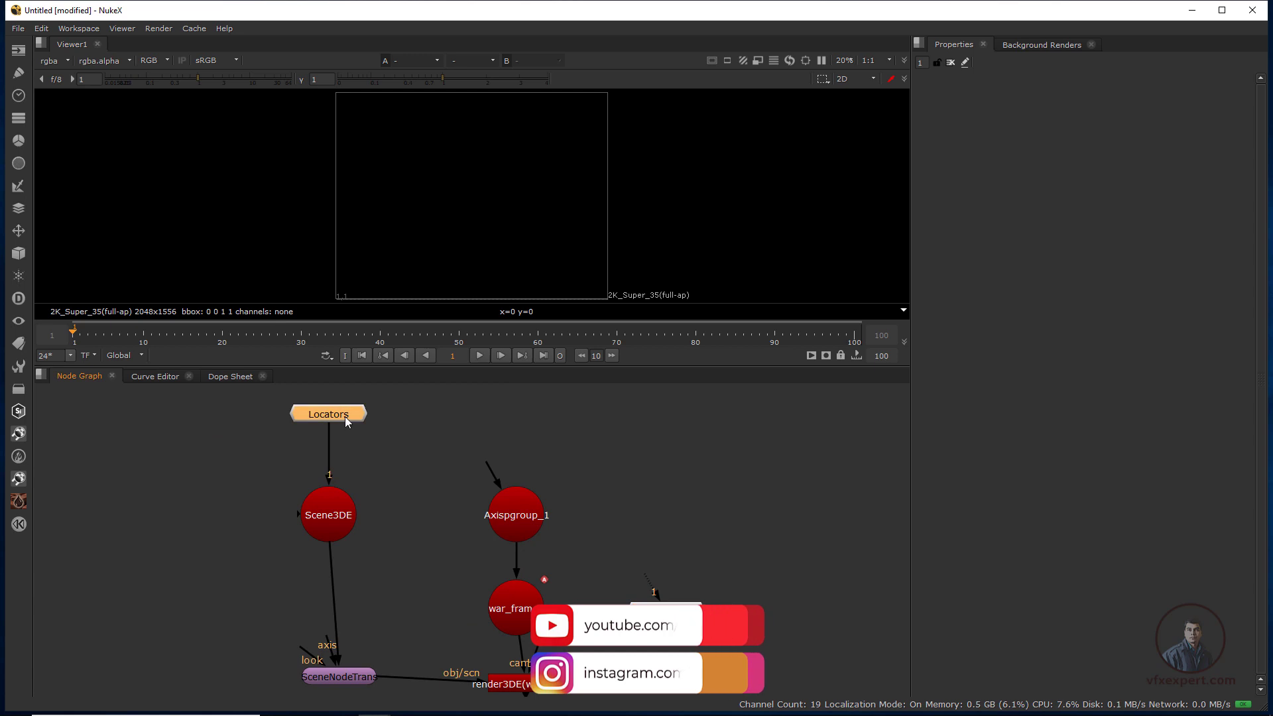
pyautogui.click(333, 518)
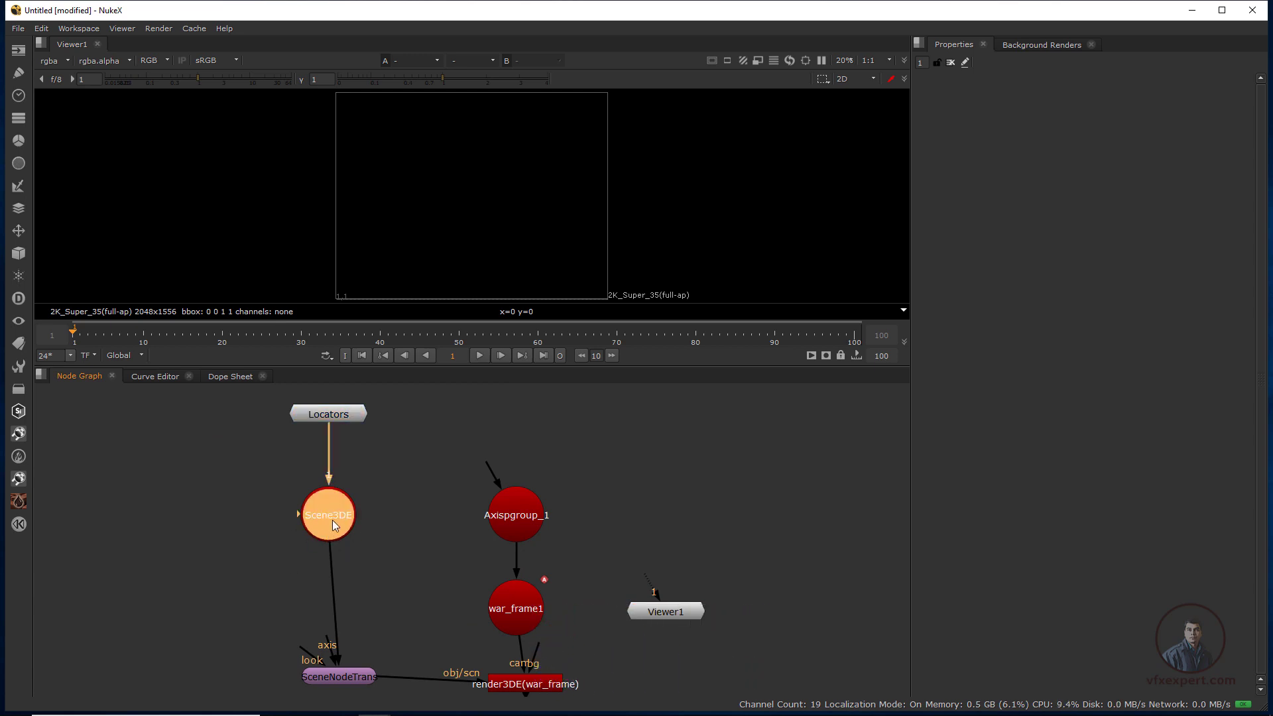
pyautogui.scroll(2, 364, 631)
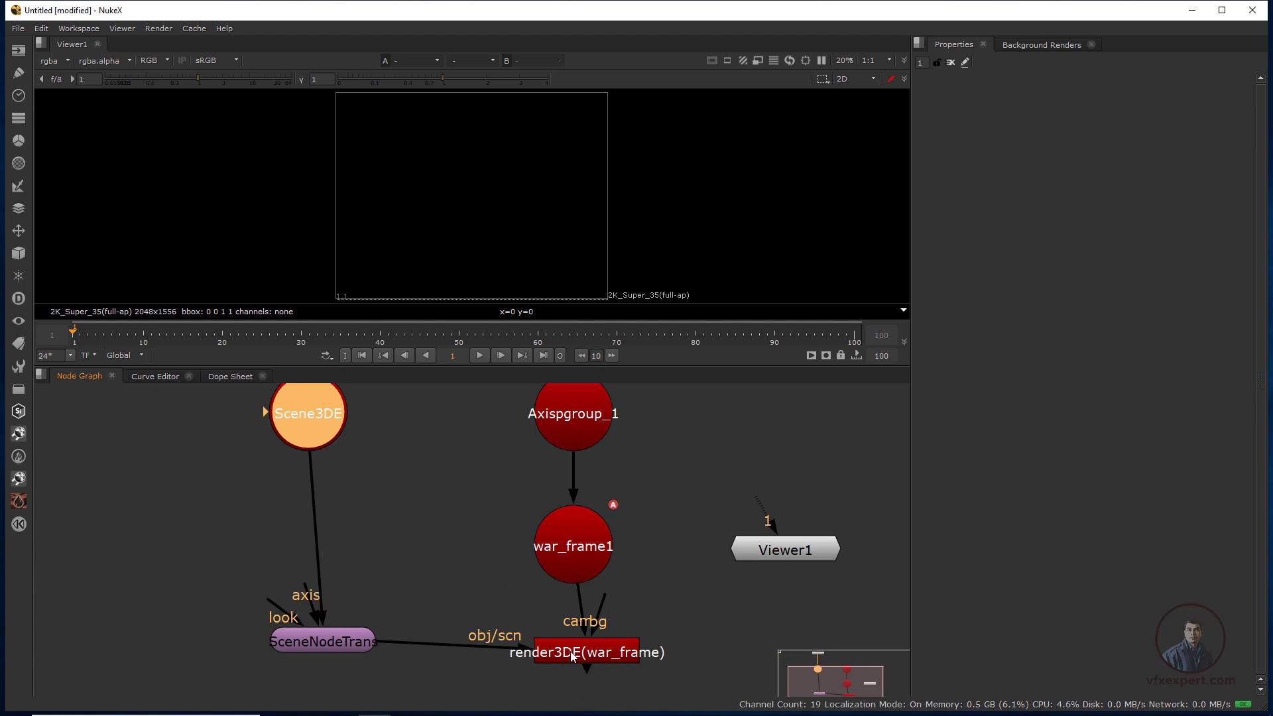
pyautogui.scroll(-2, 575, 647)
pyautogui.moveTo(695, 628); pyautogui.dragTo(641, 606, button='middle')
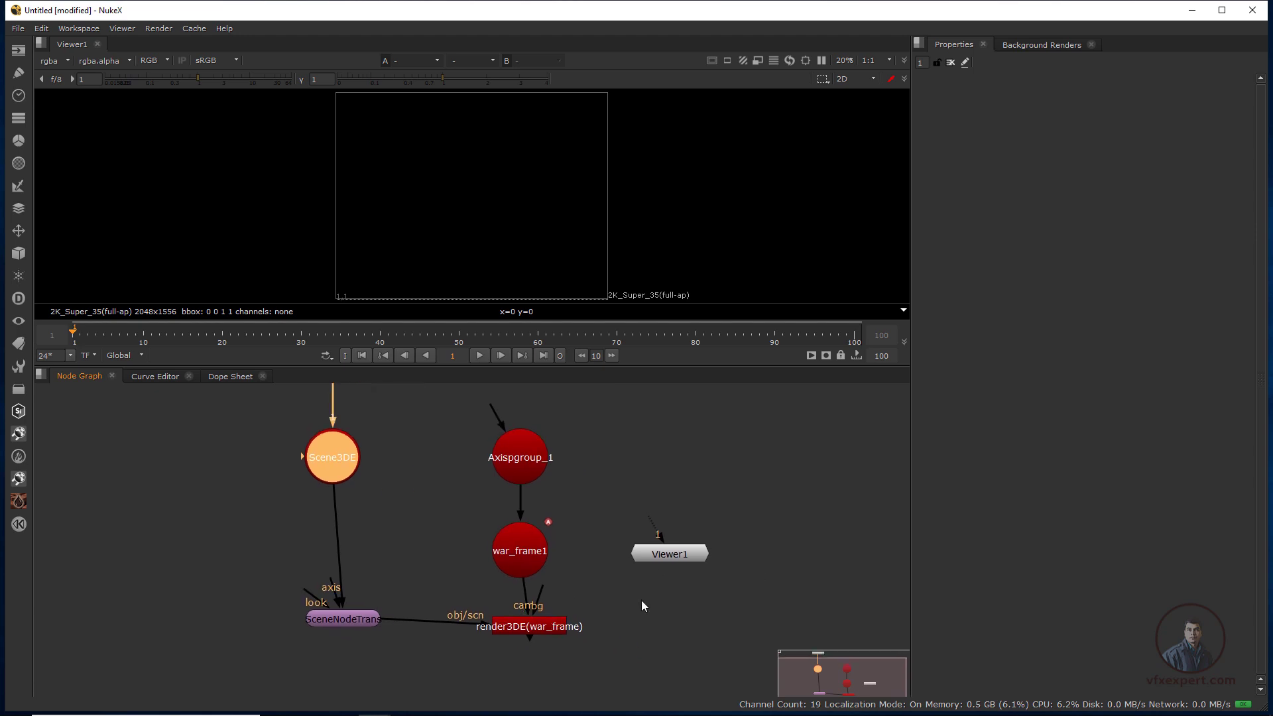
pyautogui.moveTo(666, 556); pyautogui.dragTo(523, 634)
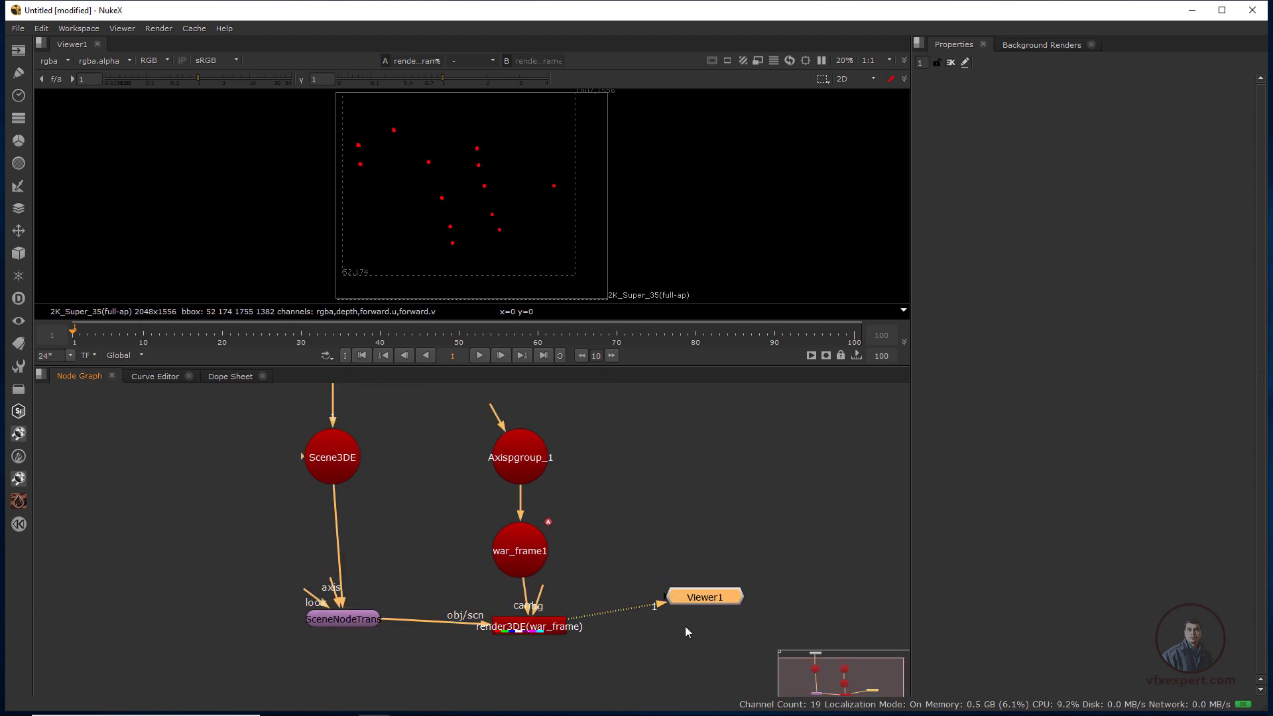
pyautogui.moveTo(693, 600); pyautogui.dragTo(668, 634)
# - Switch the viewer to 3D and examine the locators, ground grid and war_frame1 camera from different angles
pyautogui.moveTo(507, 198); pyautogui.dragTo(545, 225, button='middle')
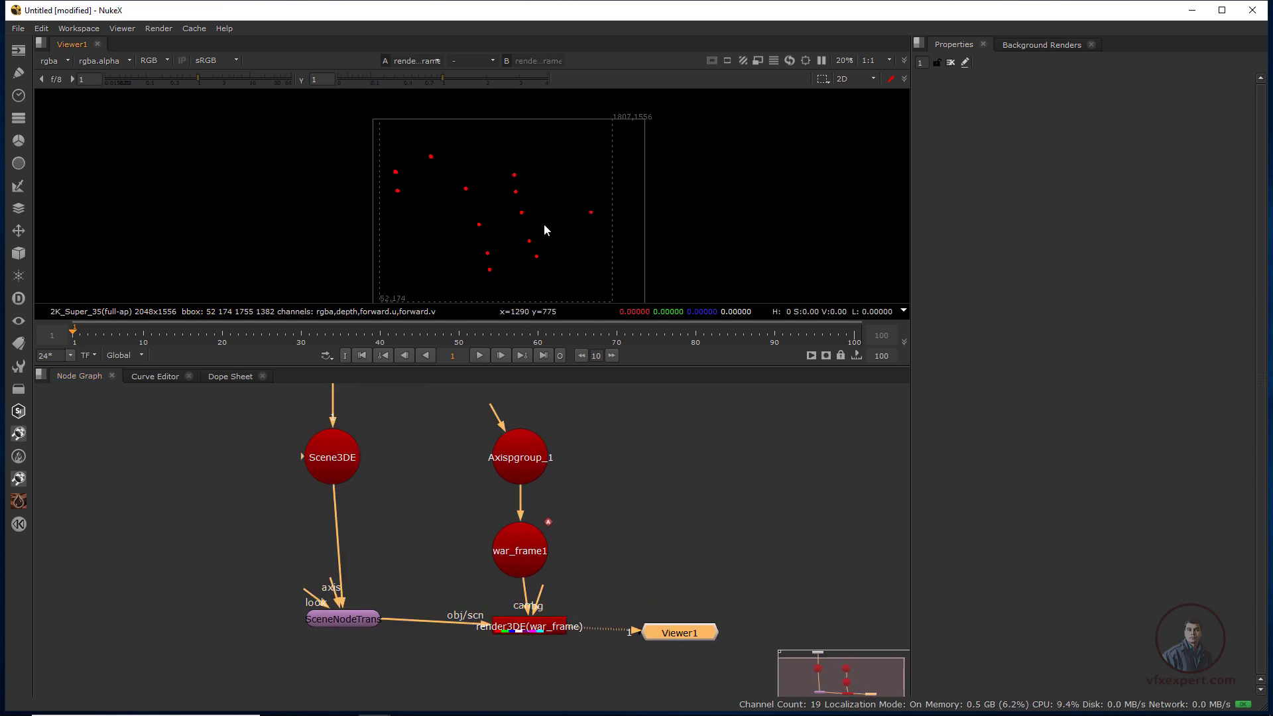
pyautogui.press('Tab')
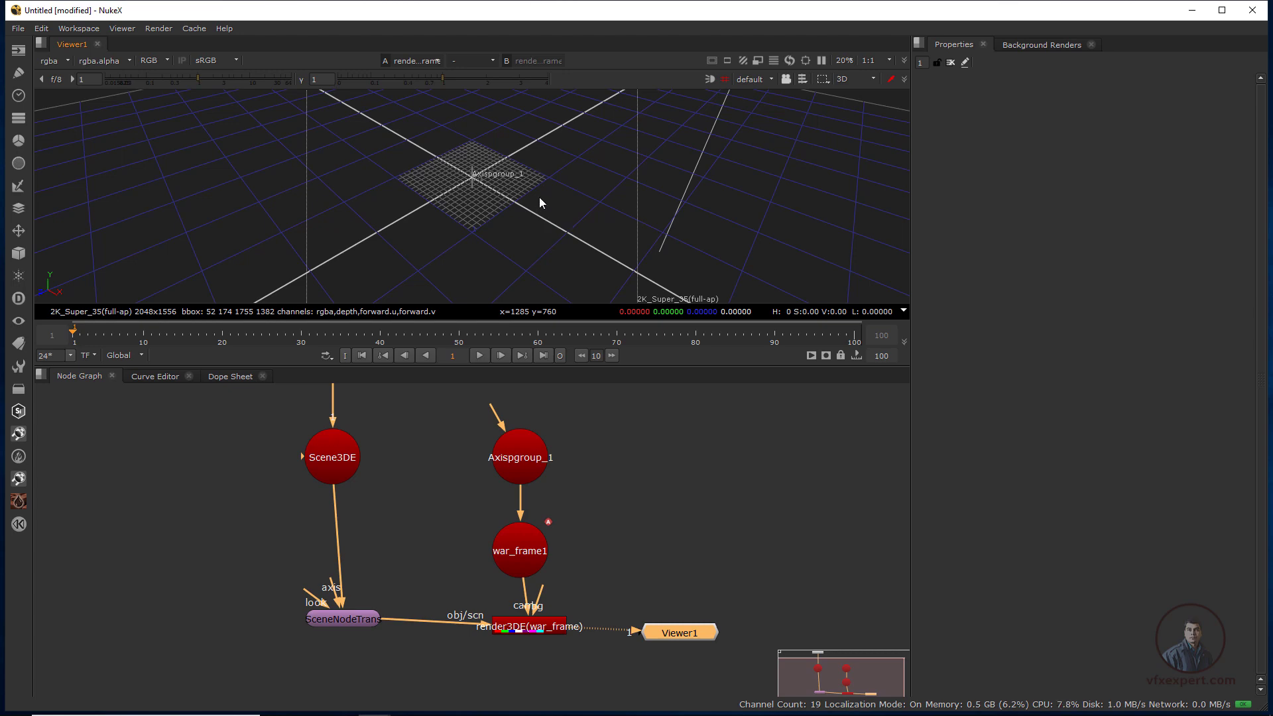
pyautogui.press('f')
pyautogui.scroll(-2, 548, 195)
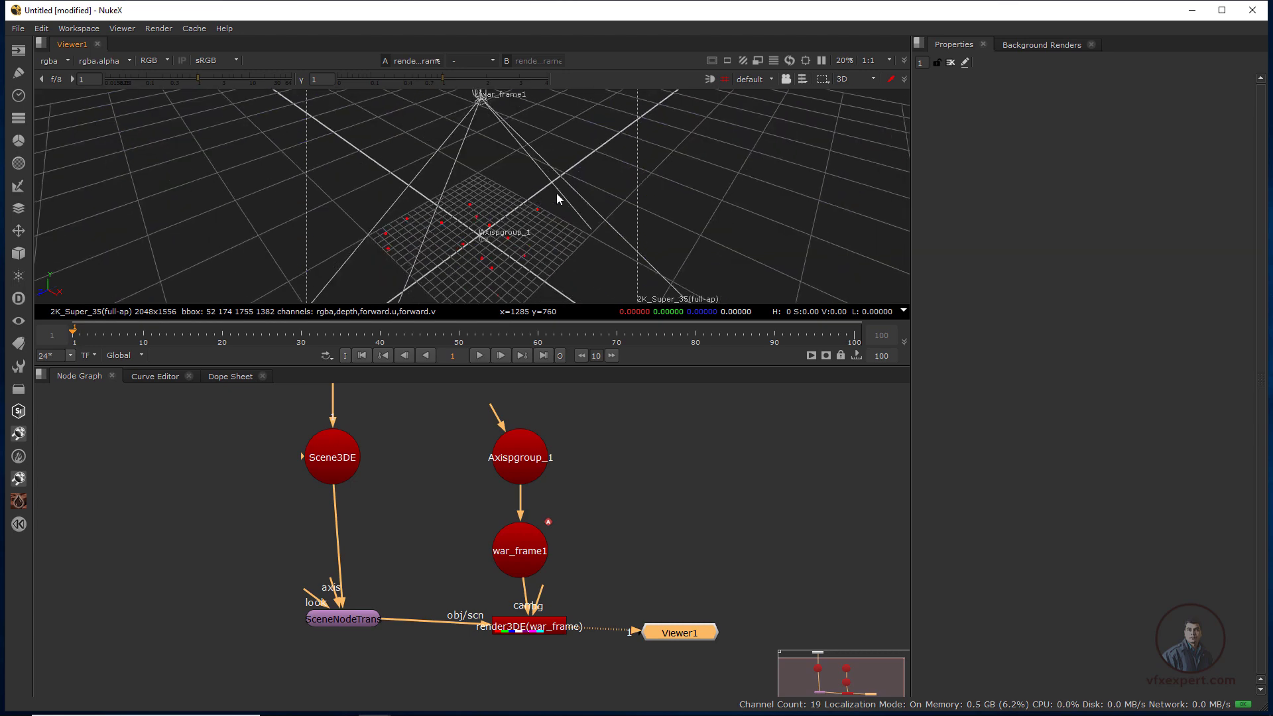
pyautogui.keyDown('ctrl'); pyautogui.moveTo(504, 149); pyautogui.dragTo(481, 100); pyautogui.keyUp('ctrl')
pyautogui.scroll(4, 512, 229)
pyautogui.keyDown('ctrl'); pyautogui.moveTo(531, 225); pyautogui.dragTo(475, 112); pyautogui.keyUp('ctrl')
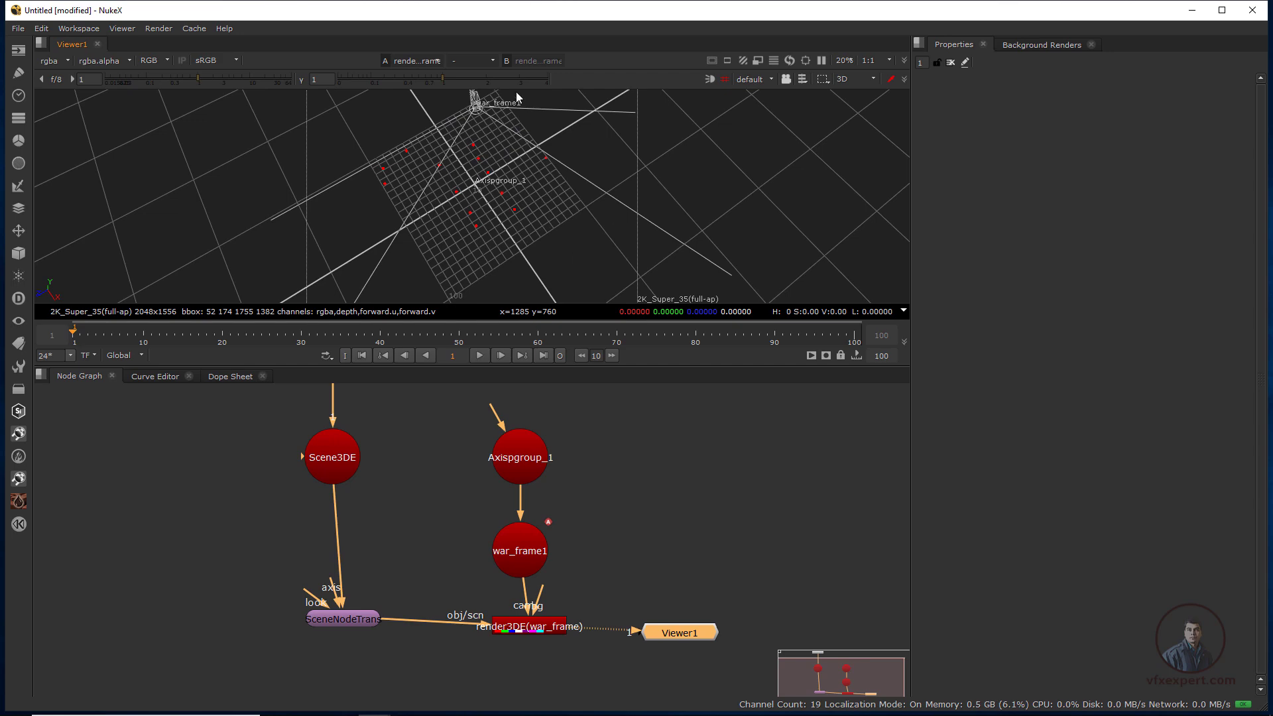
pyautogui.keyDown('ctrl'); pyautogui.moveTo(501, 188); pyautogui.dragTo(512, 236); pyautogui.keyUp('ctrl')
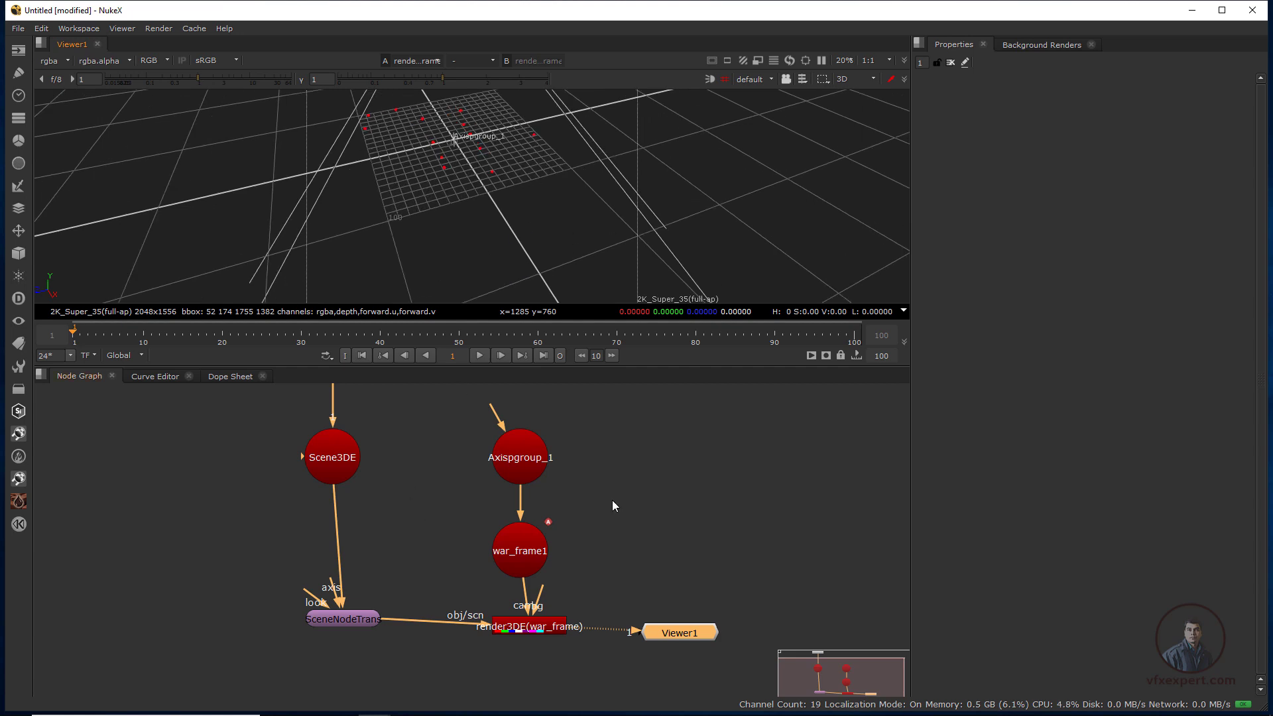
# - Load the war_frame.#####.tif 1-275 sequence from the 3DE & Nuke folder in a Read node placed left of SceneNodeTrans
pyautogui.scroll(-3, 584, 505)
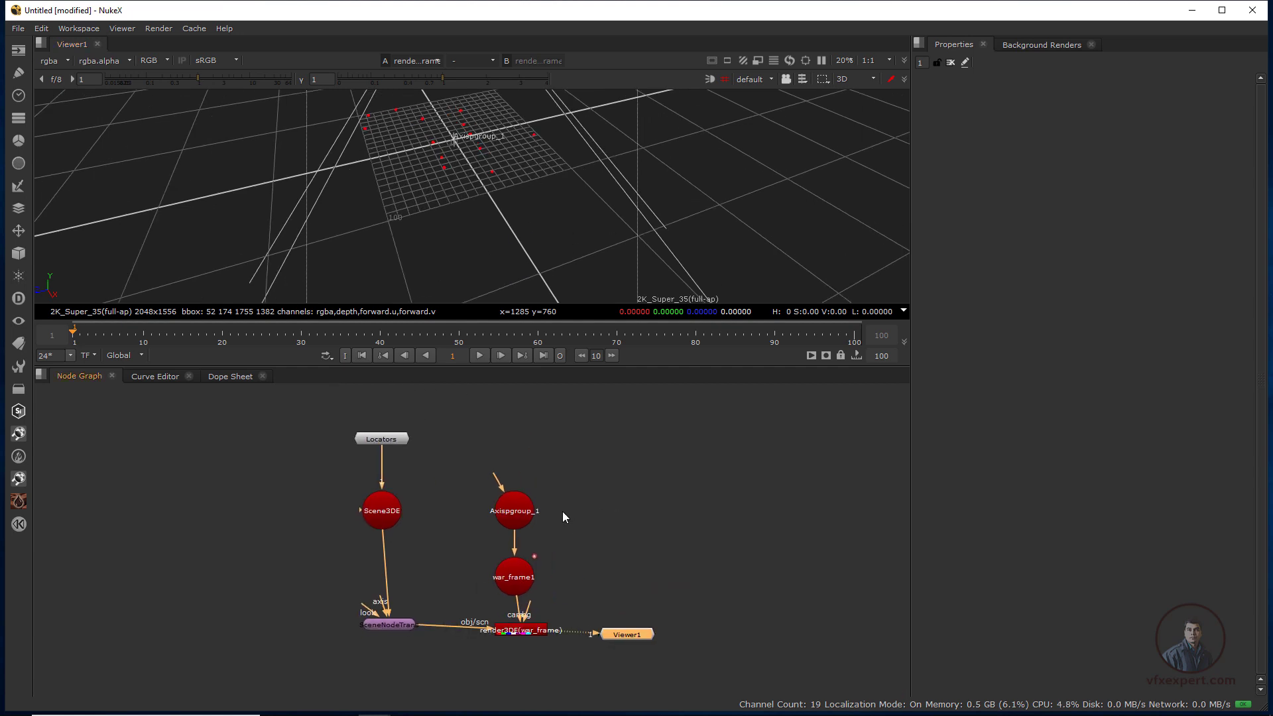
pyautogui.click(546, 396)
pyautogui.click(18, 52)
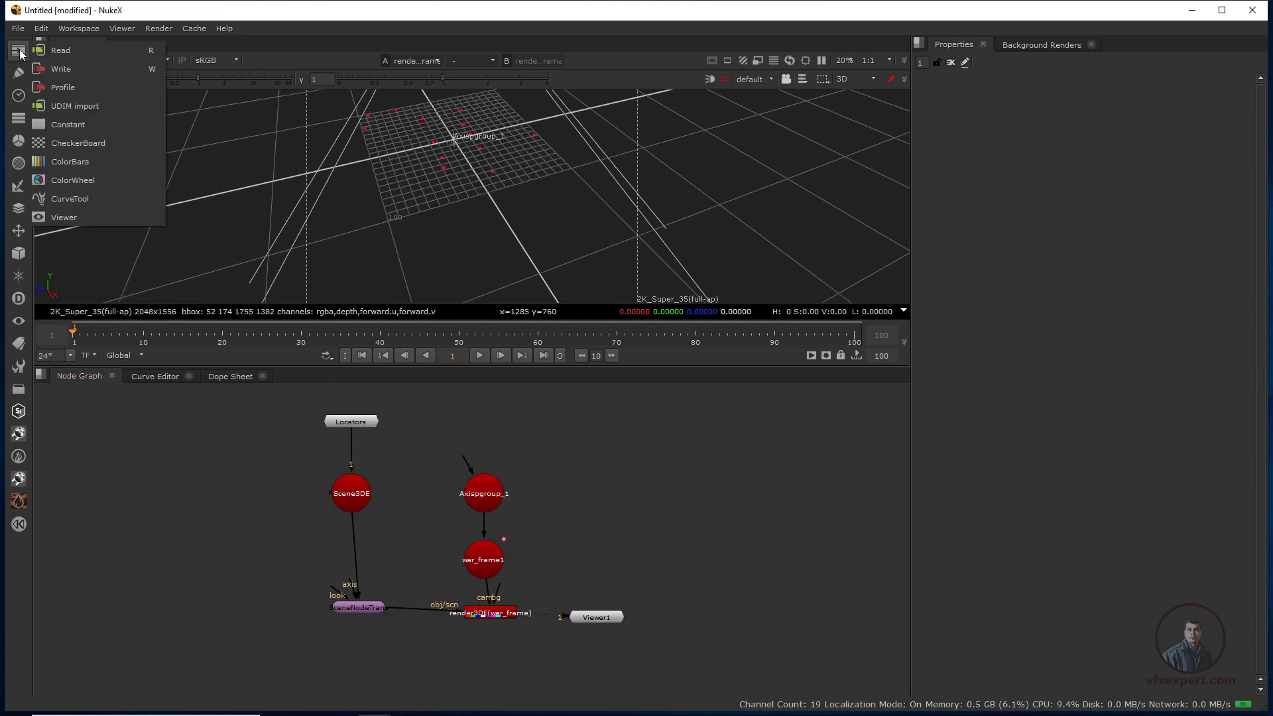
pyautogui.click(60, 52)
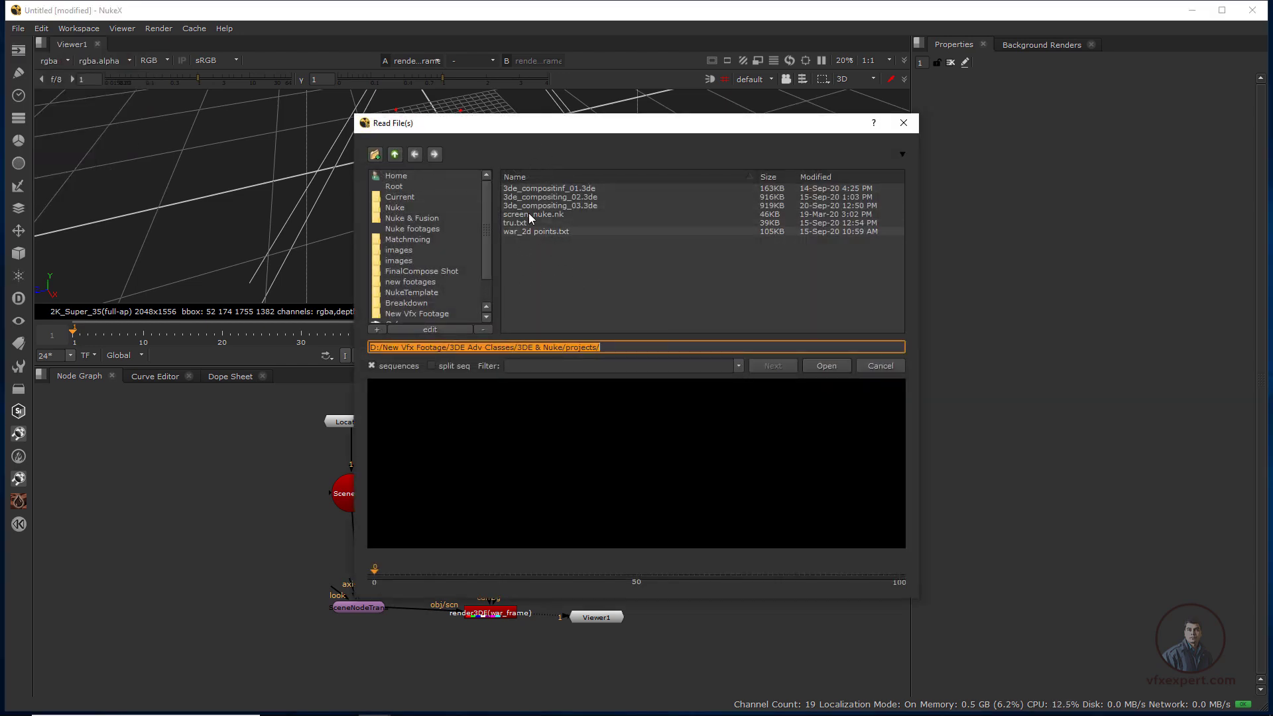
pyautogui.press('BackSpace')
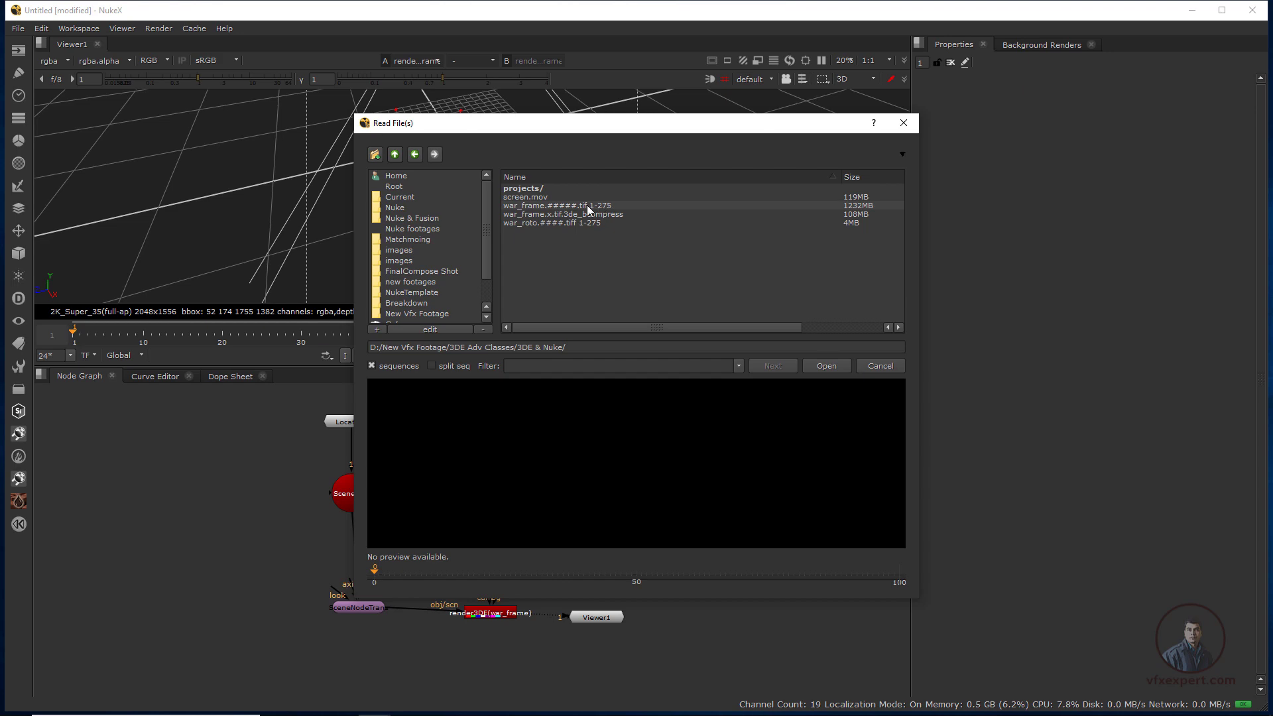
pyautogui.click(591, 206)
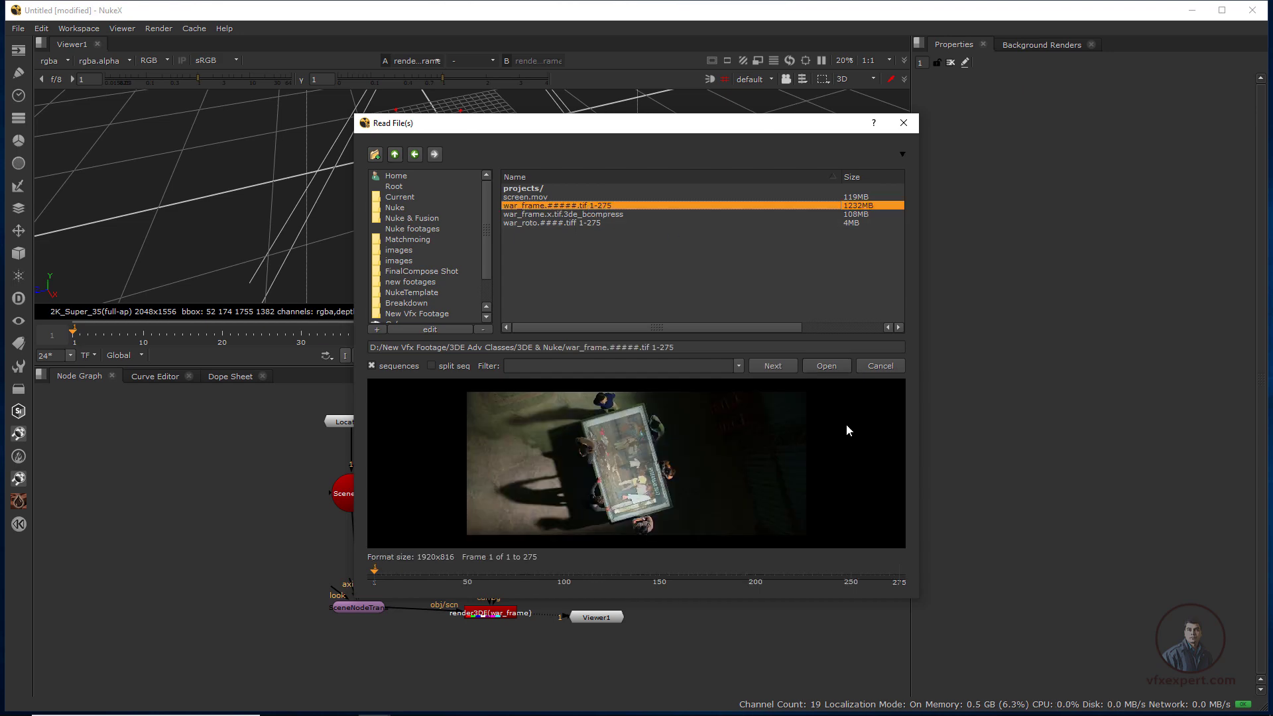
pyautogui.click(827, 366)
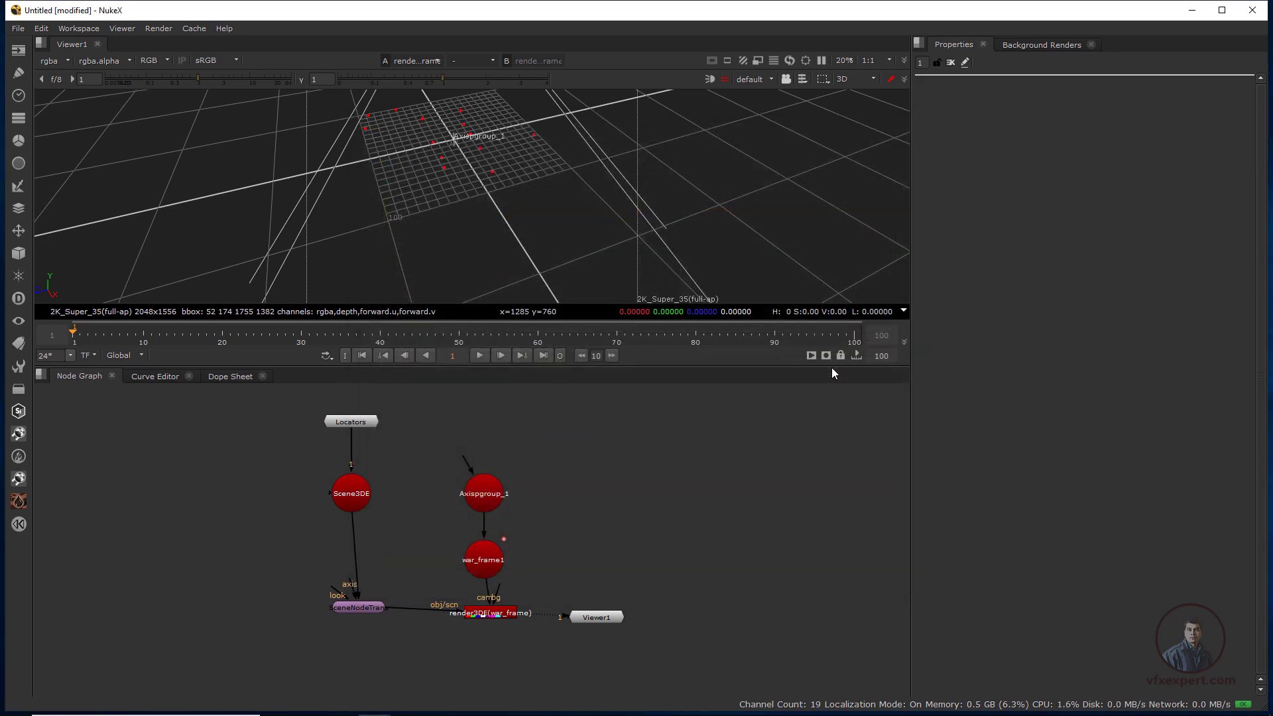
pyautogui.moveTo(540, 428); pyautogui.dragTo(283, 581)
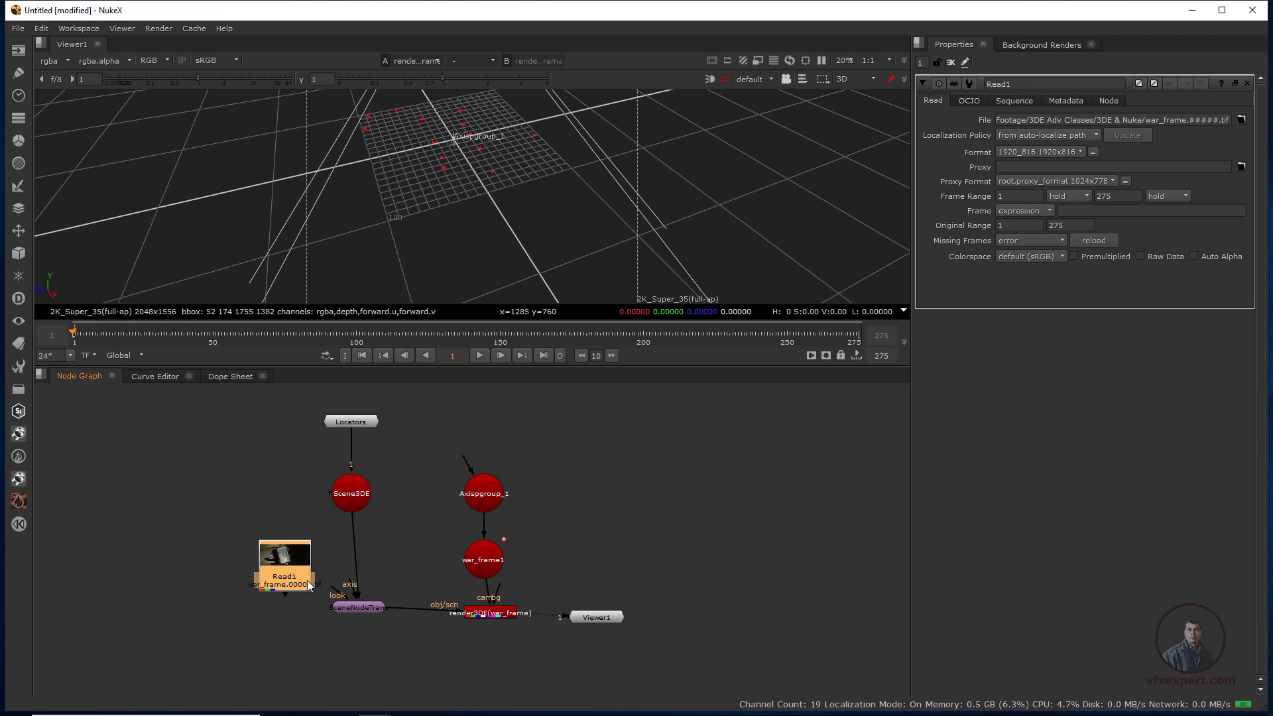
# - Lower the Read1 node and connect the bg input of render3DE(war_frame) to it
pyautogui.scroll(3, 319, 623)
pyautogui.moveTo(265, 524); pyautogui.dragTo(279, 607)
pyautogui.click(364, 569)
pyautogui.scroll(2, 478, 531)
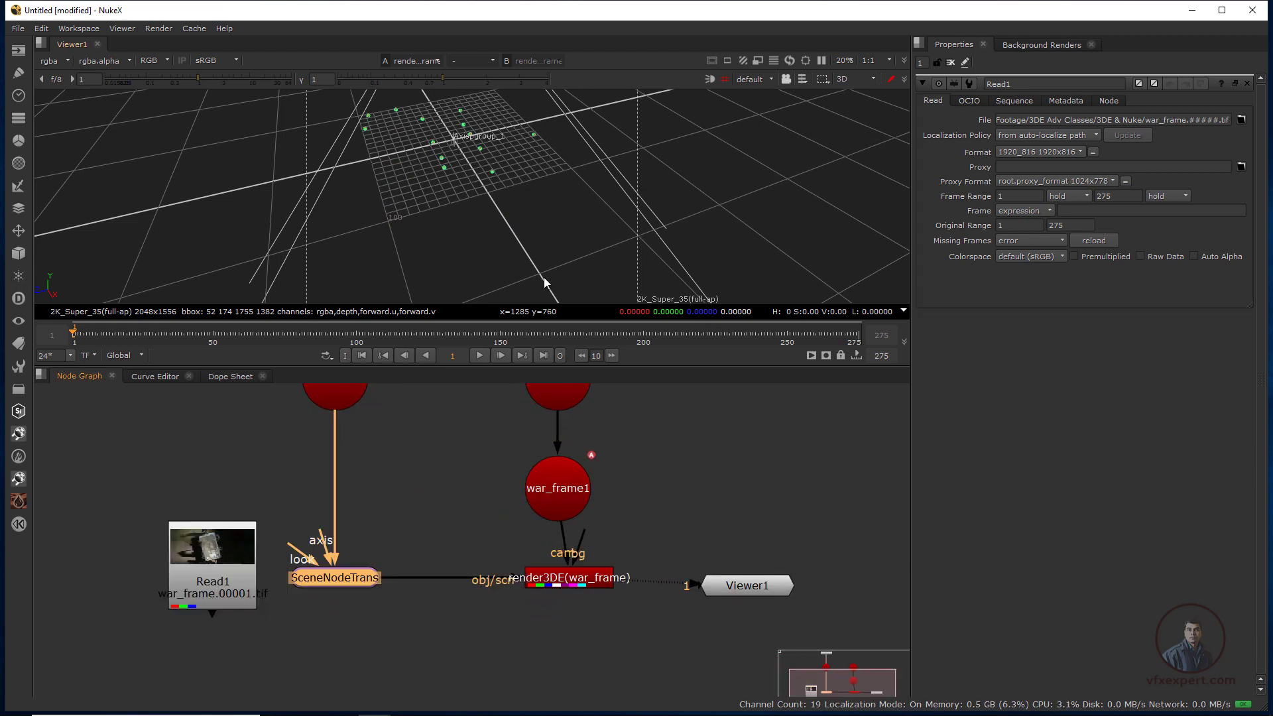
pyautogui.moveTo(522, 507); pyautogui.dragTo(476, 500, button='middle')
pyautogui.scroll(1, 476, 500)
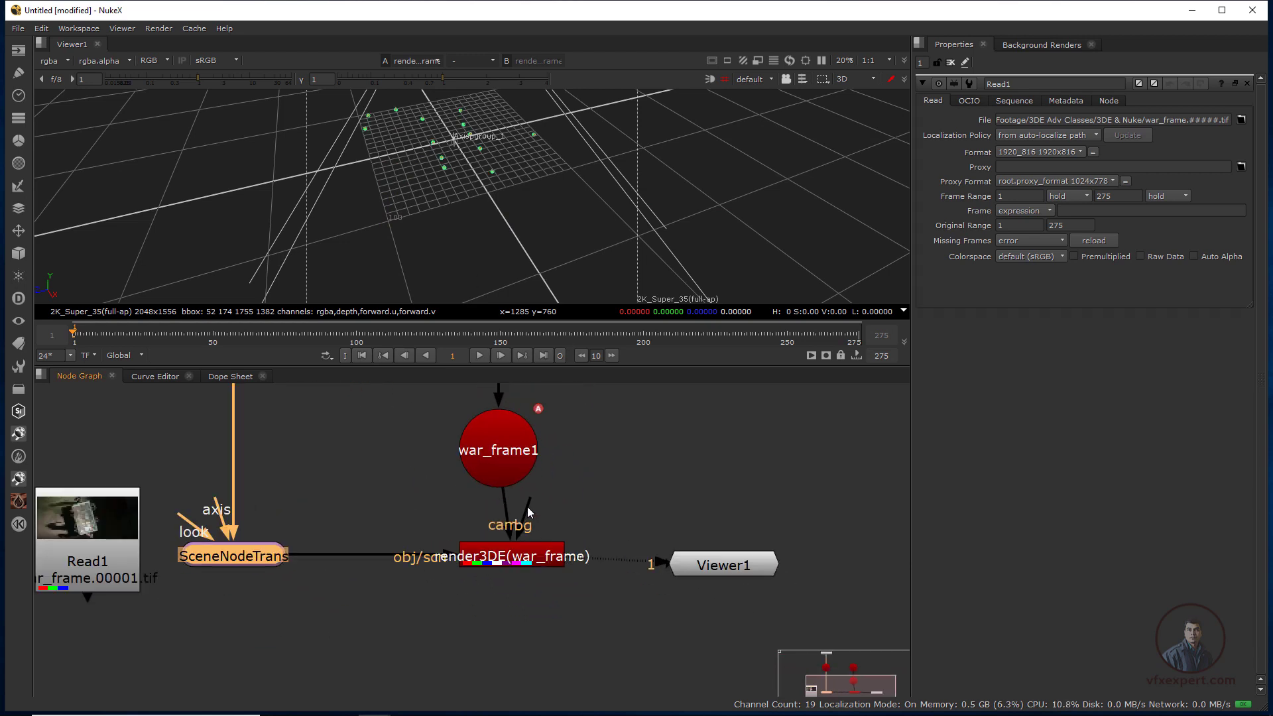
pyautogui.scroll(-1, 534, 544)
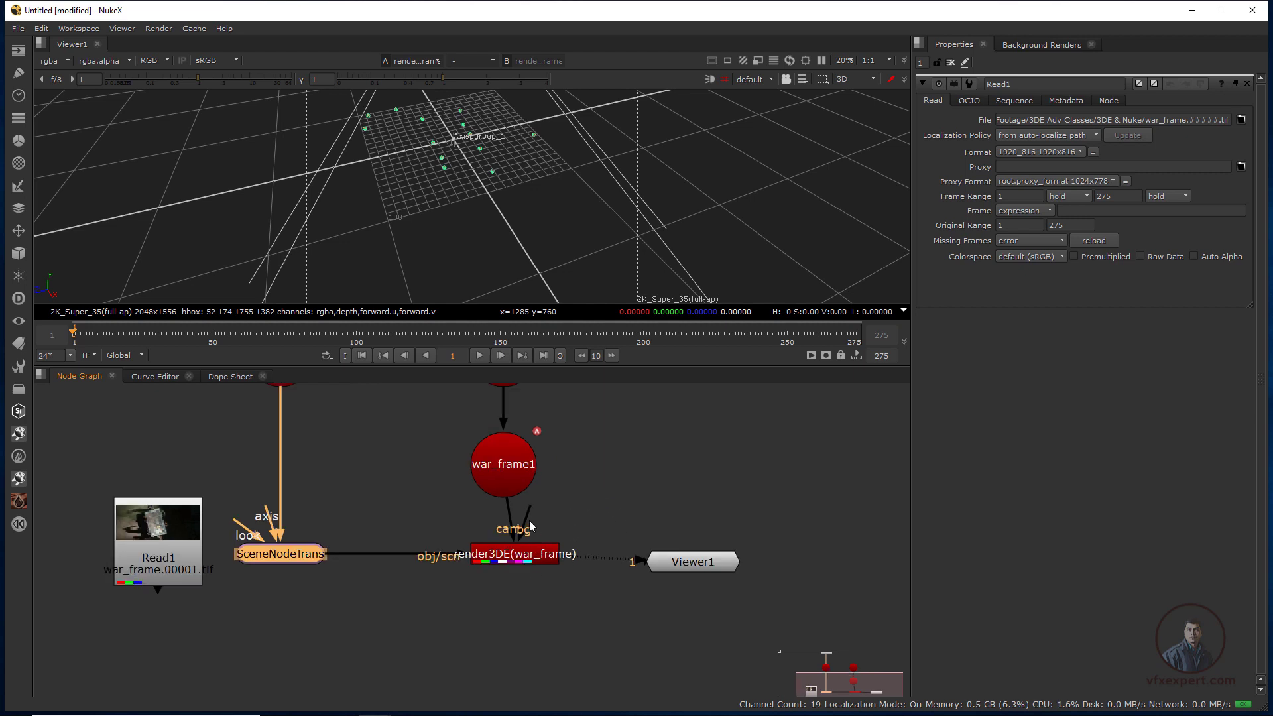
pyautogui.moveTo(632, 522); pyautogui.dragTo(157, 619)
# - Show the render3DE(war_frame) output in the 2D viewer and enlarge the viewer area to frame the footage
pyautogui.click(516, 556)
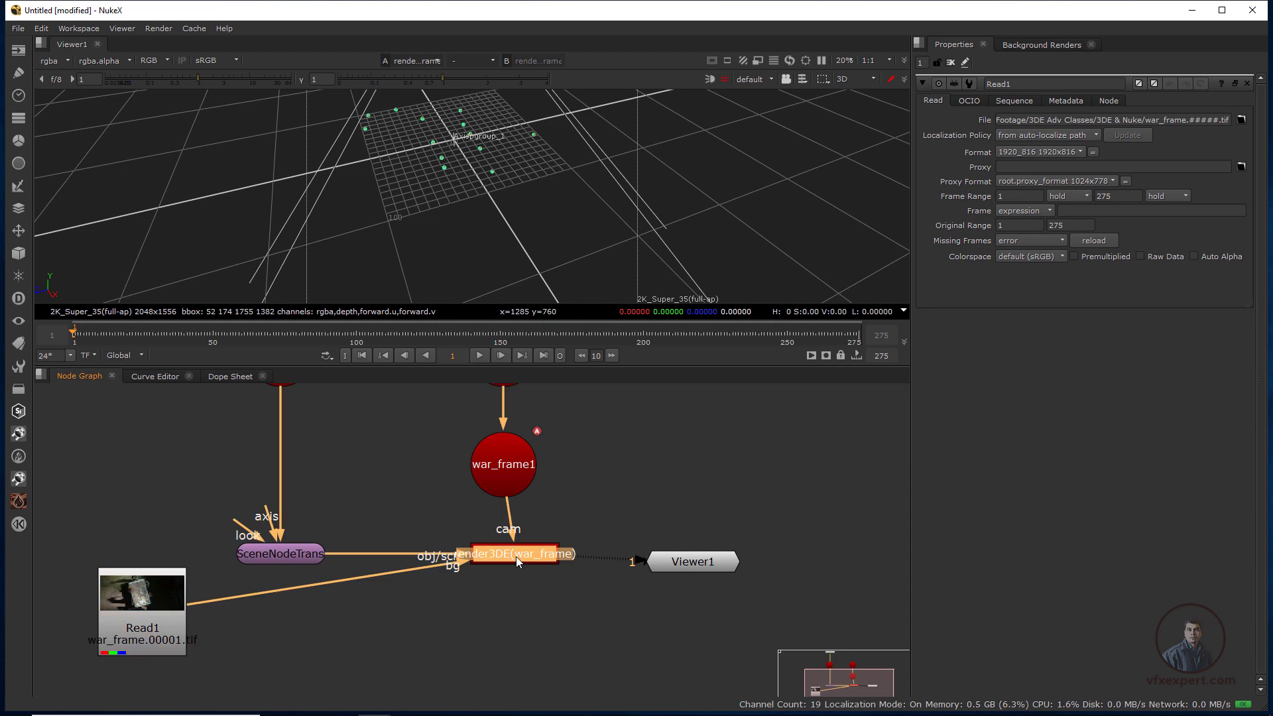
pyautogui.press('1')
pyautogui.scroll(2, 512, 261)
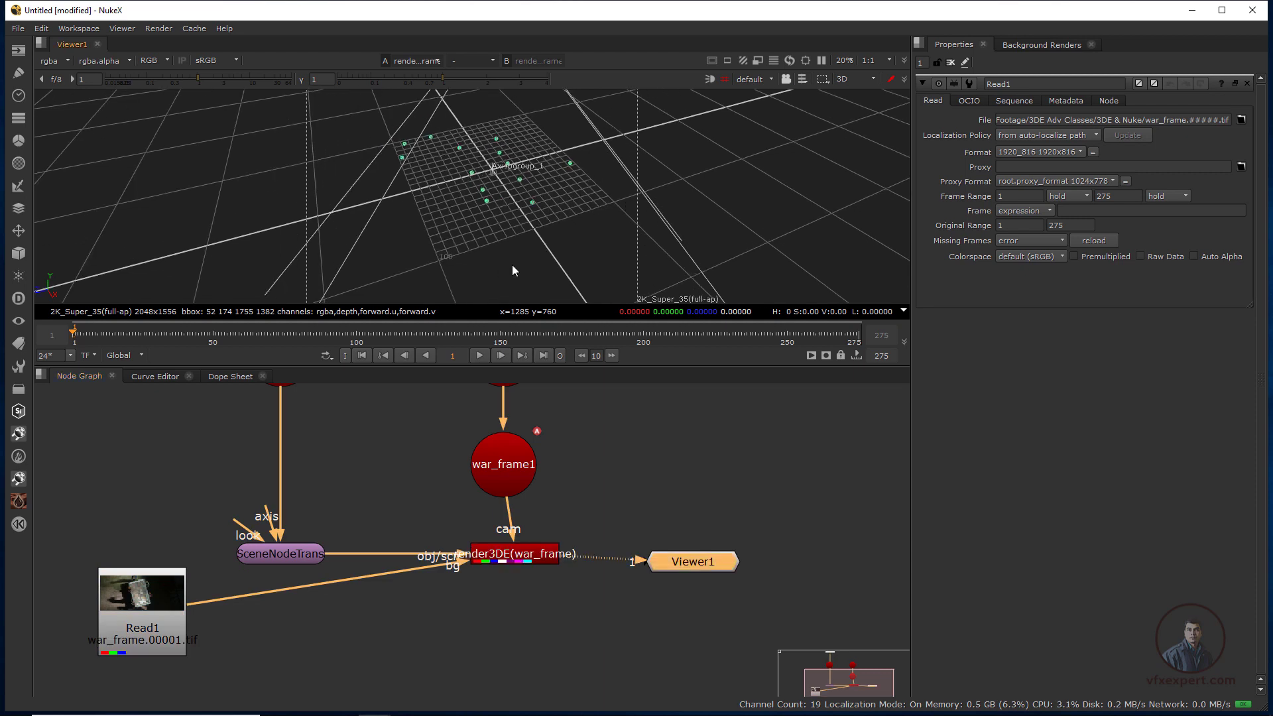
pyautogui.press('Tab')
pyautogui.scroll(5, 512, 265)
pyautogui.scroll(-3, 512, 264)
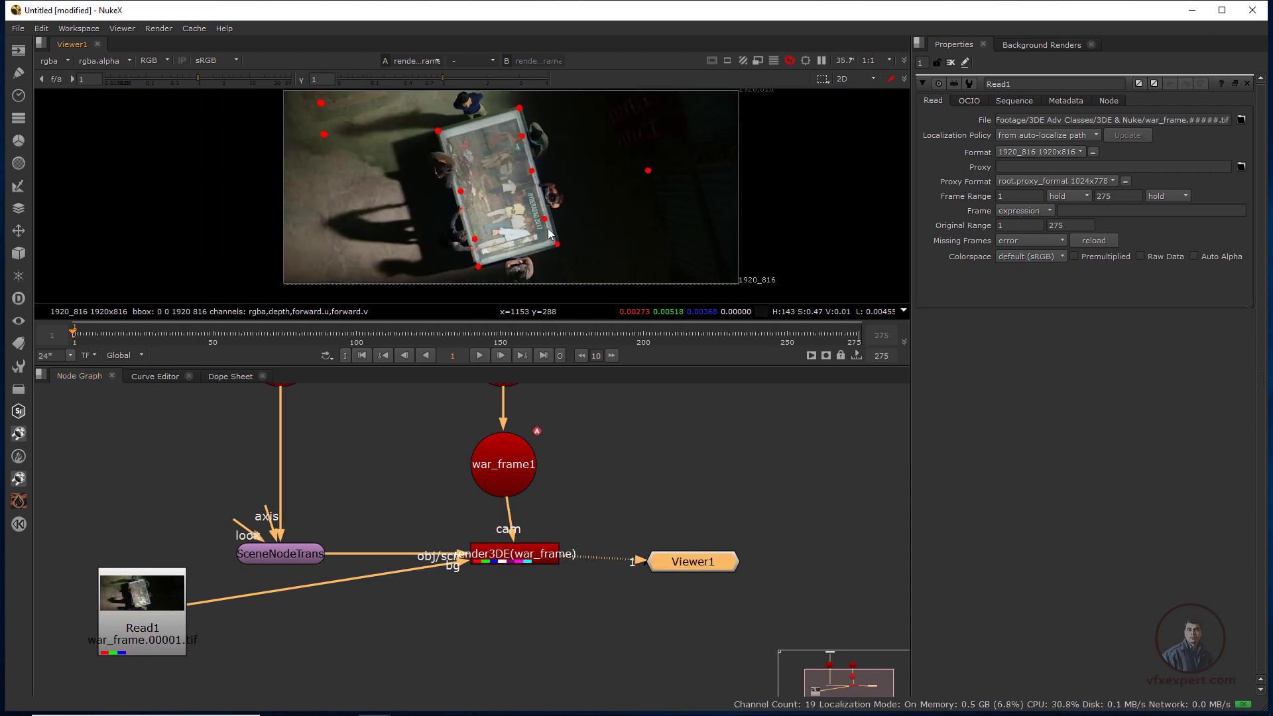
pyautogui.moveTo(509, 289); pyautogui.dragTo(497, 301, button='middle')
pyautogui.moveTo(540, 367); pyautogui.dragTo(537, 413)
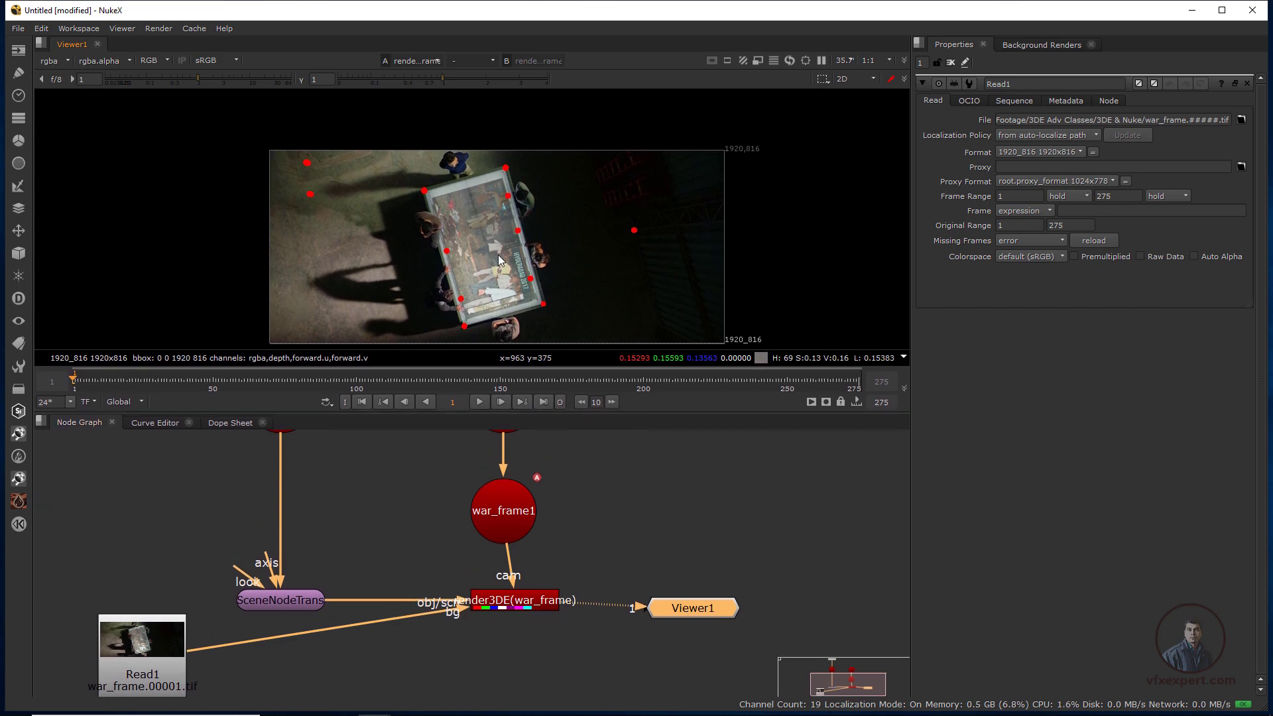
# - Examine how the red locators sit on the footage and scrub the timeline to frame 210
pyautogui.scroll(2, 499, 255)
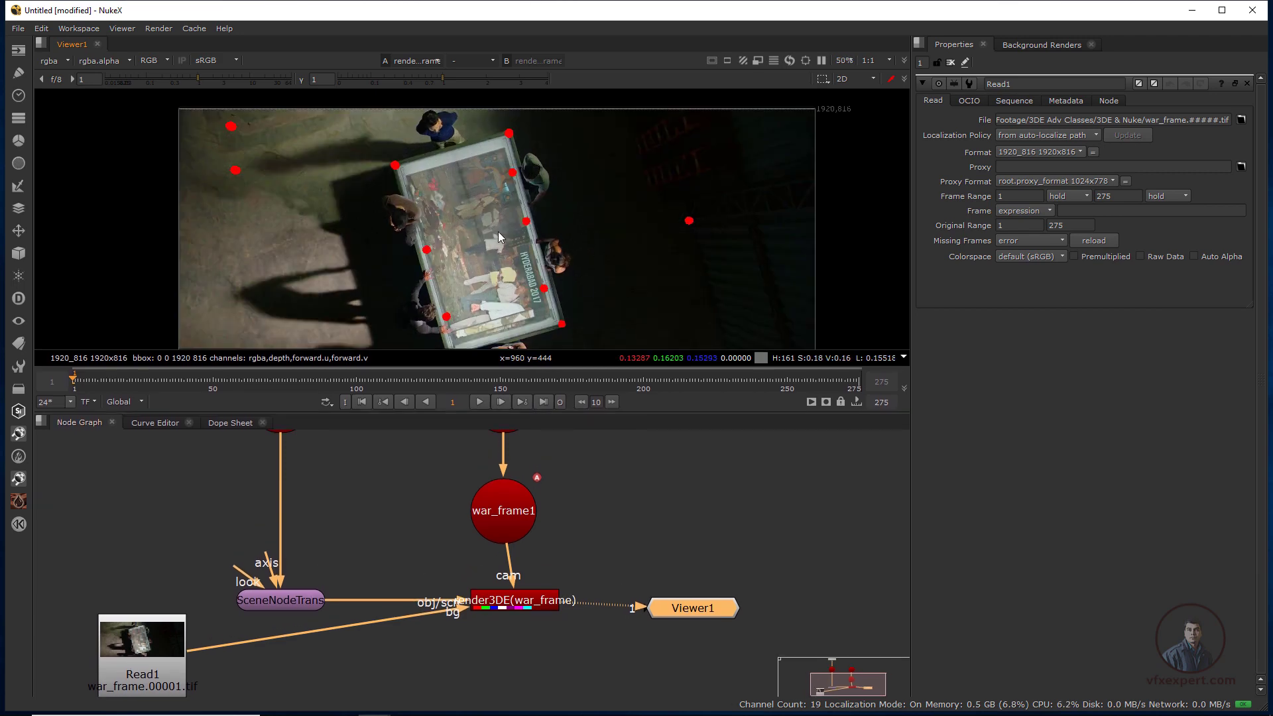
pyautogui.scroll(1, 510, 216)
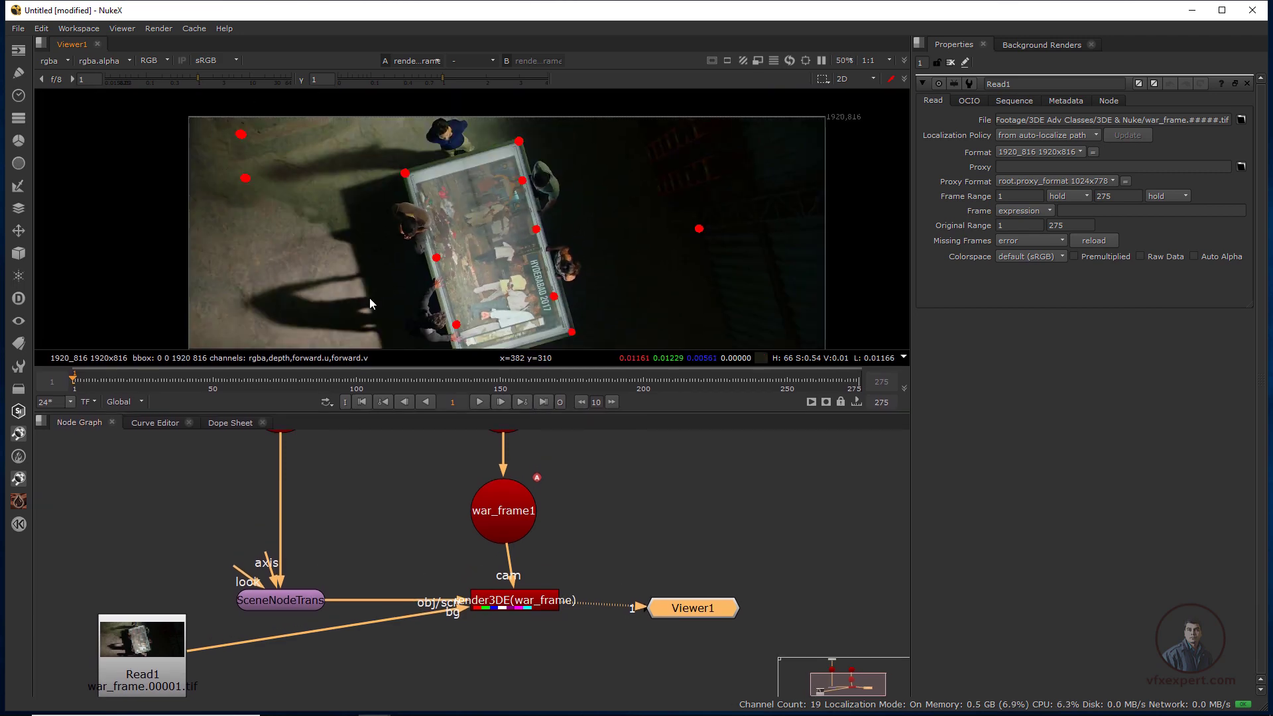
pyautogui.scroll(-2, 368, 297)
pyautogui.moveTo(471, 387); pyautogui.dragTo(673, 377)
# - Move the Read1 node farther from SceneNodeTrans to make room in the node graph
pyautogui.scroll(-2, 553, 565)
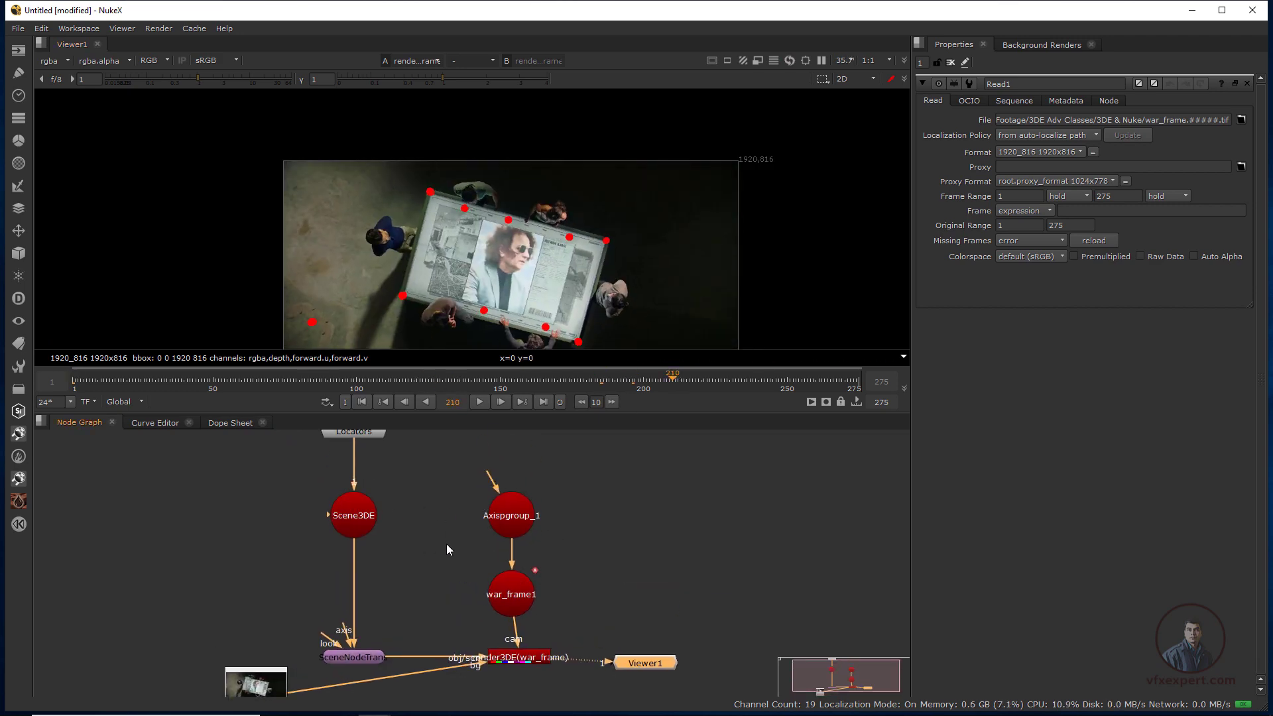
pyautogui.scroll(-2, 447, 544)
pyautogui.moveTo(470, 601); pyautogui.dragTo(418, 536, button='middle')
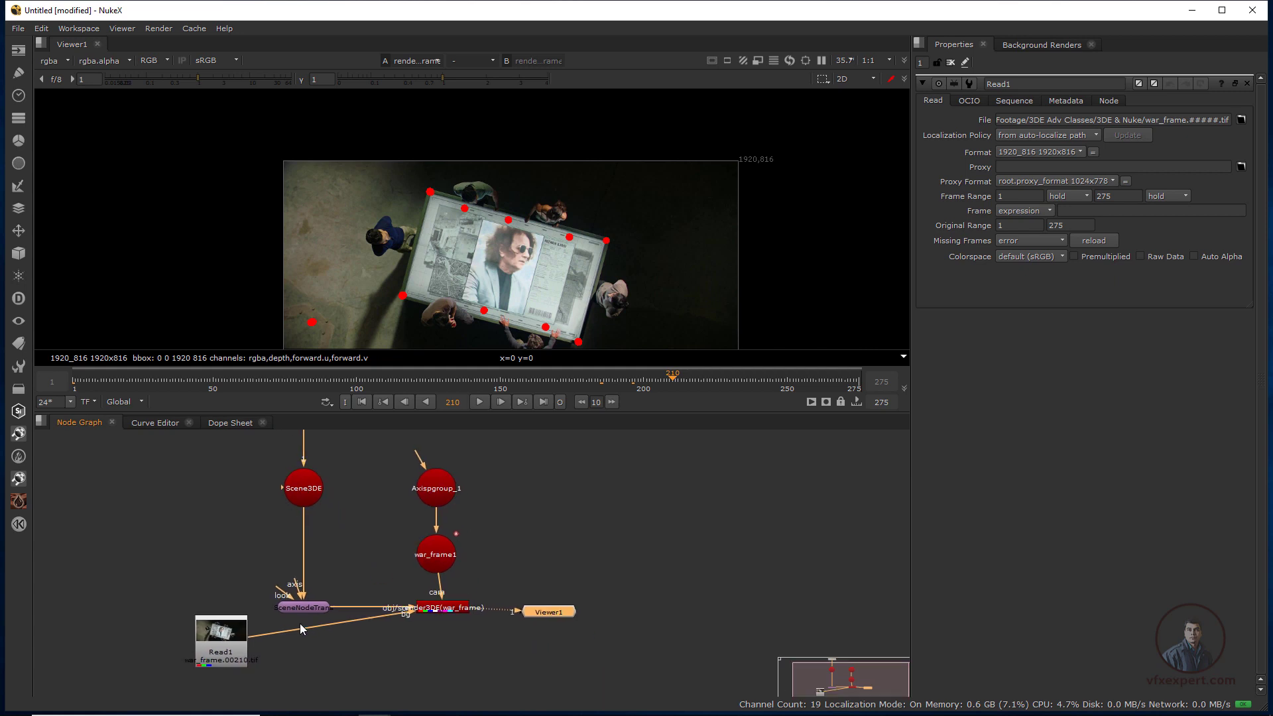
pyautogui.moveTo(300, 626); pyautogui.dragTo(232, 643)
pyautogui.scroll(-1, 450, 554)
pyautogui.moveTo(426, 562); pyautogui.dragTo(440, 573, button='middle')
pyautogui.moveTo(276, 640); pyautogui.dragTo(227, 649)
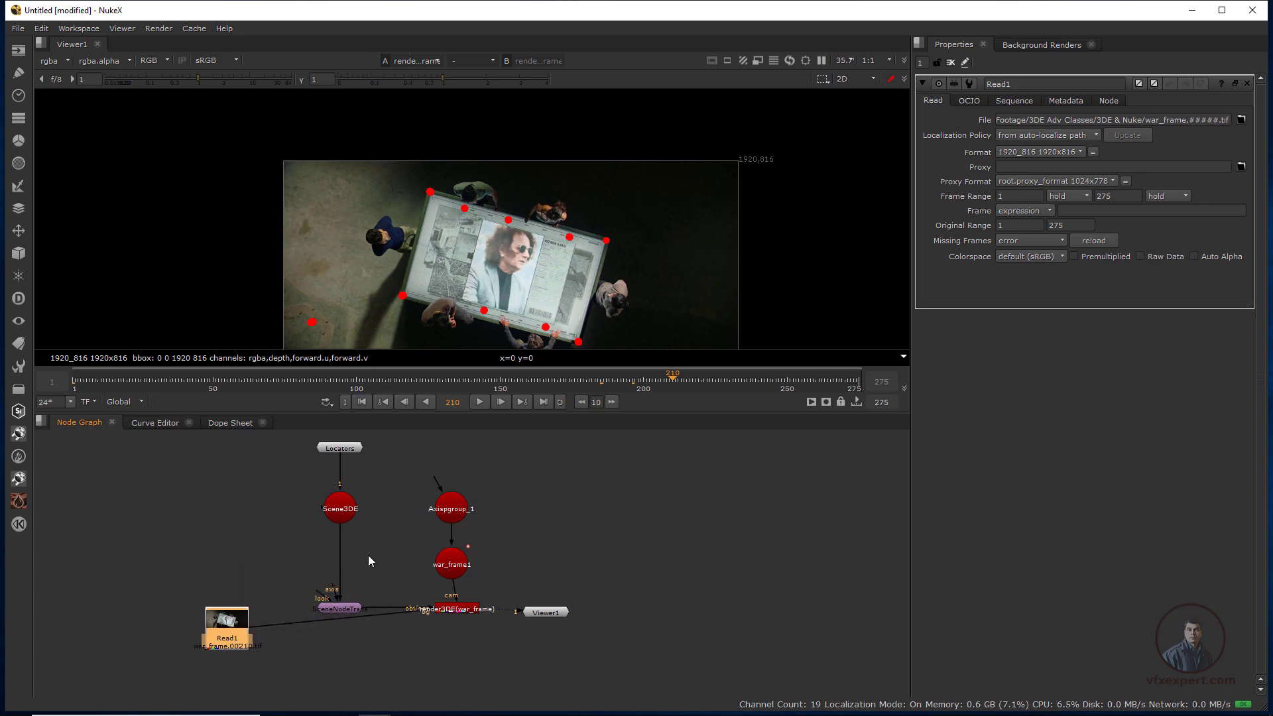
# - Shift war_frame1, Axispgroup_1, Viewer1 and render3DE(war_frame) to the right, away from the locator chain
pyautogui.scroll(1, 590, 575)
pyautogui.moveTo(424, 562); pyautogui.dragTo(498, 538)
pyautogui.moveTo(424, 496); pyautogui.dragTo(506, 483)
pyautogui.moveTo(536, 620); pyautogui.dragTo(549, 639)
pyautogui.moveTo(444, 616); pyautogui.dragTo(500, 595)
# - Arrange the locator chain right of render3DE(war_frame), Read1 on its left and the camera nodes directly above it
pyautogui.moveTo(157, 637); pyautogui.dragTo(586, 595)
pyautogui.scroll(-1, 586, 594)
pyautogui.keyDown('ctrl'); pyautogui.moveTo(344, 649); pyautogui.dragTo(428, 631); pyautogui.keyUp('ctrl')
pyautogui.scroll(2, 464, 597)
pyautogui.moveTo(544, 583); pyautogui.dragTo(386, 557, button='middle')
pyautogui.keyDown('ctrl'); pyautogui.moveTo(396, 546); pyautogui.dragTo(387, 546); pyautogui.keyUp('ctrl')
pyautogui.moveTo(398, 486); pyautogui.dragTo(386, 471)
pyautogui.scroll(1, 387, 517)
pyautogui.moveTo(304, 641); pyautogui.dragTo(344, 602, button='middle')
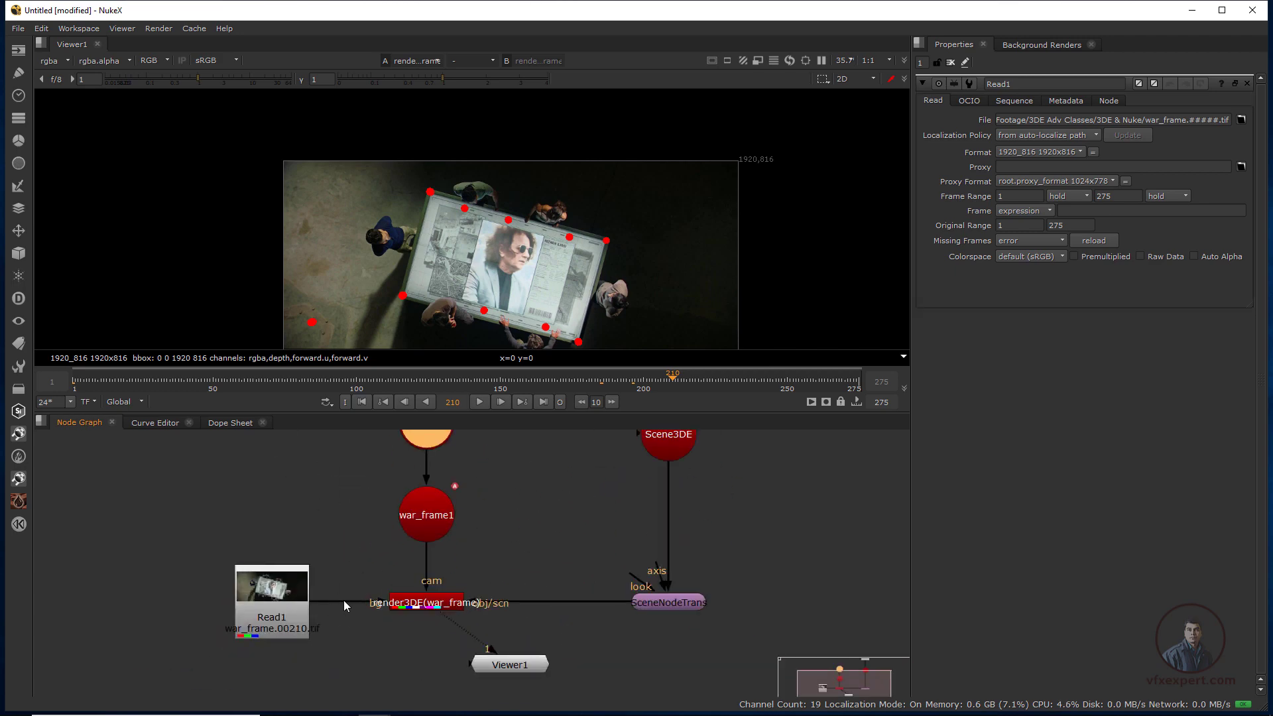
# - Route Read1 into render3DE(war_frame) through a corner Dot, with Read1 straight above the Dot, and scrub the timeline to frame 220
pyautogui.press('ctrl')
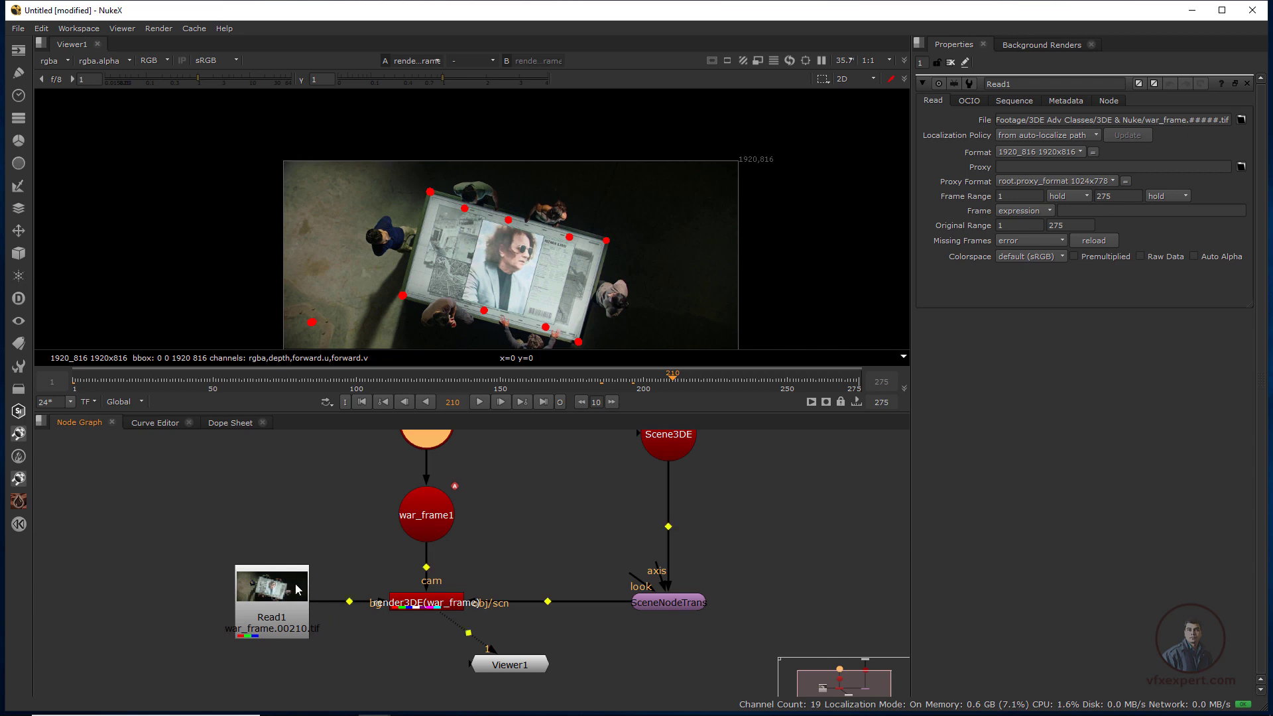
pyautogui.keyDown('ctrl'); pyautogui.click(349, 602); pyautogui.keyUp('ctrl')
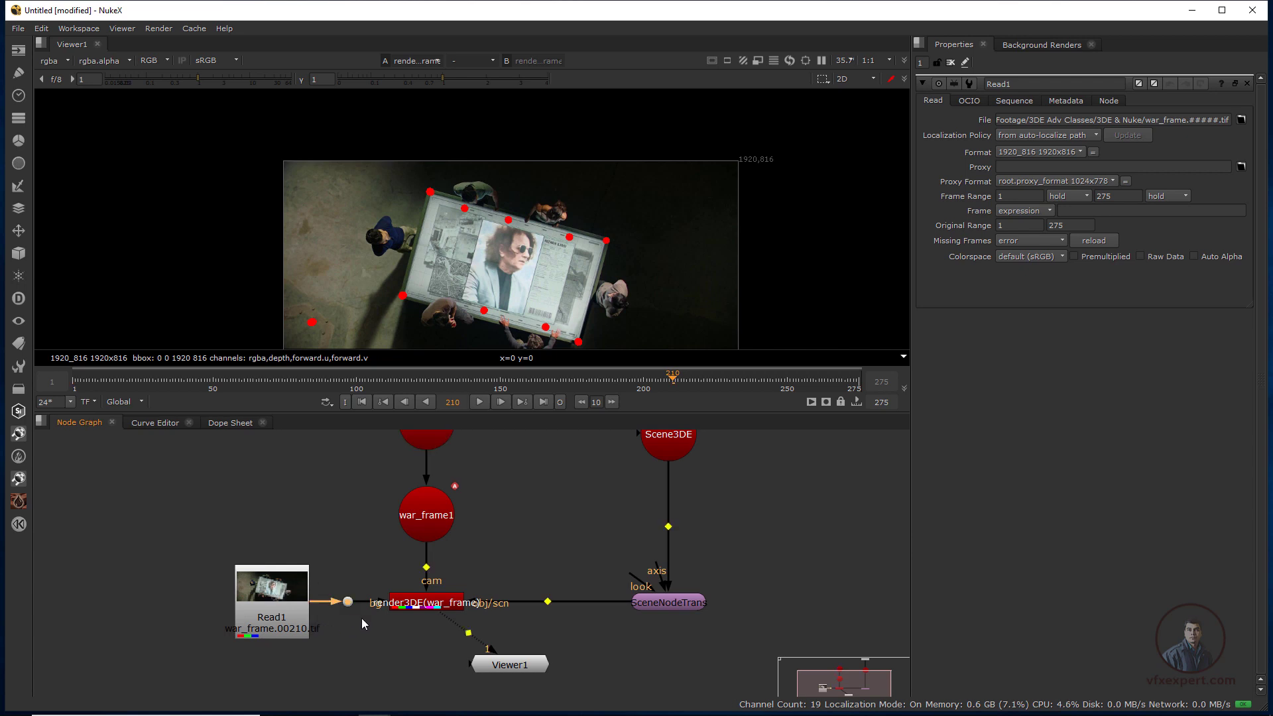
pyautogui.moveTo(288, 595); pyautogui.dragTo(278, 498)
pyautogui.scroll(-2, 356, 600)
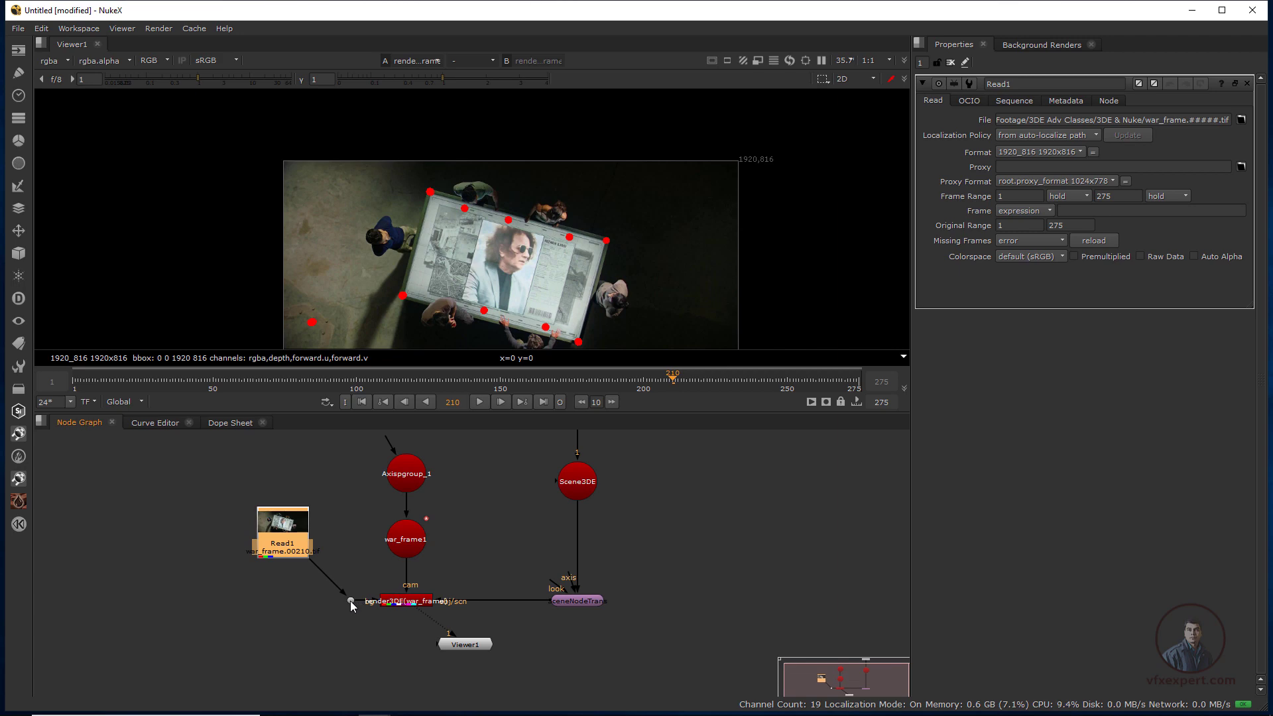
pyautogui.moveTo(350, 601); pyautogui.dragTo(297, 598)
pyautogui.moveTo(319, 586); pyautogui.dragTo(328, 630, button='middle')
pyautogui.moveTo(290, 567); pyautogui.dragTo(307, 463)
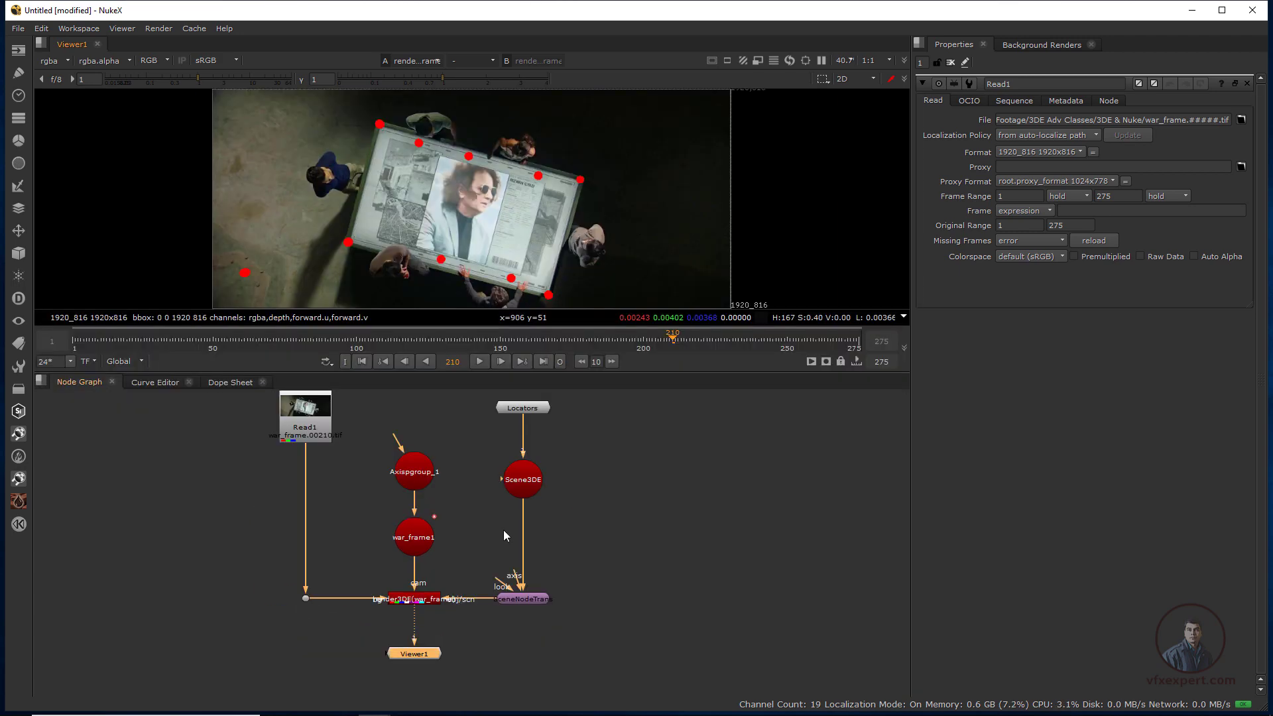
pyautogui.moveTo(503, 530); pyautogui.dragTo(479, 563, button='middle')
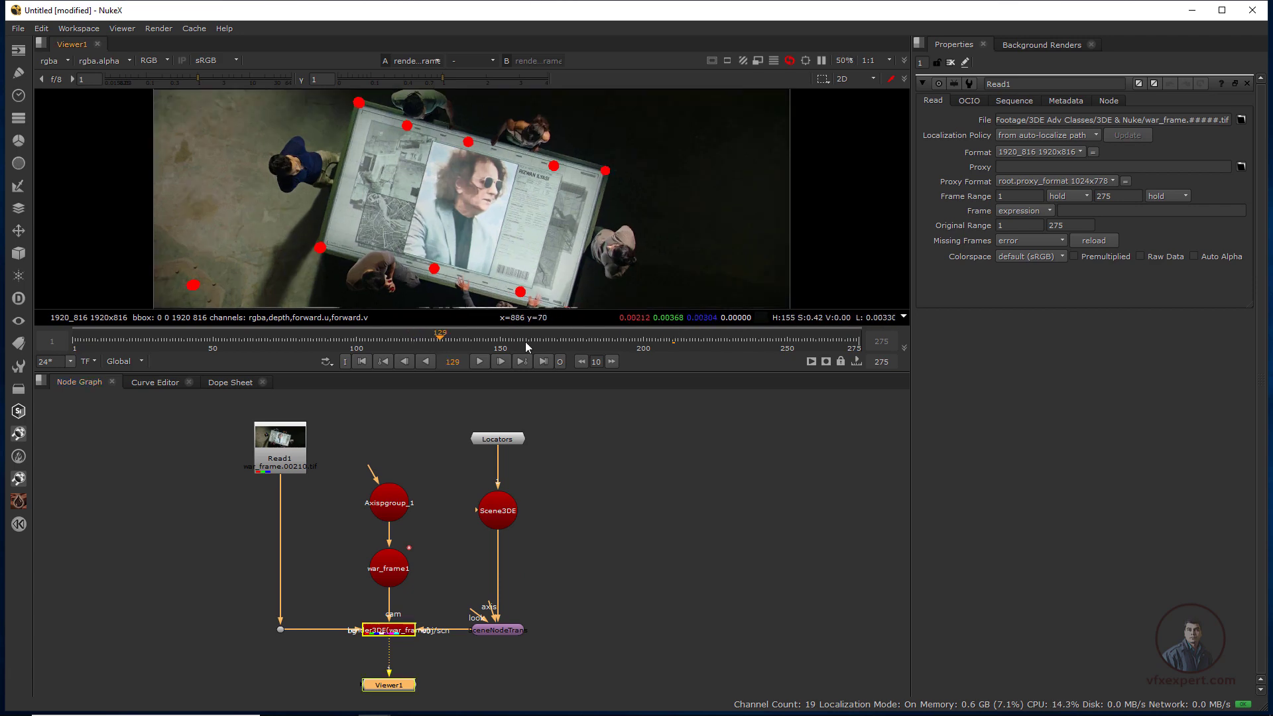
pyautogui.moveTo(528, 346); pyautogui.dragTo(701, 355)
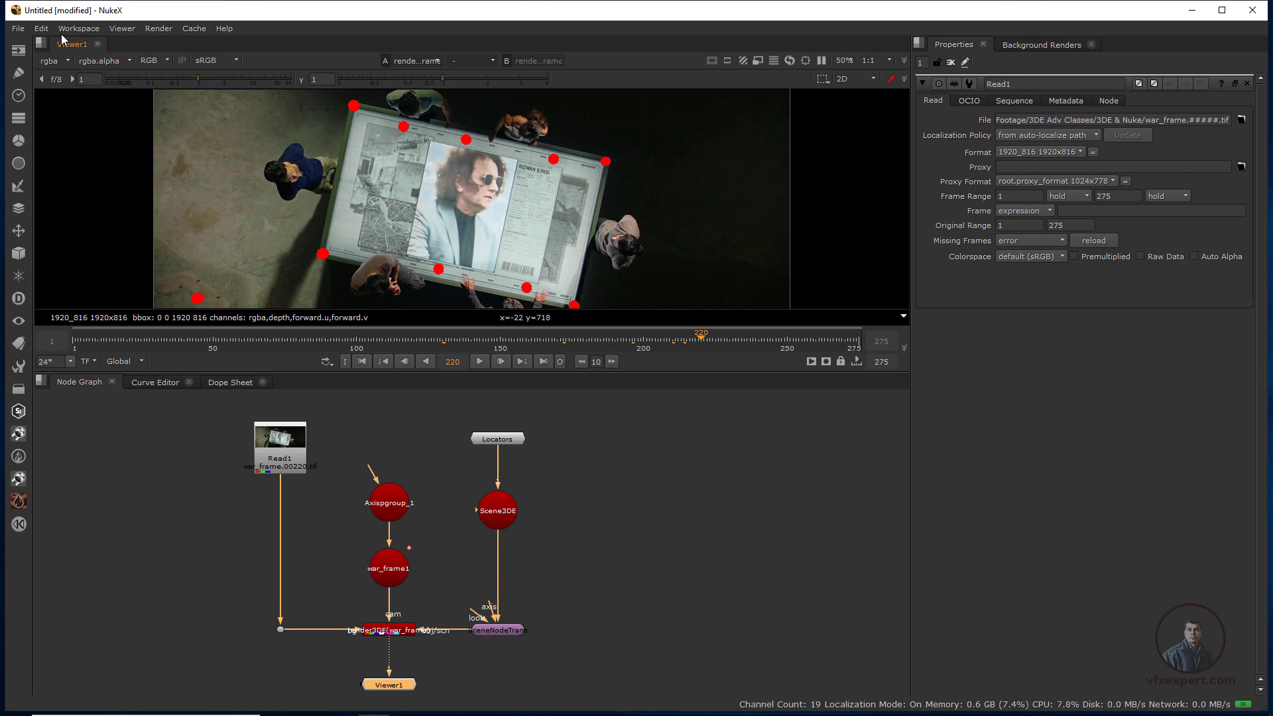
# - Save the script as 3de_nuke_compositing in D:/New Vfx Footage/3DE Adv Classes/3DE & Nuke
pyautogui.click(18, 28)
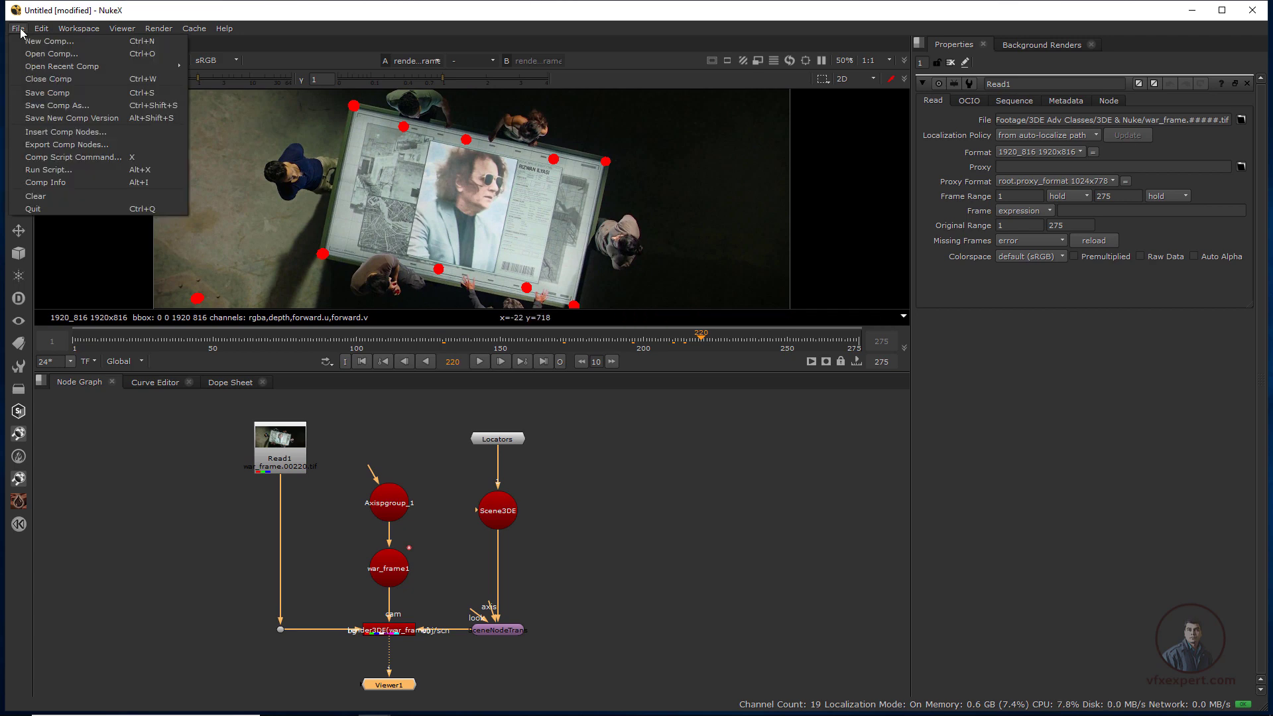
pyautogui.click(65, 93)
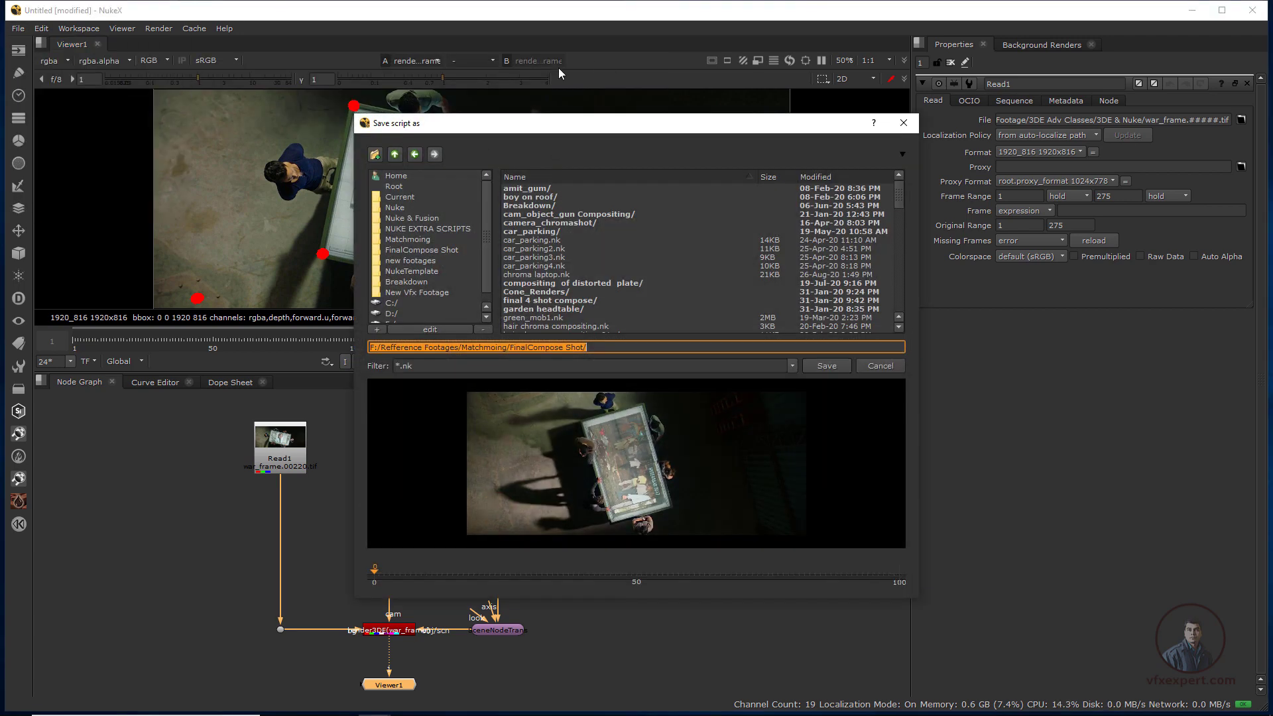
pyautogui.write('3de')
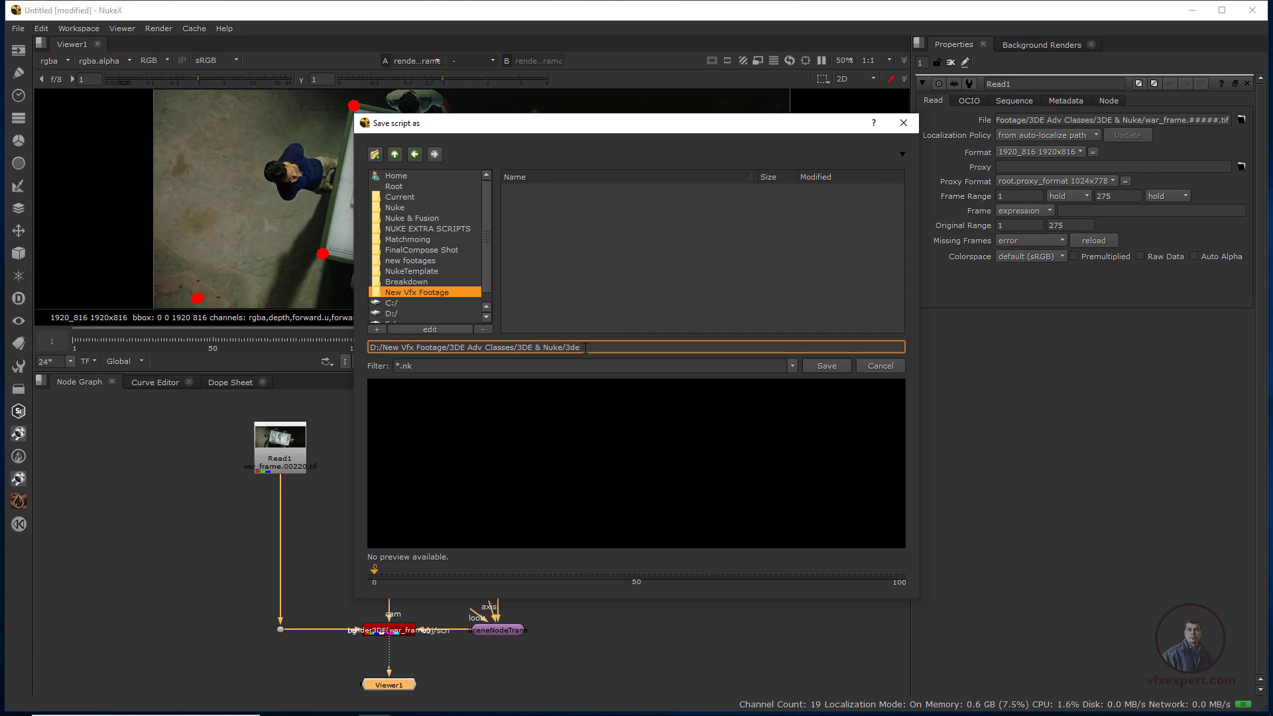
pyautogui.write('_nuke_compositing')
pyautogui.click(834, 368)
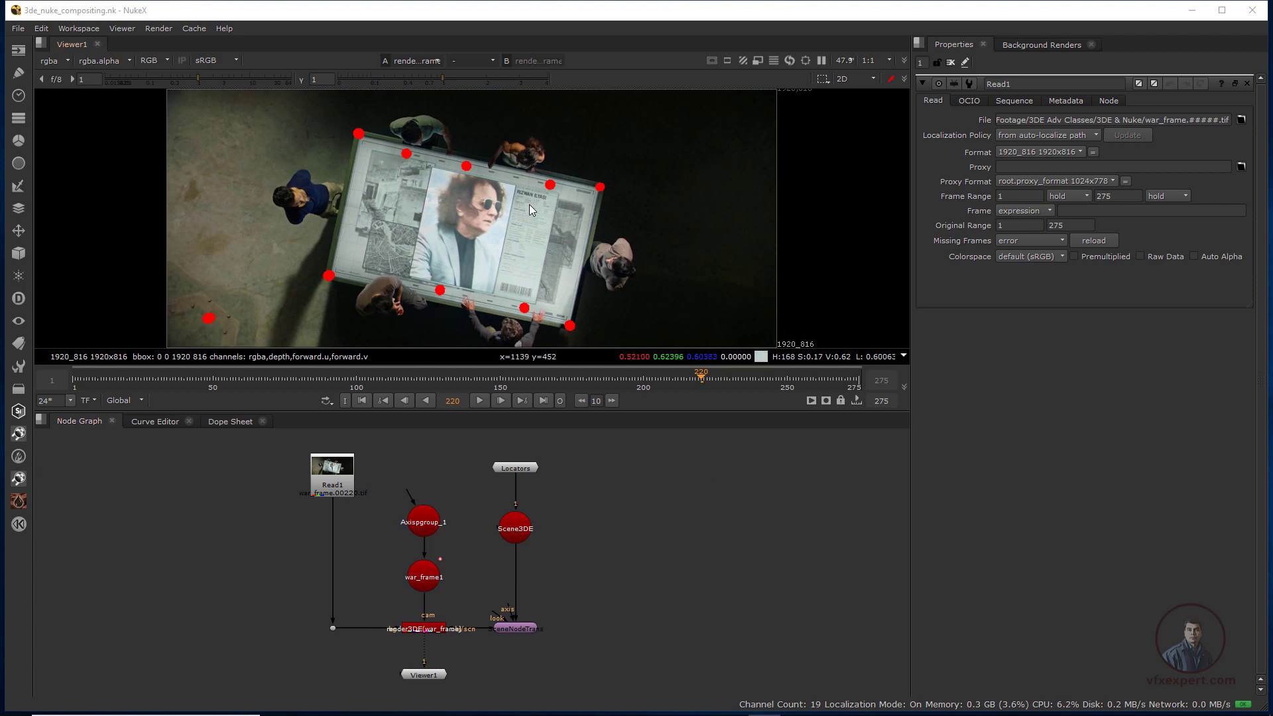
# - Read in screen.mov from the 3DE & Nuke folder and place its node to the right of the Locators chain
pyautogui.click(19, 50)
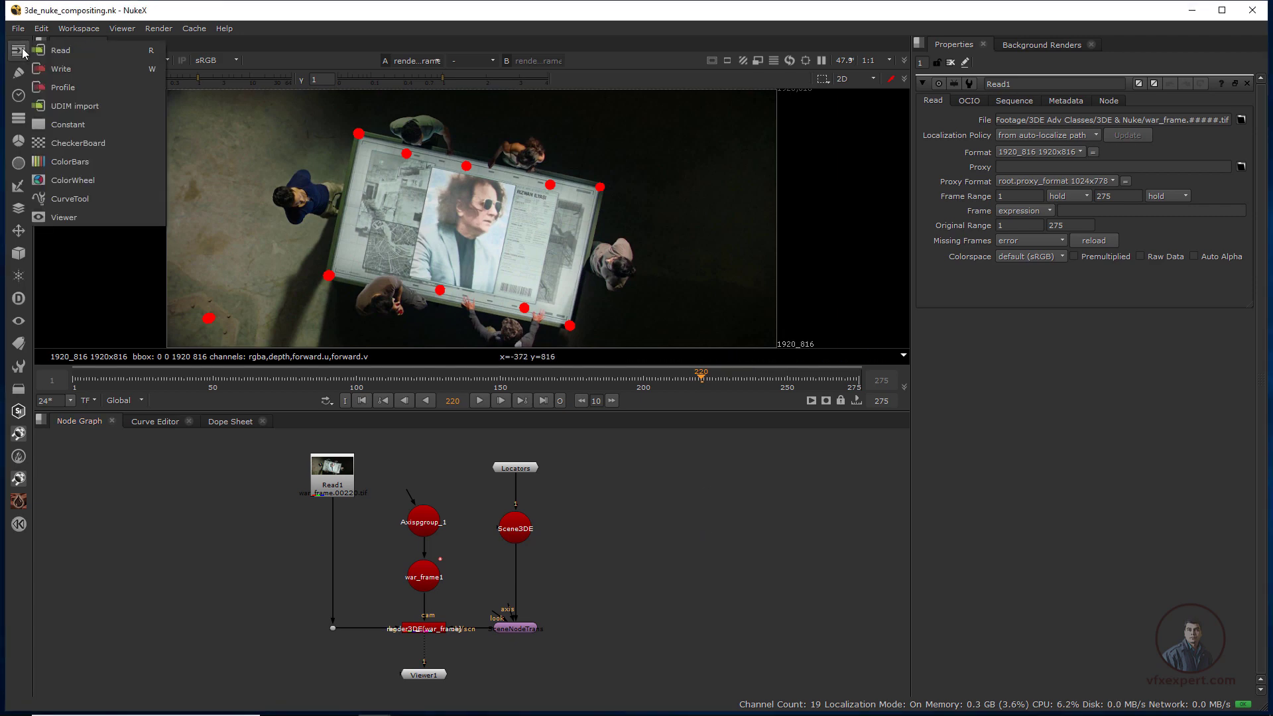
pyautogui.click(61, 51)
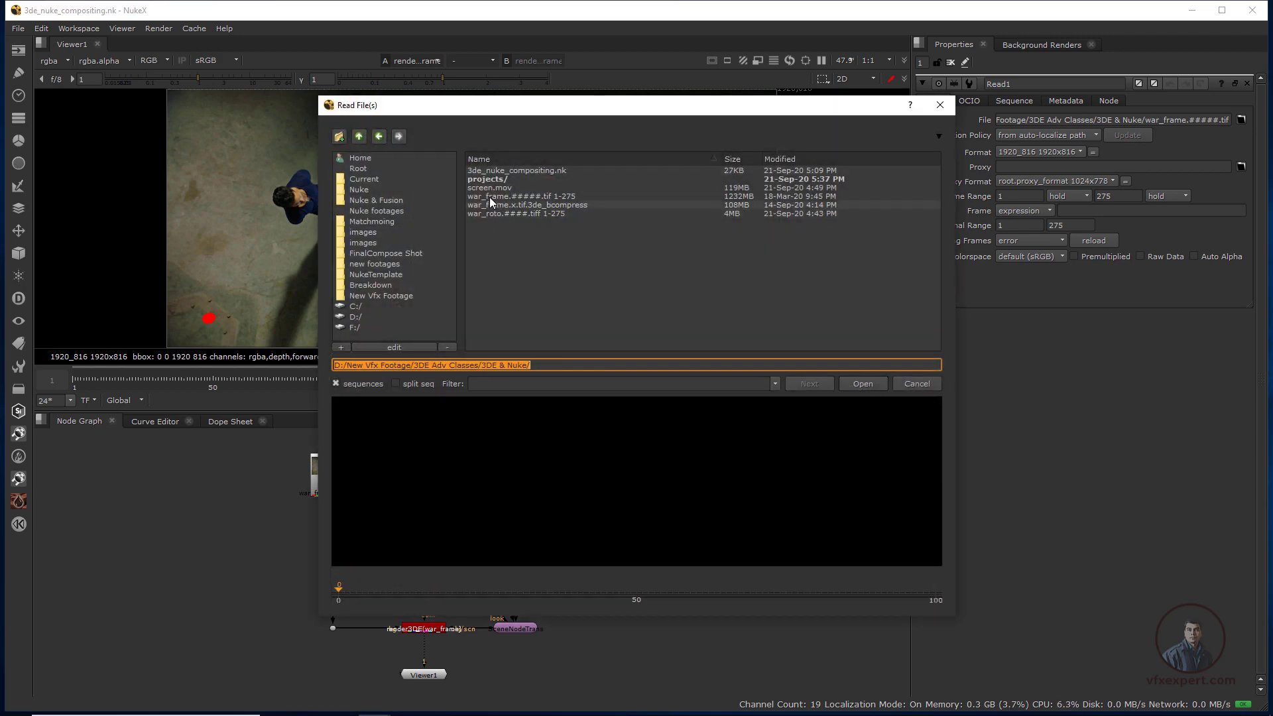
pyautogui.click(507, 187)
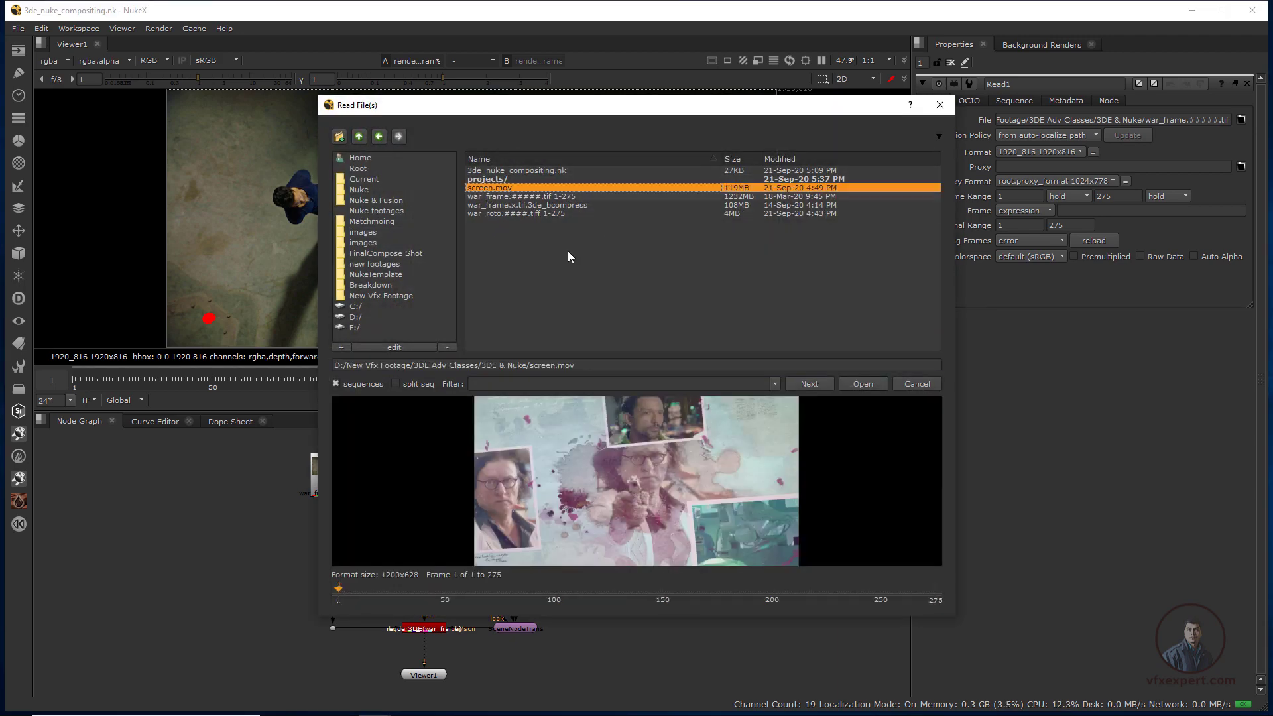
pyautogui.click(874, 384)
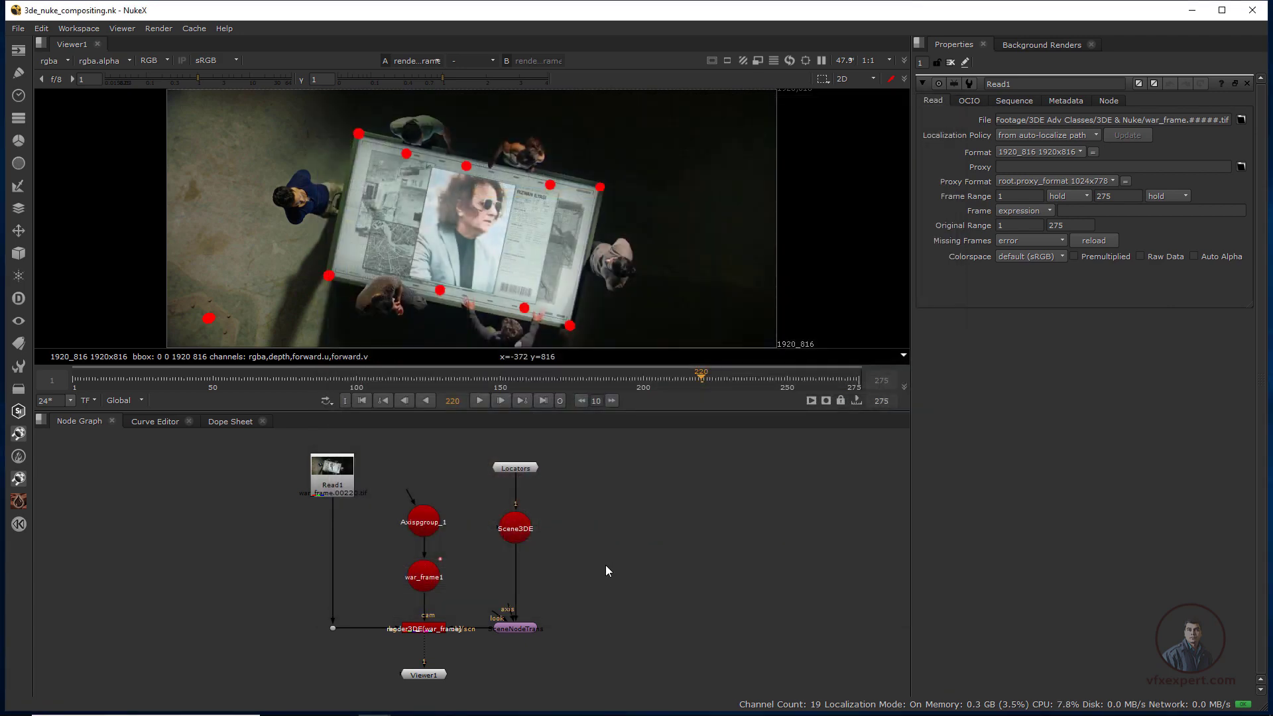
pyautogui.moveTo(694, 518); pyautogui.dragTo(644, 494)
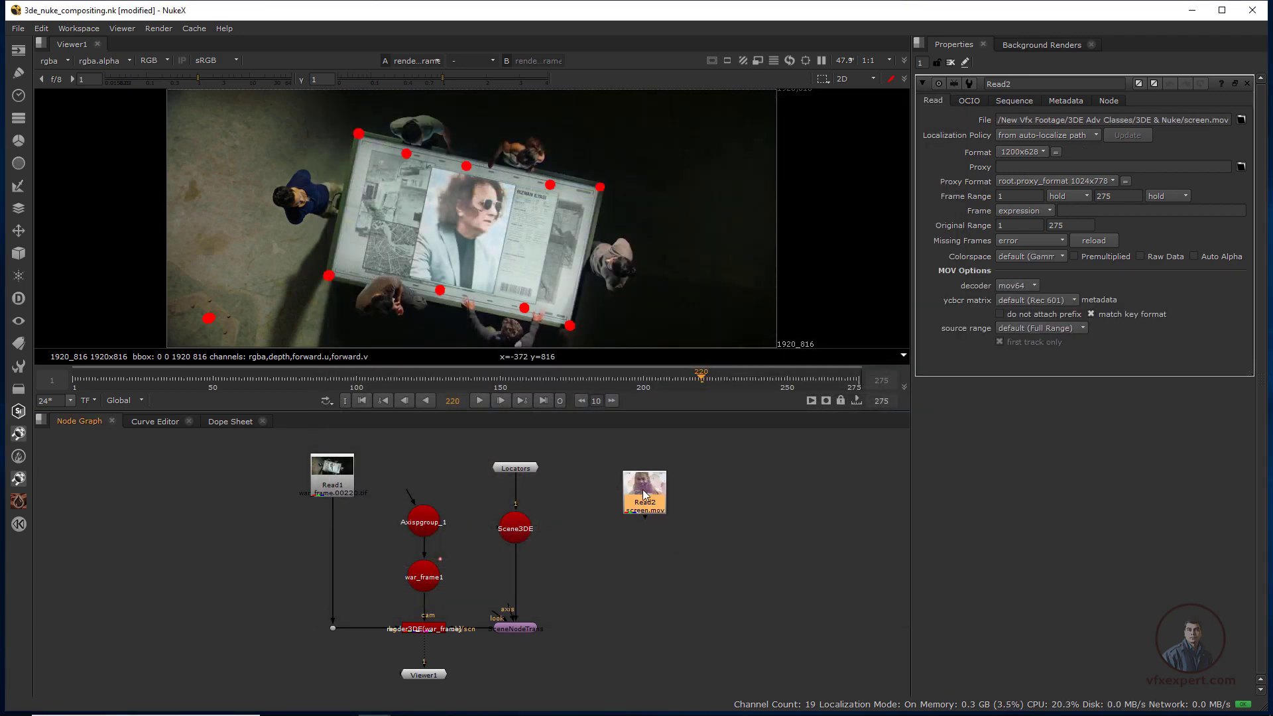
# - View the screen.mov clip at frame 87 and compare it with the original war_frame footage from Read1
pyautogui.scroll(2, 487, 218)
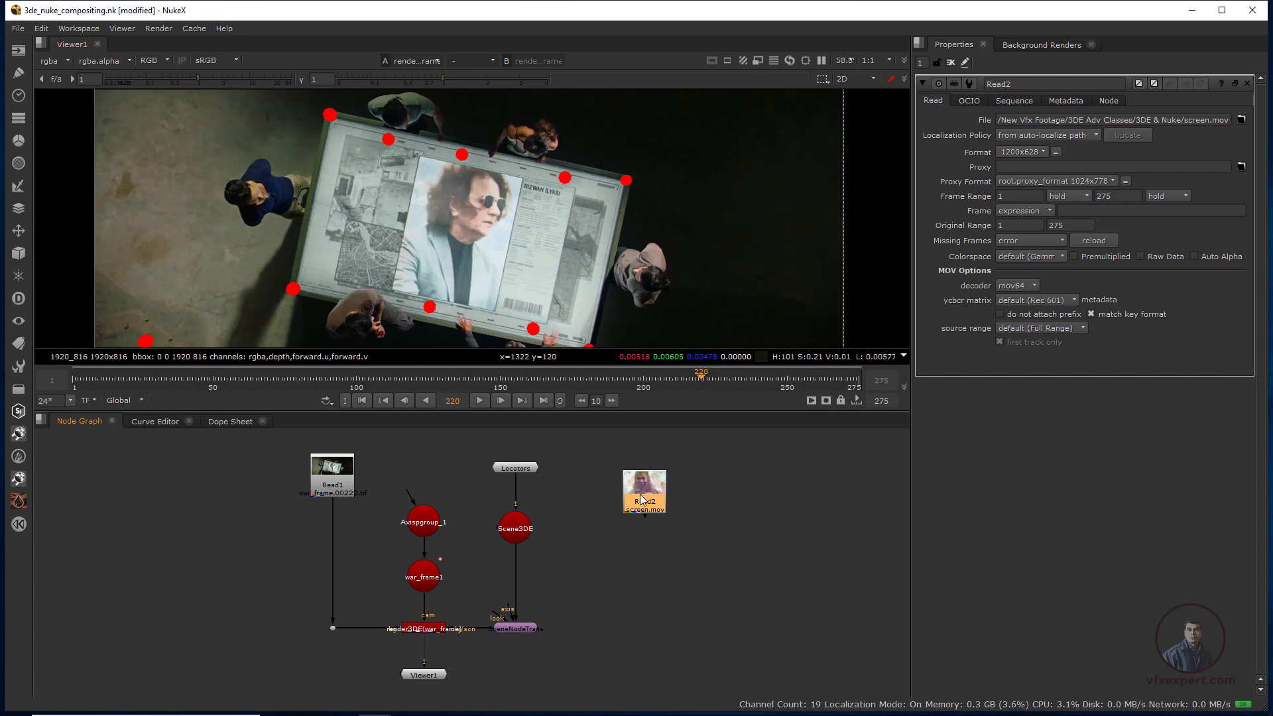
pyautogui.press('1')
pyautogui.scroll(-4, 552, 253)
pyautogui.moveTo(338, 377)
pyautogui.mouseDown()
pyautogui.moveTo(514, 377)
pyautogui.moveTo(239, 378)
pyautogui.moveTo(352, 385)
pyautogui.moveTo(257, 384)
pyautogui.moveTo(319, 384)
pyautogui.mouseUp()
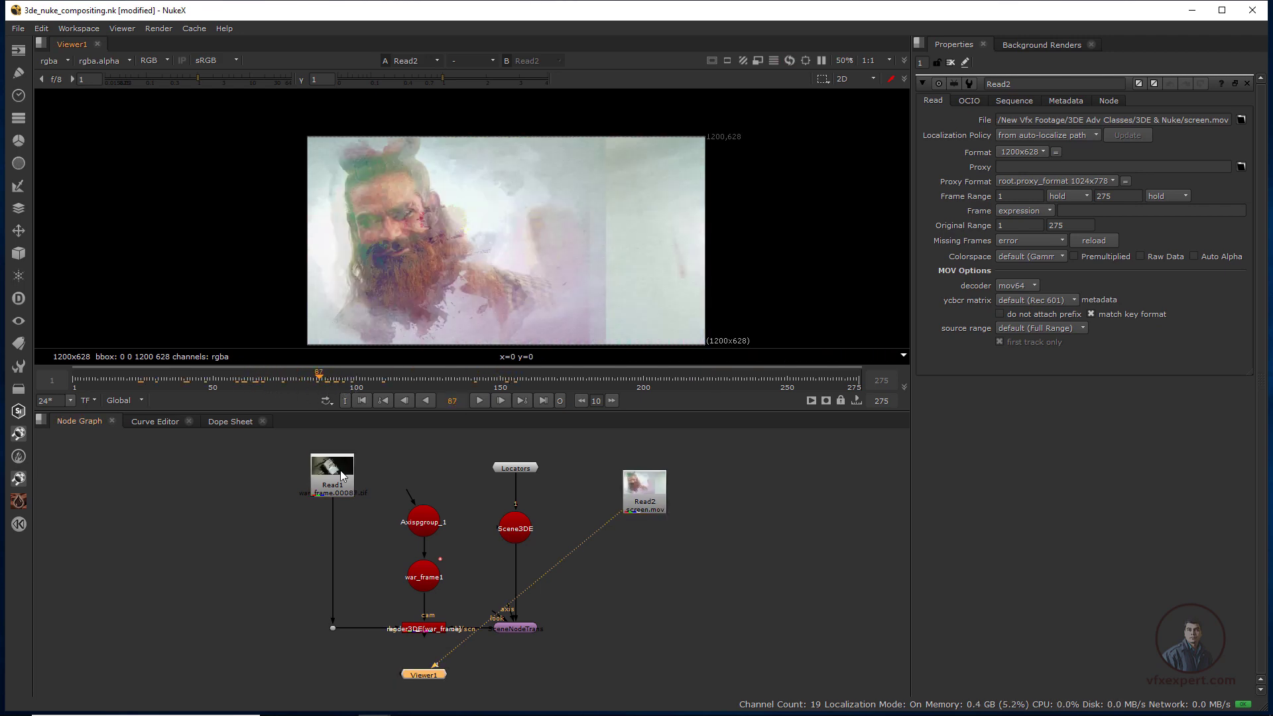
pyautogui.click(350, 481)
pyautogui.press('1')
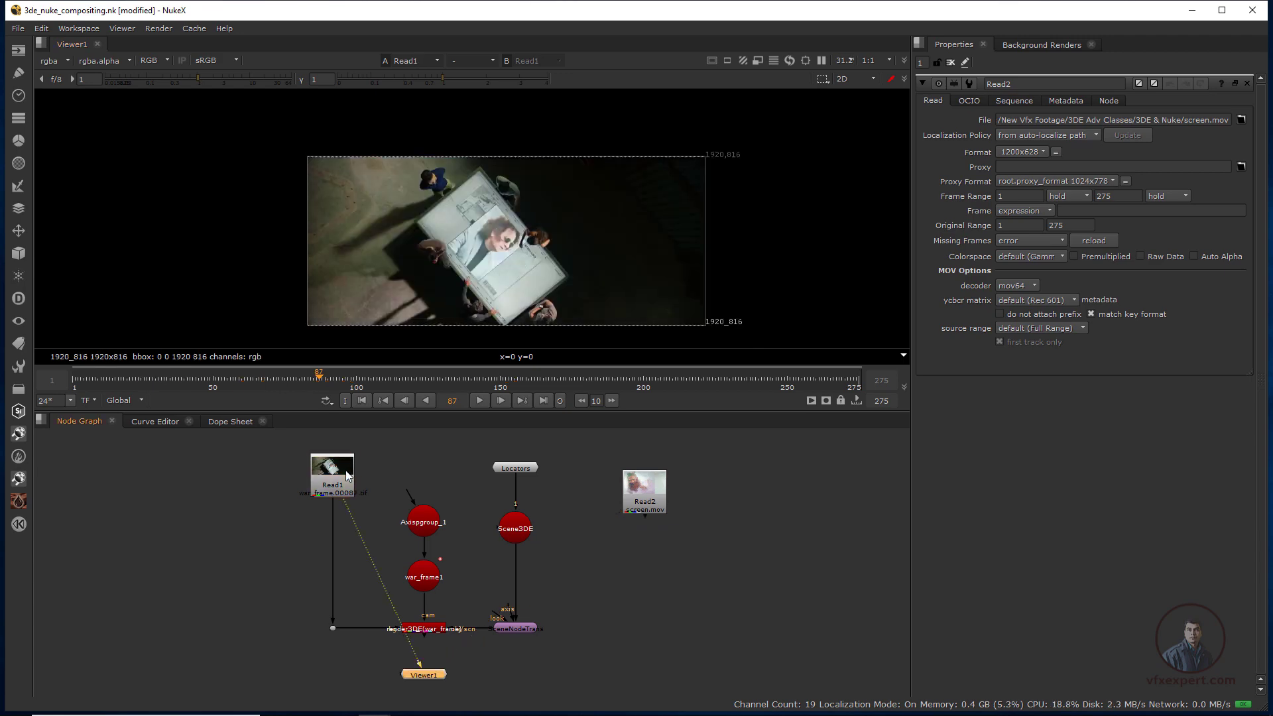
pyautogui.scroll(-1, 535, 240)
pyautogui.scroll(1, 497, 213)
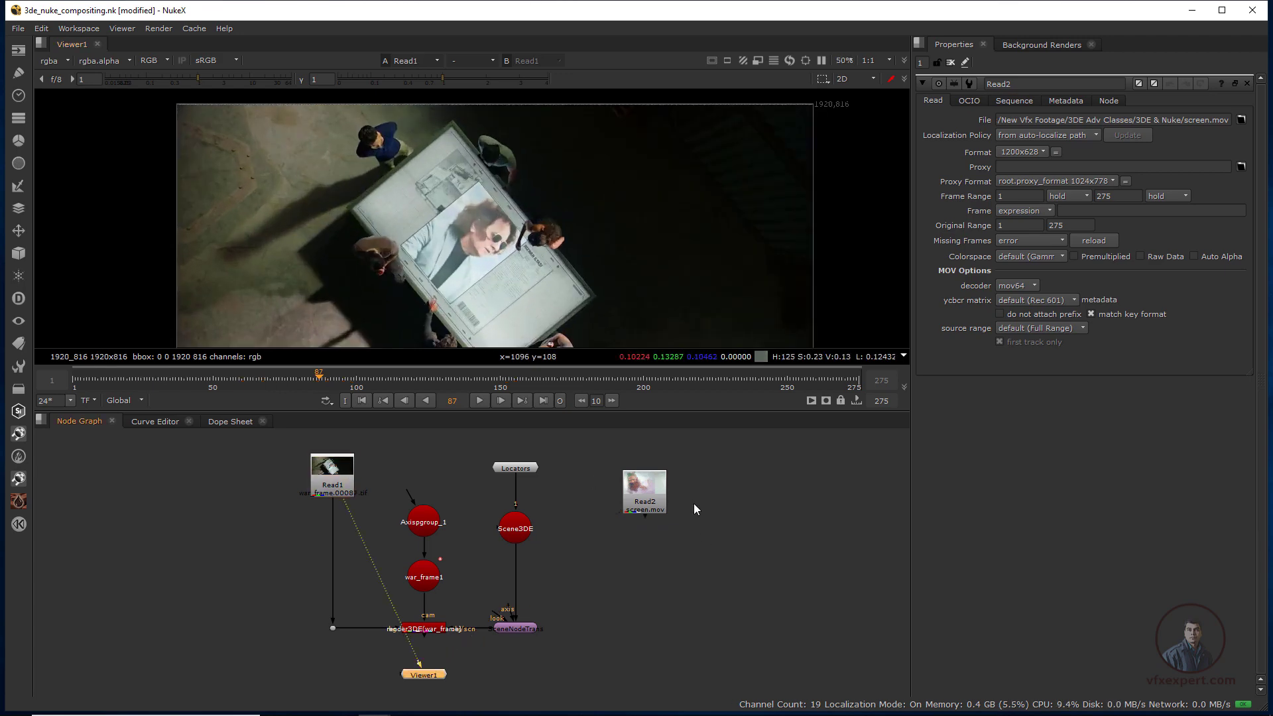
# - Preview the Read2 clip by scrubbing and playing it, and return to frame 1
pyautogui.moveTo(656, 484); pyautogui.dragTo(665, 478)
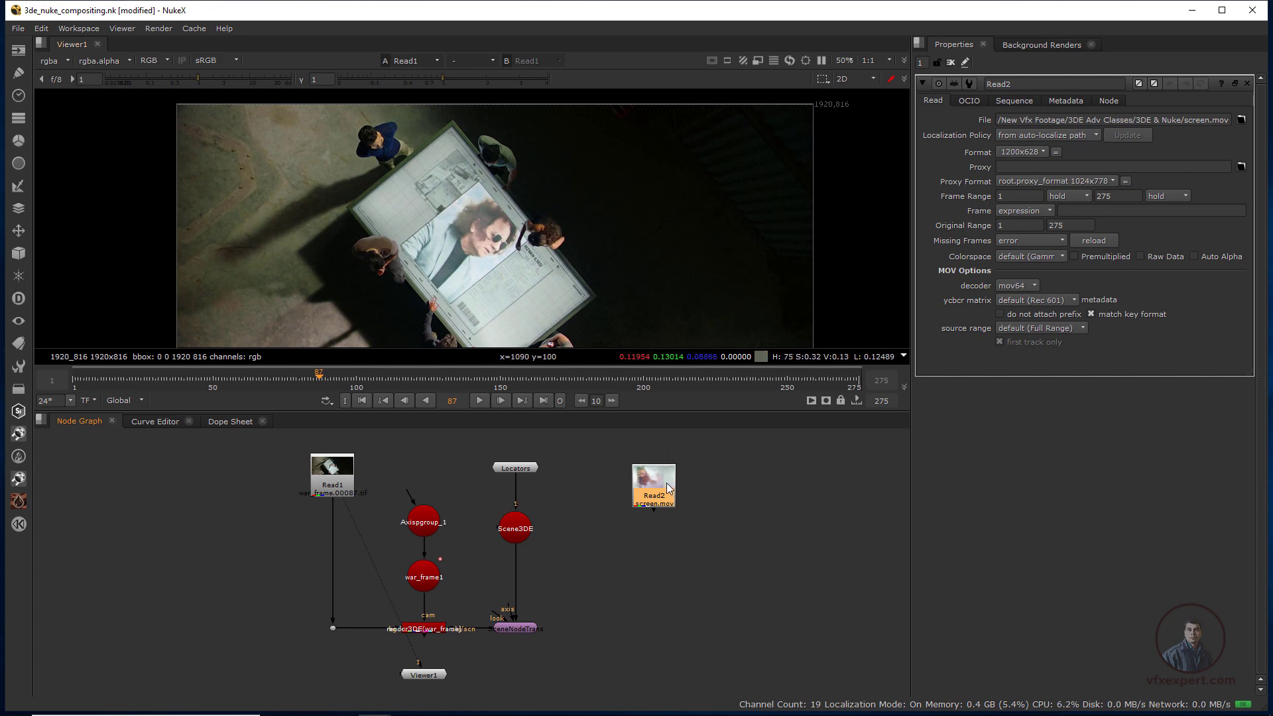
pyautogui.press('1')
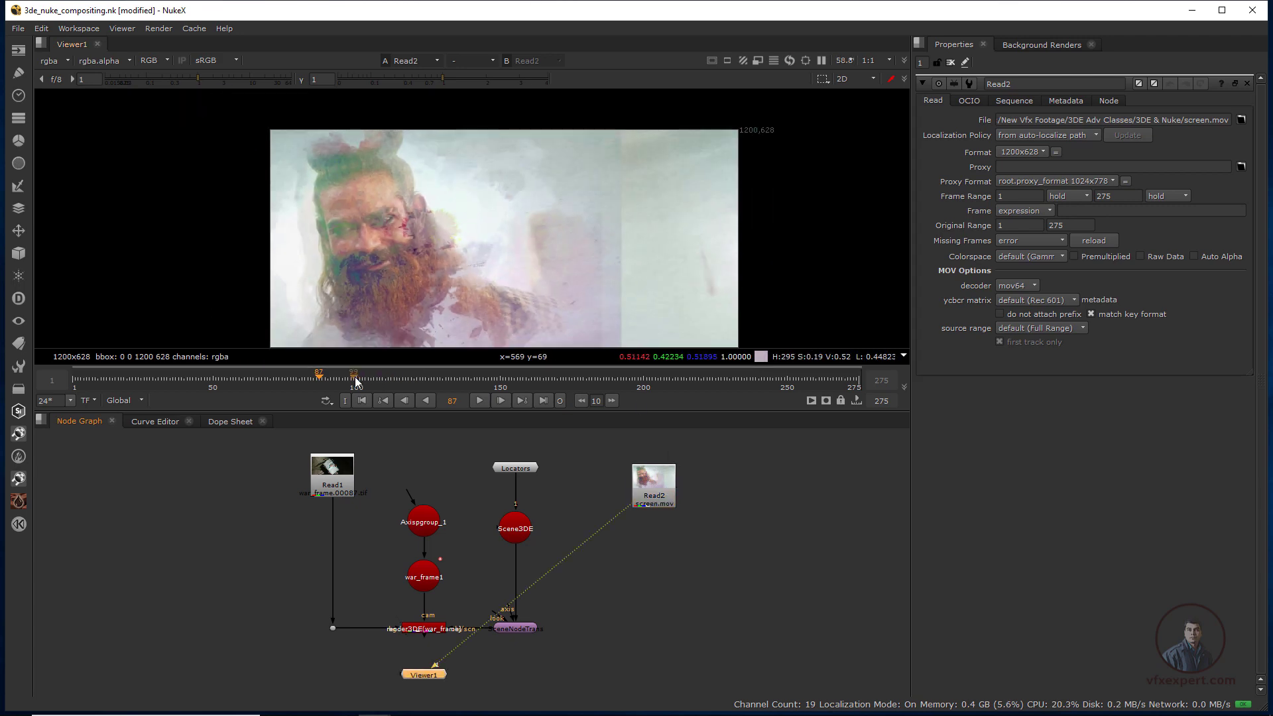
pyautogui.moveTo(356, 381); pyautogui.dragTo(136, 376)
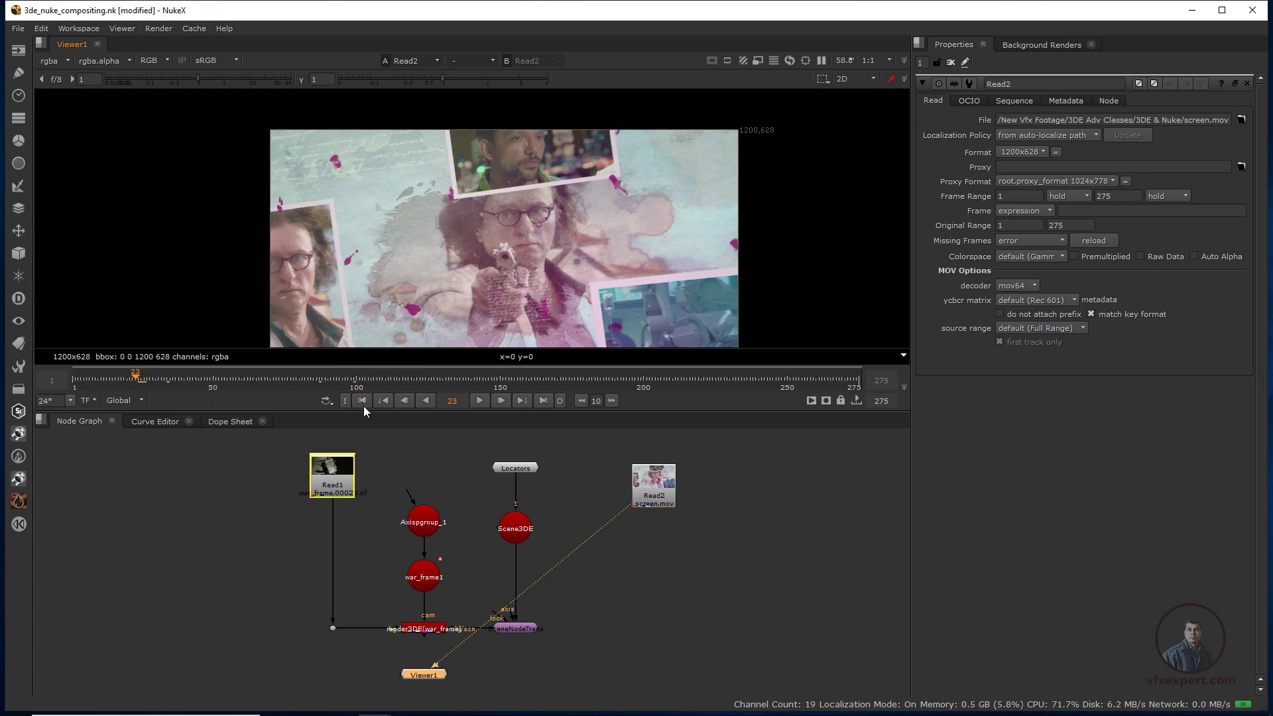
pyautogui.click(478, 401)
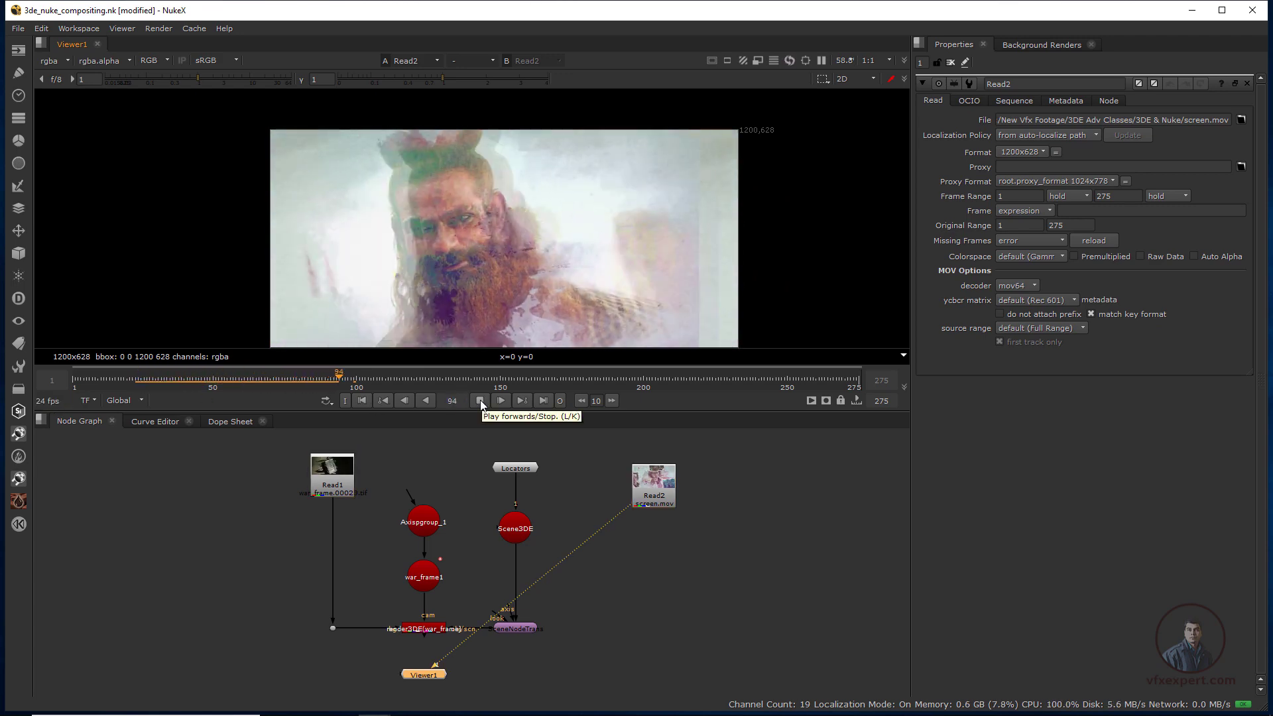
pyautogui.click(480, 400)
pyautogui.click(363, 400)
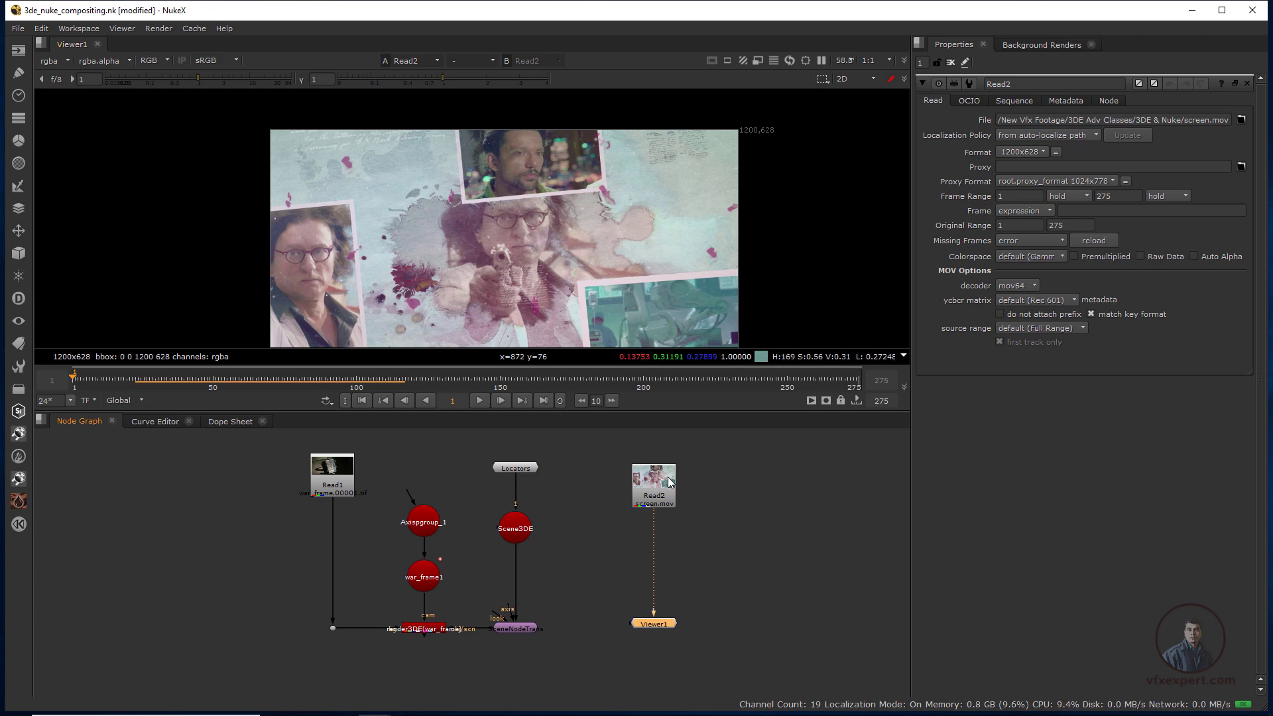
# - Show render3DE(war_frame) in the viewer, place Viewer1 beneath it and examine the table locators at frame 275
pyautogui.click(434, 630)
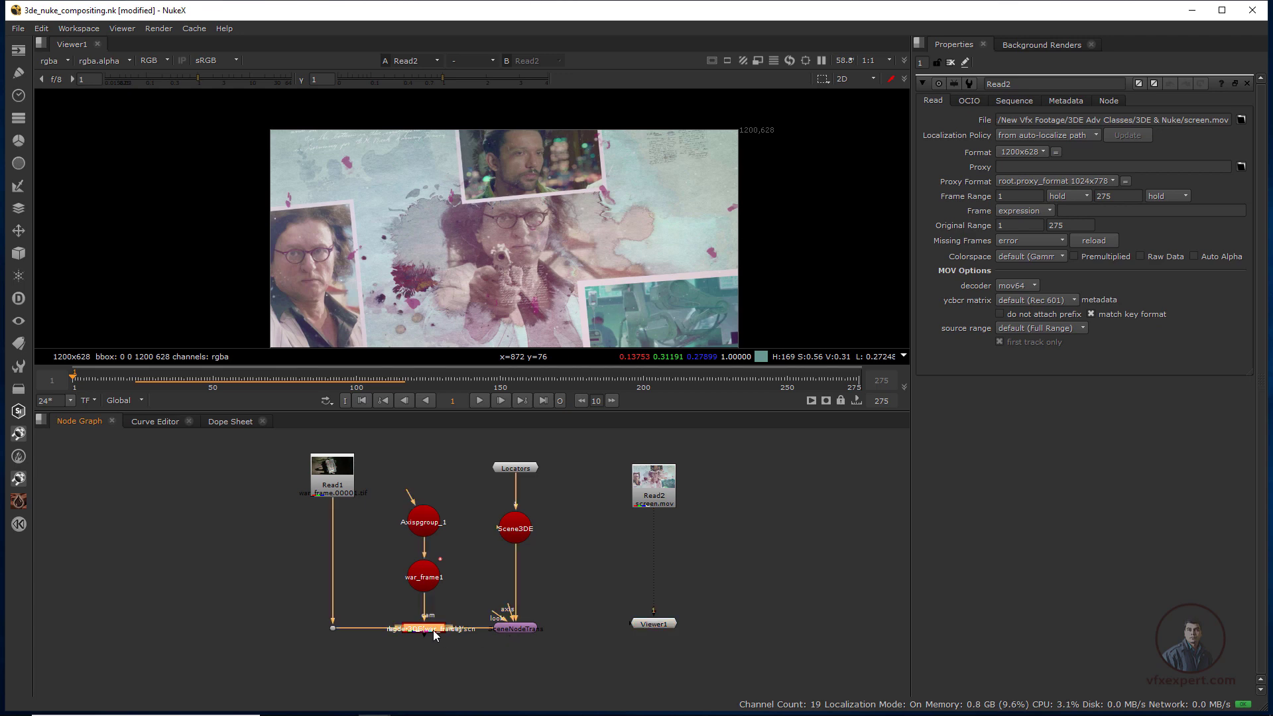
pyautogui.press('1')
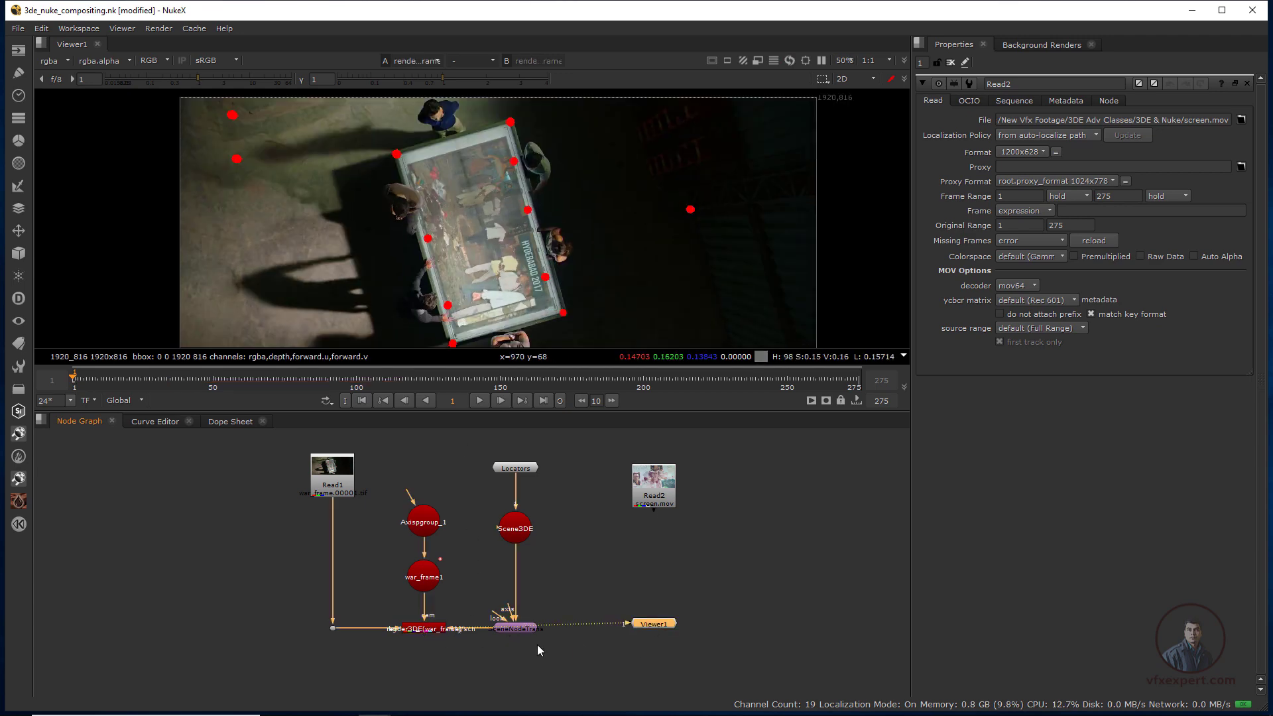
pyautogui.moveTo(657, 627); pyautogui.dragTo(433, 674)
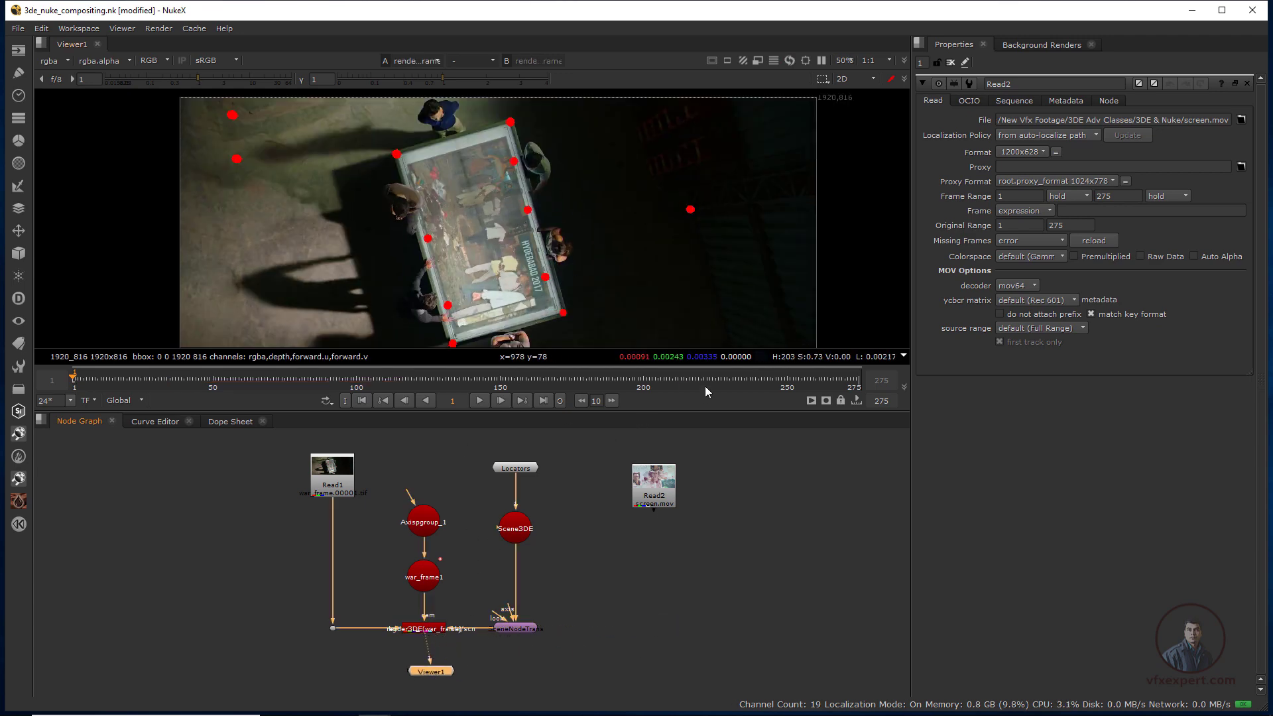
pyautogui.click(544, 401)
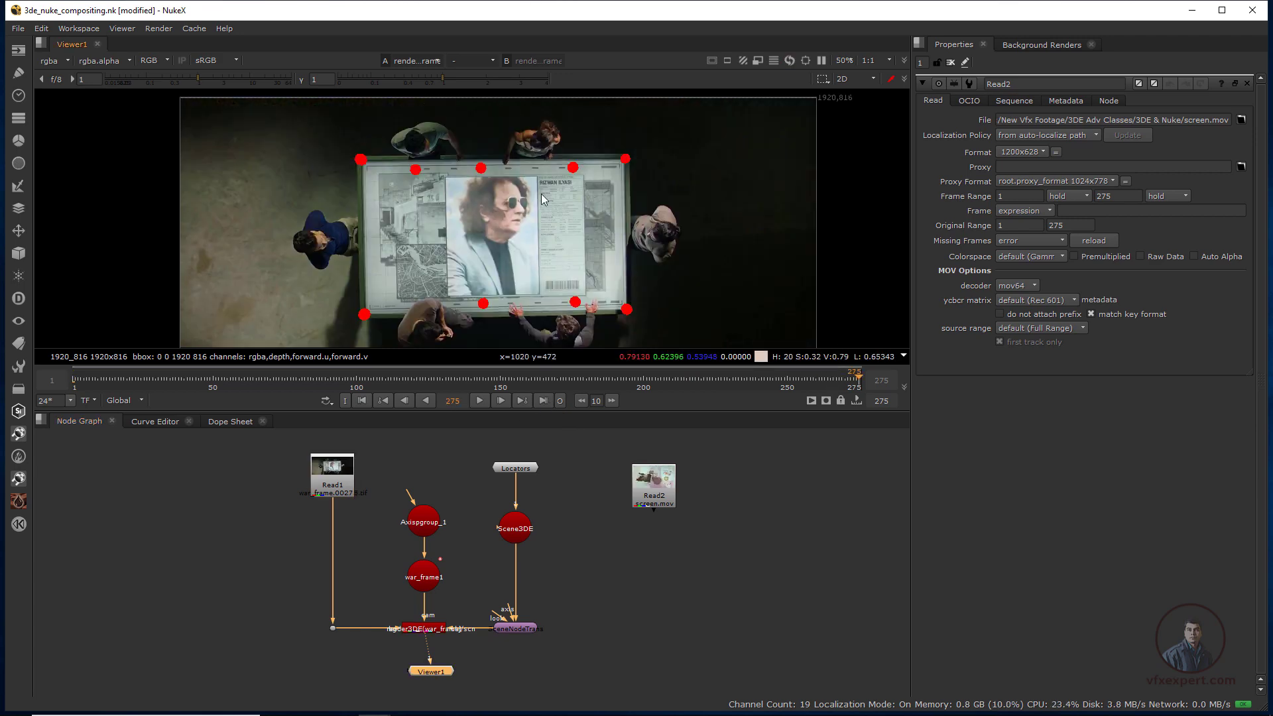
pyautogui.scroll(1, 502, 188)
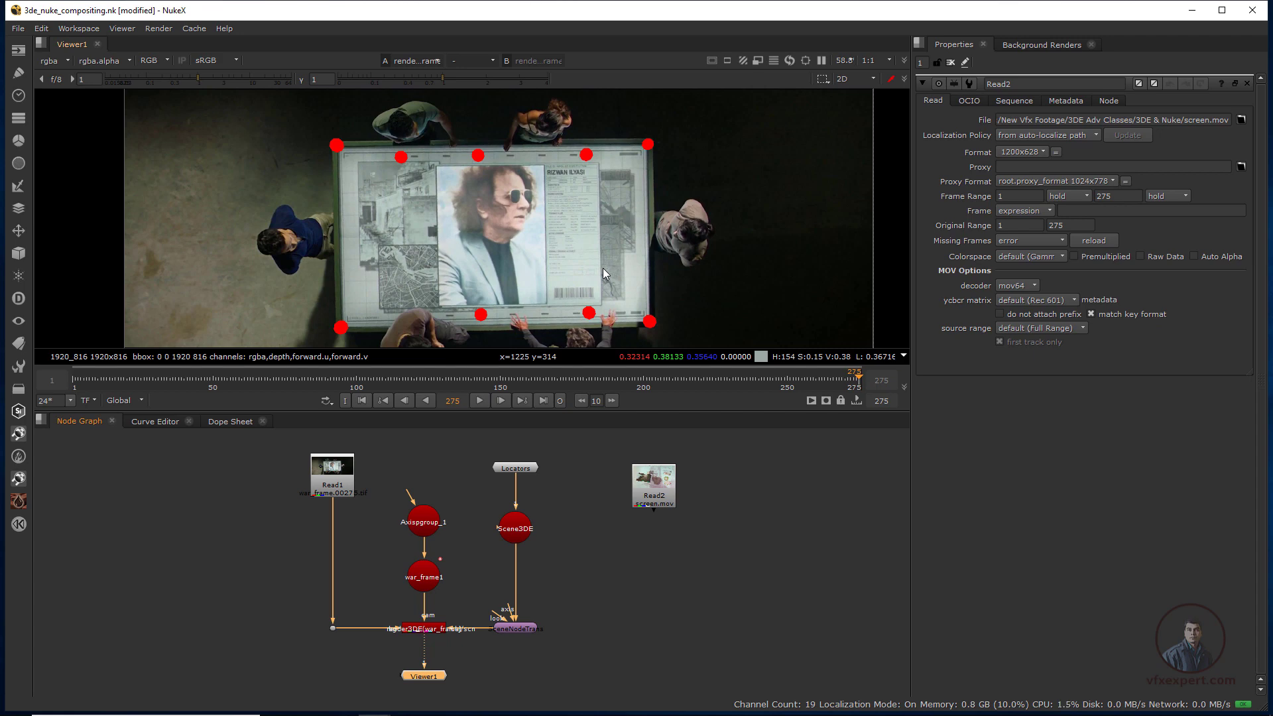
# - Move Read2 farther right of the locator chain and raise Read1 well above the camera nodes
pyautogui.moveTo(660, 488); pyautogui.dragTo(723, 487)
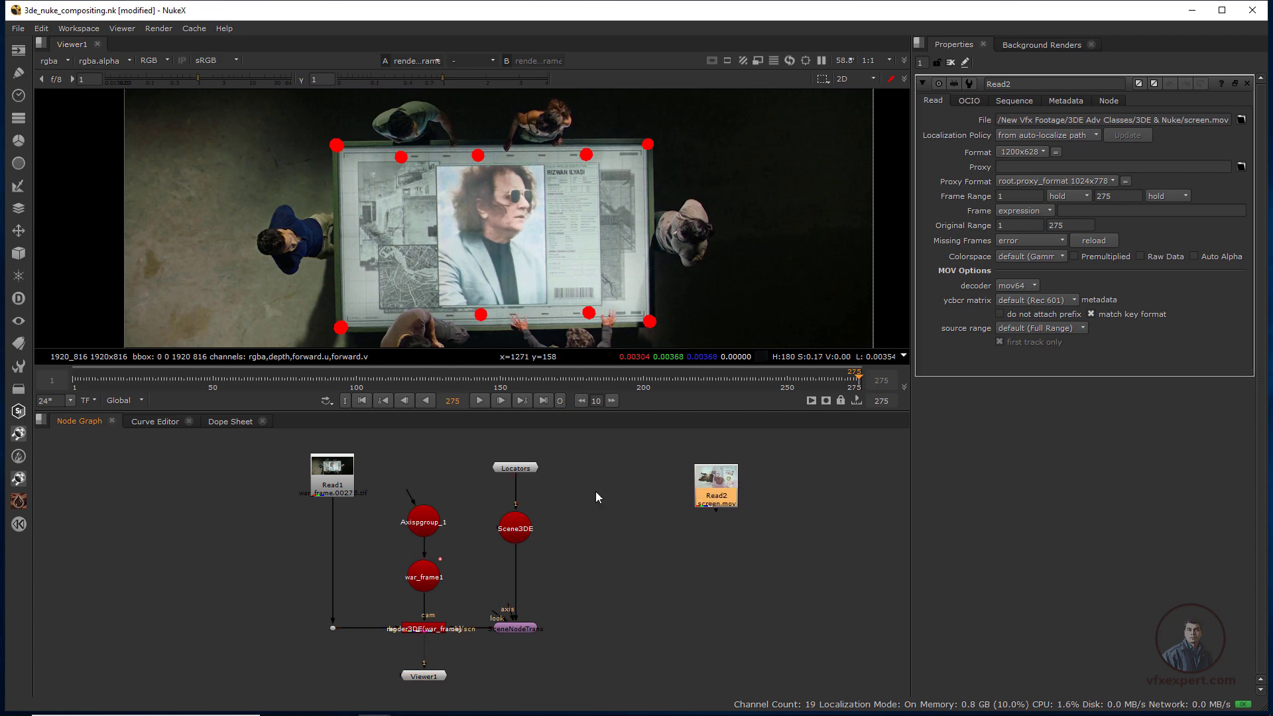
pyautogui.moveTo(344, 484); pyautogui.dragTo(343, 462)
pyautogui.moveTo(401, 567); pyautogui.dragTo(384, 595, button='middle')
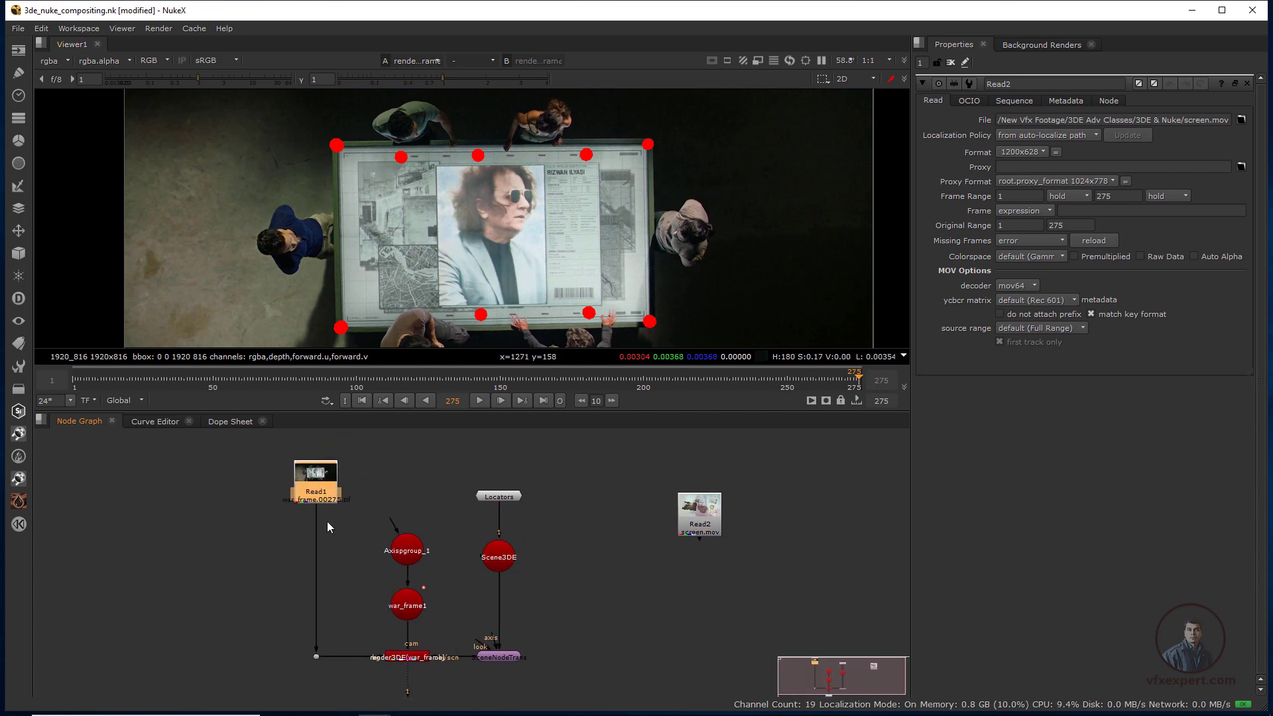
pyautogui.moveTo(321, 499); pyautogui.dragTo(317, 459)
pyautogui.click(306, 488)
pyautogui.moveTo(307, 487); pyautogui.dragTo(299, 494, button='middle')
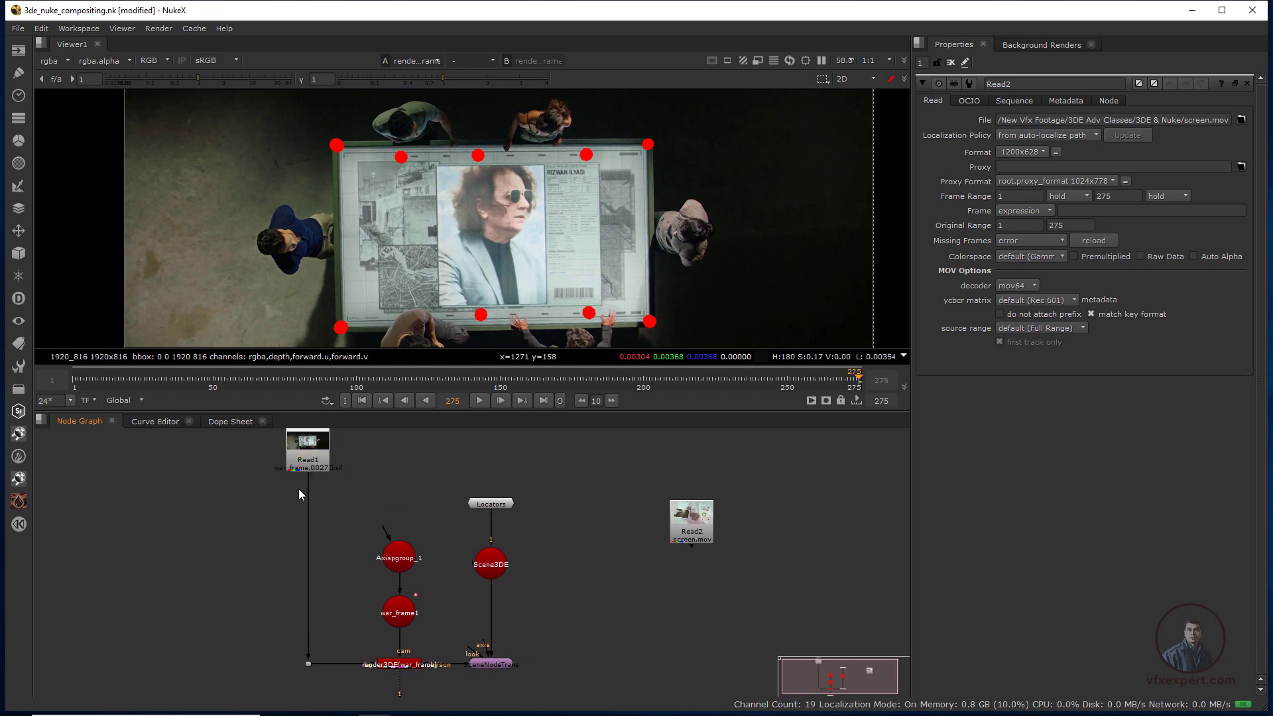
# - Insert a Dot just below Read1, branch it to a second Dot near Read2, and lower the Locators node slightly to clear the line
pyautogui.keyDown('ctrl'); pyautogui.click(309, 565); pyautogui.keyUp('ctrl')
pyautogui.moveTo(309, 563); pyautogui.dragTo(319, 459)
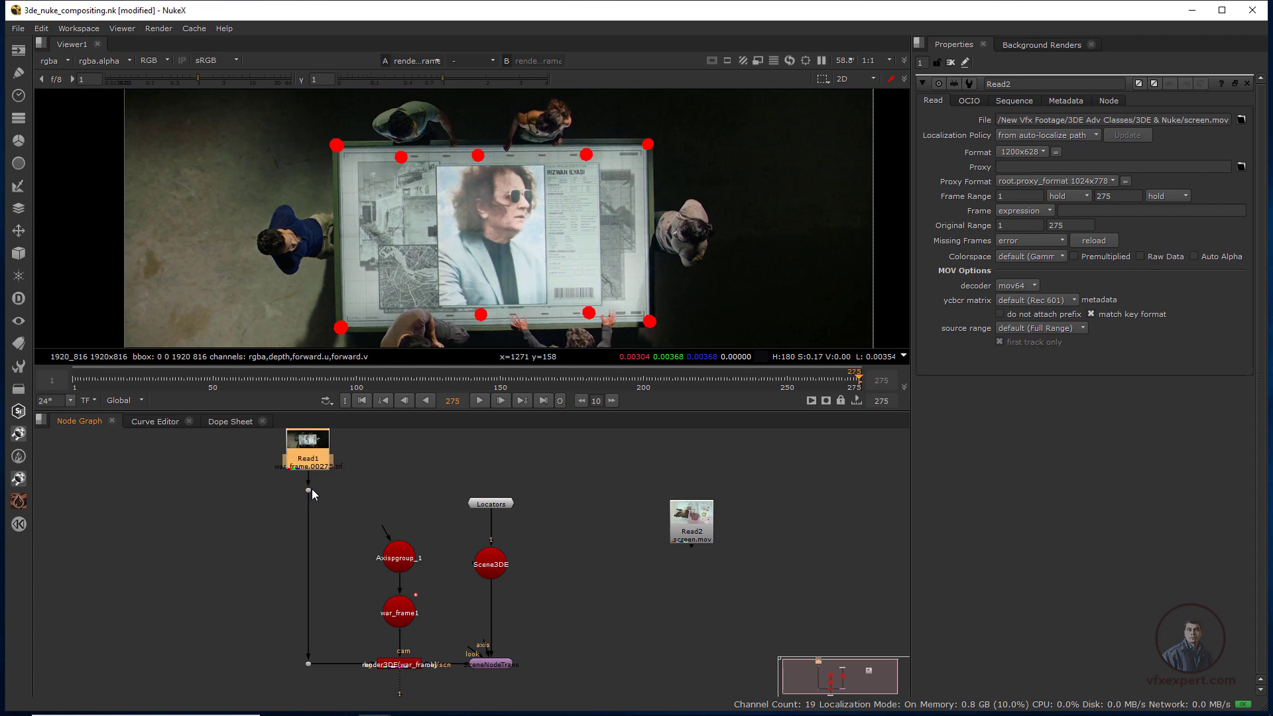
pyautogui.click(463, 481)
pyautogui.press('.')
pyautogui.moveTo(462, 475); pyautogui.dragTo(308, 490)
pyautogui.moveTo(463, 482); pyautogui.dragTo(618, 490)
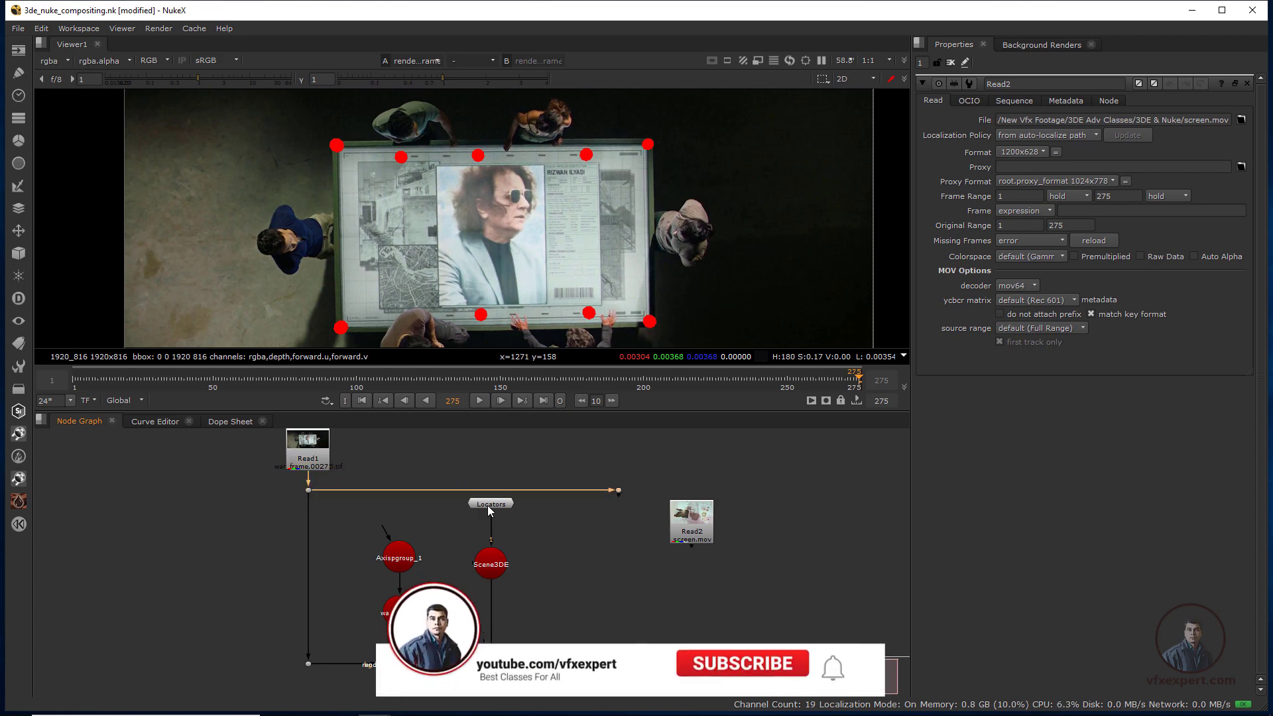
pyautogui.moveTo(491, 510); pyautogui.dragTo(491, 522)
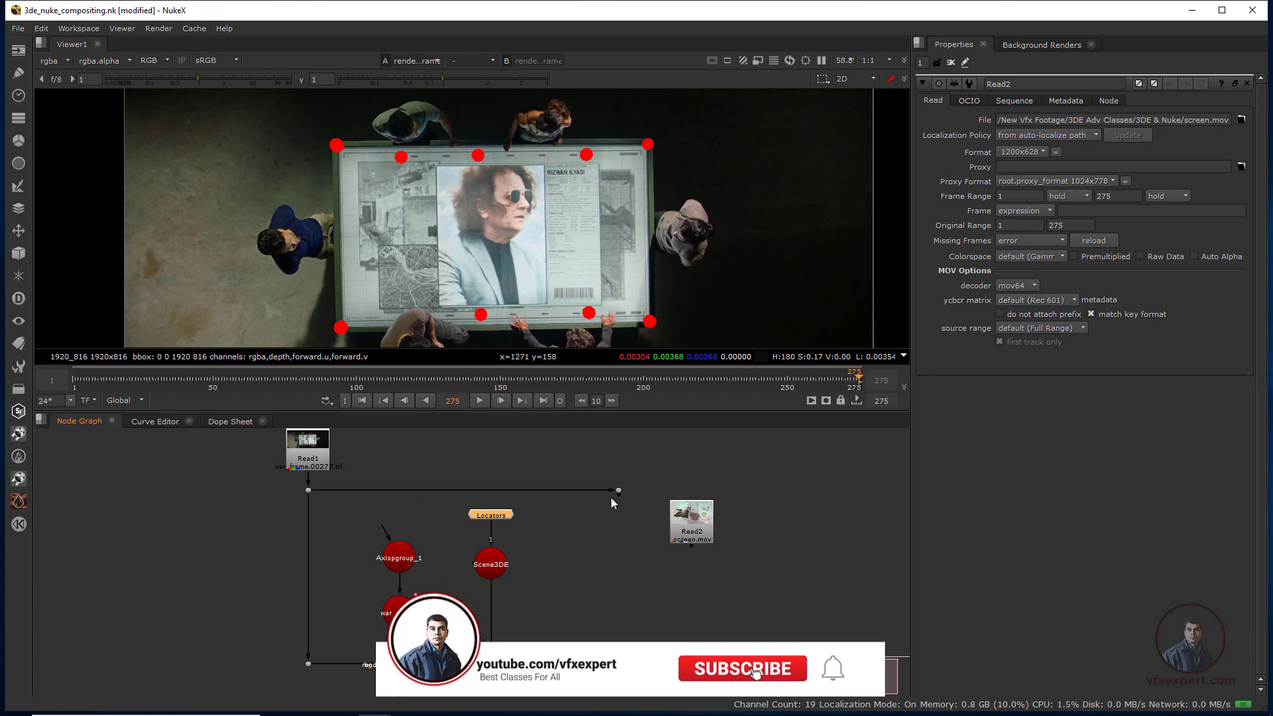
# - Move Read2 farther right of the second Dot to free space in the node graph
pyautogui.scroll(2, 611, 502)
pyautogui.moveTo(621, 538); pyautogui.dragTo(528, 535, button='middle')
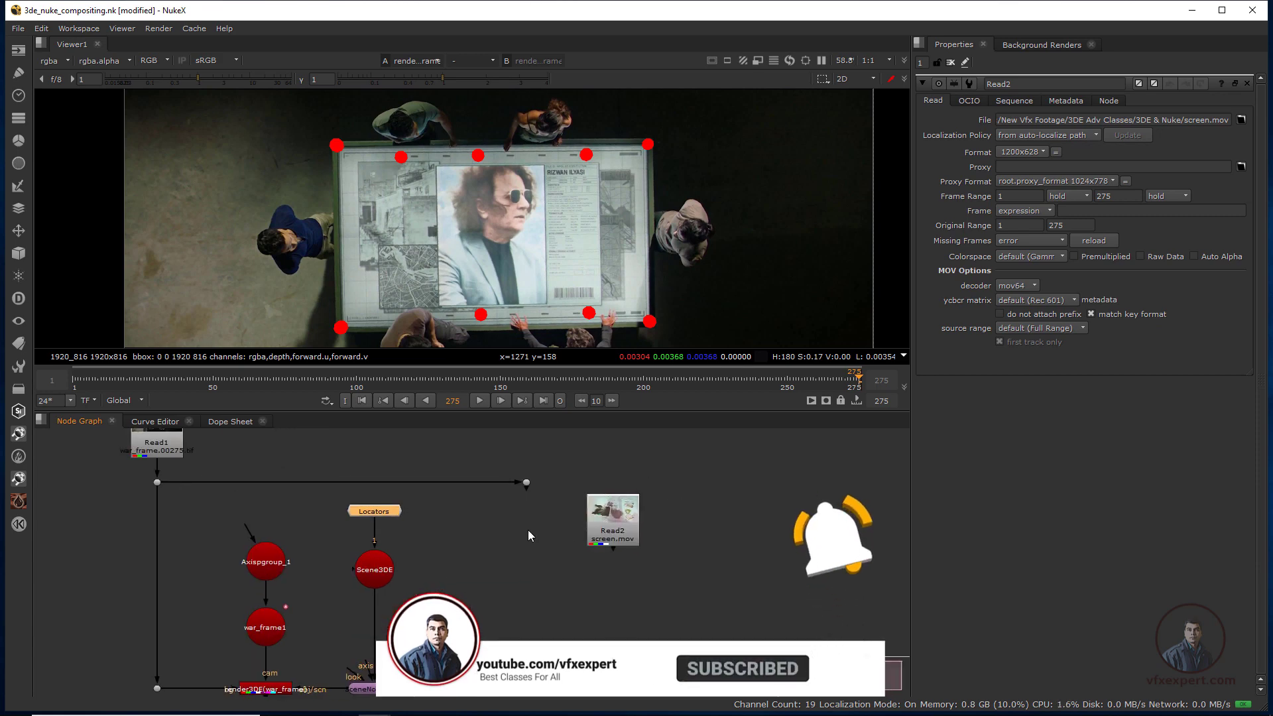
pyautogui.moveTo(613, 524); pyautogui.dragTo(743, 504)
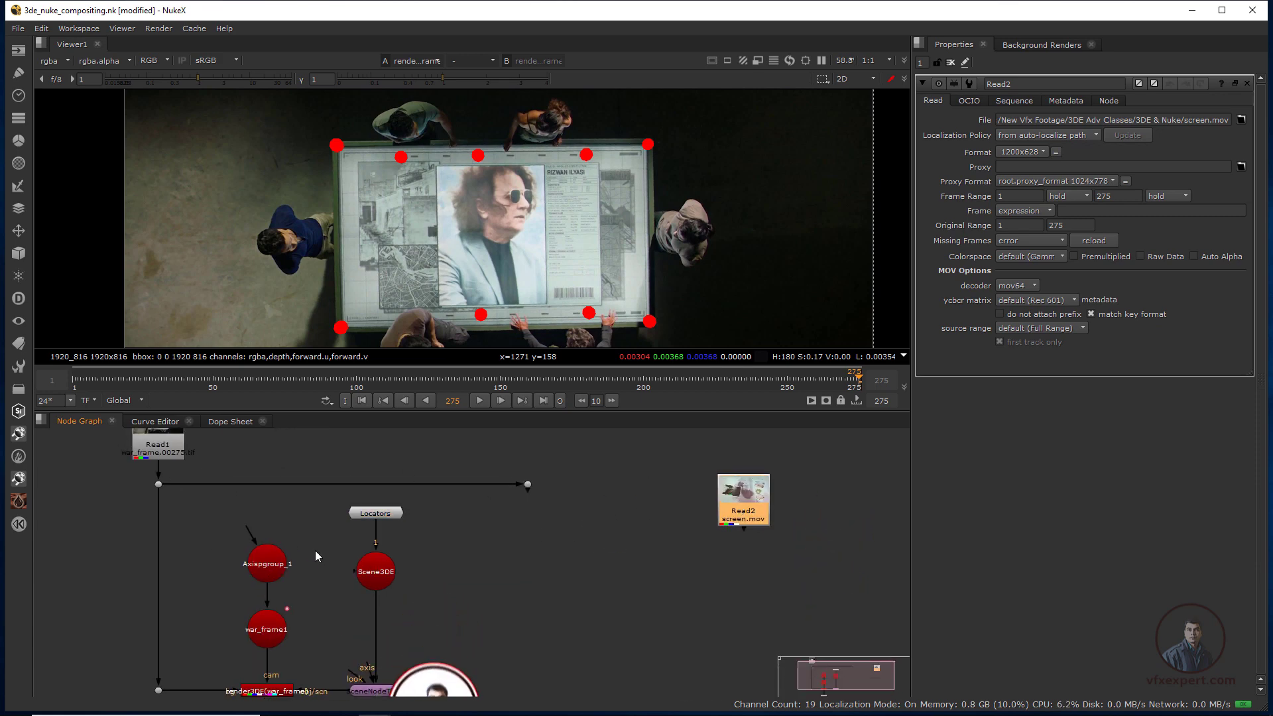
pyautogui.moveTo(316, 555); pyautogui.dragTo(348, 586, button='middle')
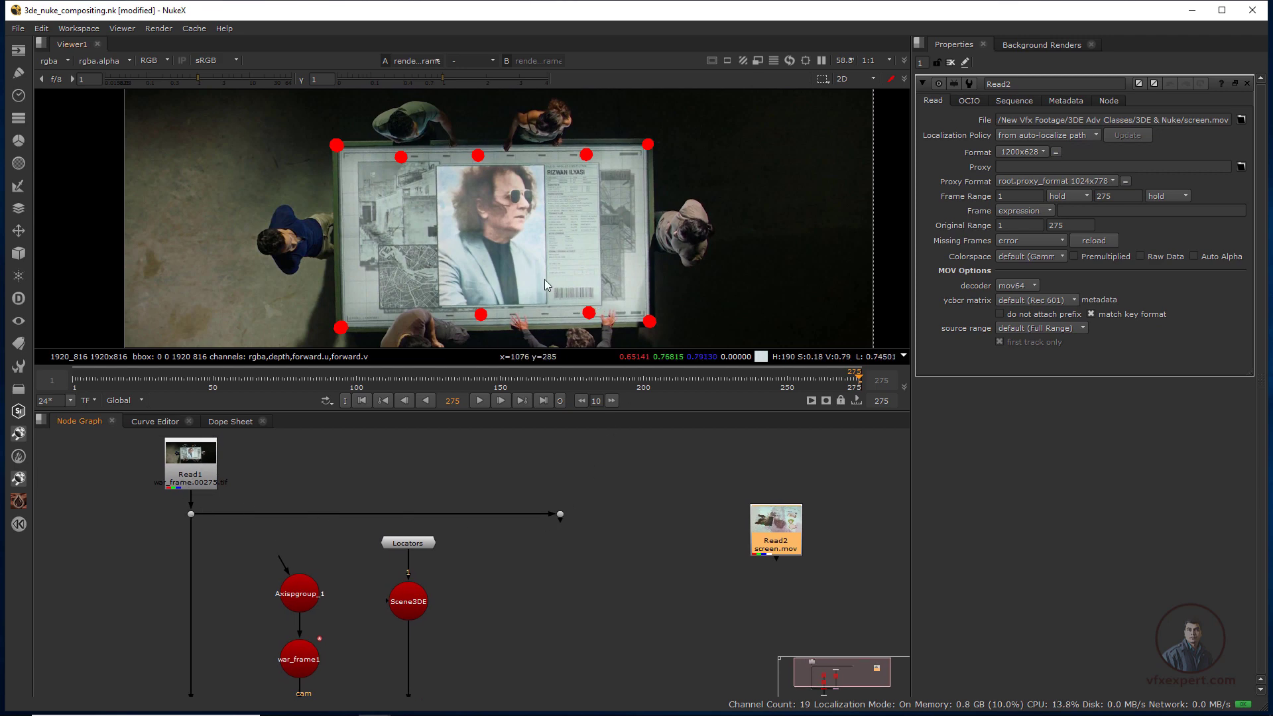
# - Show the second Dot's output in the viewer, scrub the war_frame footage and go to last frame 275
pyautogui.click(561, 514)
pyautogui.press('1')
pyautogui.moveTo(448, 376); pyautogui.dragTo(670, 378)
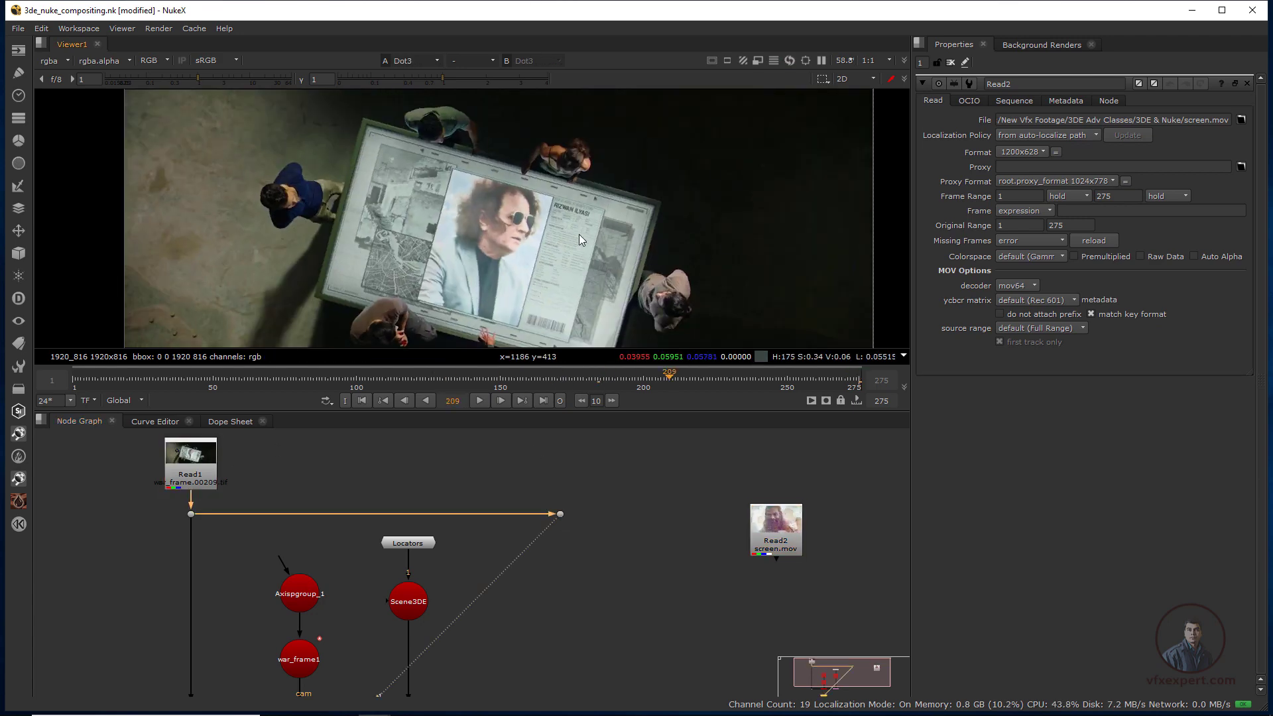
pyautogui.click(545, 403)
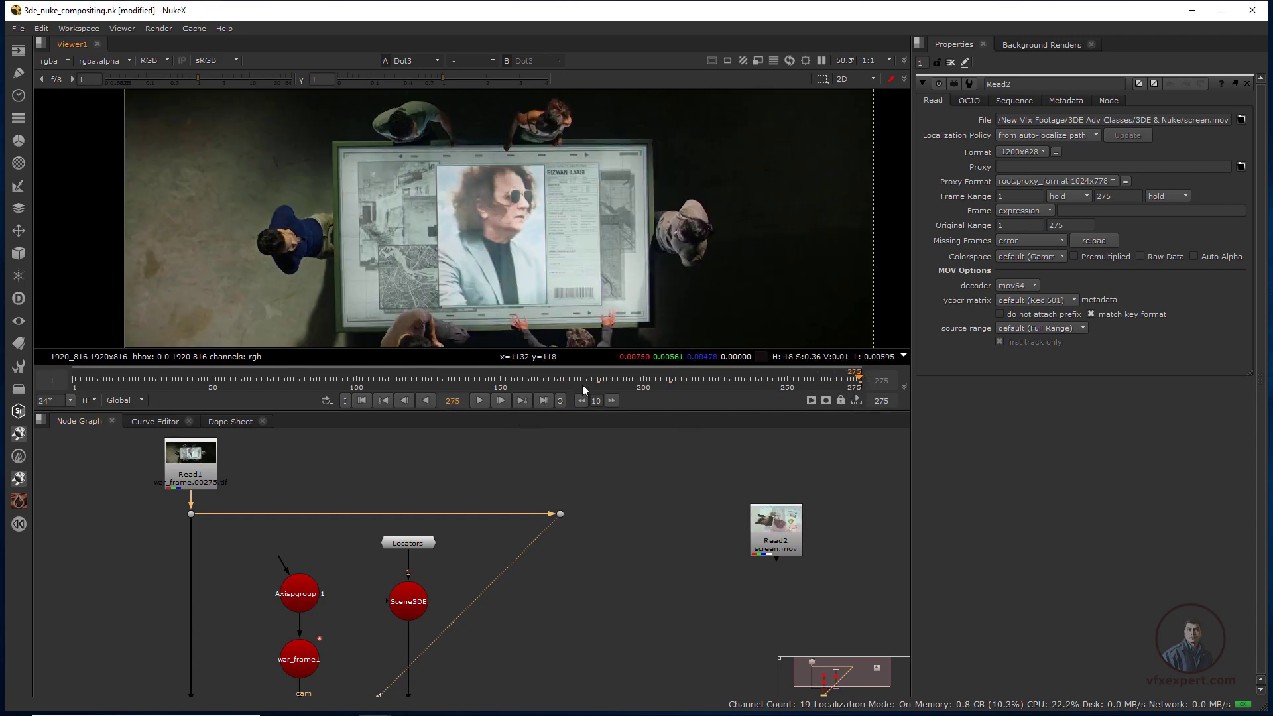
# - Add a FrameHold node below the second Dot and connect its input to that Dot
pyautogui.click(588, 517)
pyautogui.press('Tab')
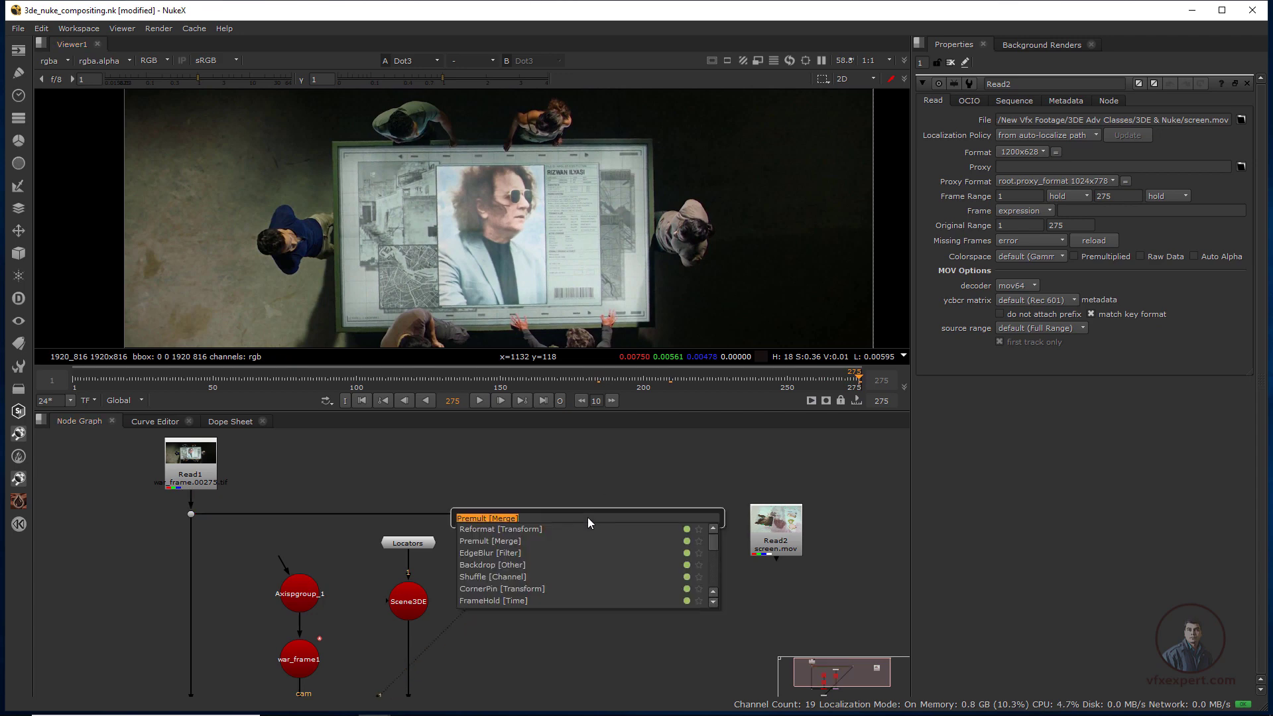
pyautogui.write('frame')
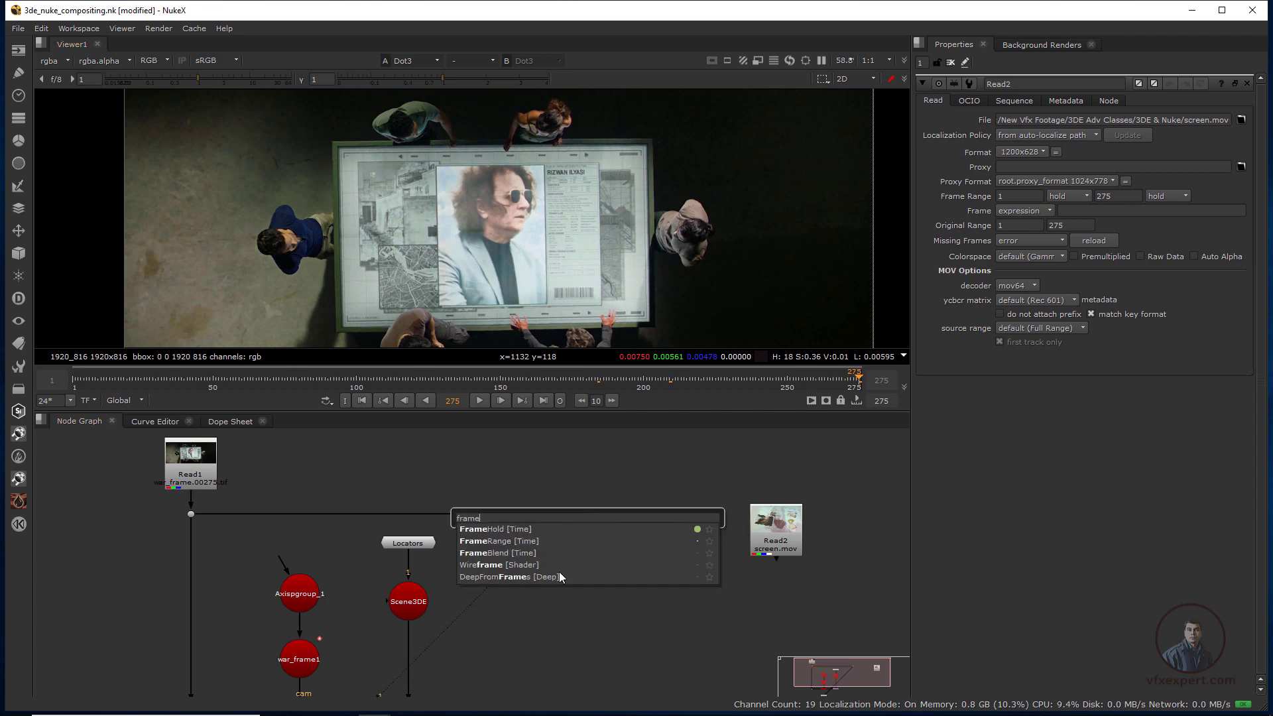
pyautogui.click(502, 530)
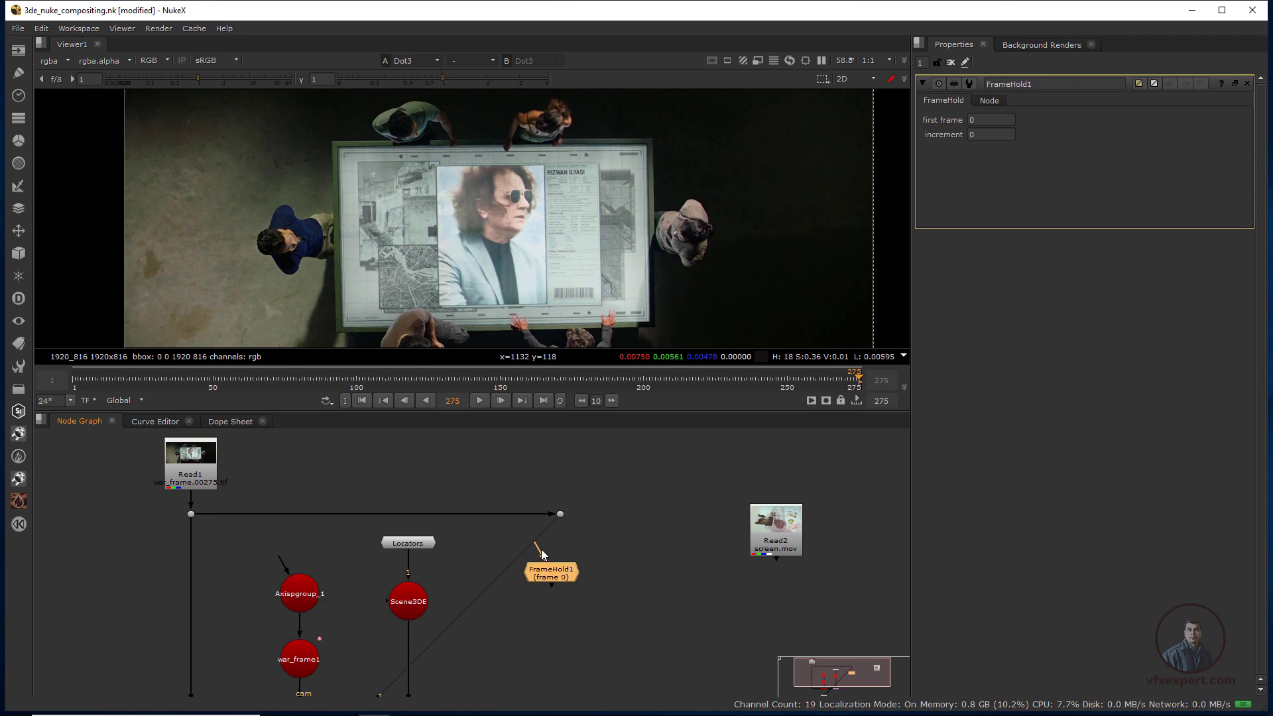
pyautogui.moveTo(562, 516); pyautogui.dragTo(560, 514)
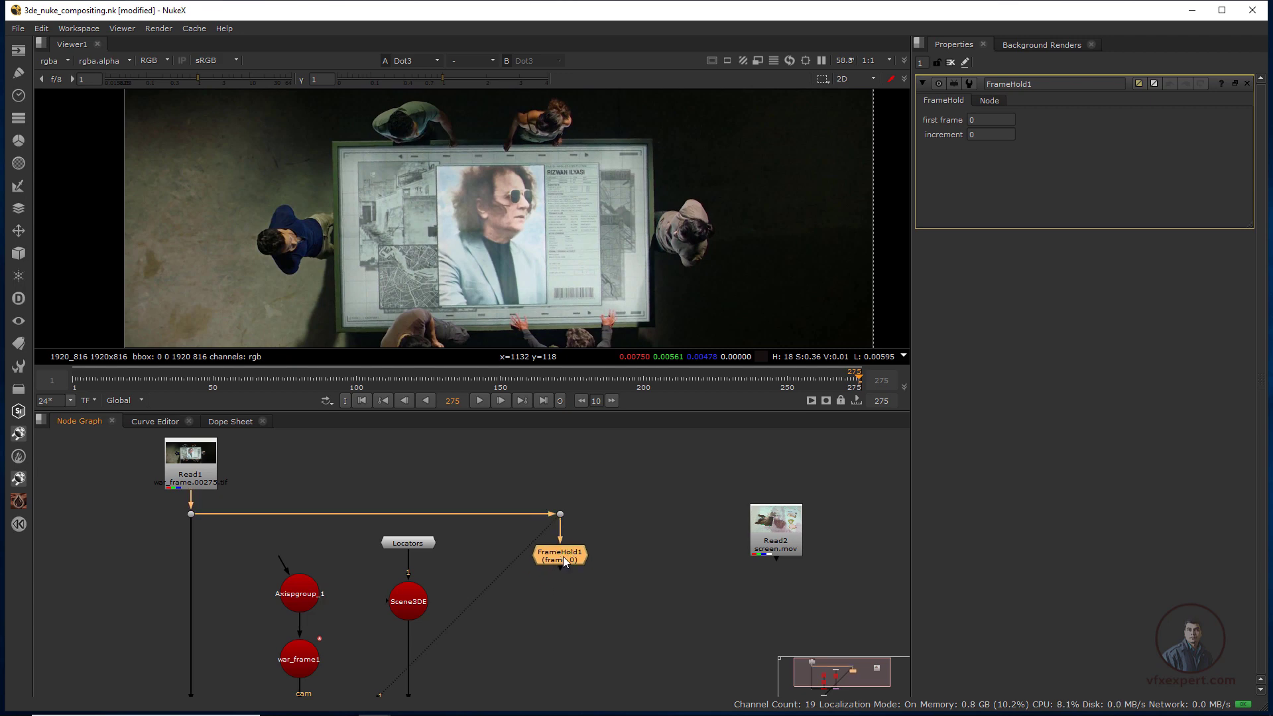
# - Show FrameHold1 in the viewer and set its first frame to 275
pyautogui.press('1')
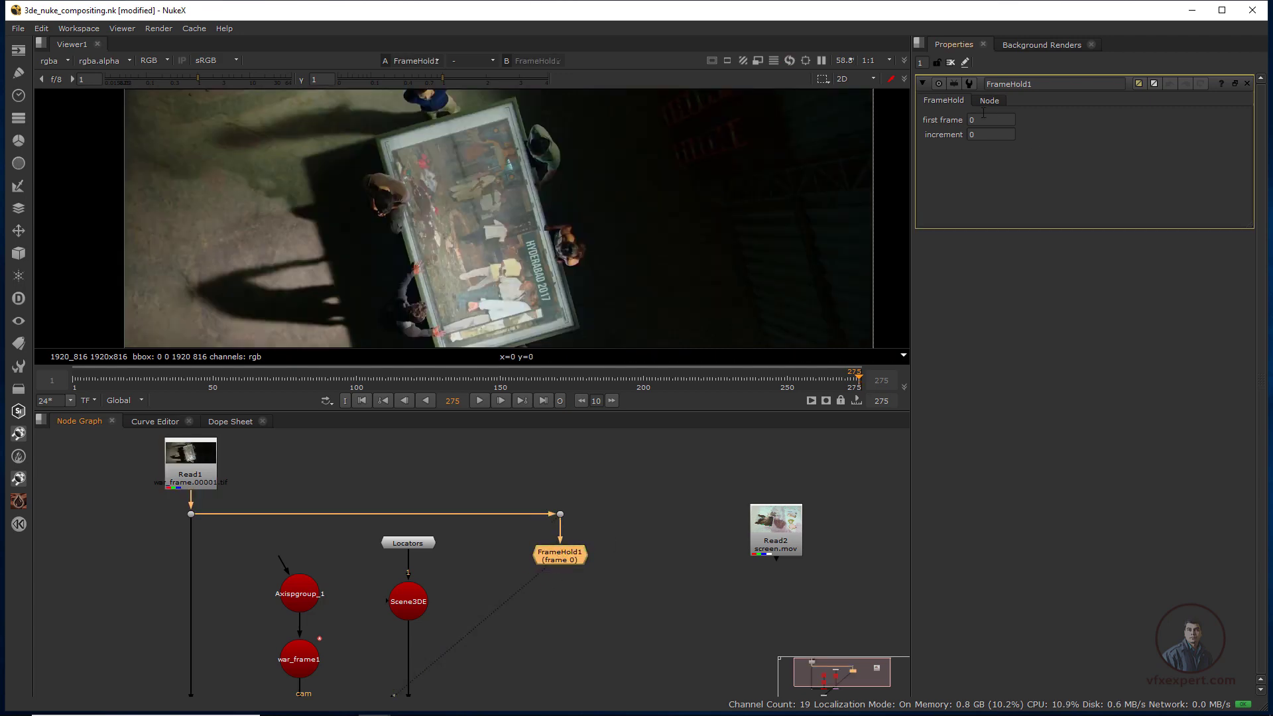
pyautogui.doubleClick(976, 120)
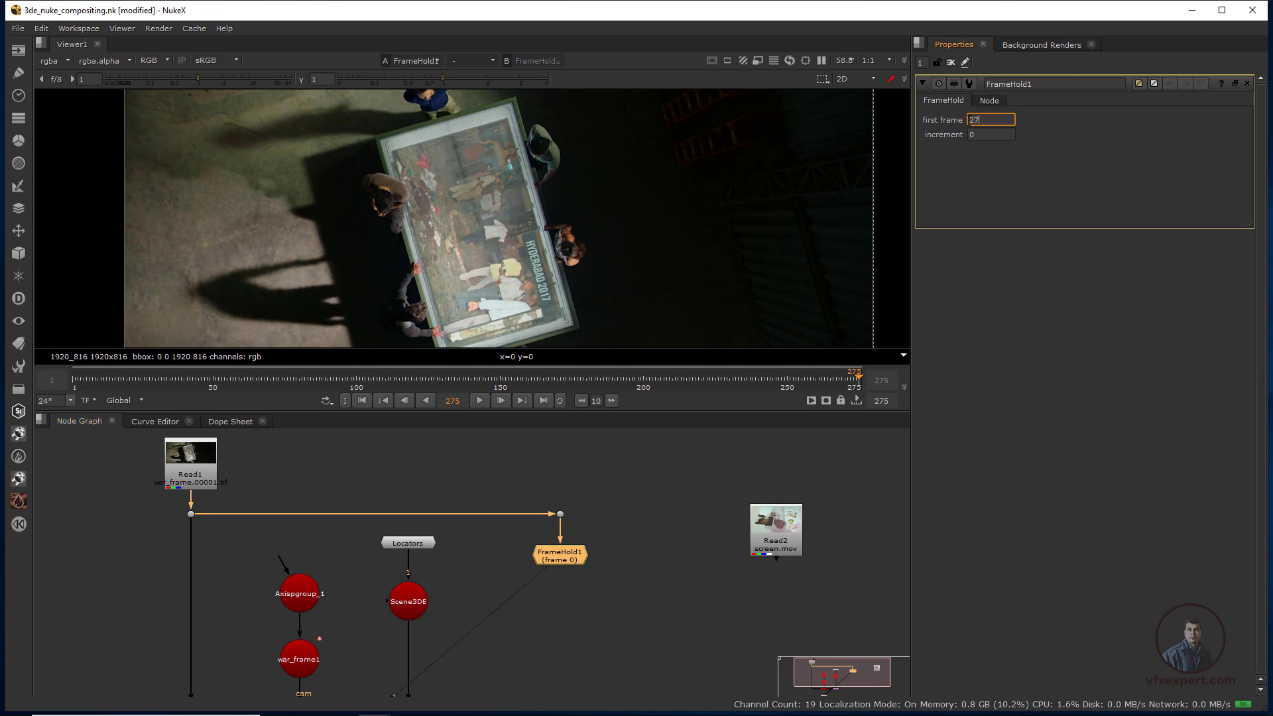
pyautogui.write('275')
pyautogui.press('Return')
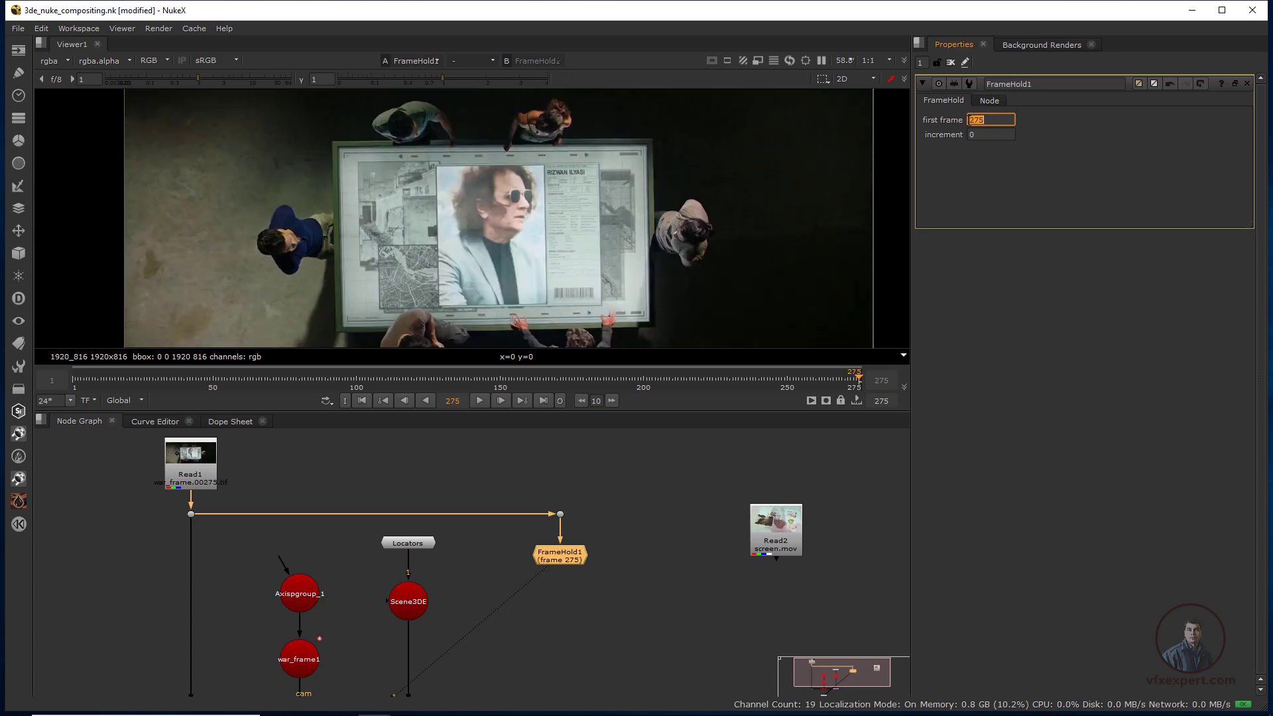
# - Scrub the timeline to check the held frame, stopping at frame 161
pyautogui.scroll(-1, 584, 225)
pyautogui.click(654, 555)
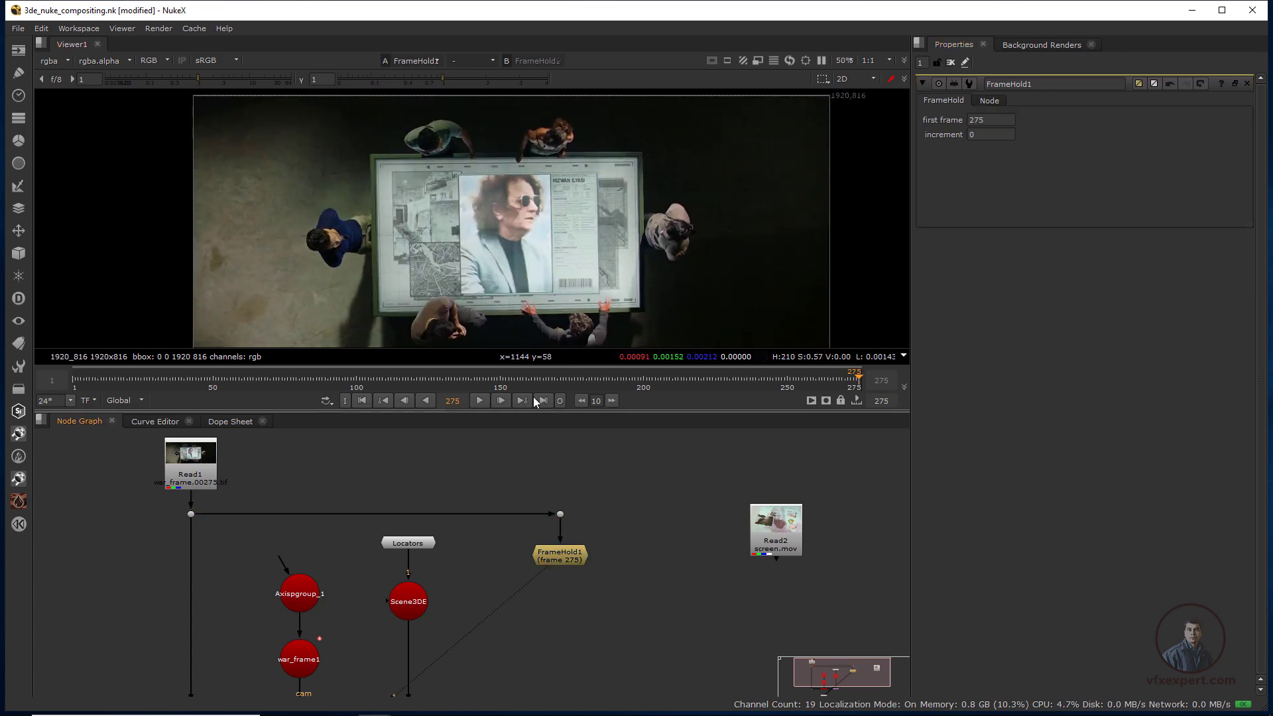
pyautogui.click(201, 378)
pyautogui.moveTo(247, 383); pyautogui.dragTo(532, 378)
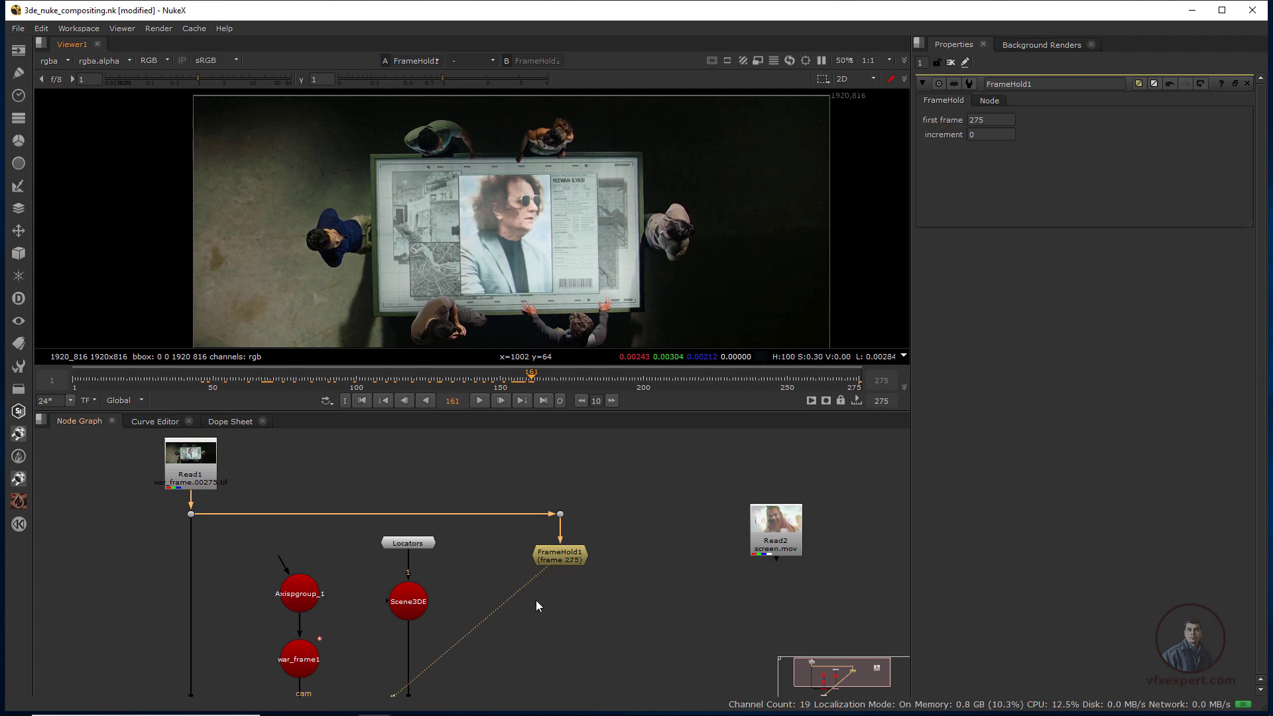
# - Place Viewer1 beneath FrameHold1 and bring Read2 closer to the FrameHold1 branch
pyautogui.moveTo(535, 600); pyautogui.dragTo(467, 547, button='middle')
pyautogui.scroll(-2, 468, 557)
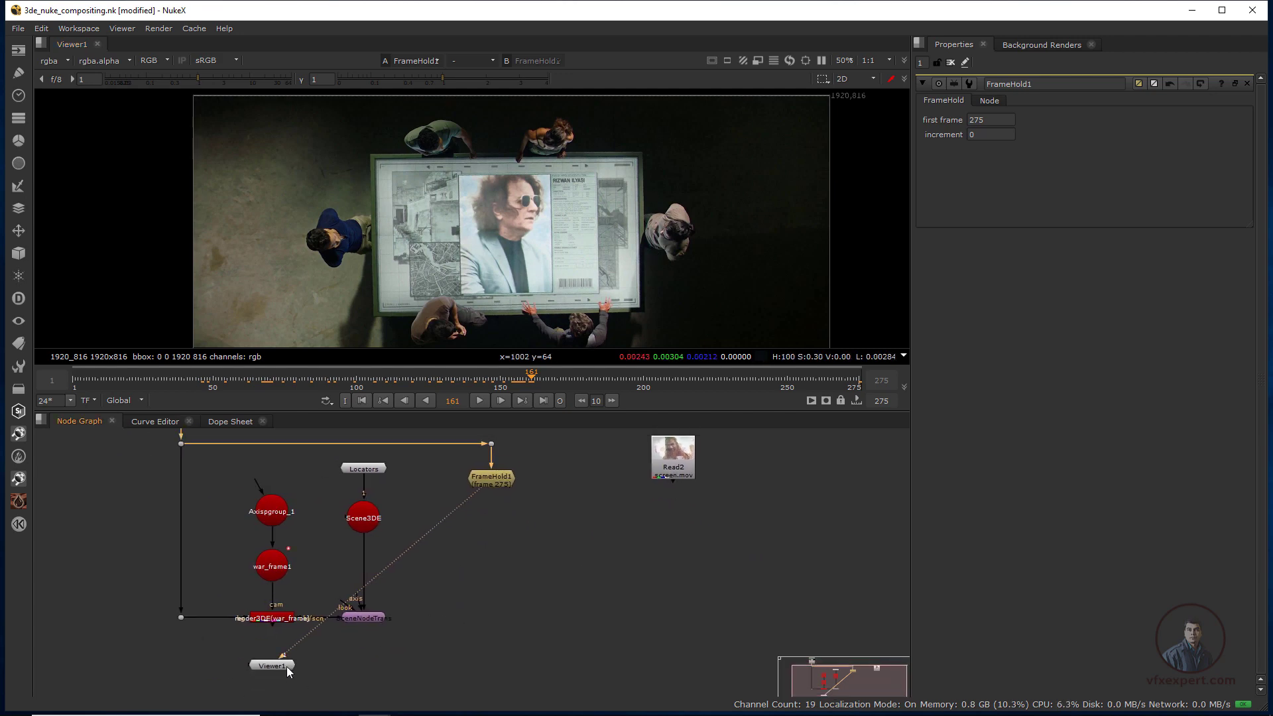
pyautogui.moveTo(287, 666); pyautogui.dragTo(500, 611)
pyautogui.scroll(2, 649, 532)
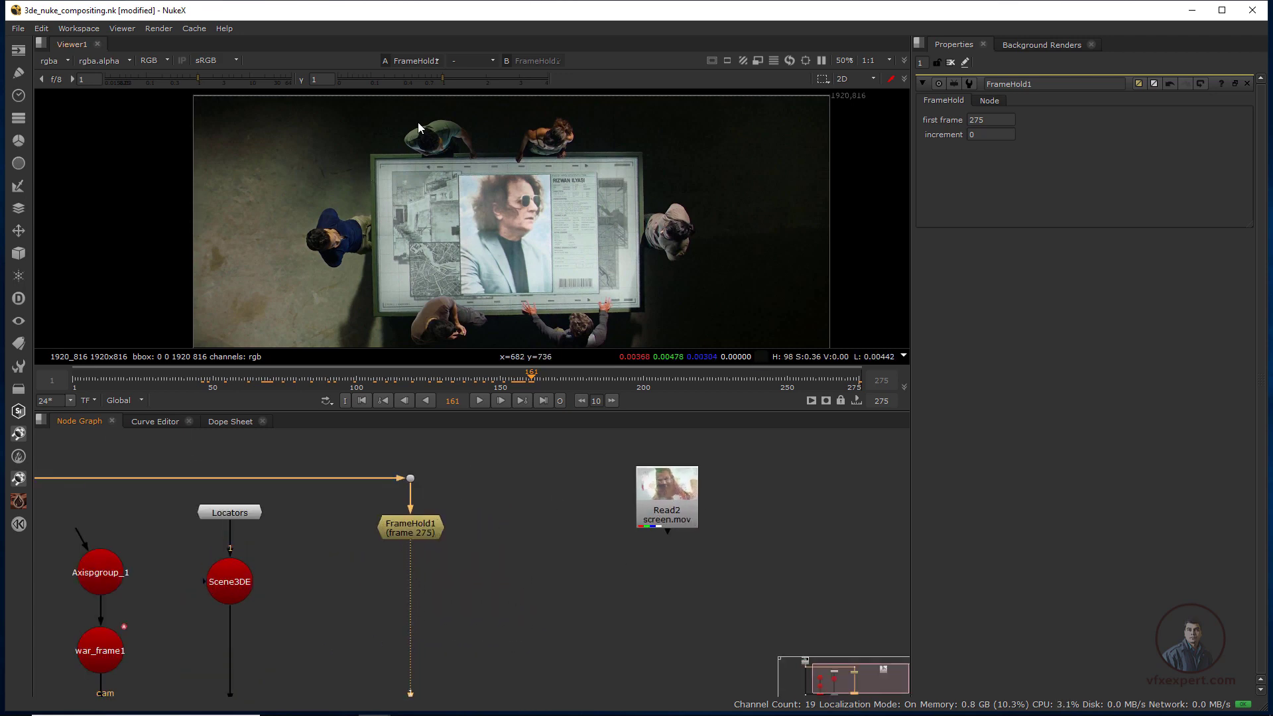
pyautogui.moveTo(658, 496); pyautogui.dragTo(582, 528)
pyautogui.moveTo(504, 591); pyautogui.dragTo(555, 589, button='middle')
pyautogui.click(518, 600)
pyautogui.moveTo(643, 526); pyautogui.dragTo(623, 511)
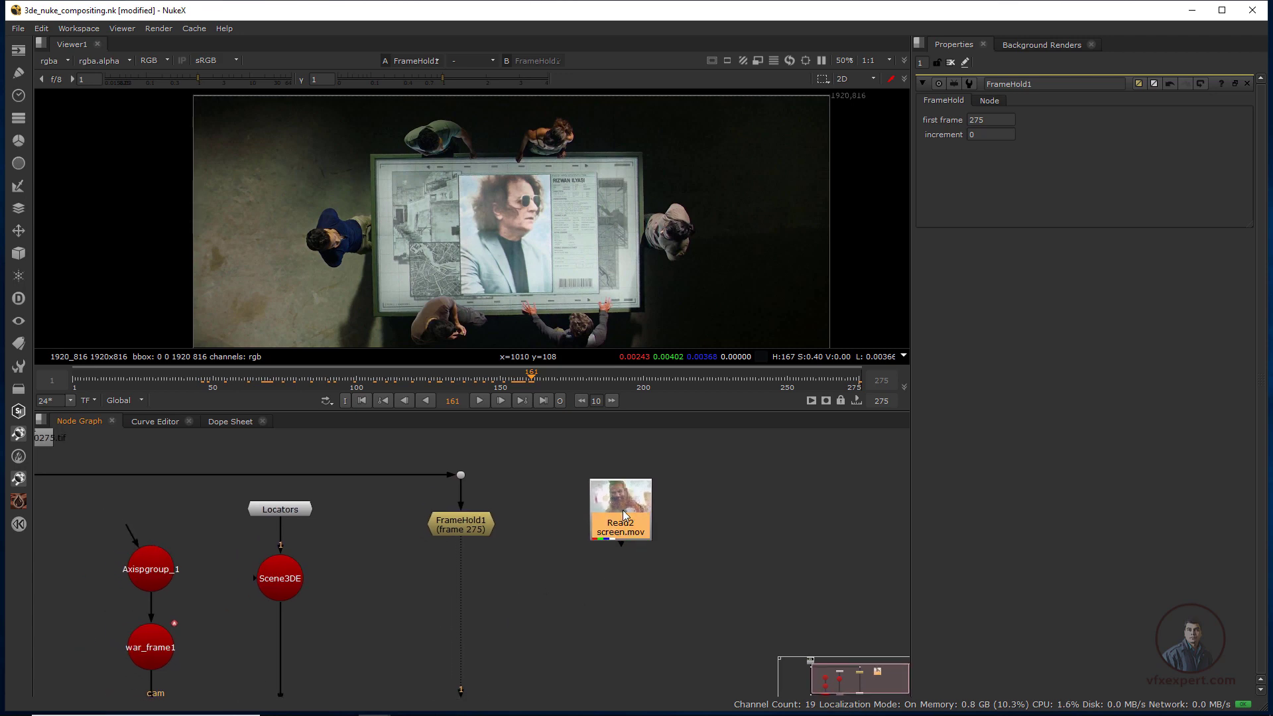
# - Insert a Merge node between FrameHold1 and Viewer1, and connect Read2 to its A input
pyautogui.click(504, 603)
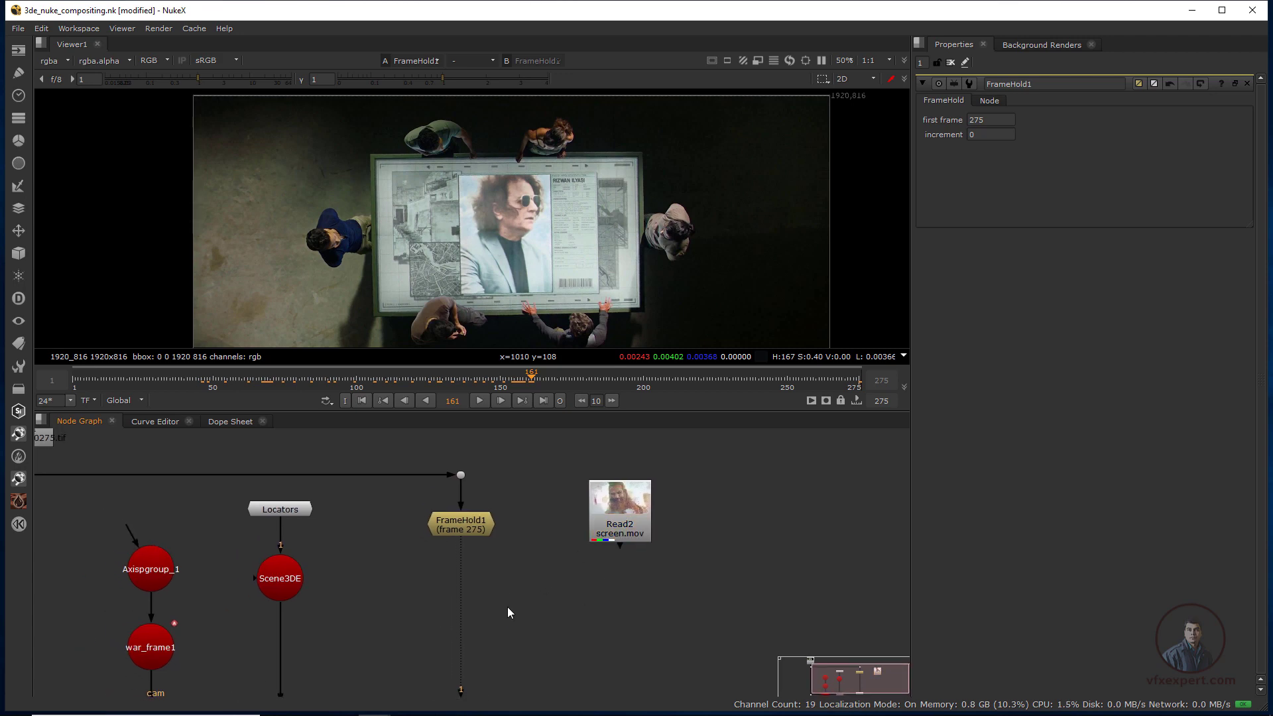
pyautogui.press('m')
pyautogui.moveTo(508, 608); pyautogui.dragTo(468, 606)
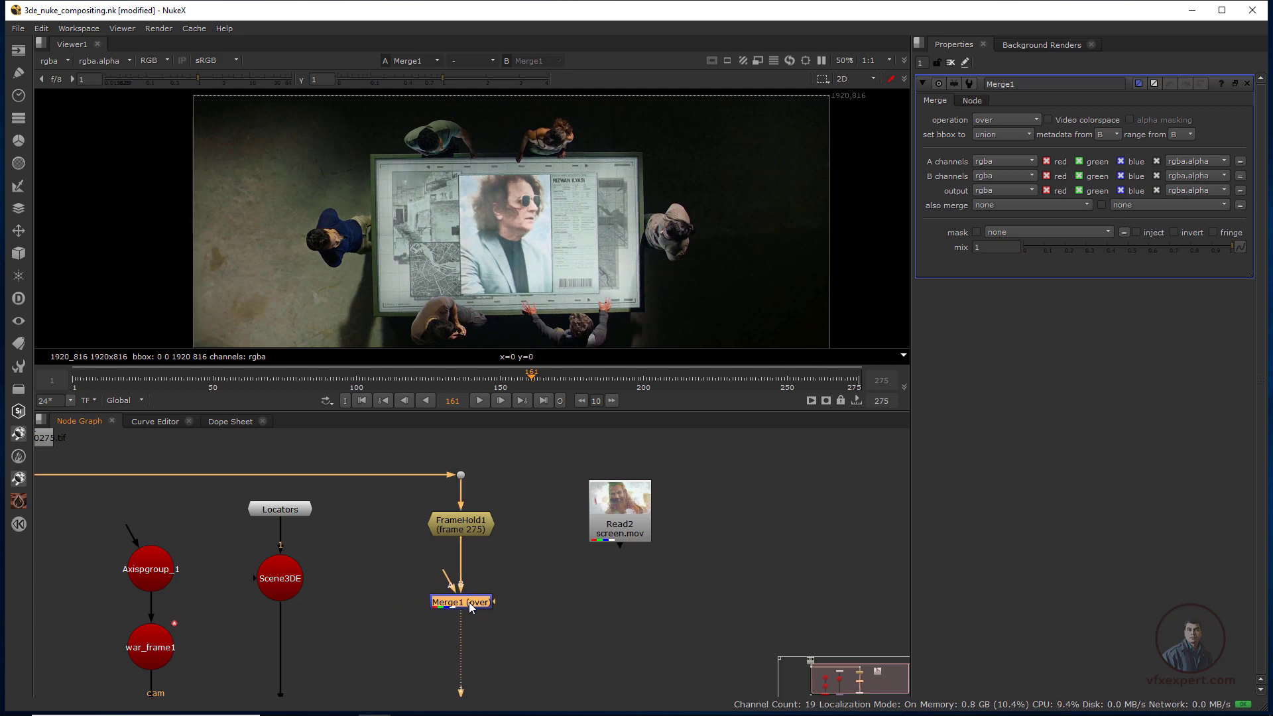
pyautogui.moveTo(616, 530); pyautogui.dragTo(375, 586)
pyautogui.moveTo(453, 588); pyautogui.dragTo(376, 576)
pyautogui.moveTo(553, 460); pyautogui.dragTo(448, 649)
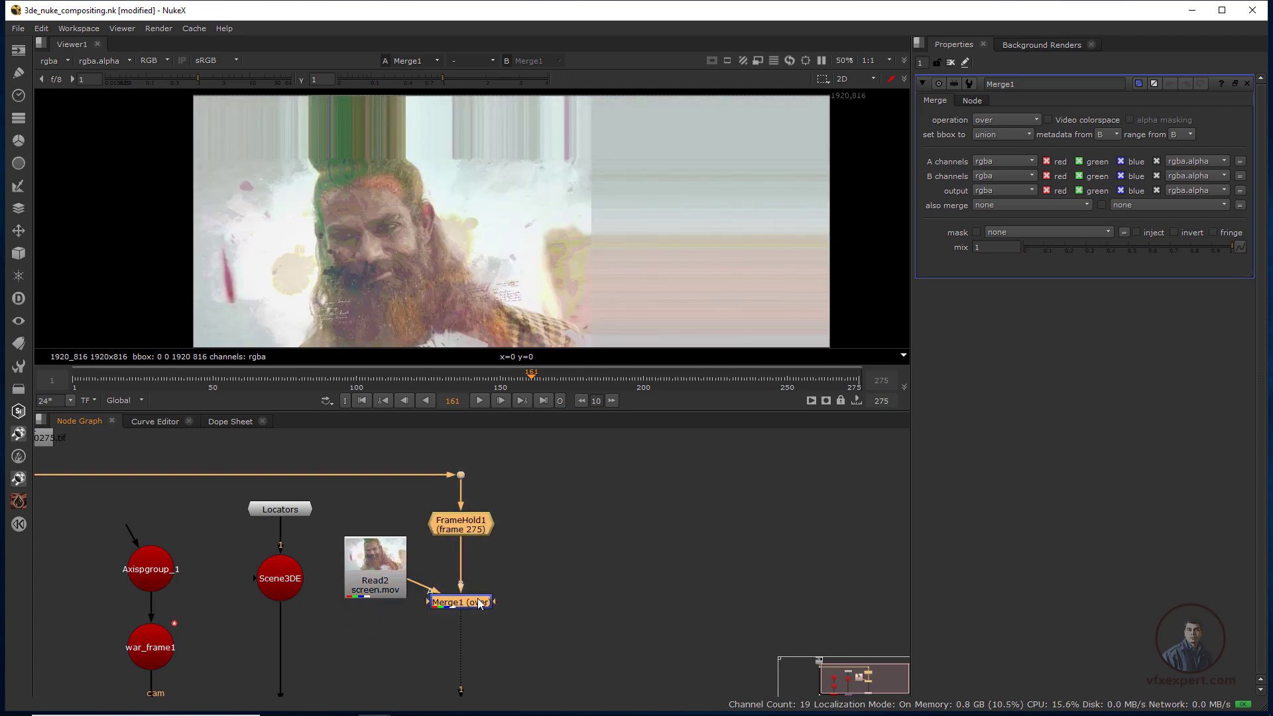
# - Shift the Dot, FrameHold1 and Merge1 slightly right and place Read2 above and to the left of Merge1
pyautogui.moveTo(480, 604); pyautogui.dragTo(510, 603)
pyautogui.click(453, 579)
pyautogui.moveTo(385, 556); pyautogui.dragTo(382, 536)
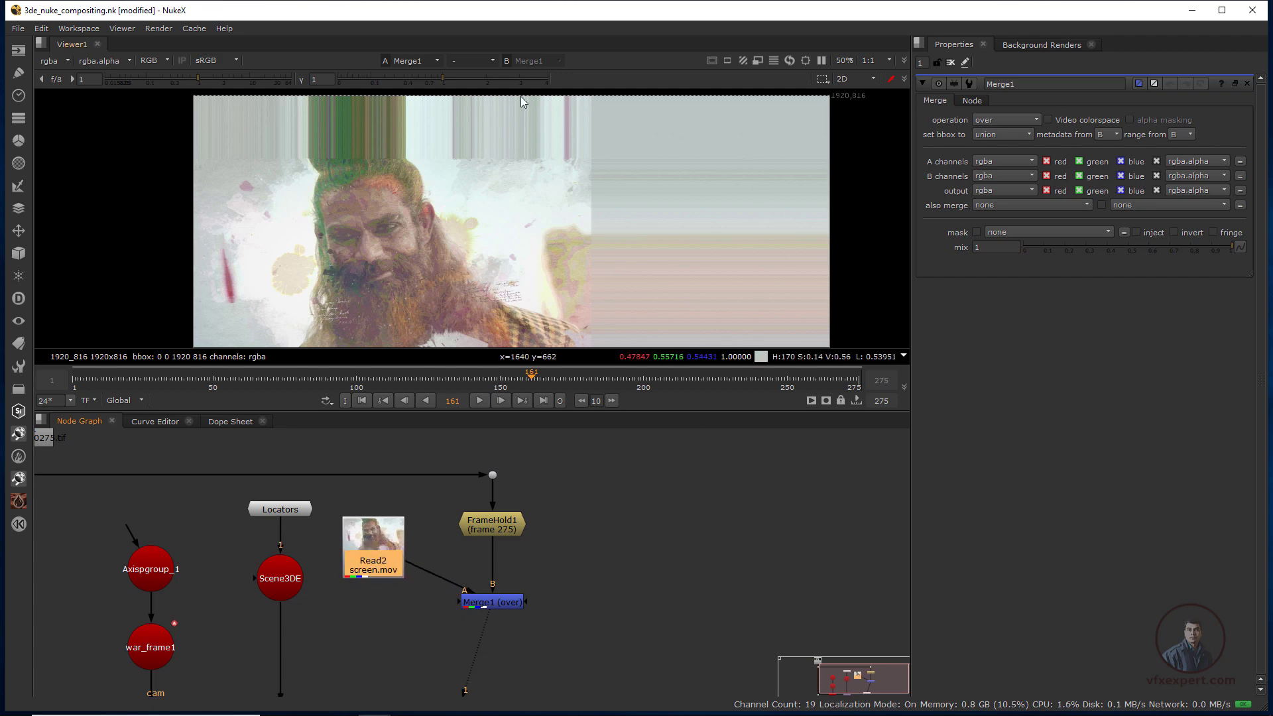
pyautogui.moveTo(385, 541); pyautogui.dragTo(399, 520)
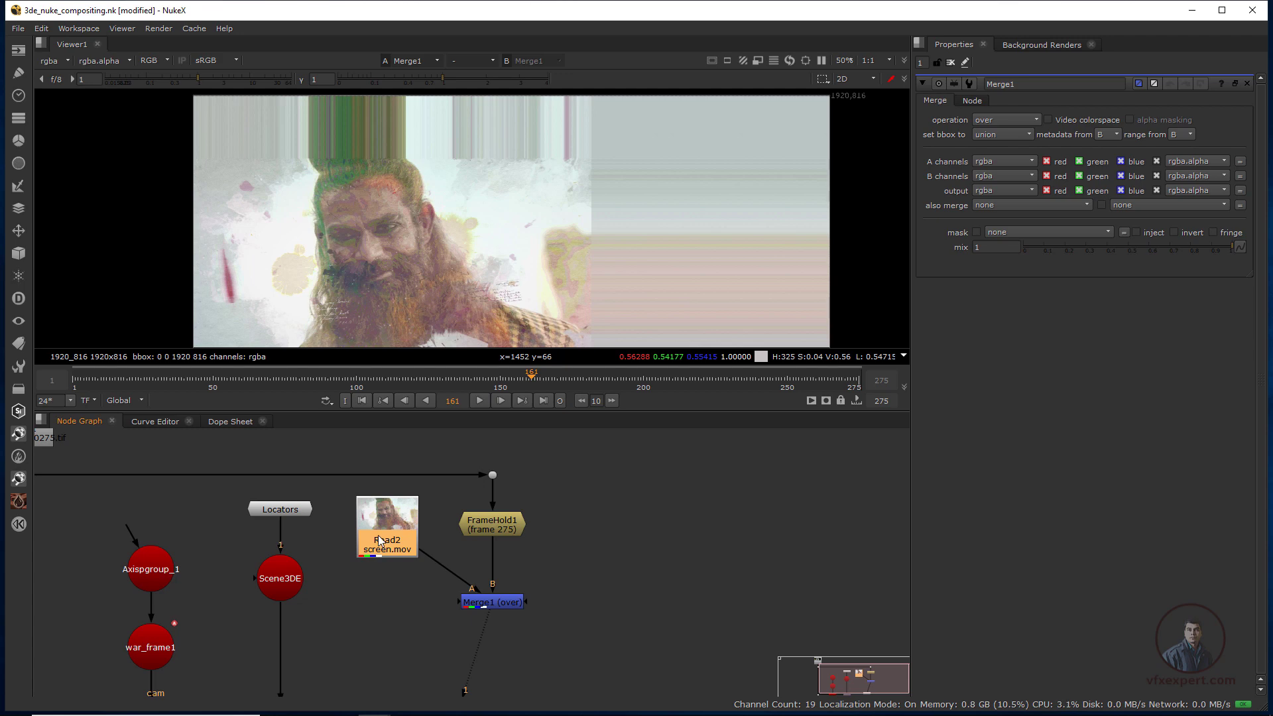
pyautogui.moveTo(385, 539); pyautogui.dragTo(381, 539)
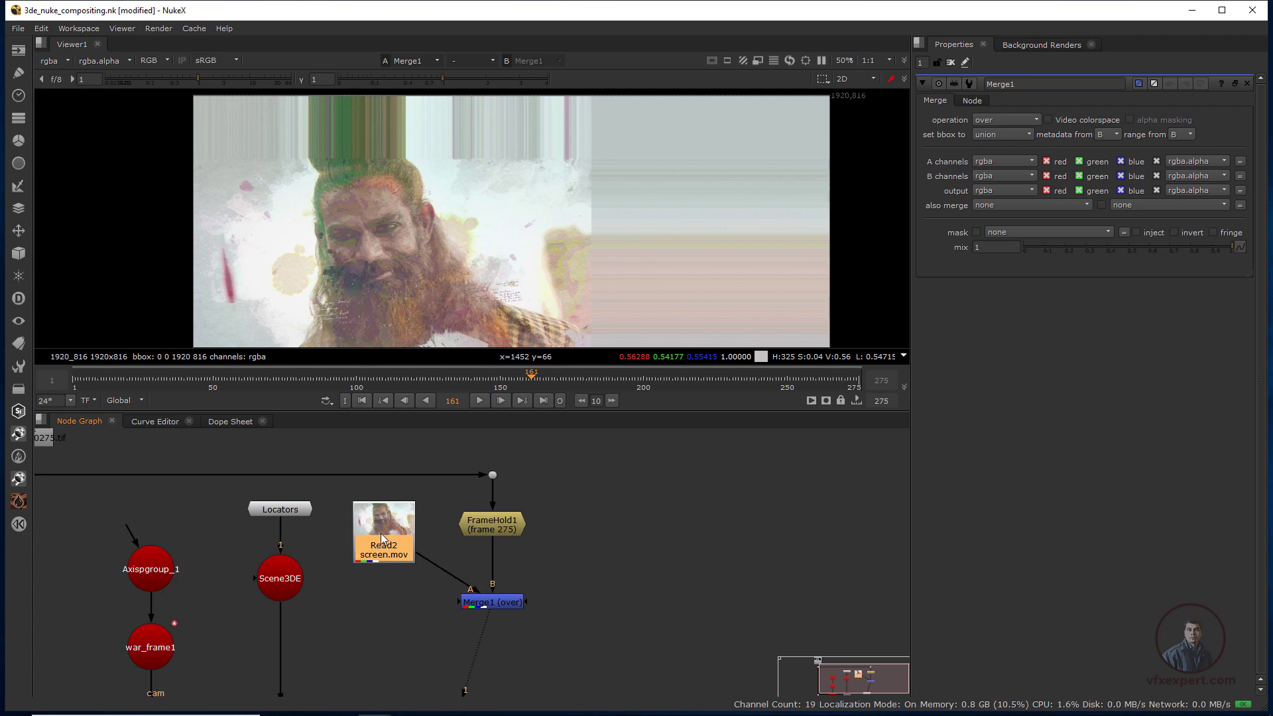
# - Add a CornerPin2D node between Read2 and Merge1, and move Read2 with it to the right of Merge1
pyautogui.press('Tab')
pyautogui.write('cor')
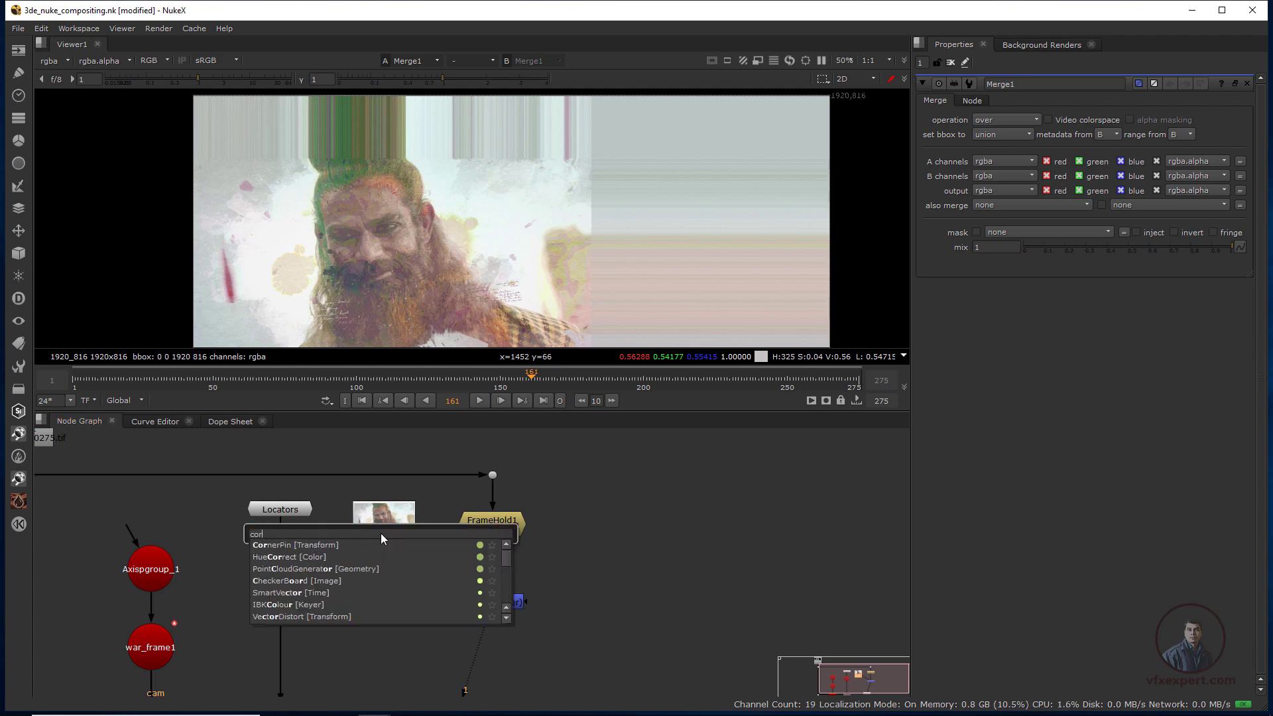
pyautogui.click(319, 551)
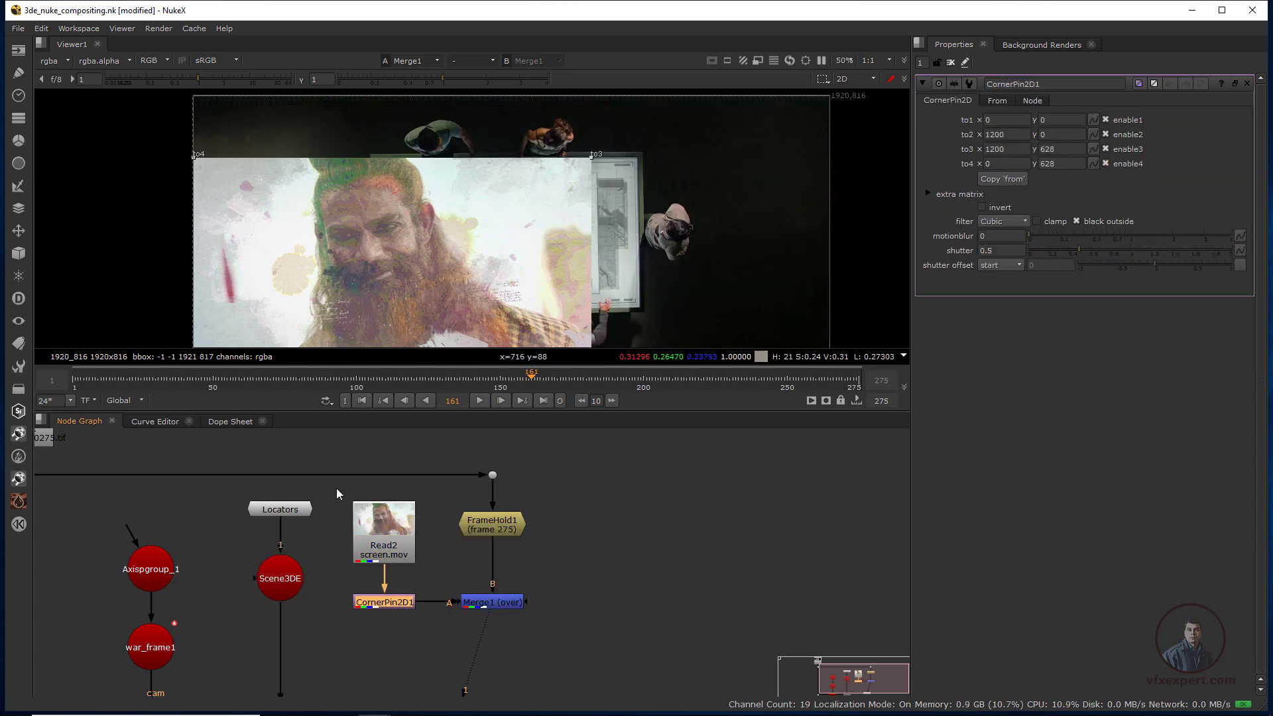
pyautogui.moveTo(336, 488); pyautogui.dragTo(596, 609)
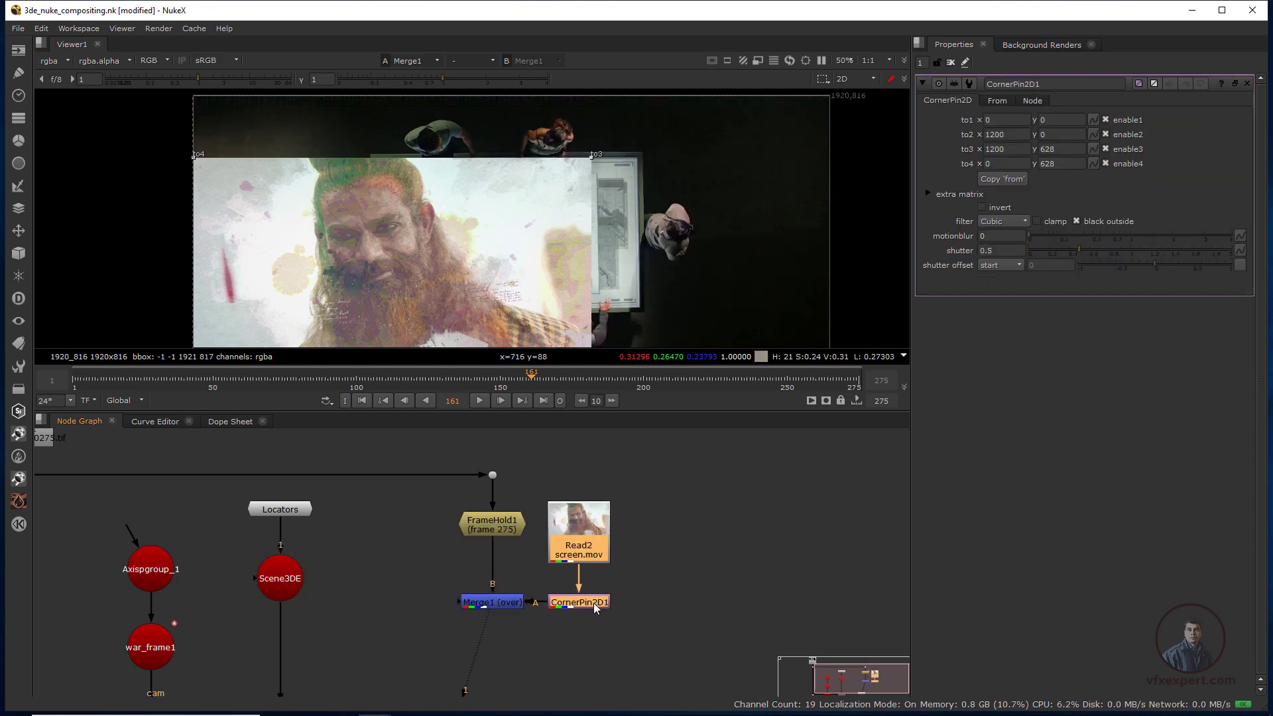
# - Pin the clip's corners to the table screen: to1 at 555, 158, to2 at 1352.5, 171.5, to3 at 1341.5, 632.5 and to4 at 544, 625.5
pyautogui.moveTo(527, 279); pyautogui.dragTo(603, 277, button='middle')
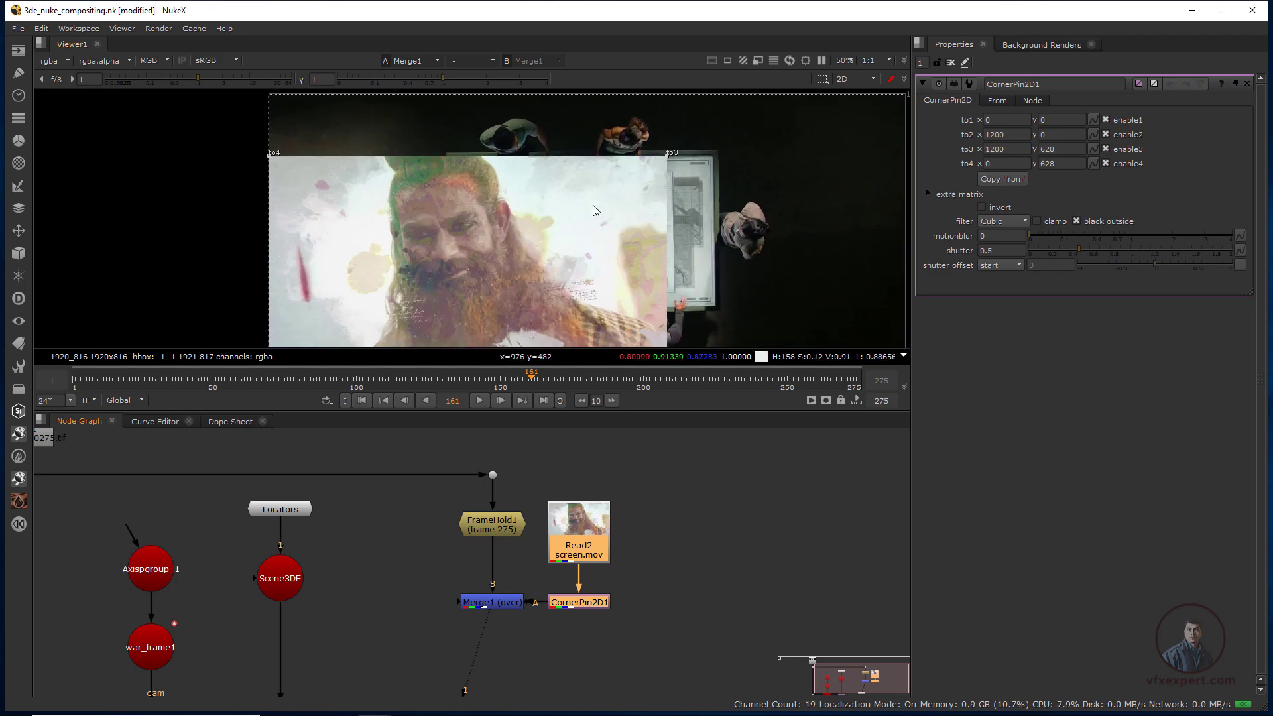
pyautogui.scroll(-2, 593, 205)
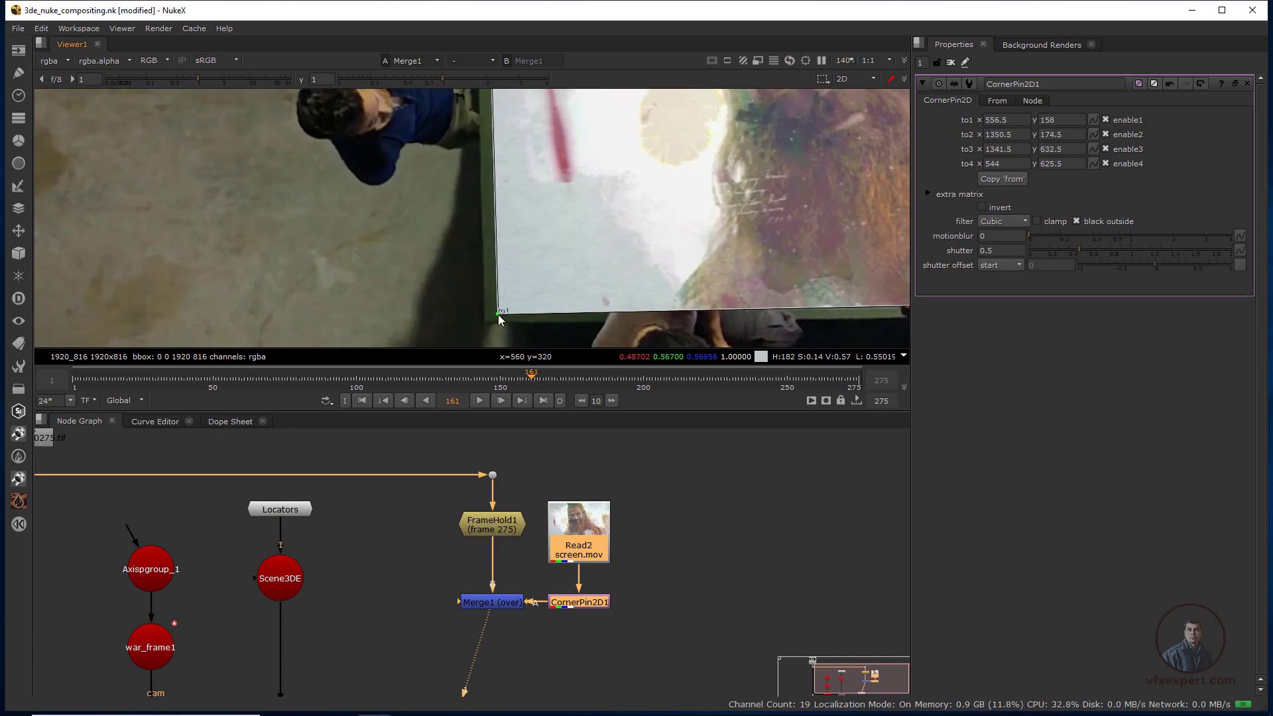
pyautogui.scroll(-1, 699, 300)
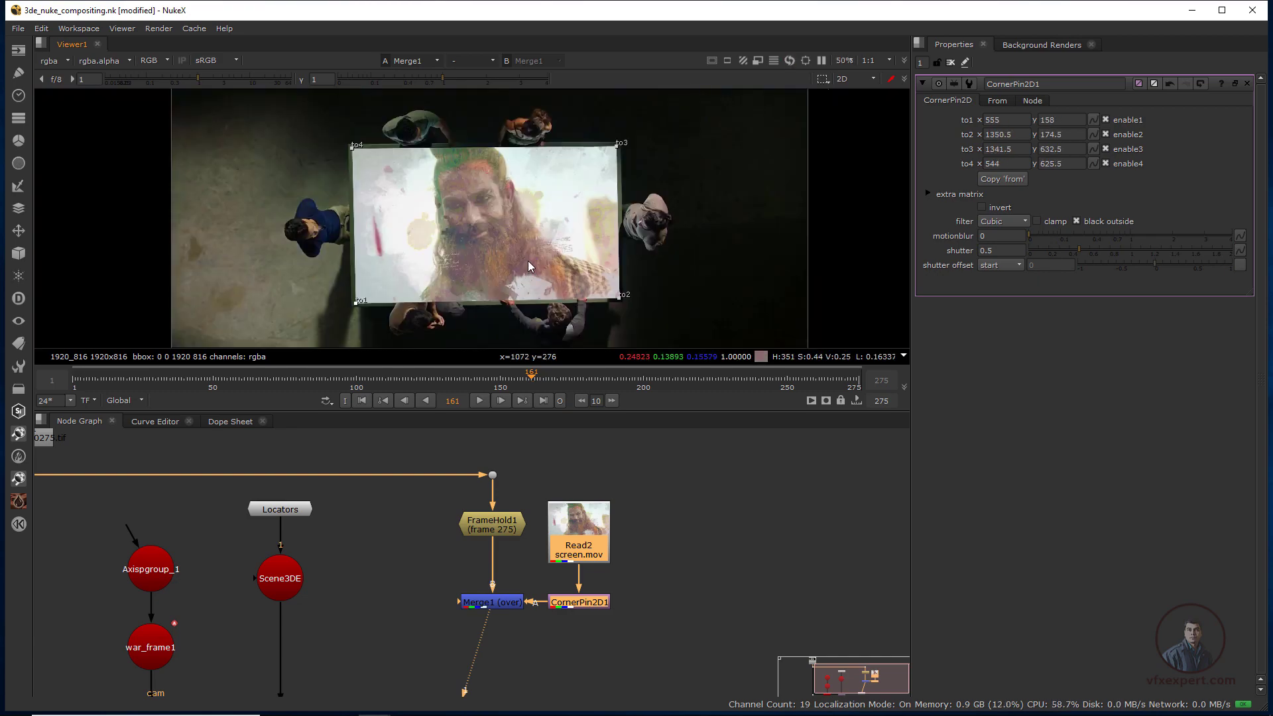
pyautogui.scroll(2, 699, 300)
pyautogui.scroll(2, 700, 300)
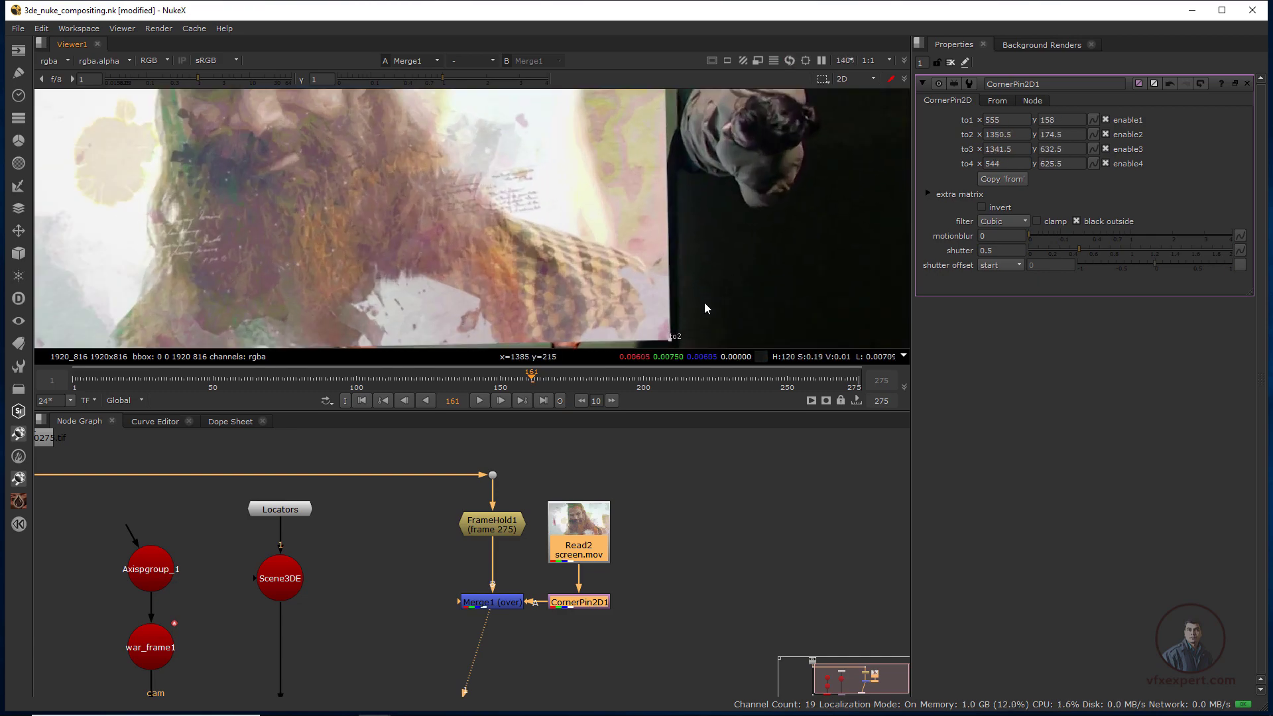
pyautogui.moveTo(702, 298)
pyautogui.mouseDown()
pyautogui.moveTo(682, 296)
pyautogui.moveTo(701, 299)
pyautogui.mouseUp()
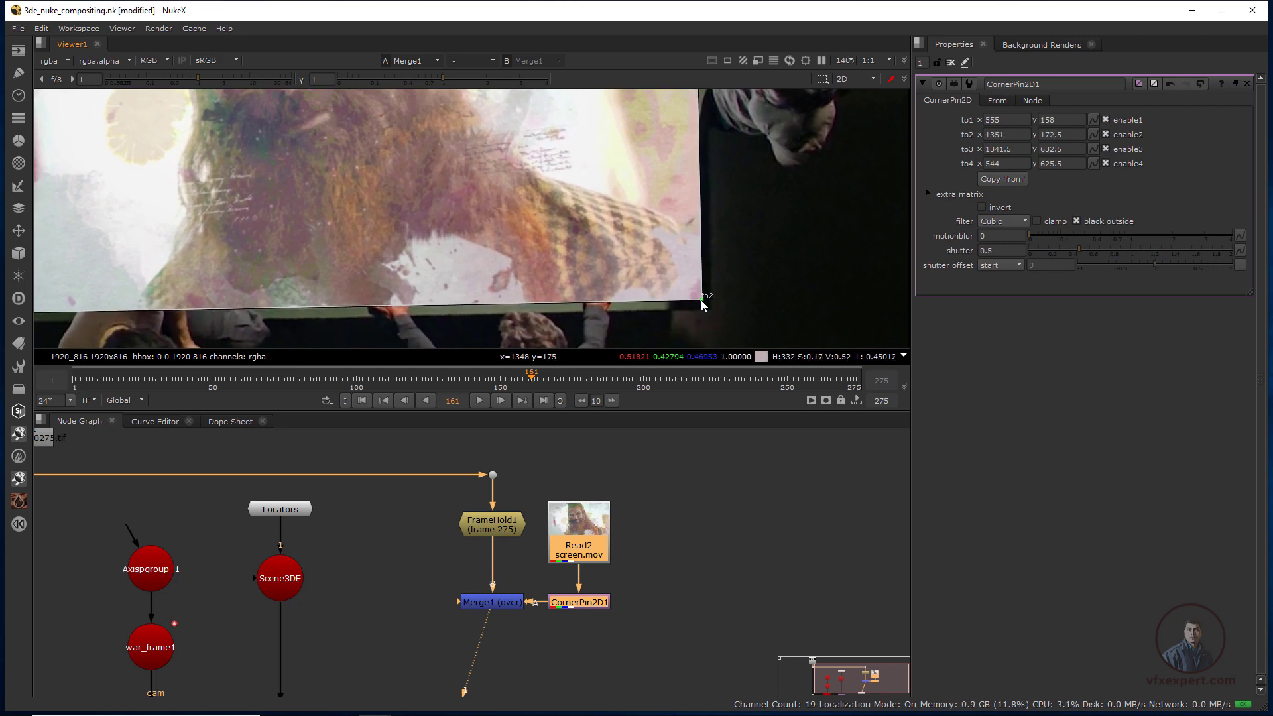
pyautogui.scroll(-3, 702, 299)
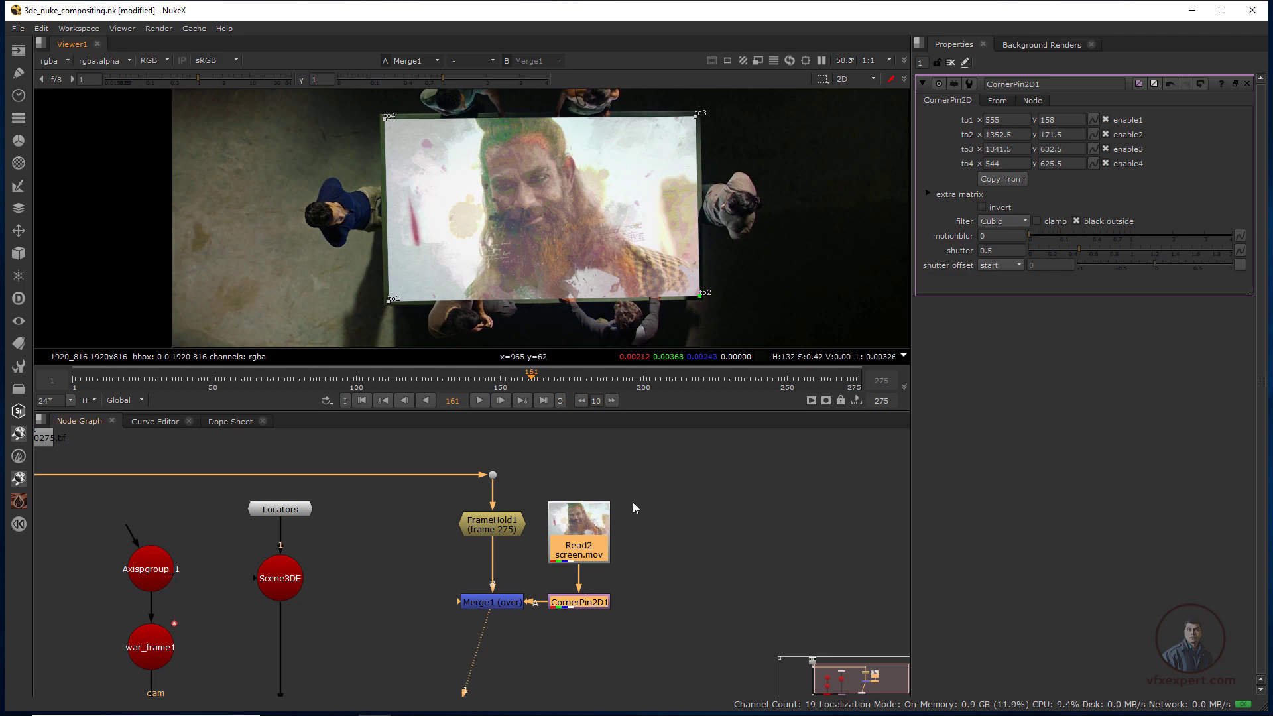
# - Preview the corner-pinned clip at frame 181 and move Viewer1 to the right, below Merge1 and CornerPin2D1
pyautogui.click(646, 571)
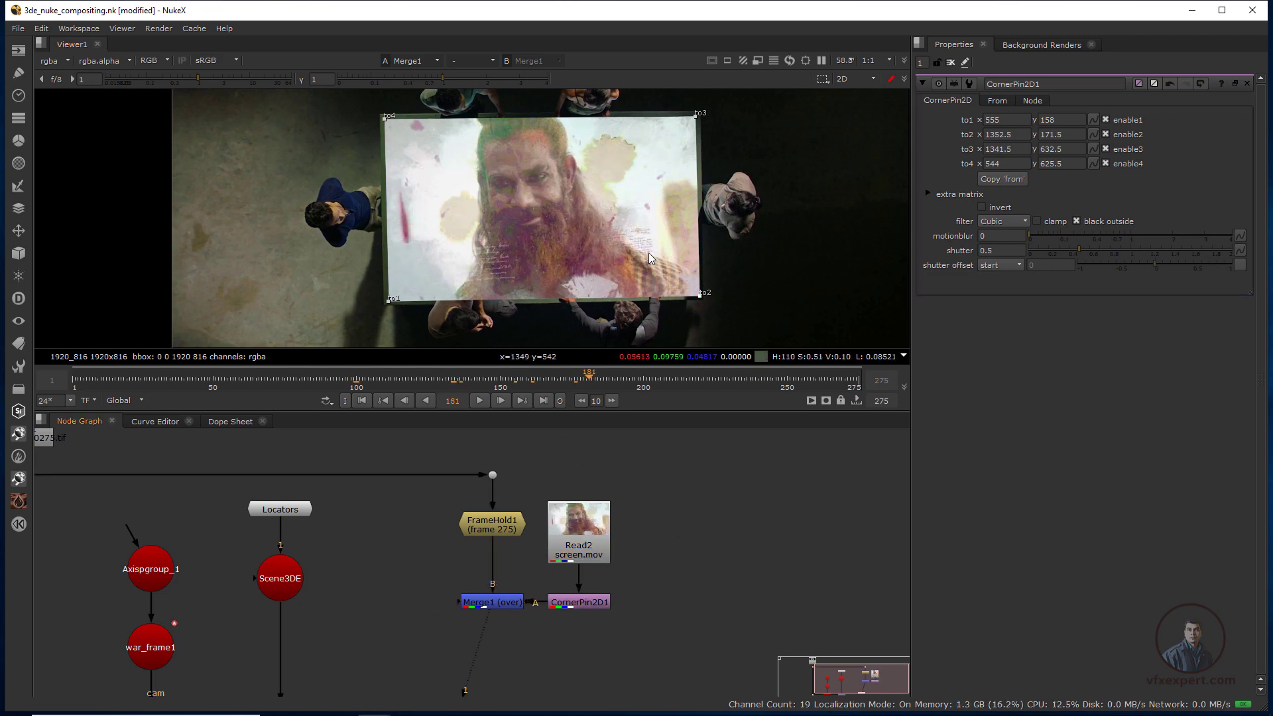
pyautogui.scroll(-2, 484, 582)
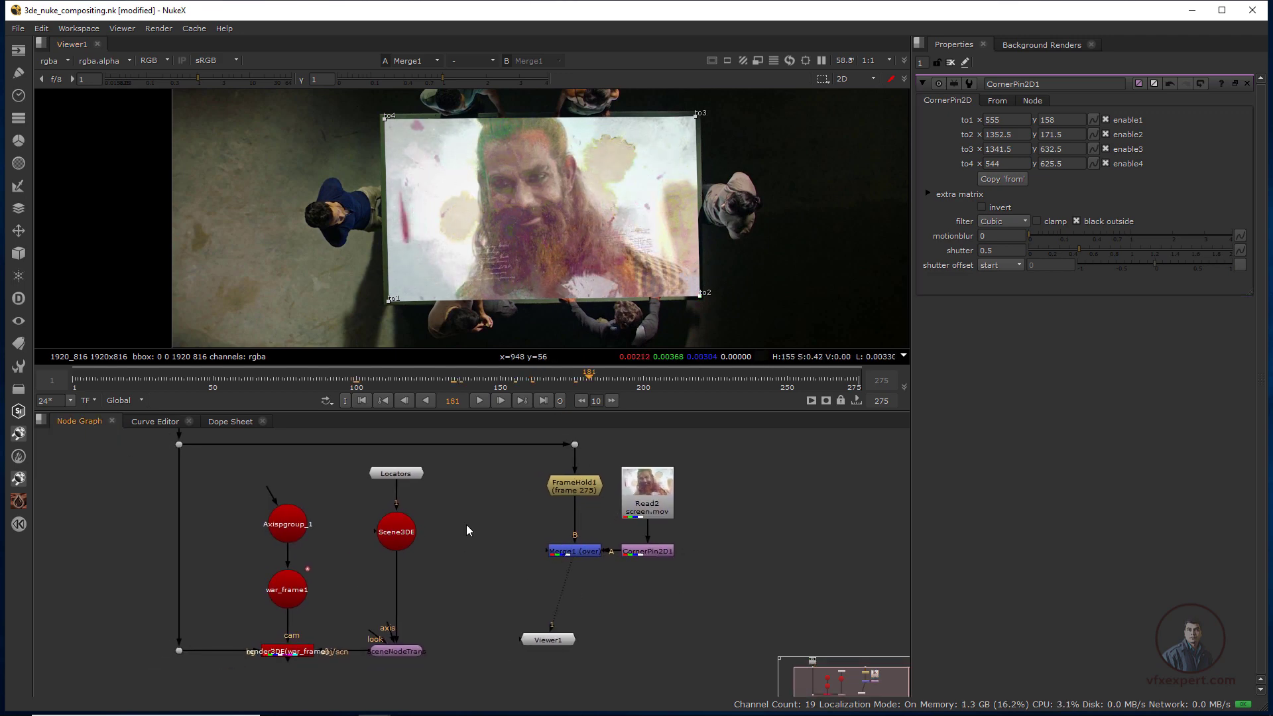
pyautogui.moveTo(552, 644); pyautogui.dragTo(612, 653)
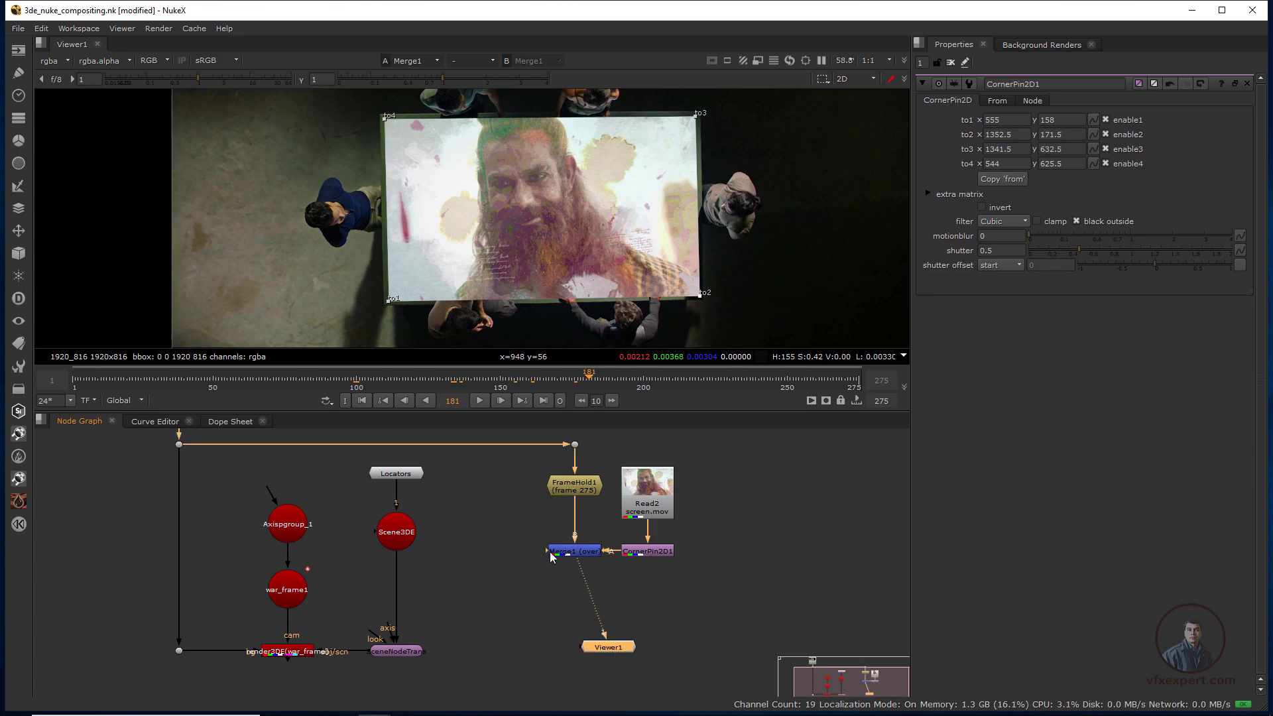
# - Show the 3DEqualizer render node's output in the viewer and close all open node properties
pyautogui.click(305, 654)
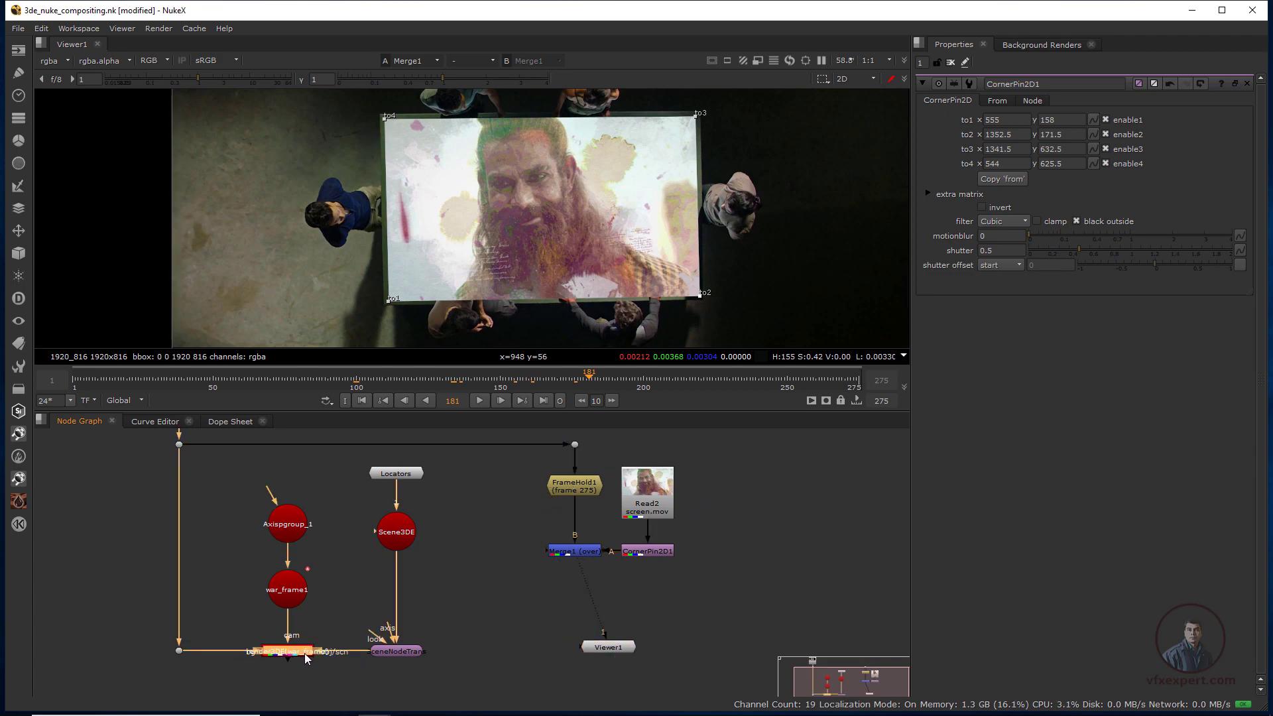
pyautogui.press('1')
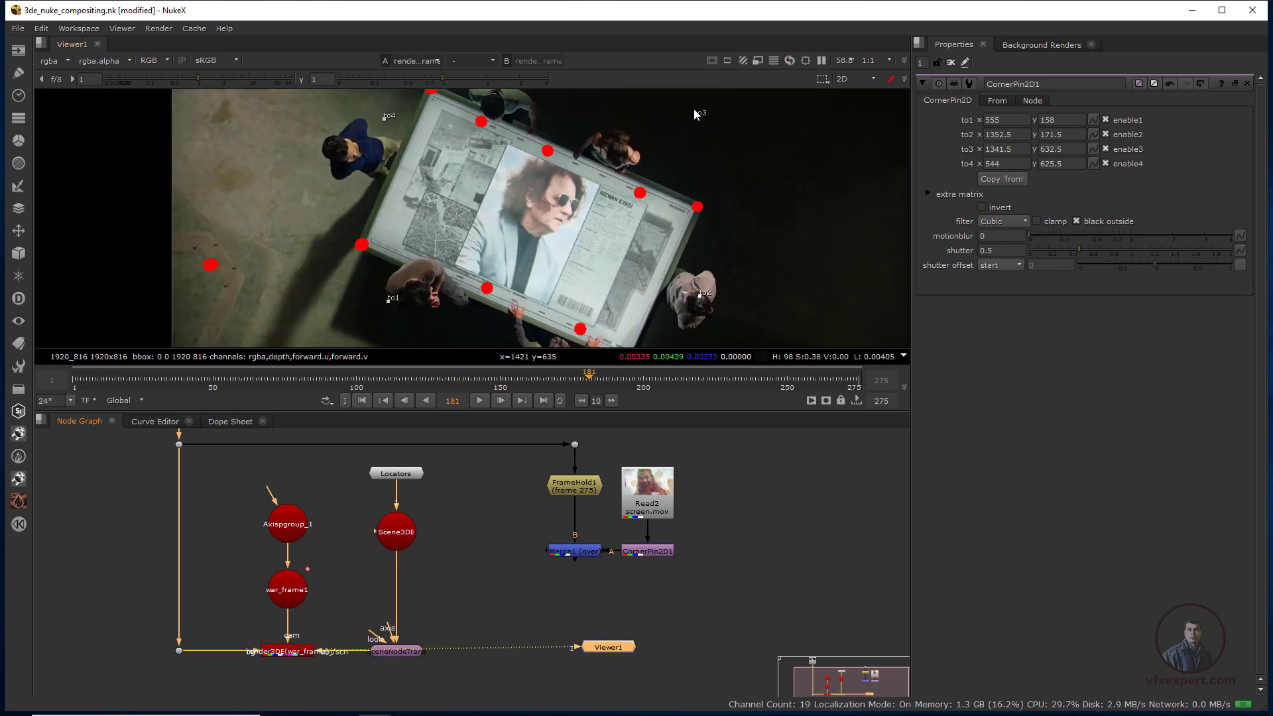
pyautogui.click(950, 63)
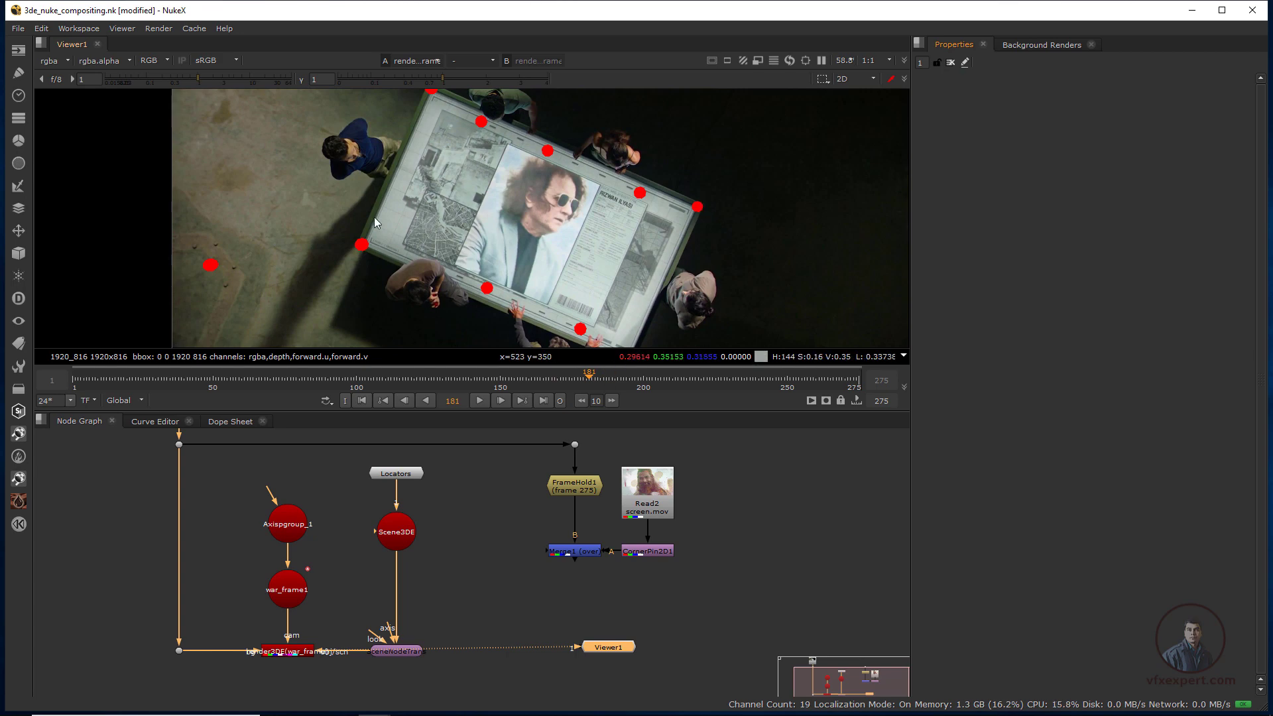
pyautogui.scroll(-2, 418, 178)
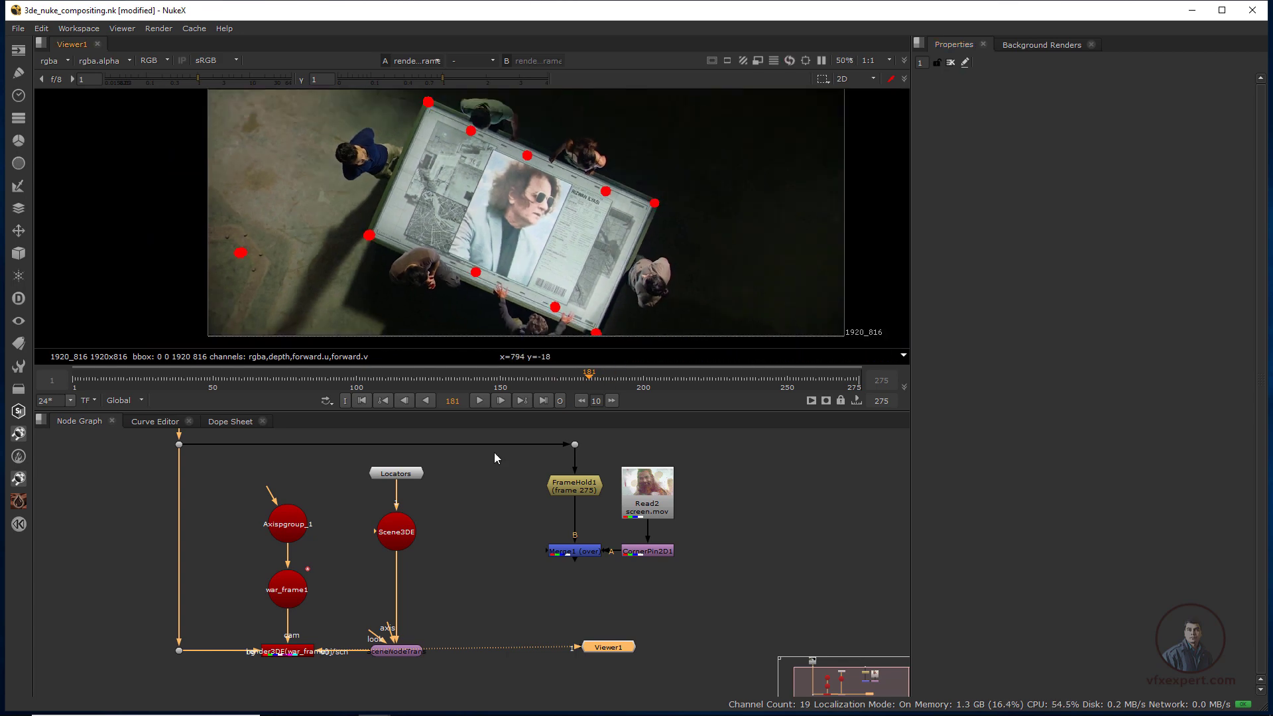
# - Add a Card node to the right of Scene3DE, connect it to Scene3DE and line it up beside that node
pyautogui.click(470, 526)
pyautogui.press('Tab')
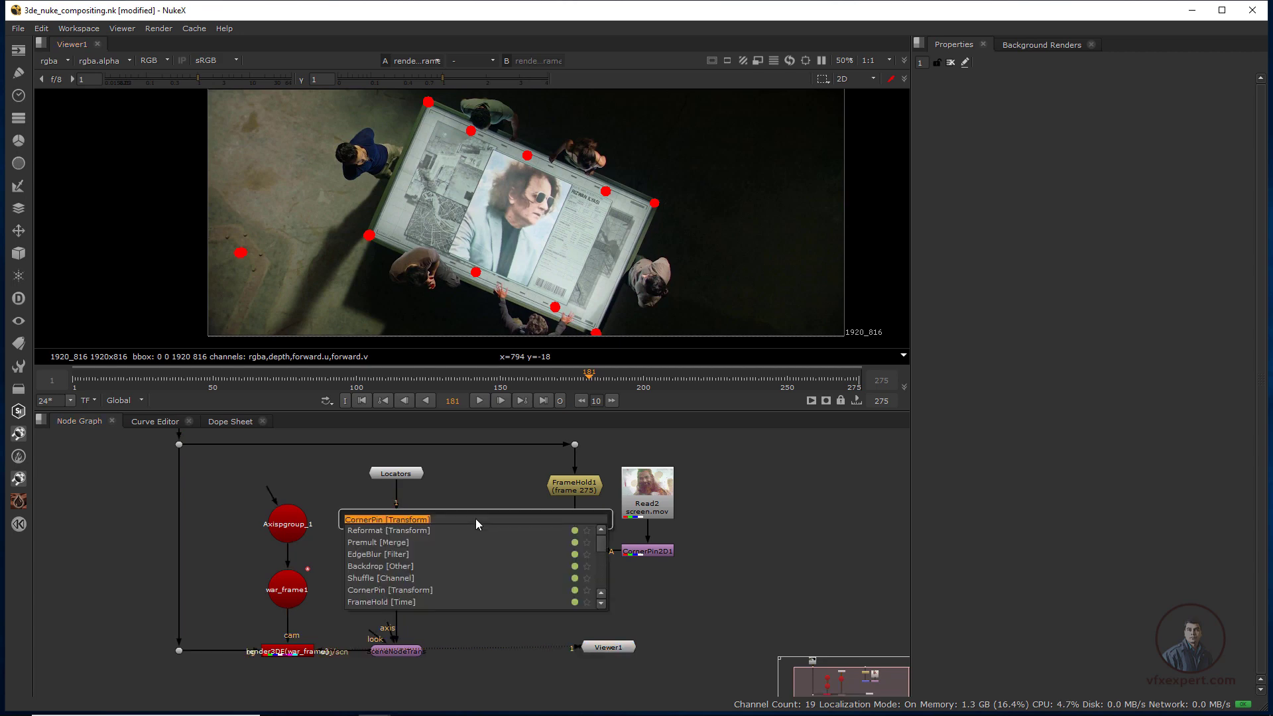
pyautogui.write('card')
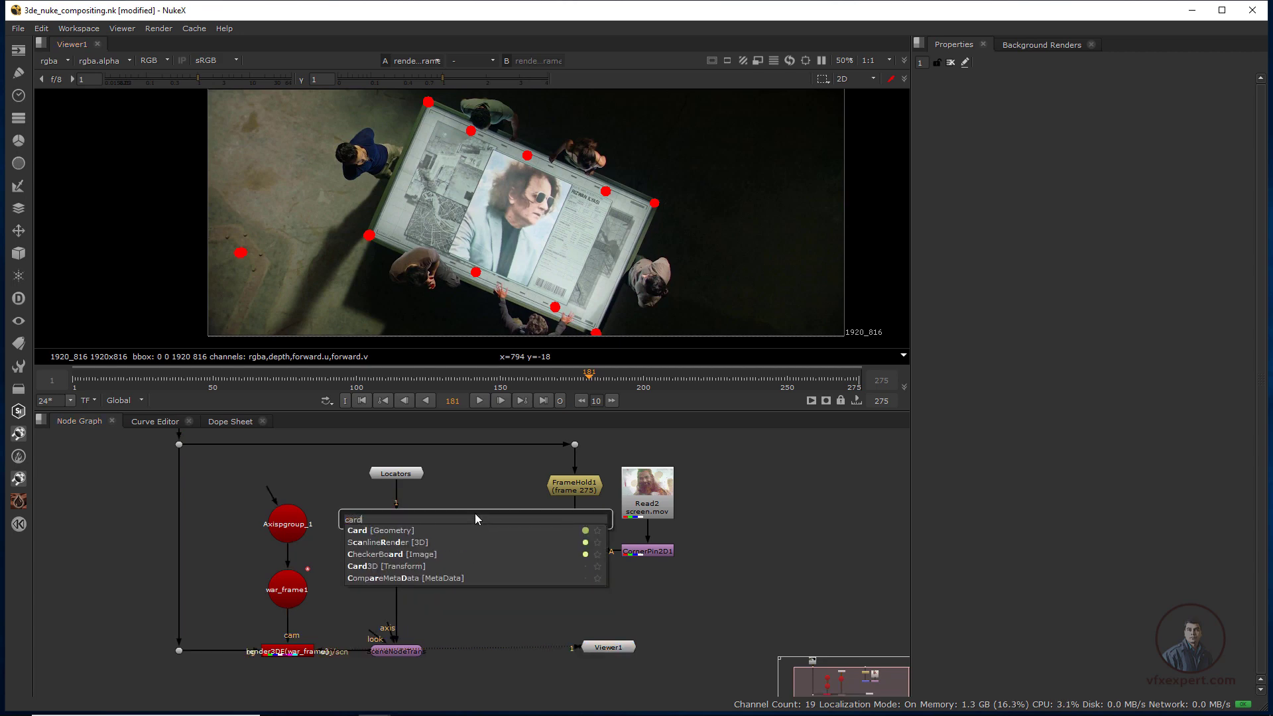
pyautogui.press('Return')
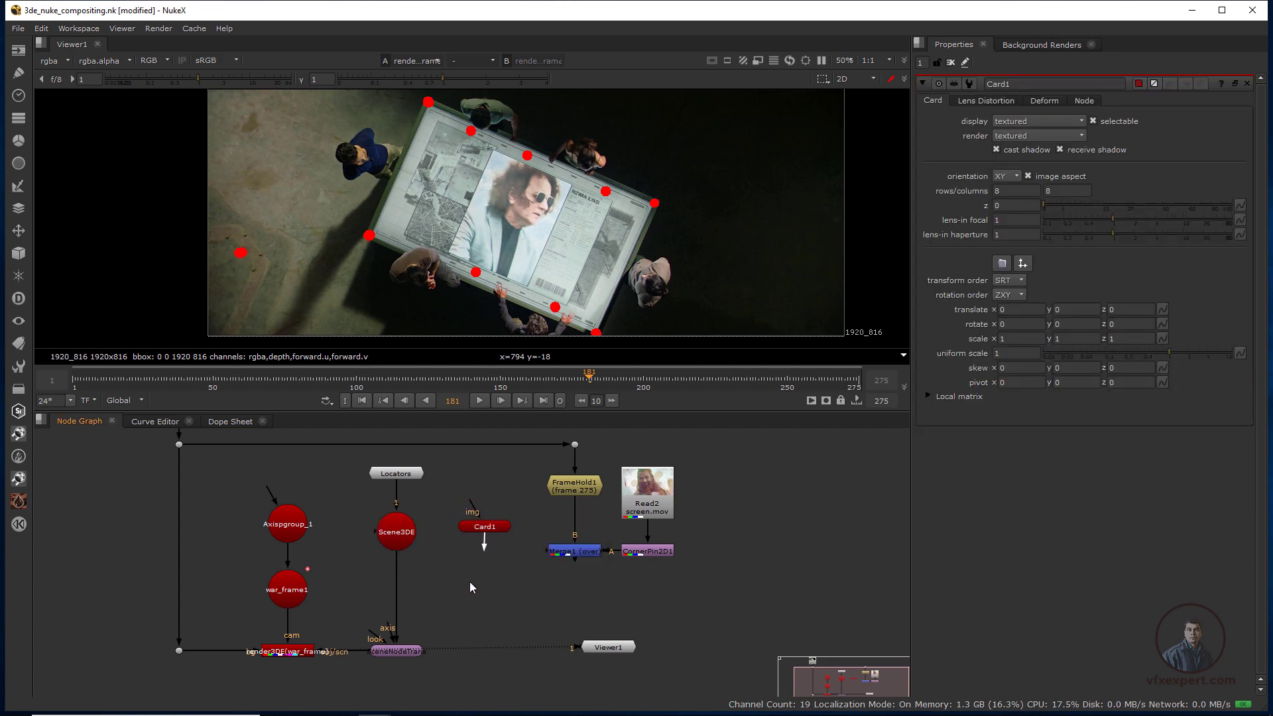
pyautogui.moveTo(483, 539); pyautogui.dragTo(394, 545)
pyautogui.moveTo(491, 528); pyautogui.dragTo(494, 529)
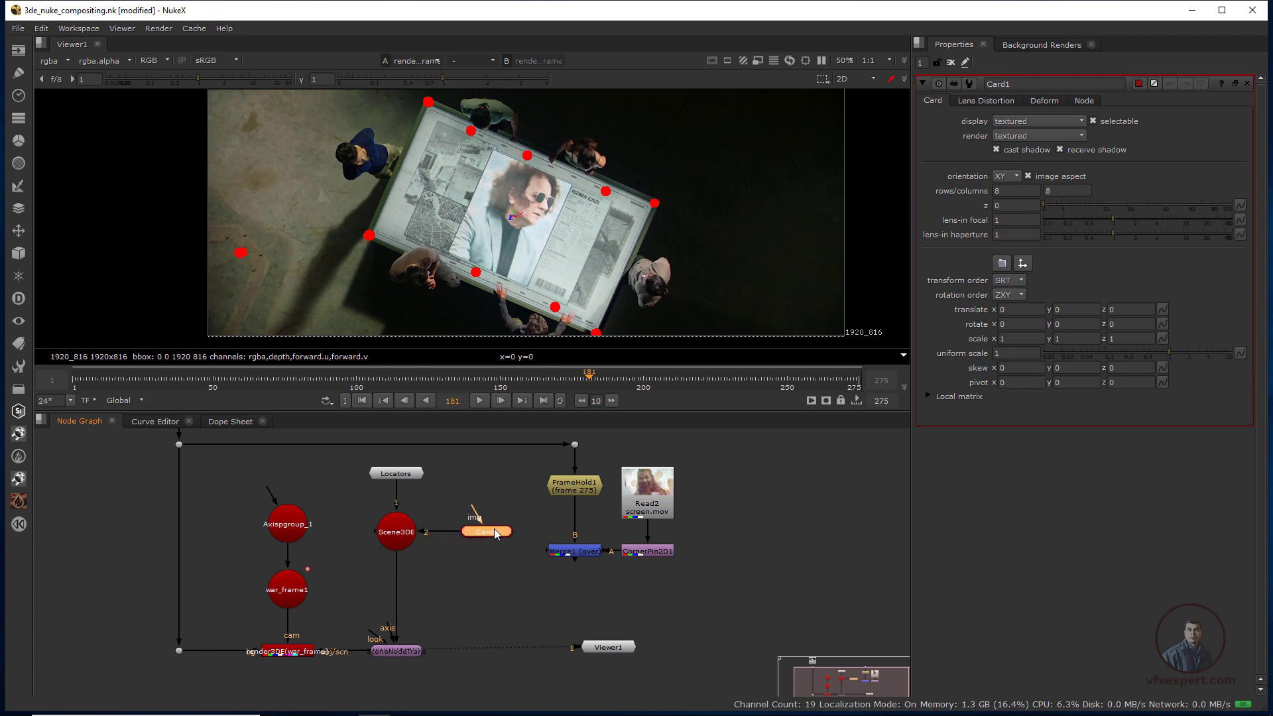
# - Show the render node's scene in the 3D view and set Card1's orientation to ZX
pyautogui.click(504, 523)
pyautogui.click(294, 655)
pyautogui.press('1')
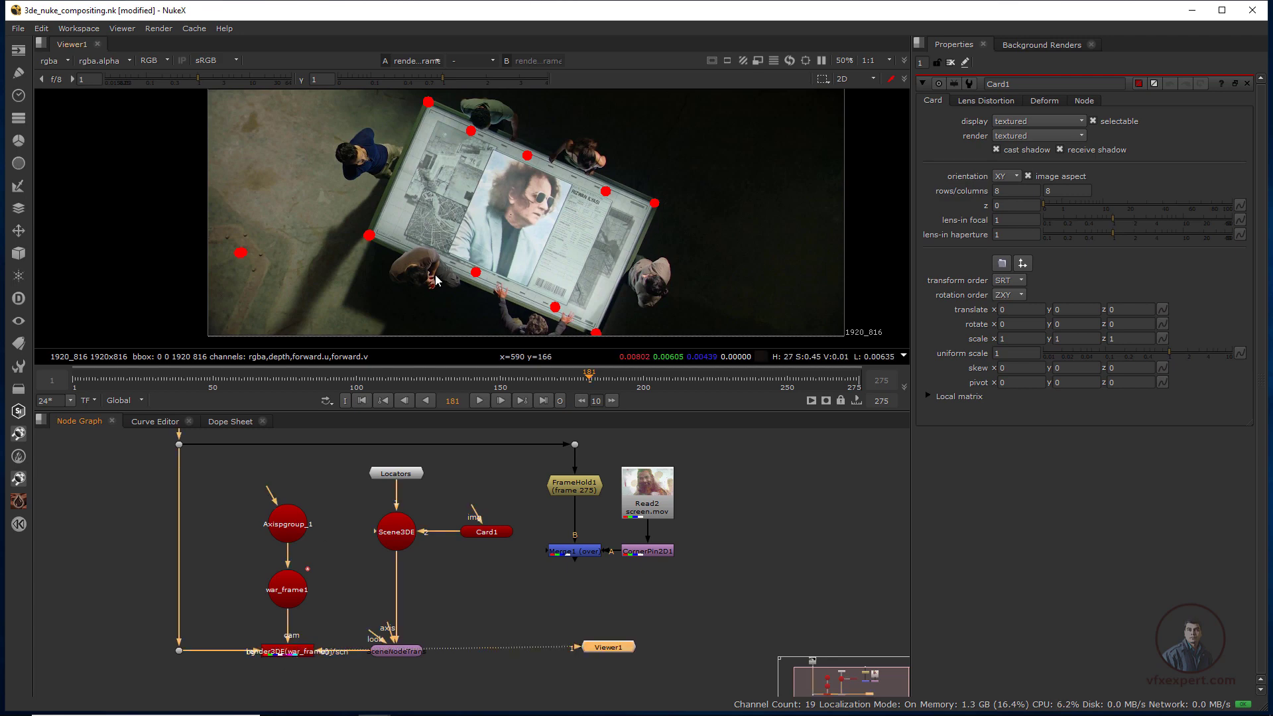
pyautogui.press('Tab')
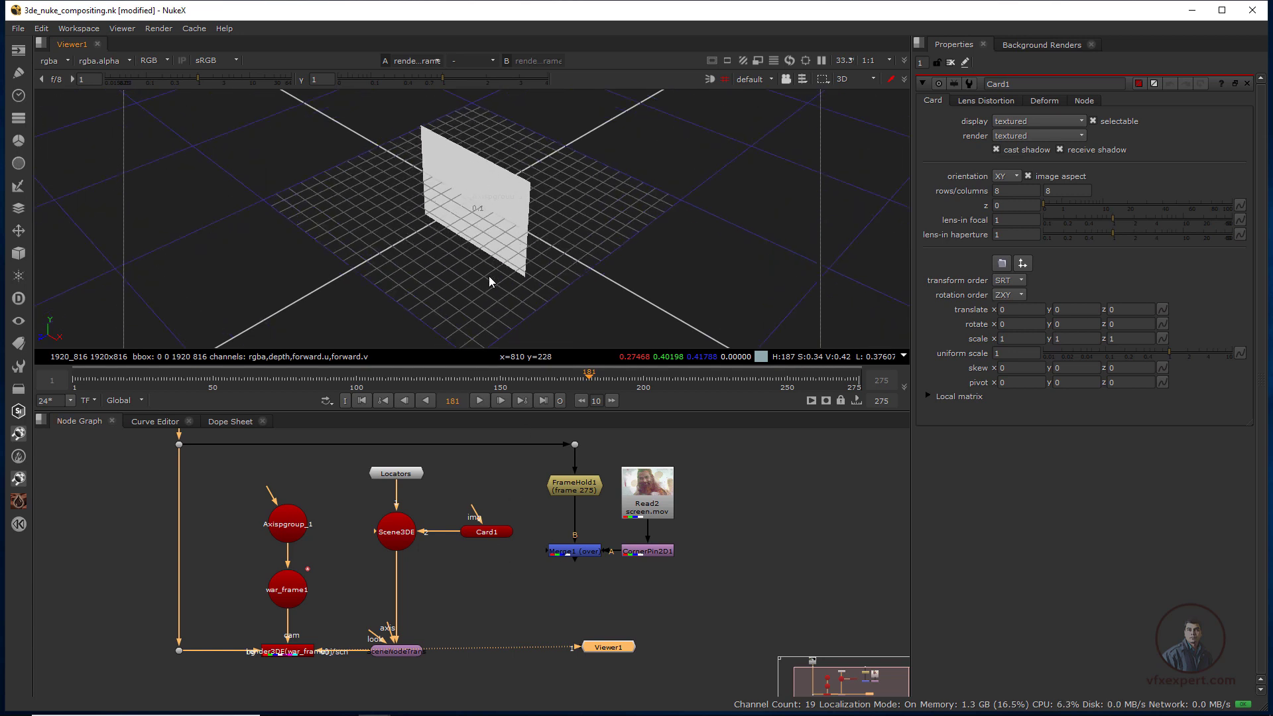
pyautogui.click(494, 535)
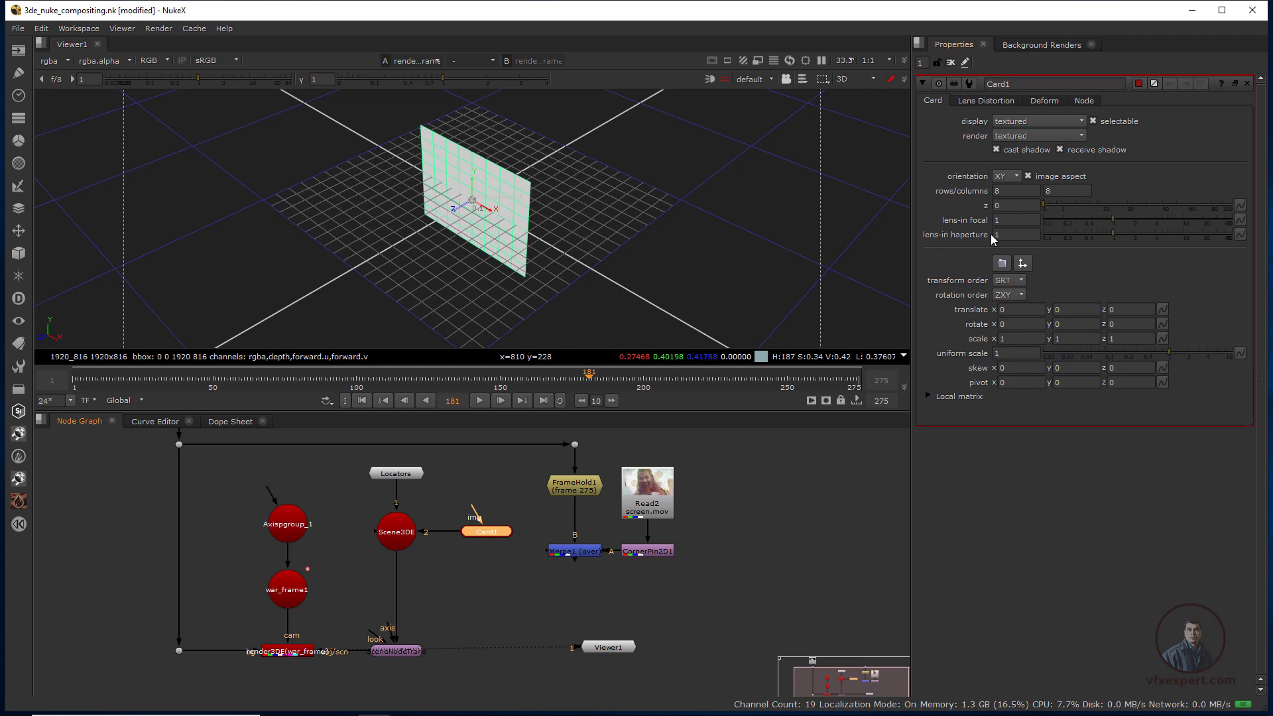
pyautogui.click(1018, 176)
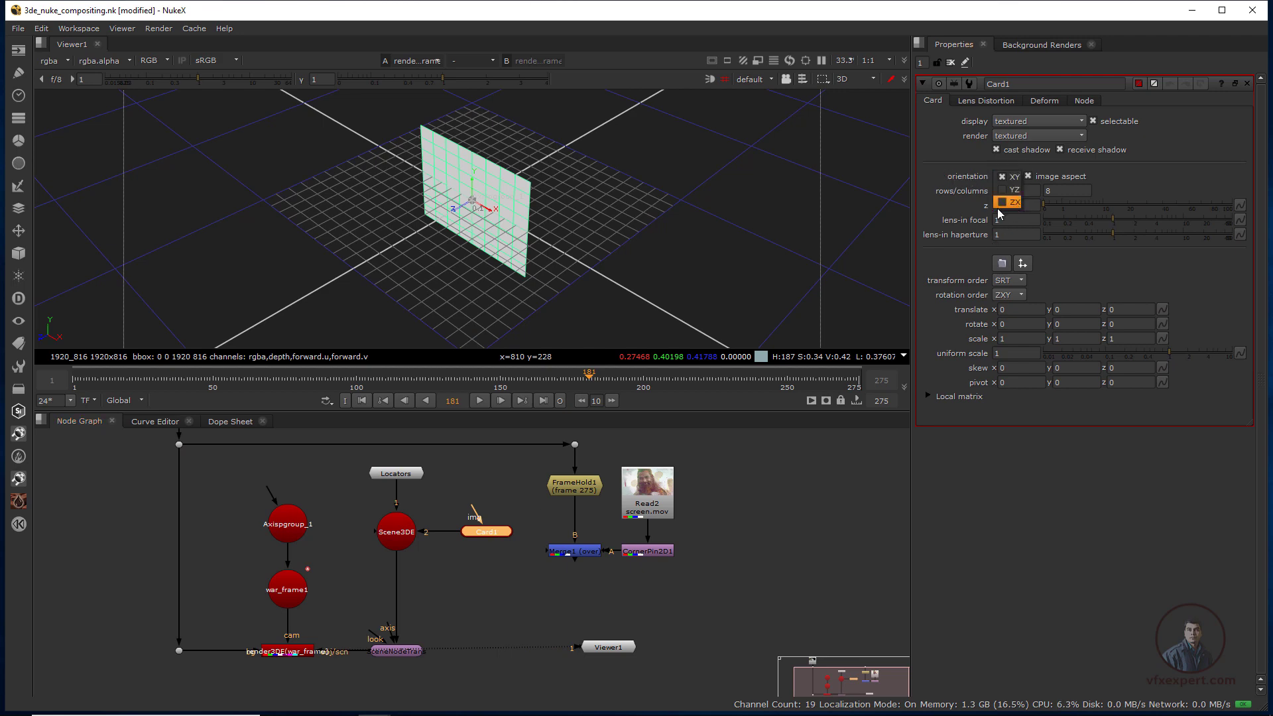
pyautogui.click(1013, 204)
# - Enlarge Card1 among the red locator points by setting its uniform scale to 80
pyautogui.scroll(-5, 442, 258)
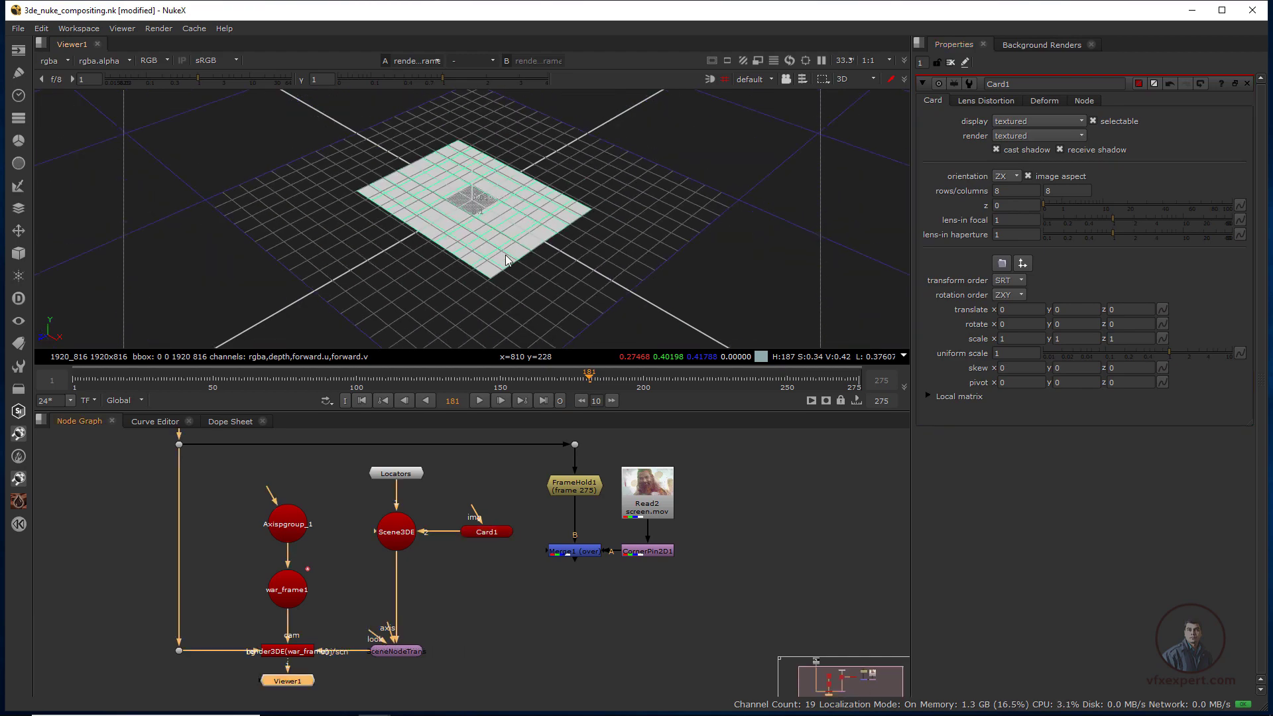
pyautogui.scroll(-5, 506, 256)
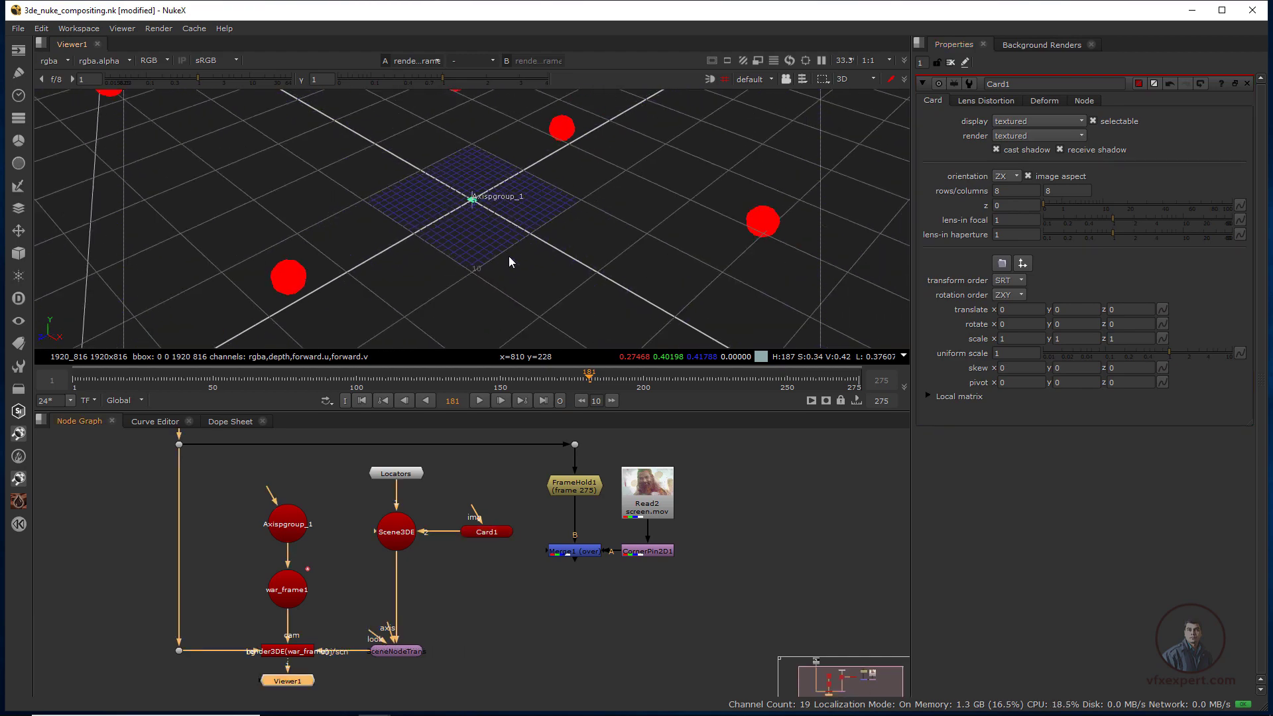
pyautogui.scroll(4, 509, 258)
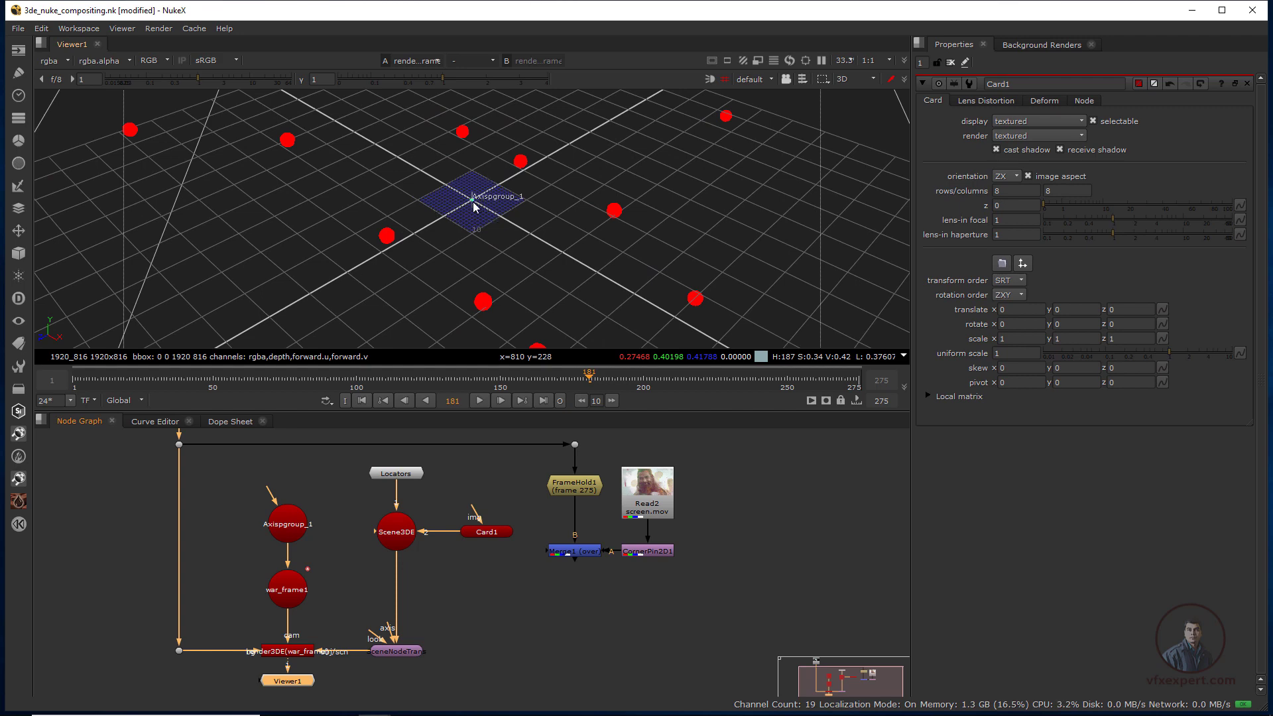
pyautogui.scroll(-3, 498, 229)
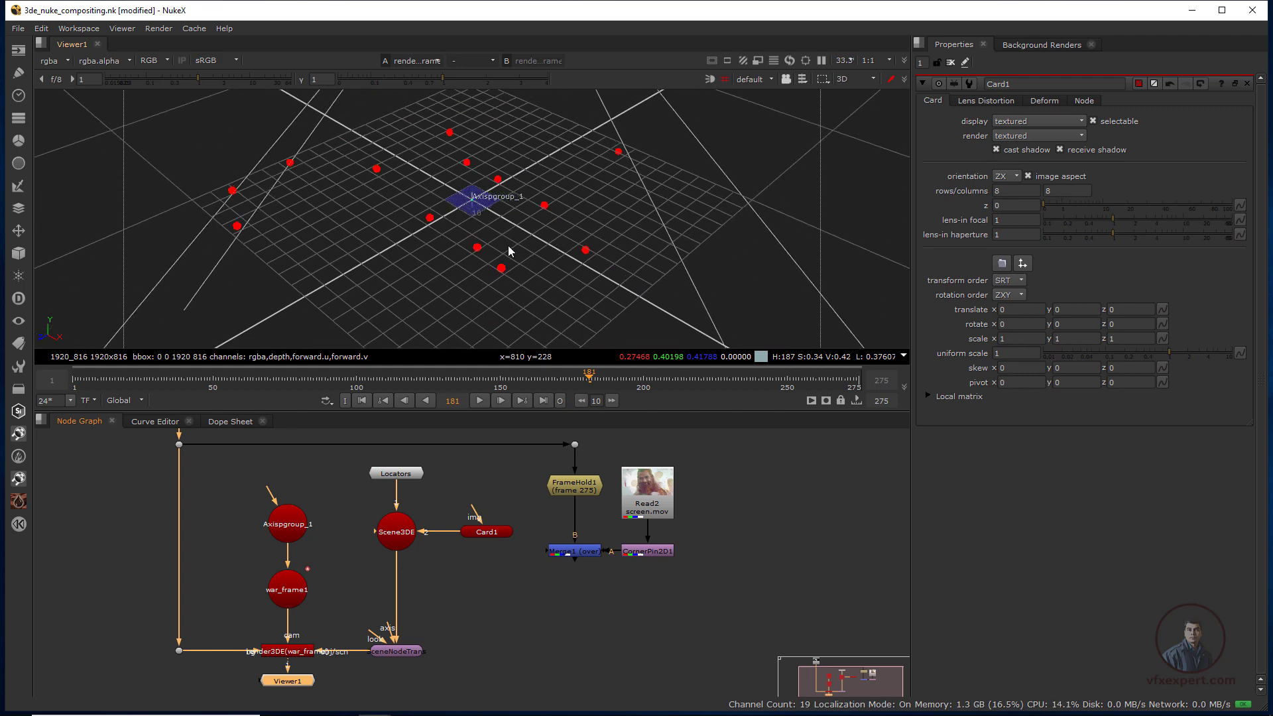
pyautogui.keyDown('ctrl'); pyautogui.moveTo(453, 248); pyautogui.dragTo(429, 325); pyautogui.keyUp('ctrl')
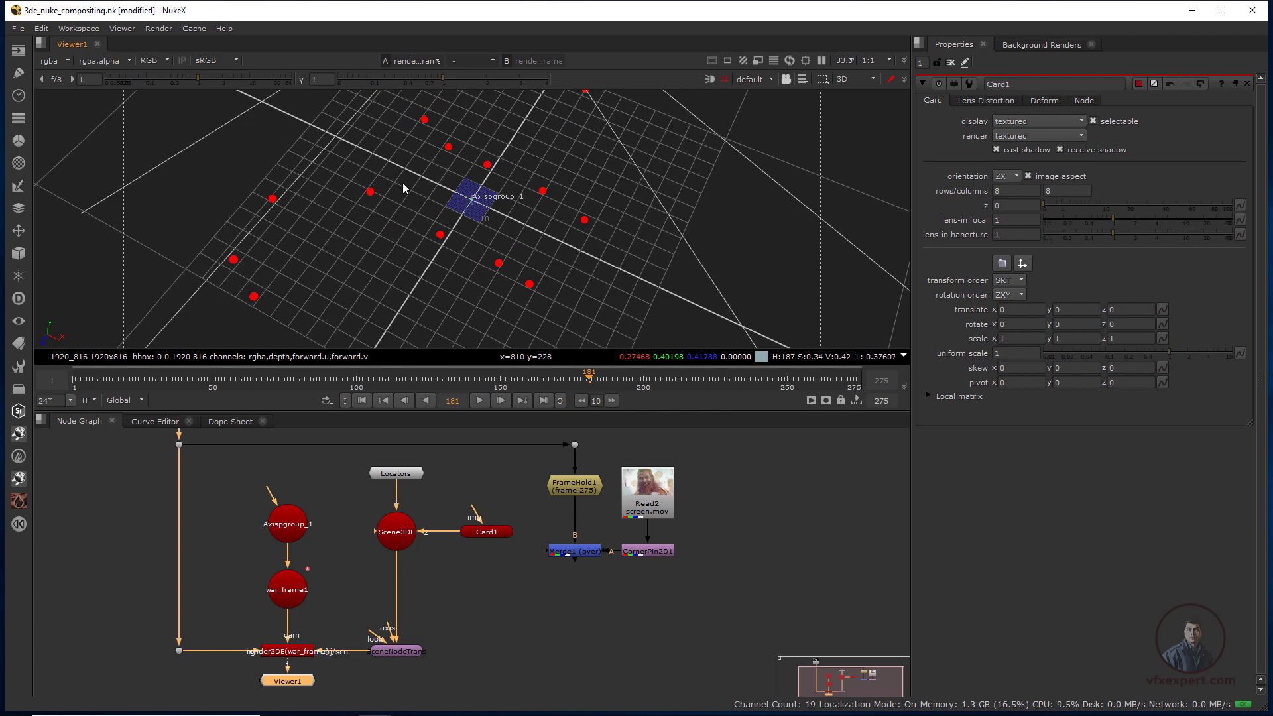
pyautogui.scroll(3, 490, 202)
pyautogui.keyDown('ctrl'); pyautogui.moveTo(499, 255); pyautogui.dragTo(569, 267); pyautogui.keyUp('ctrl')
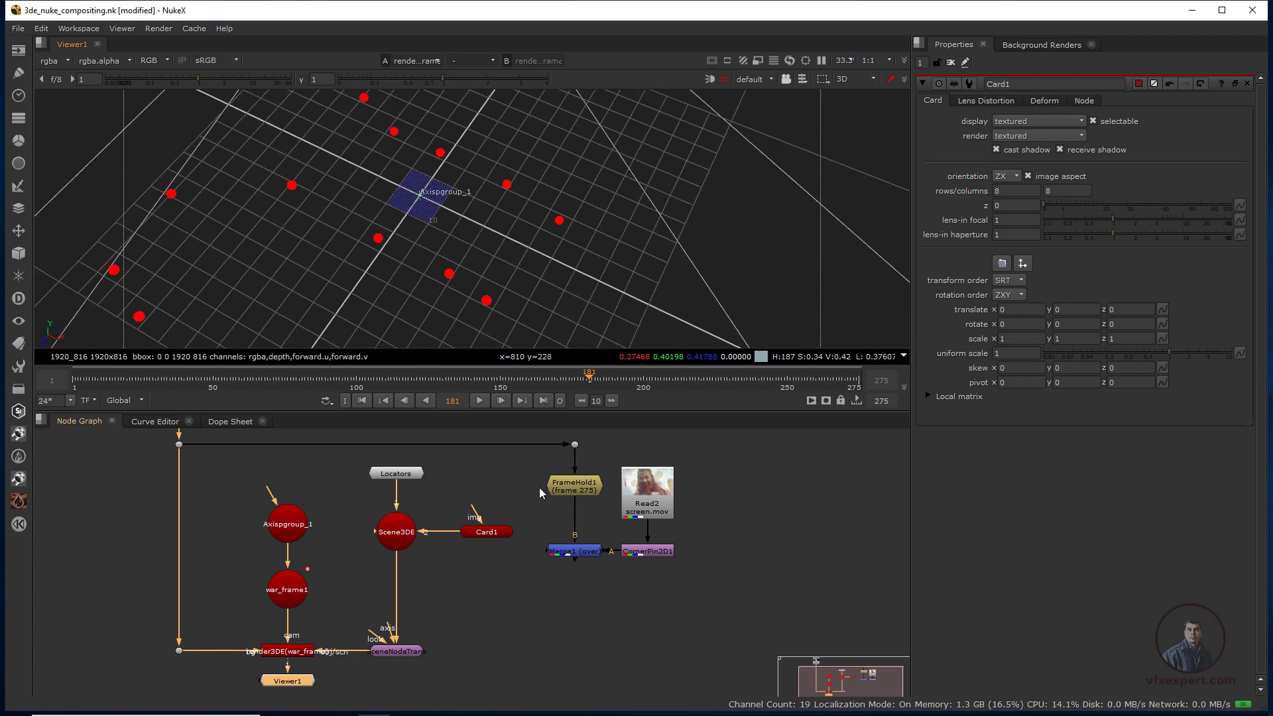
pyautogui.click(497, 530)
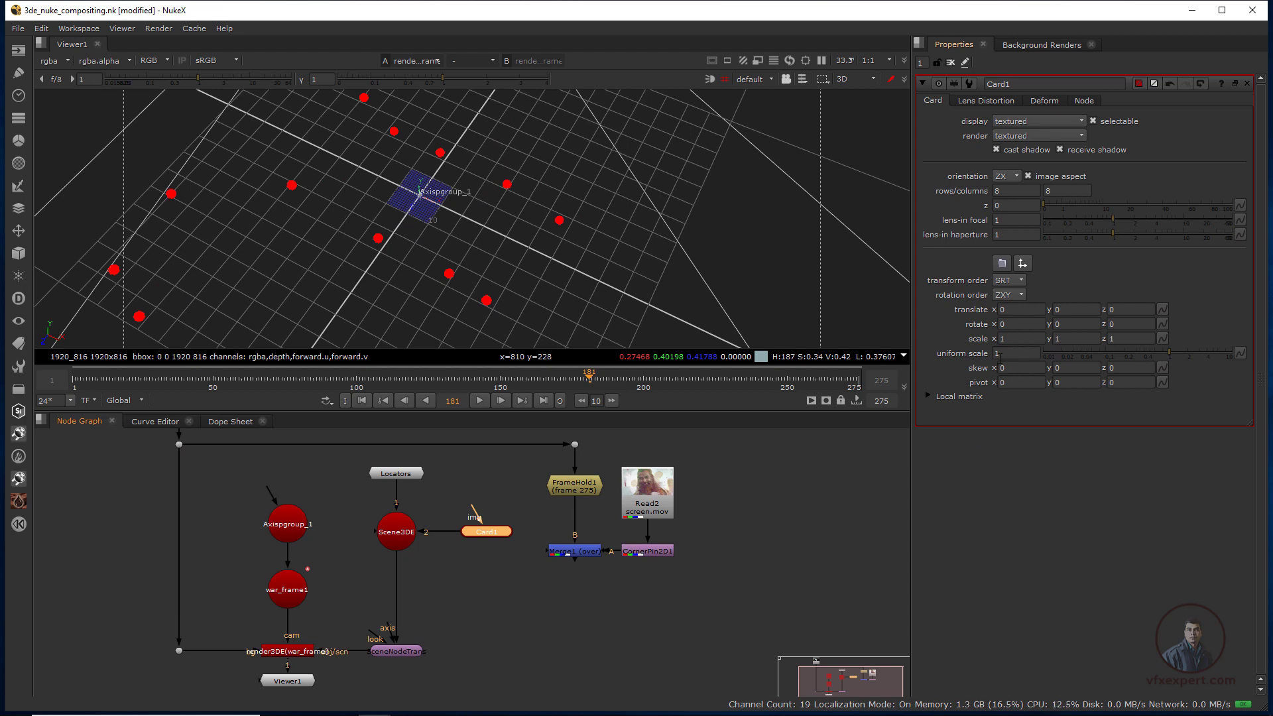
pyautogui.click(1011, 354)
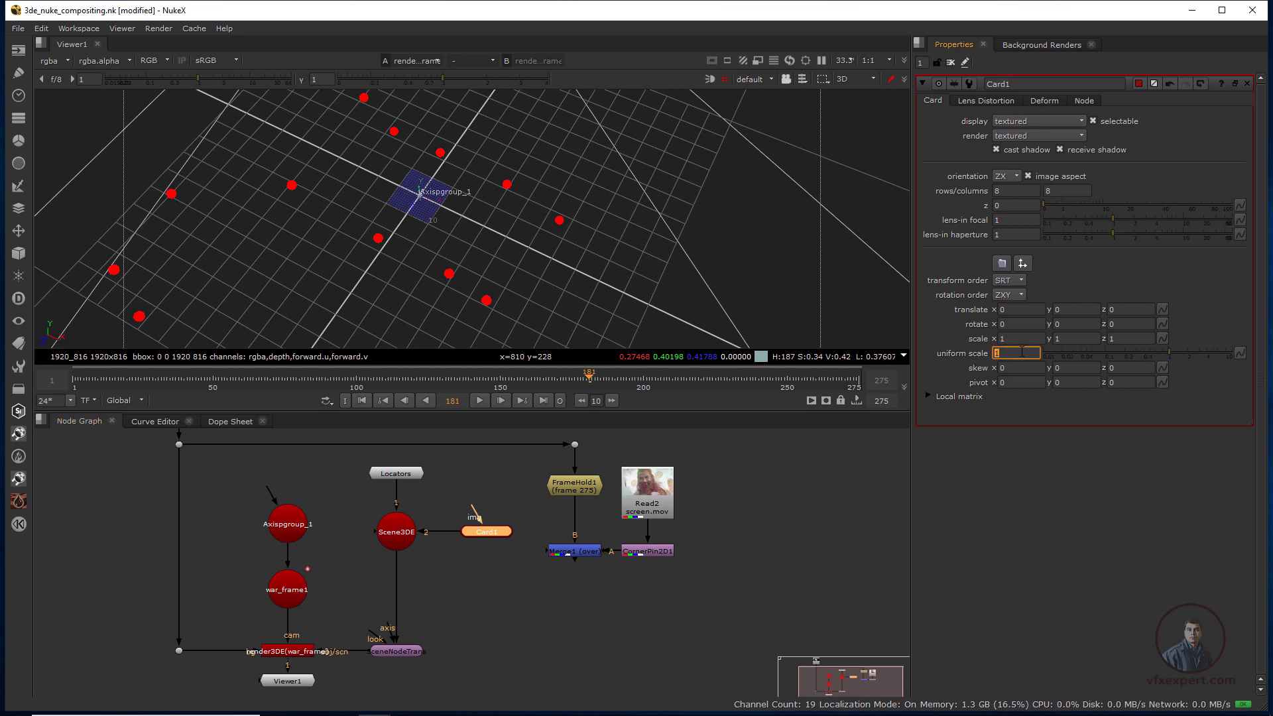
pyautogui.write('70')
pyautogui.press('Return')
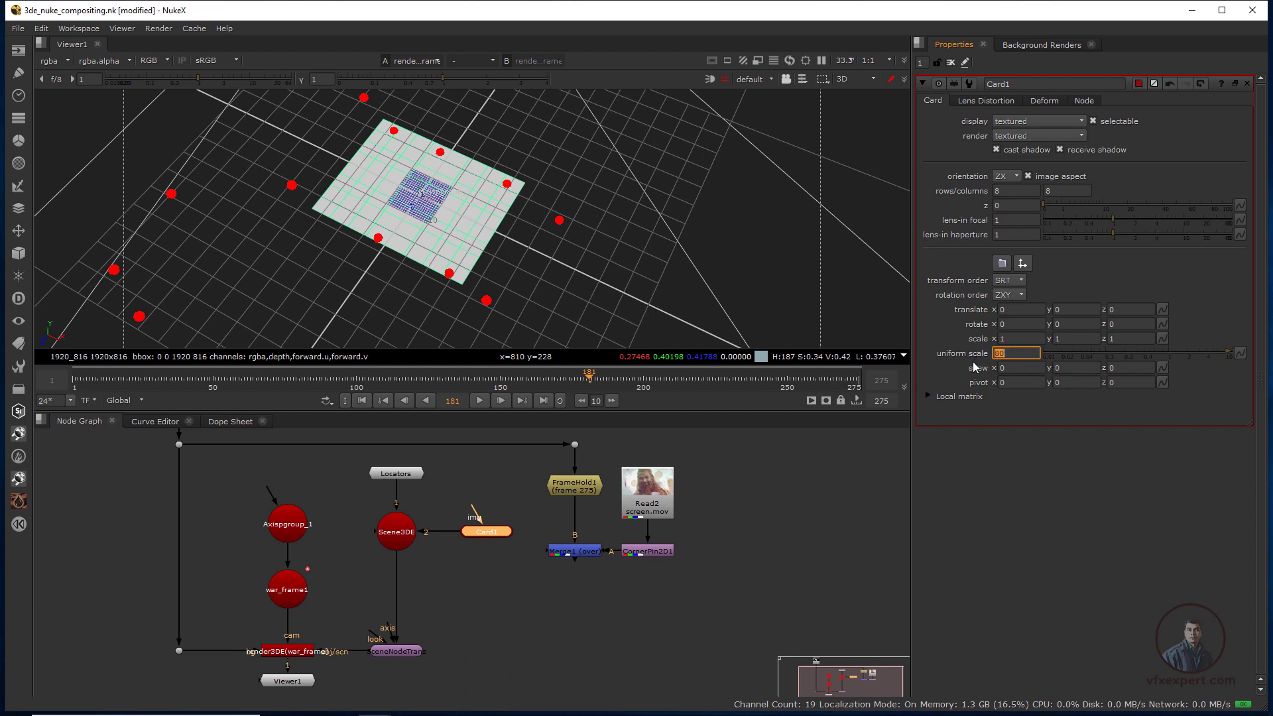
# - Return the viewer to 2D and set Card1's x scale to 1.3 to cover the table's length
pyautogui.click(600, 301)
pyautogui.moveTo(426, 232)
pyautogui.keyDown('ctrl'); pyautogui.mouseDown()
pyautogui.moveTo(422, 270)
pyautogui.moveTo(526, 285)
pyautogui.moveTo(452, 211)
pyautogui.moveTo(419, 247)
pyautogui.mouseUp(); pyautogui.keyUp('ctrl')
pyautogui.scroll(5, 452, 233)
pyautogui.scroll(-3, 441, 251)
pyautogui.press('Tab')
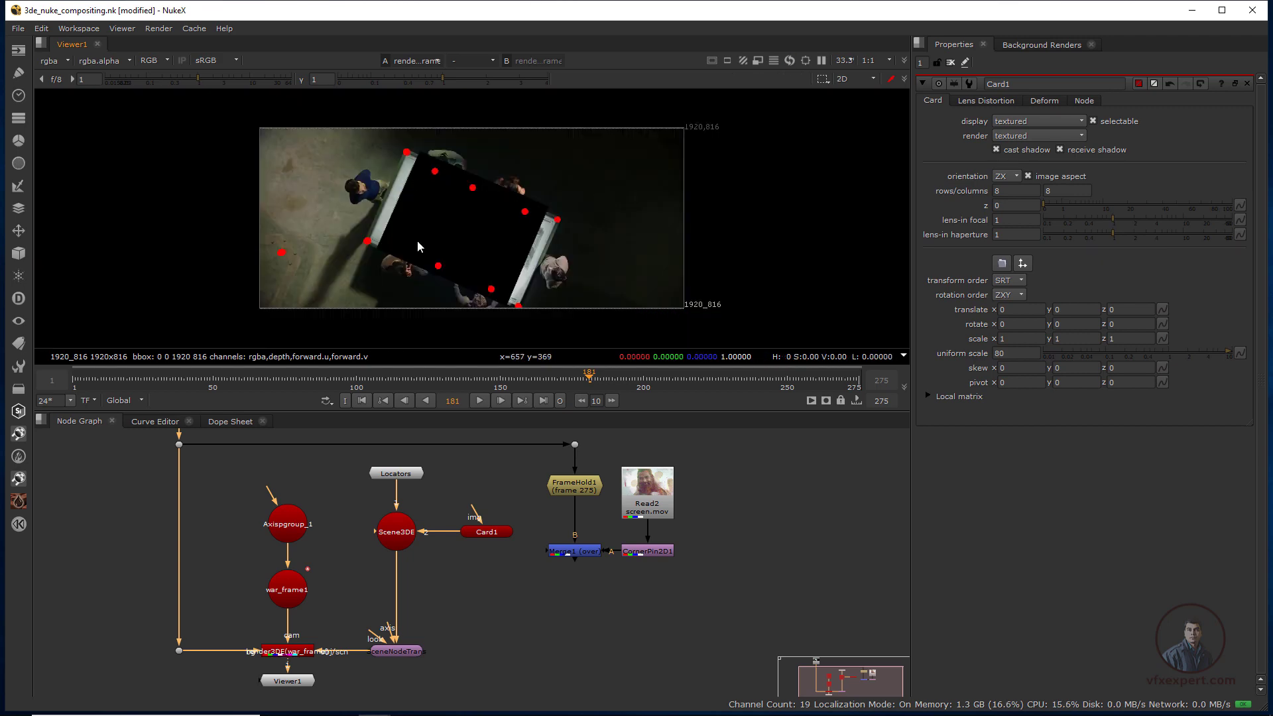
pyautogui.scroll(1, 481, 252)
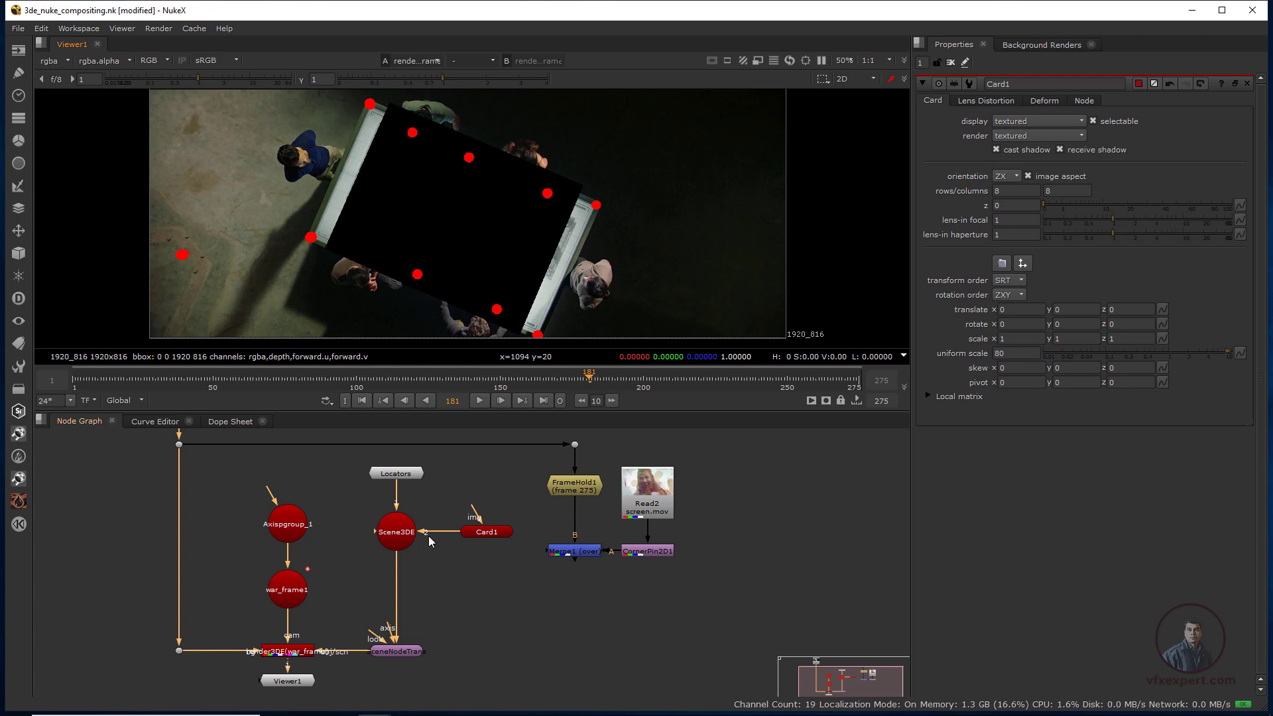
pyautogui.click(496, 533)
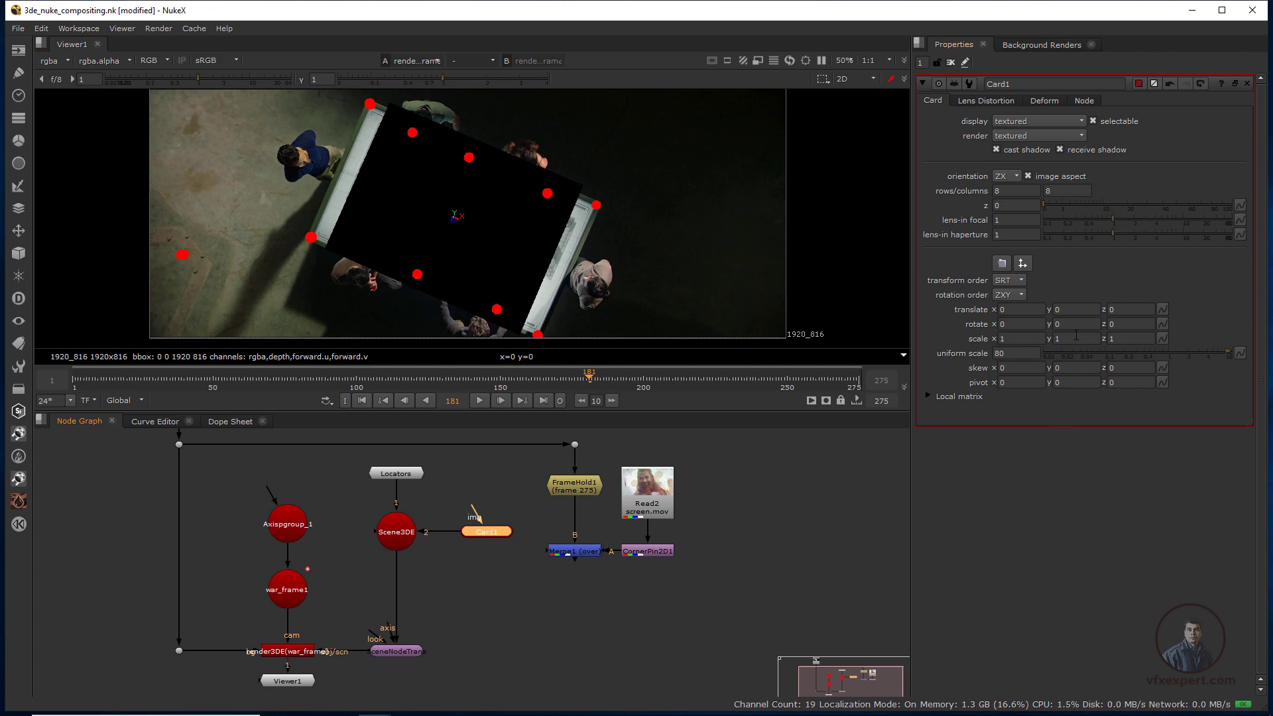
pyautogui.click(1002, 339)
pyautogui.write('1')
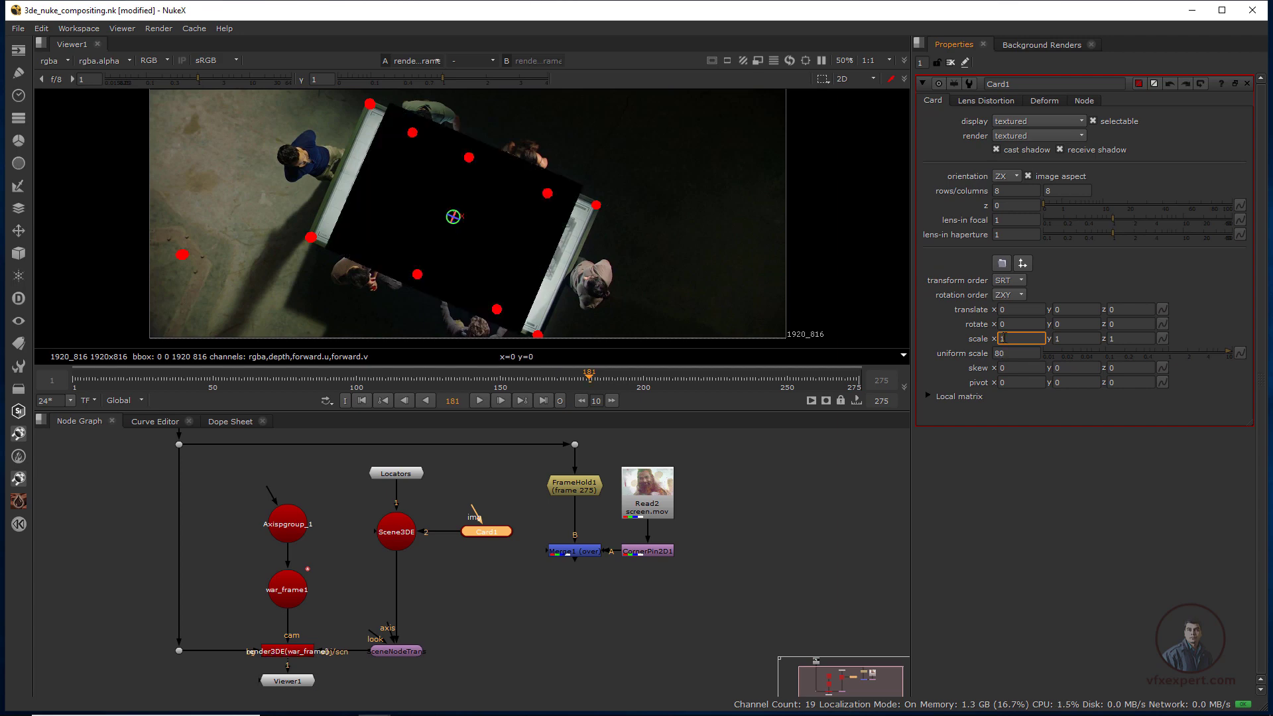
pyautogui.write('.1')
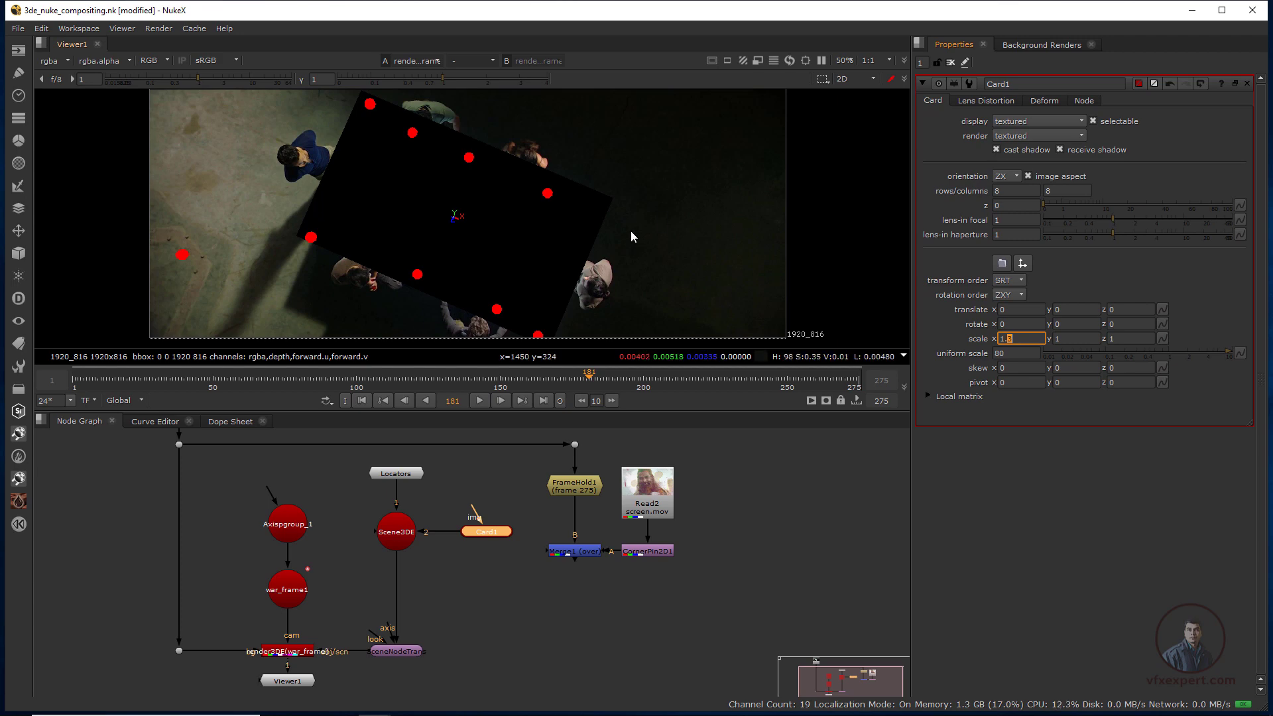
pyautogui.click(571, 580)
# - Show Merge1's output in the viewer and place Viewer1 directly below Merge1
pyautogui.scroll(-2, 571, 581)
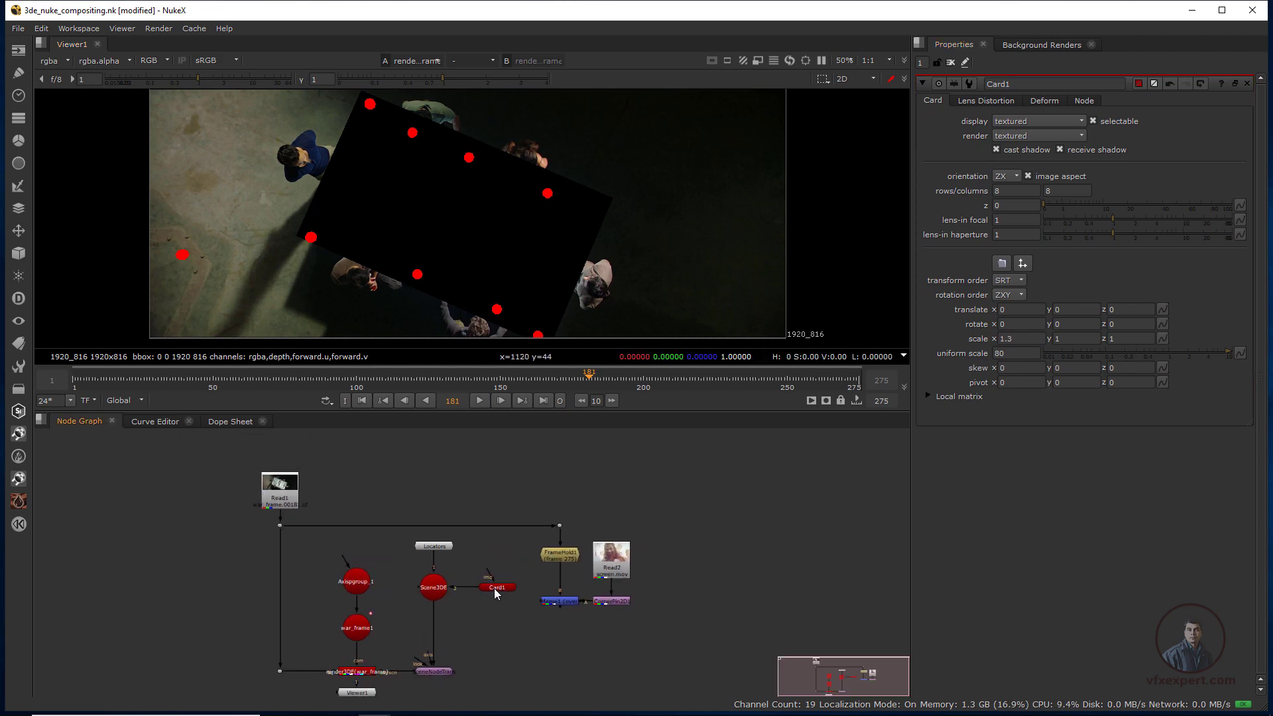
pyautogui.scroll(2, 494, 587)
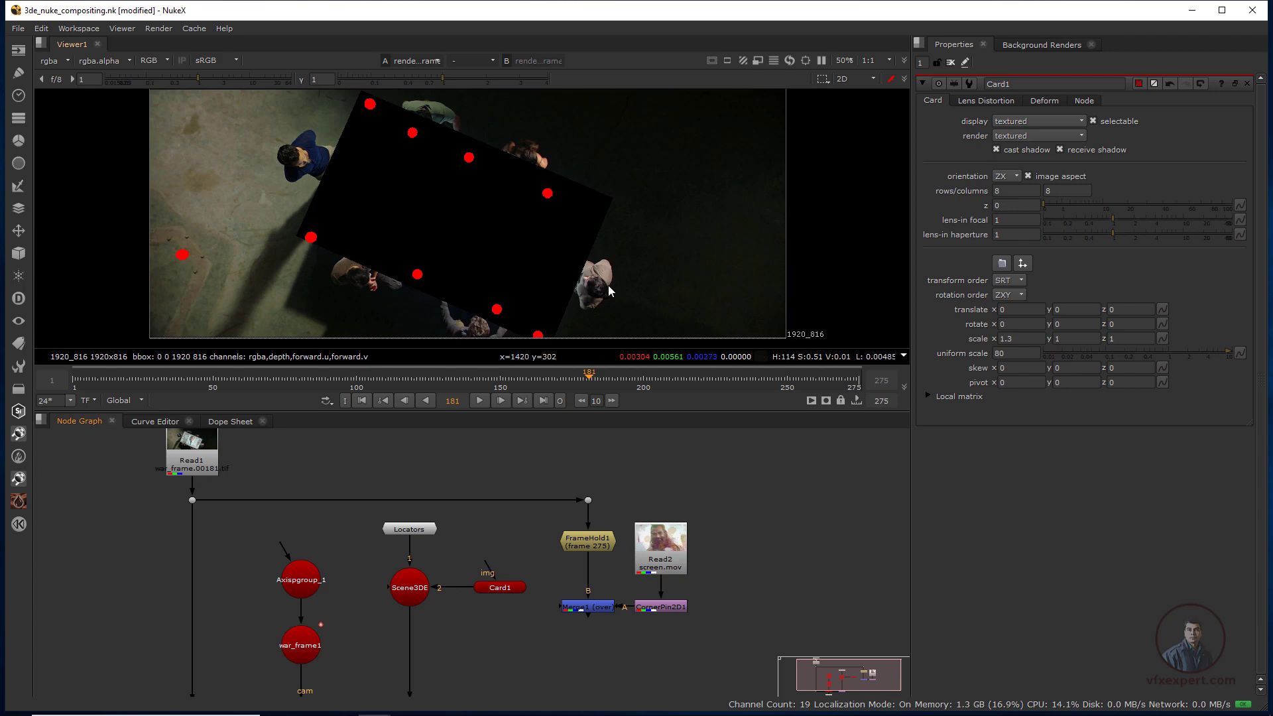
pyautogui.scroll(-2, 738, 558)
pyautogui.scroll(2, 614, 603)
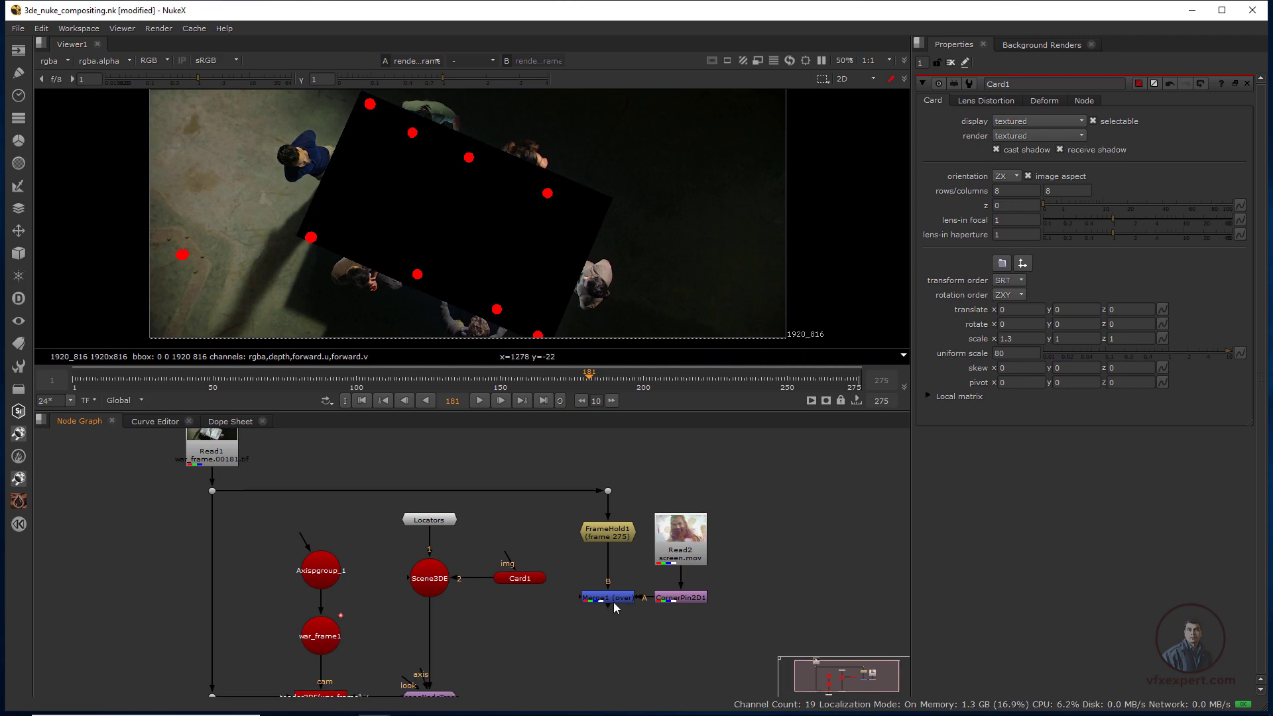
pyautogui.click(614, 602)
pyautogui.press('1')
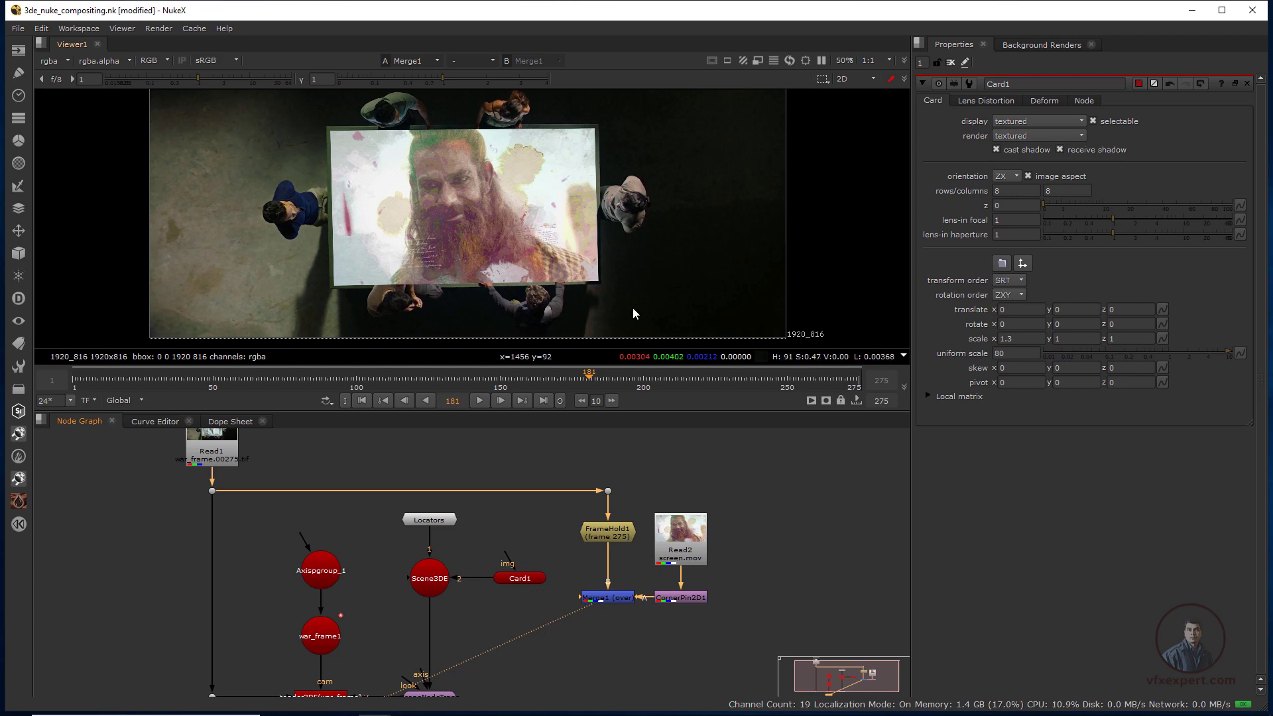
pyautogui.scroll(-1, 633, 307)
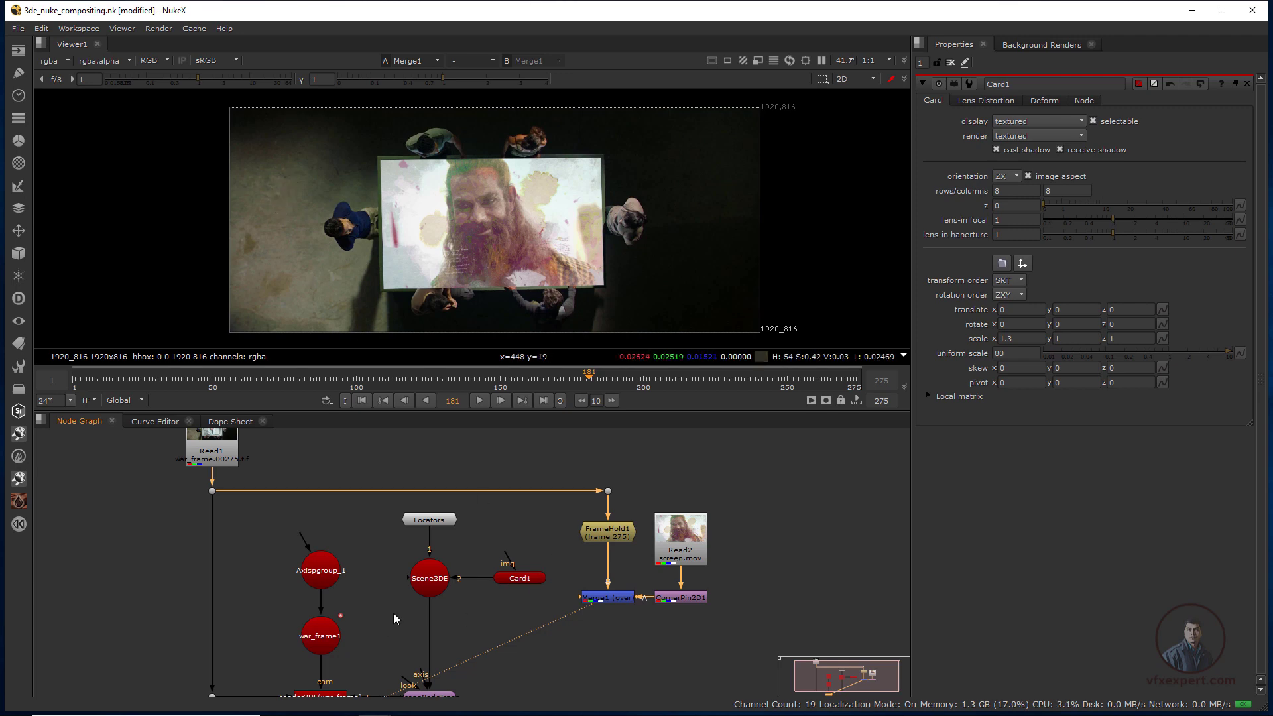
pyautogui.moveTo(509, 637); pyautogui.dragTo(472, 599, button='middle')
pyautogui.moveTo(294, 691); pyautogui.dragTo(586, 610)
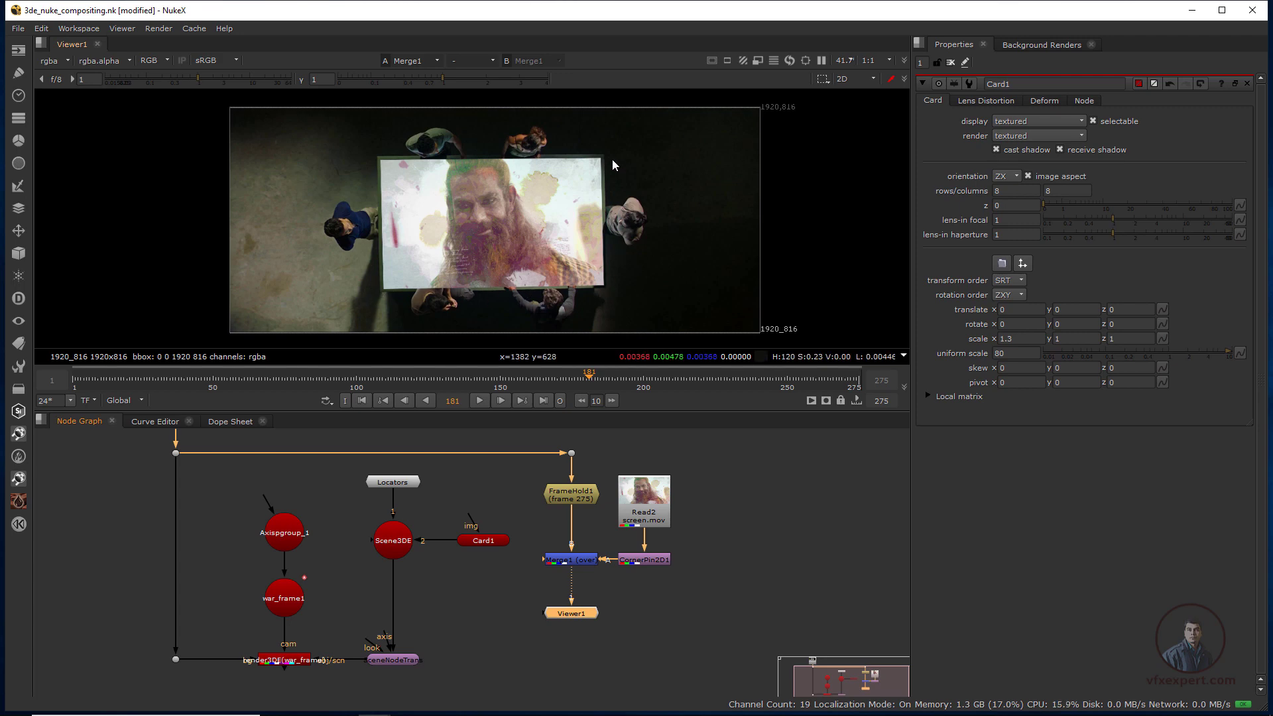
# - Insert a Roto node between Merge1 and Viewer1
pyautogui.click(577, 561)
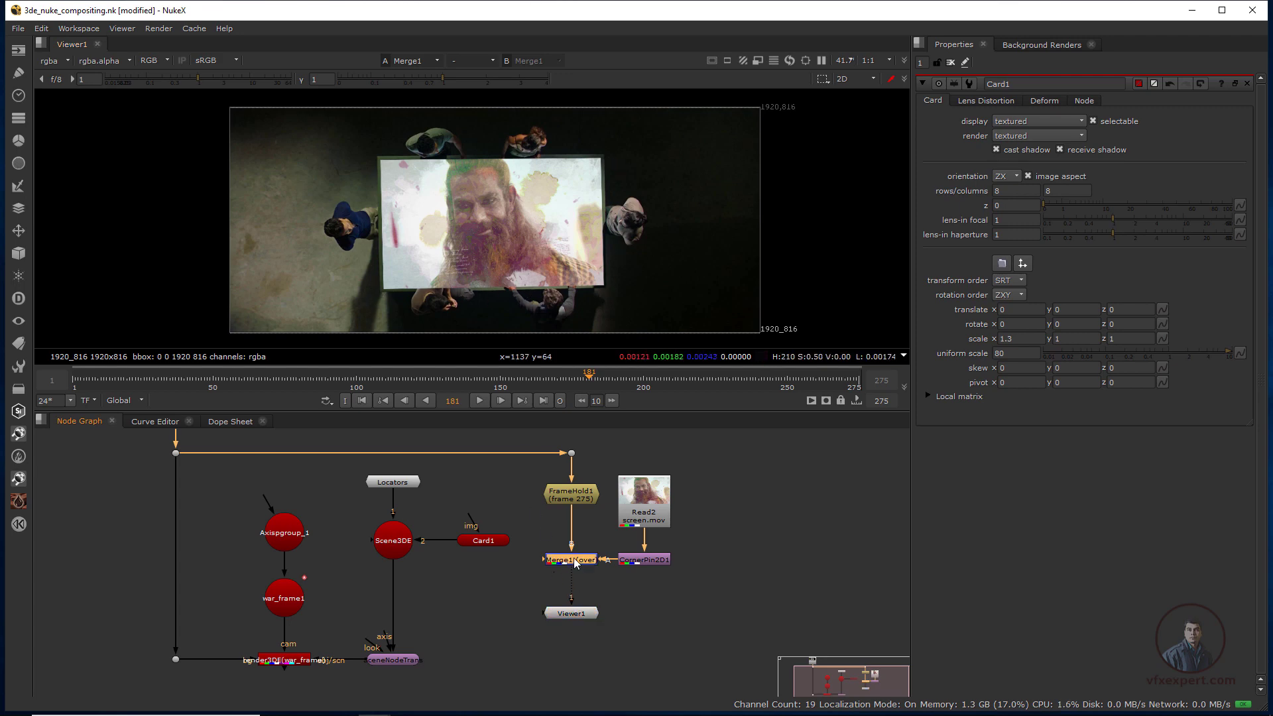
pyautogui.press('o')
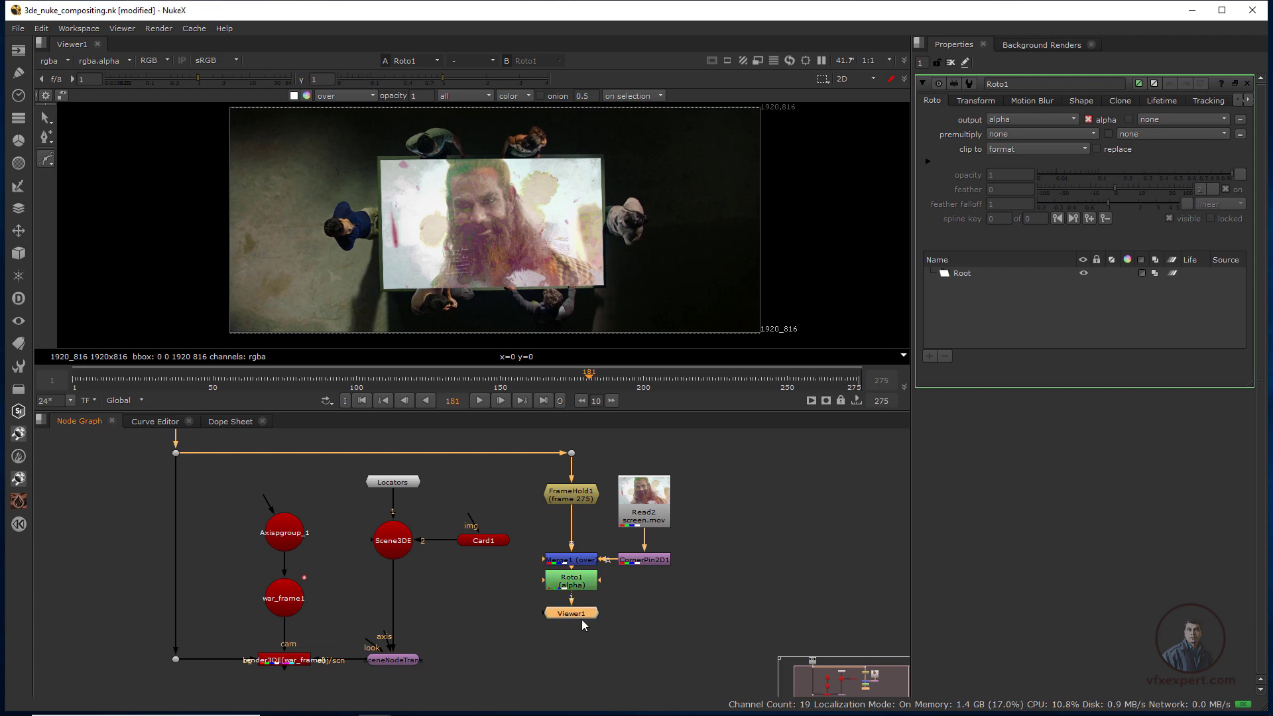
pyautogui.scroll(2, 392, 174)
pyautogui.moveTo(416, 220); pyautogui.dragTo(375, 223, button='middle')
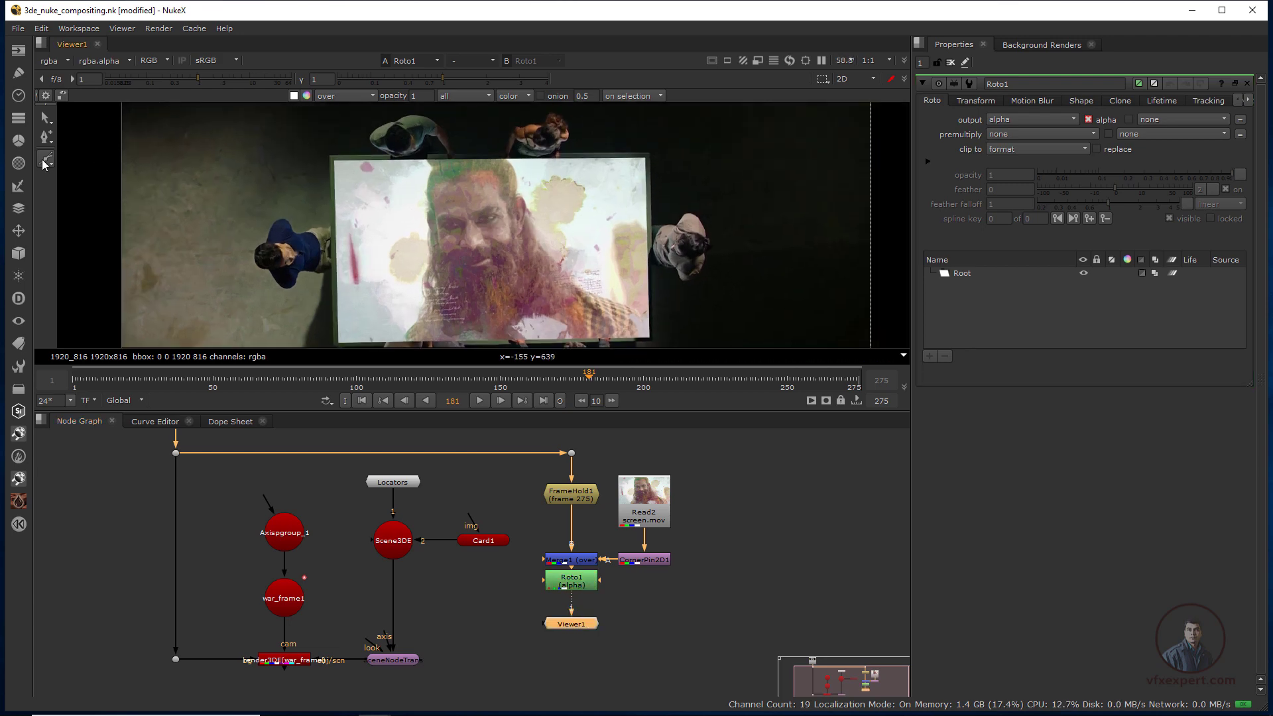
# - Draw a closed four-corner Cusped Bezier mask around the table screen in Roto1 and check its alpha
pyautogui.rightClick(46, 162)
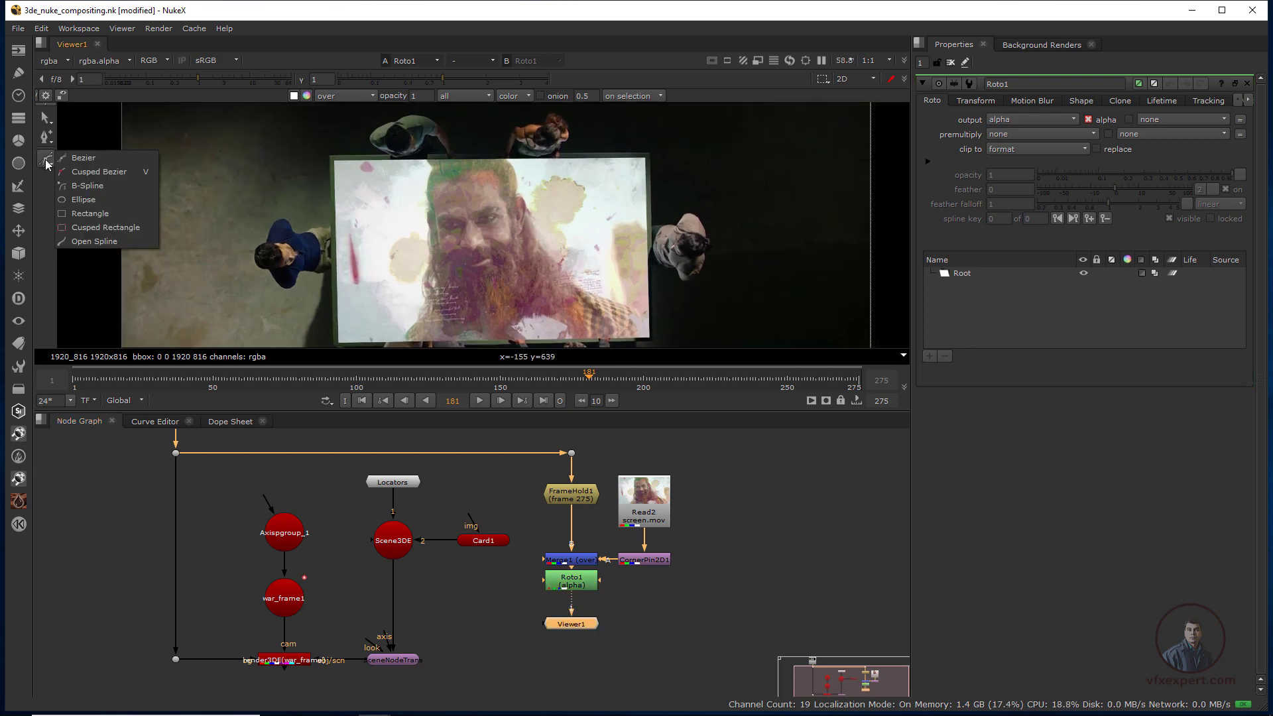
pyautogui.click(86, 172)
pyautogui.scroll(2, 351, 142)
pyautogui.moveTo(323, 162); pyautogui.dragTo(719, 286)
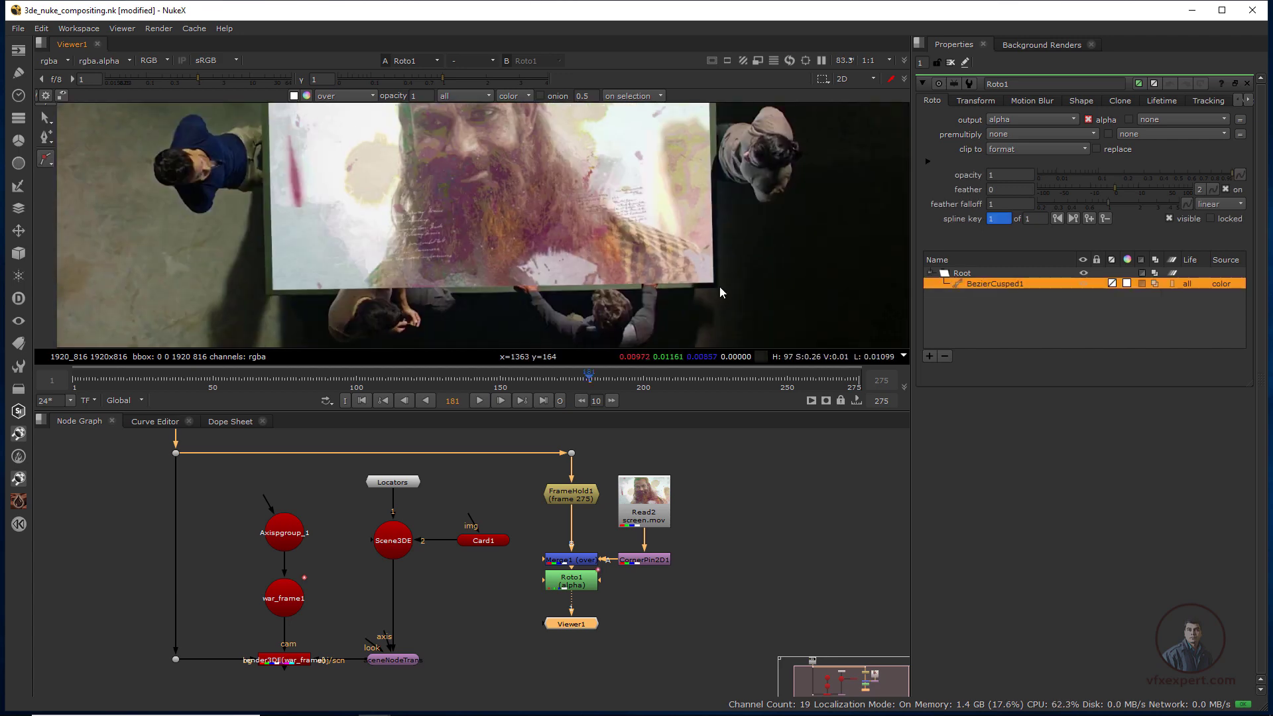
pyautogui.moveTo(586, 136); pyautogui.dragTo(615, 256, button='middle')
pyautogui.press('Return')
pyautogui.scroll(-4, 615, 257)
pyautogui.moveTo(620, 303); pyautogui.dragTo(563, 271, button='middle')
pyautogui.press('a')
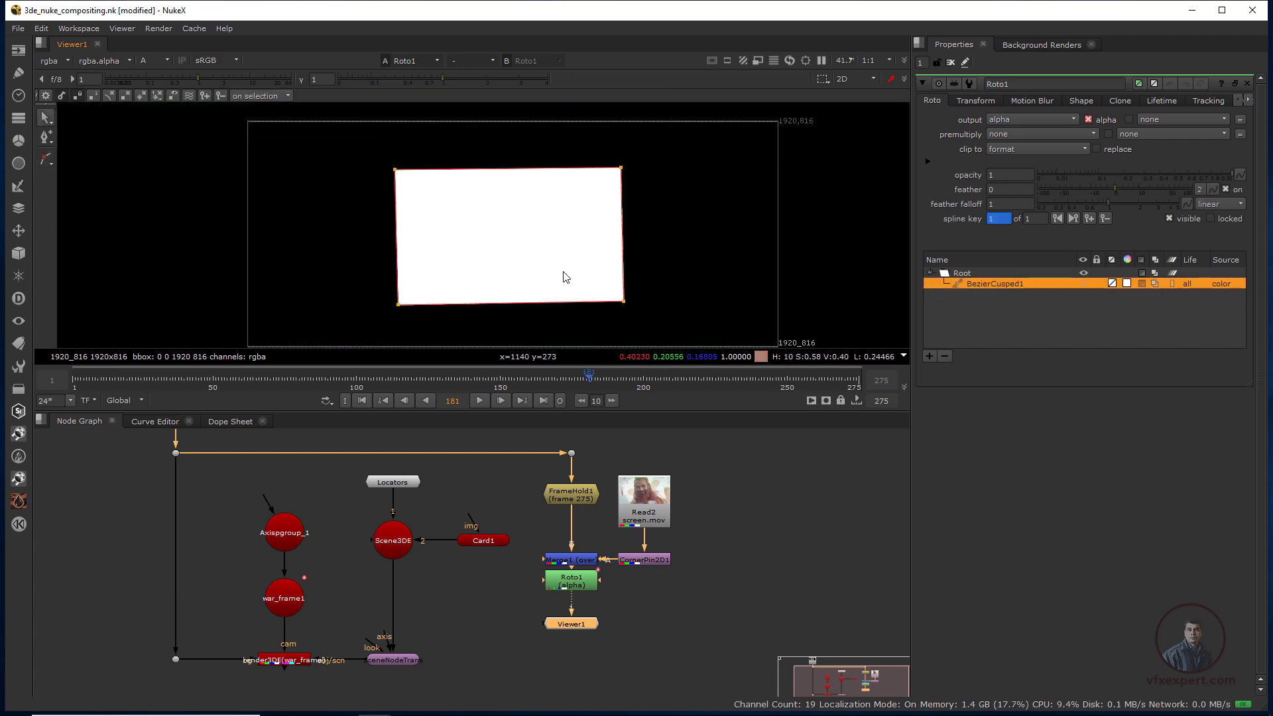
pyautogui.press('a')
# - Add a Premult node after Roto1 so that only the masked table screen is kept
pyautogui.click(574, 587)
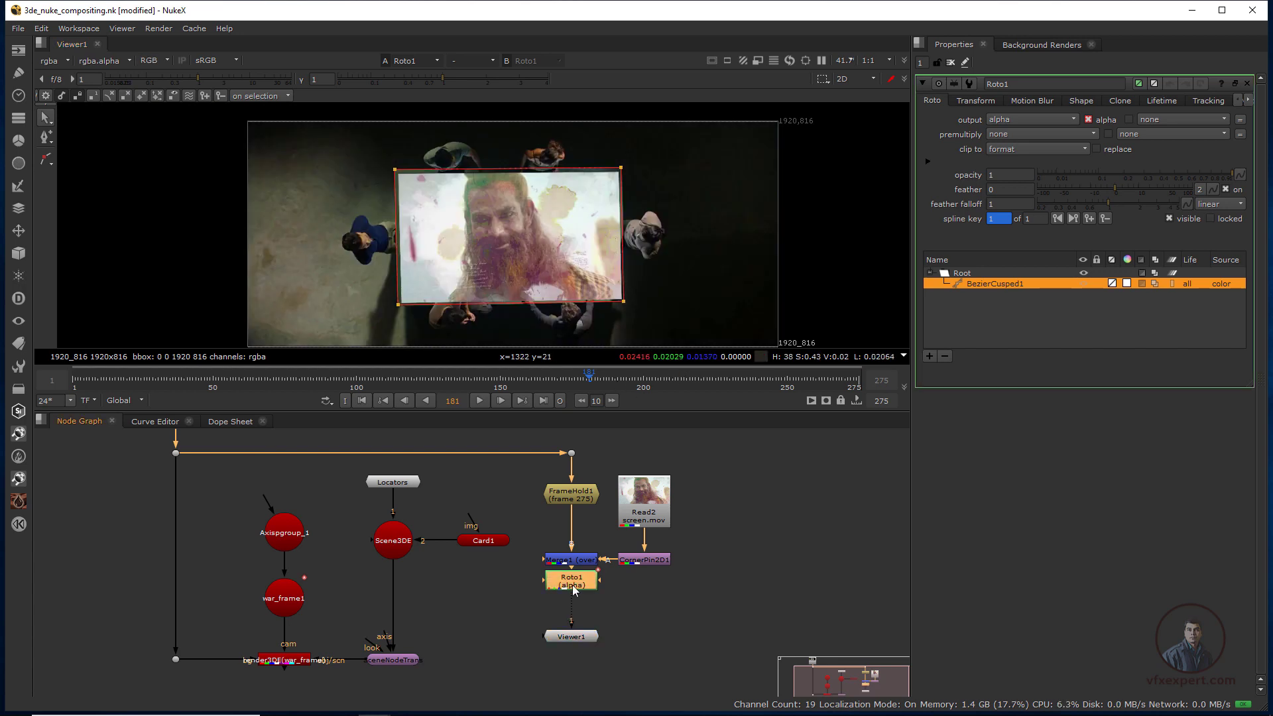
pyautogui.press('Tab')
pyautogui.write('pre')
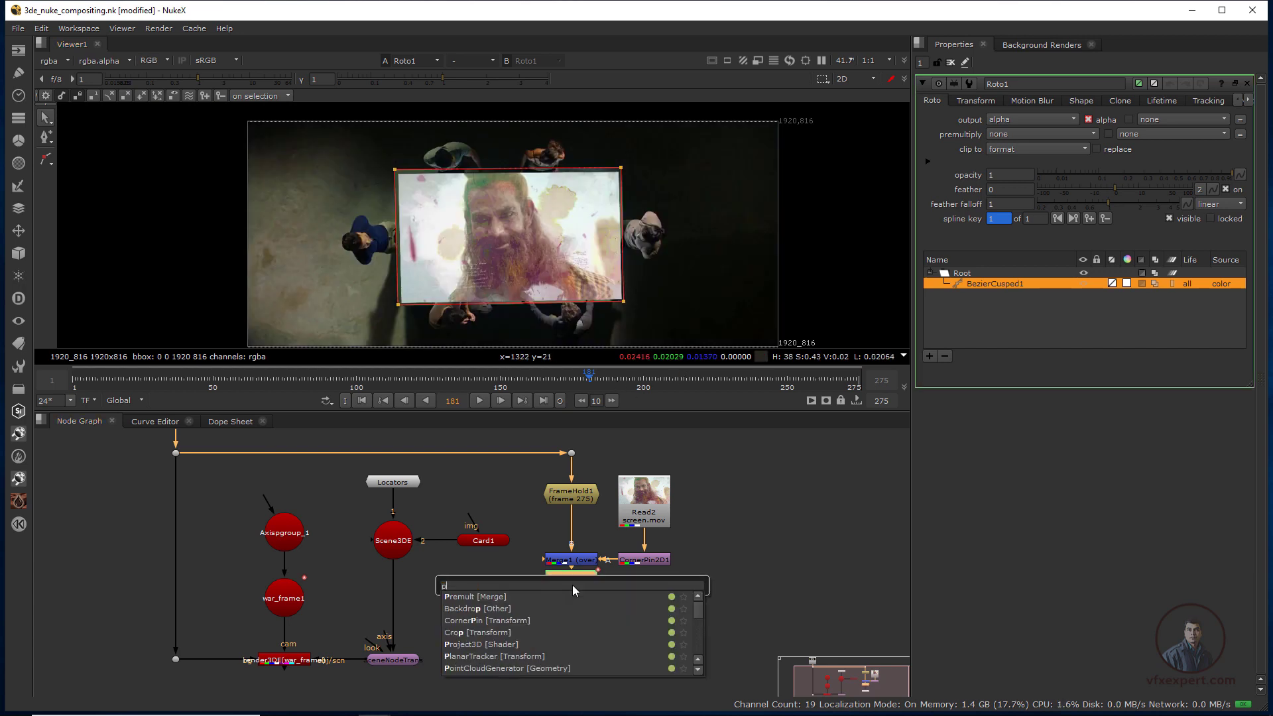
pyautogui.click(475, 596)
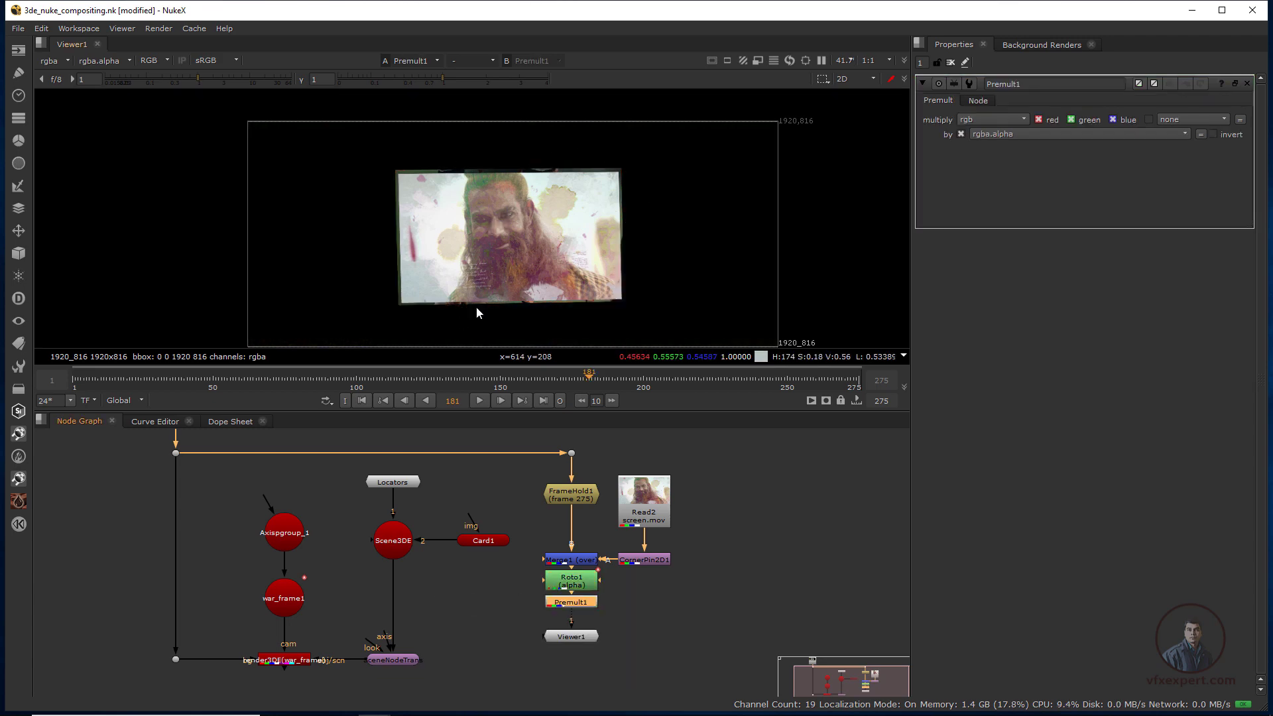
pyautogui.click(625, 584)
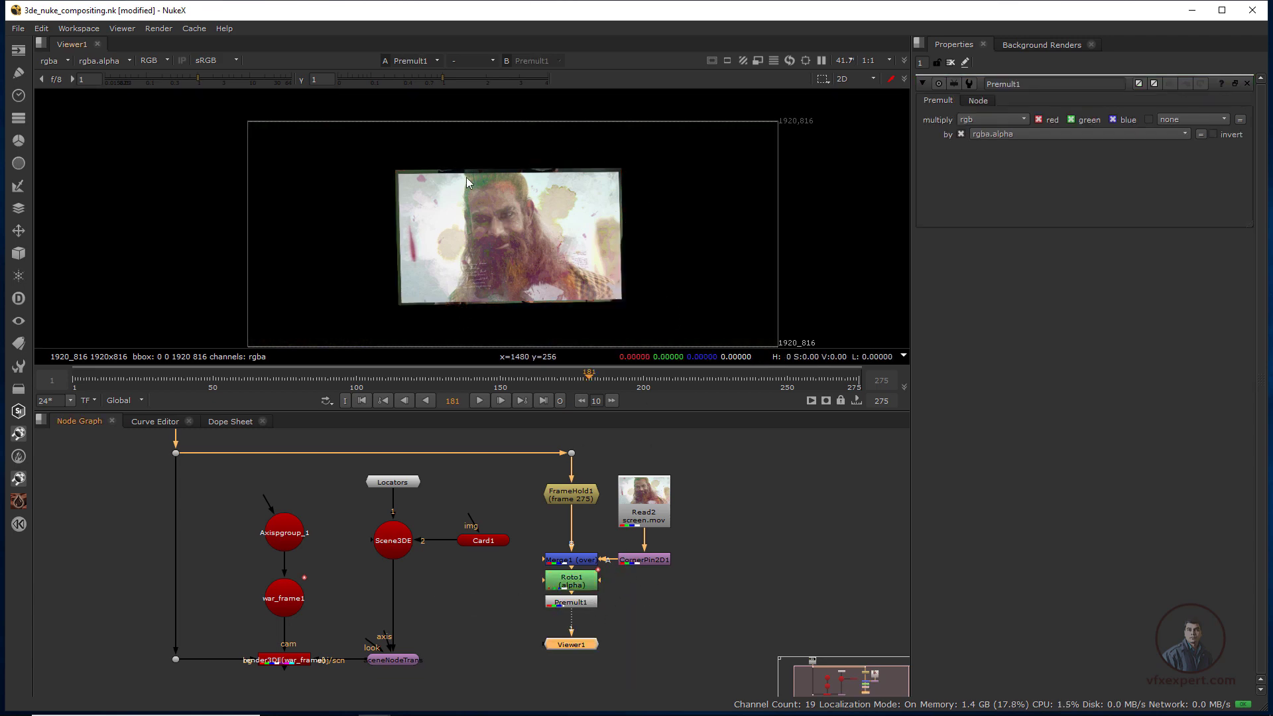
# - Create a Project3D node and place it just above Card1
pyautogui.click(474, 541)
pyautogui.scroll(2, 634, 576)
pyautogui.click(575, 503)
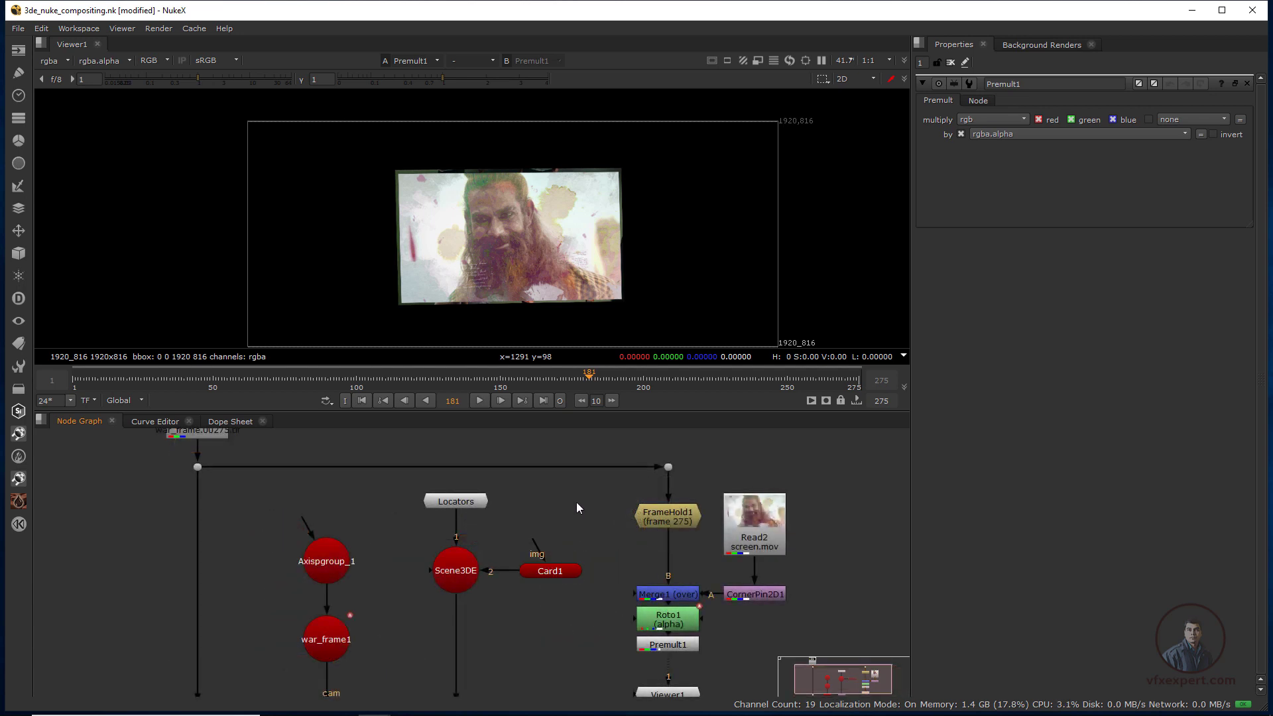
pyautogui.press('Tab')
pyautogui.write('pro')
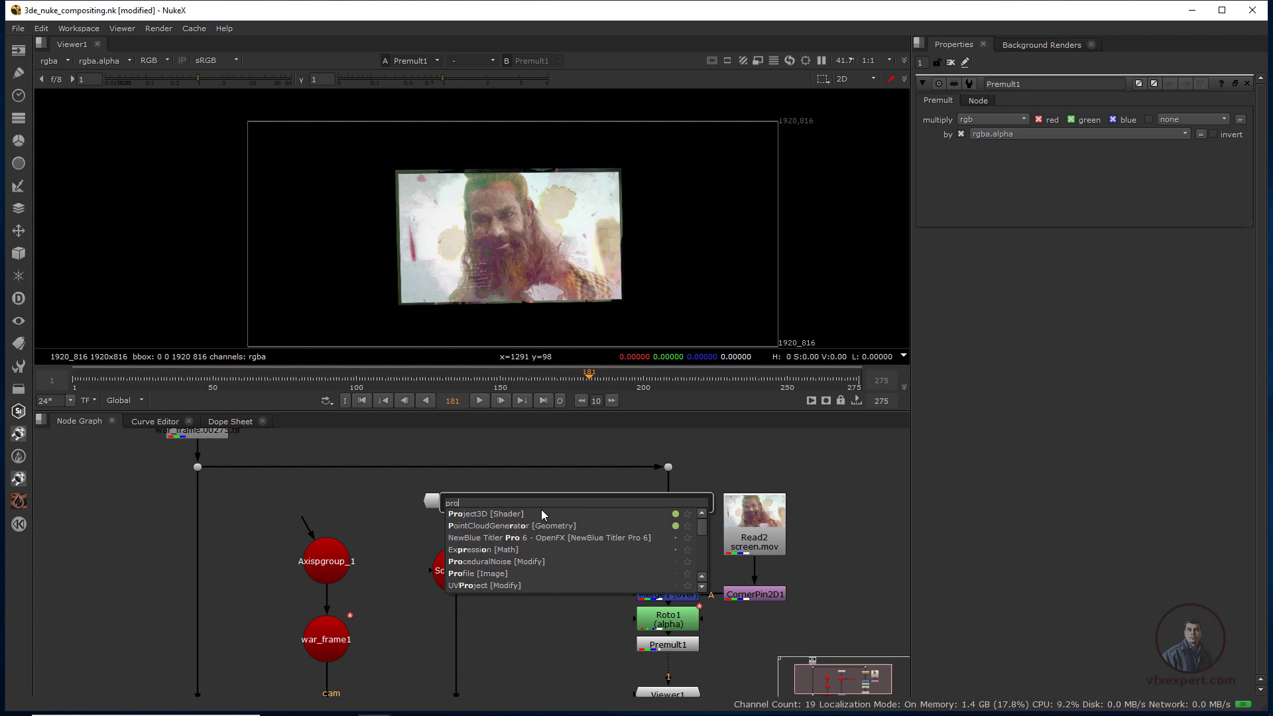
pyautogui.click(497, 515)
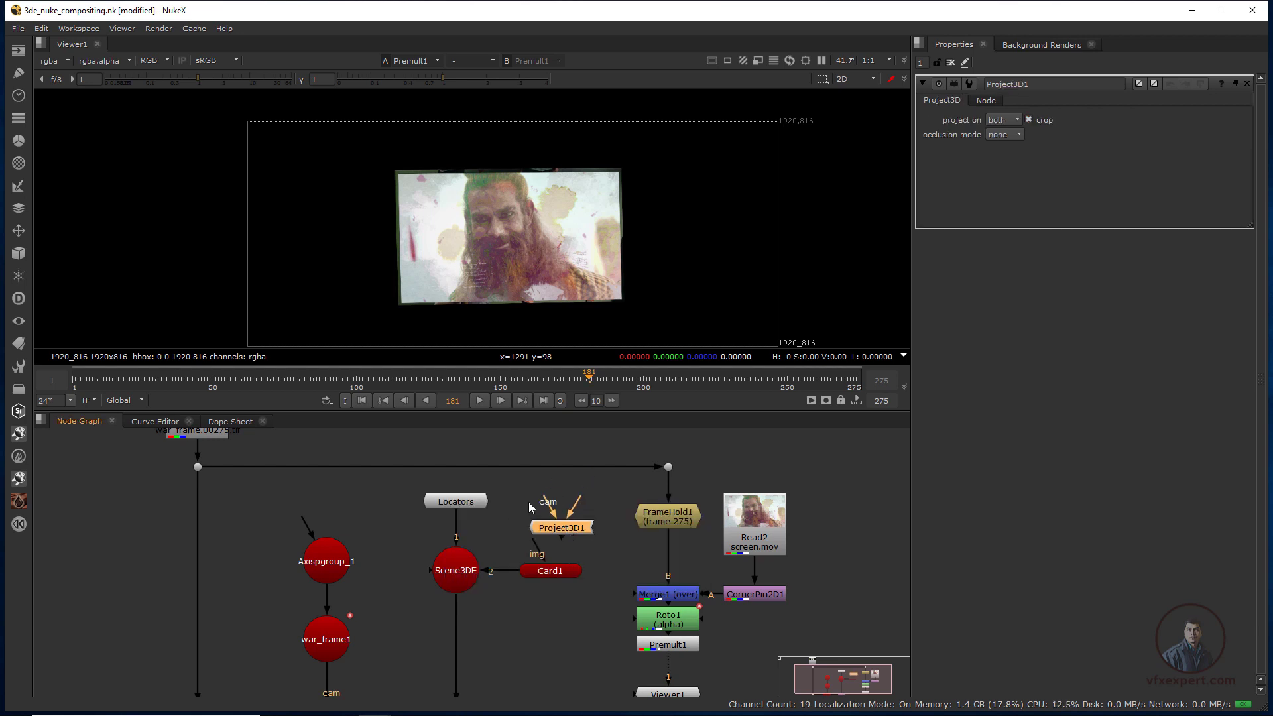
pyautogui.moveTo(566, 531); pyautogui.dragTo(557, 527)
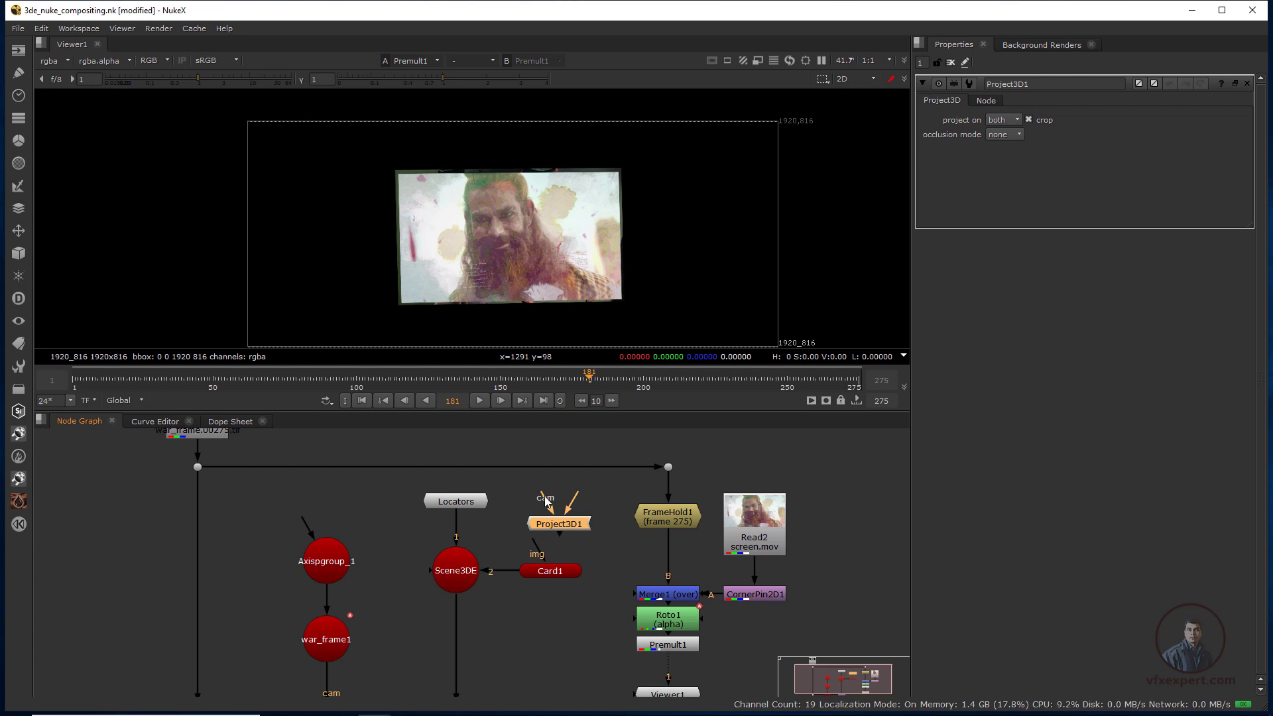
# - Move Card1 down to make room and connect Project3D1's image input to Premult1
pyautogui.moveTo(546, 500); pyautogui.dragTo(457, 502, button='middle')
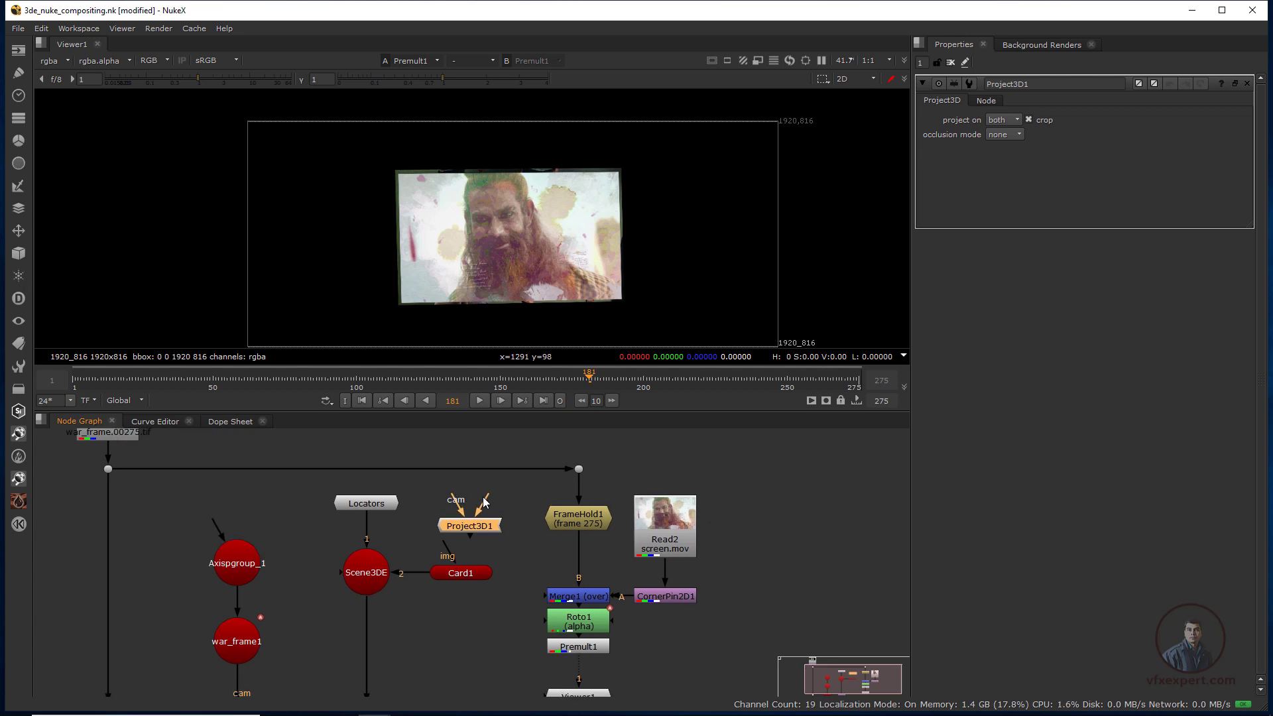
pyautogui.moveTo(484, 502); pyautogui.dragTo(524, 503)
pyautogui.moveTo(524, 499); pyautogui.dragTo(524, 500)
pyautogui.moveTo(457, 575); pyautogui.dragTo(430, 621)
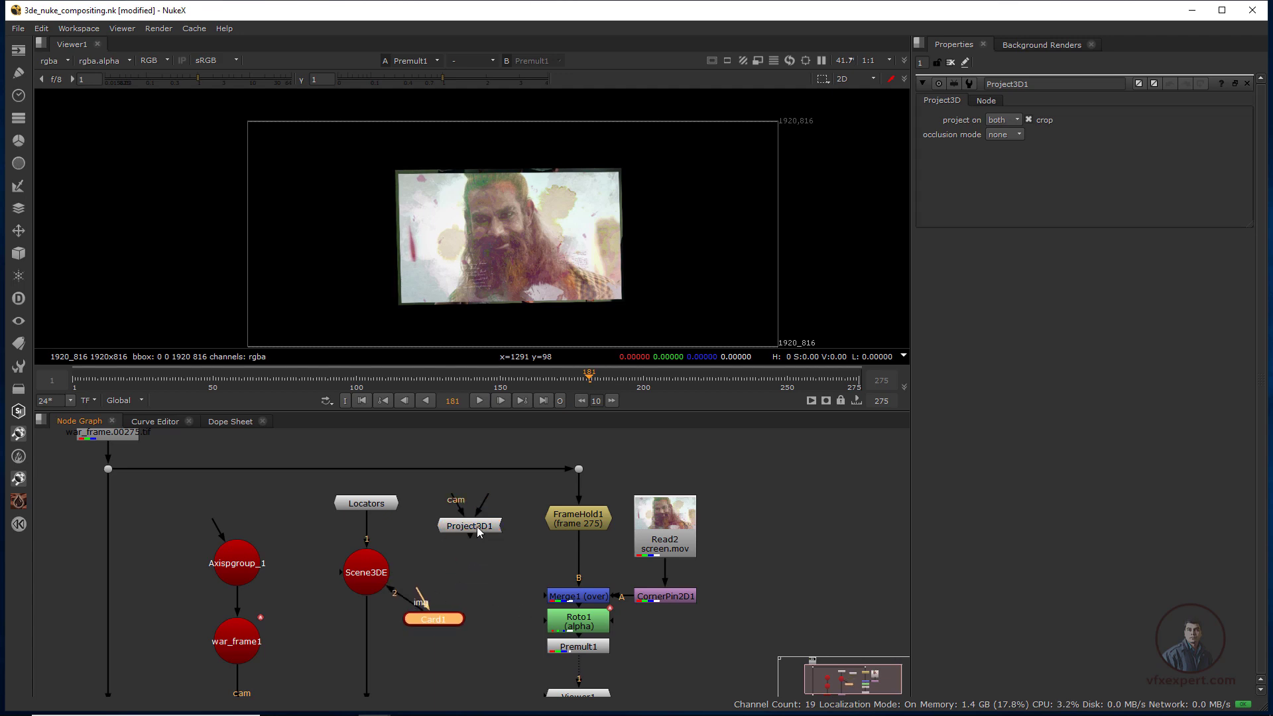
pyautogui.moveTo(477, 532); pyautogui.dragTo(576, 653)
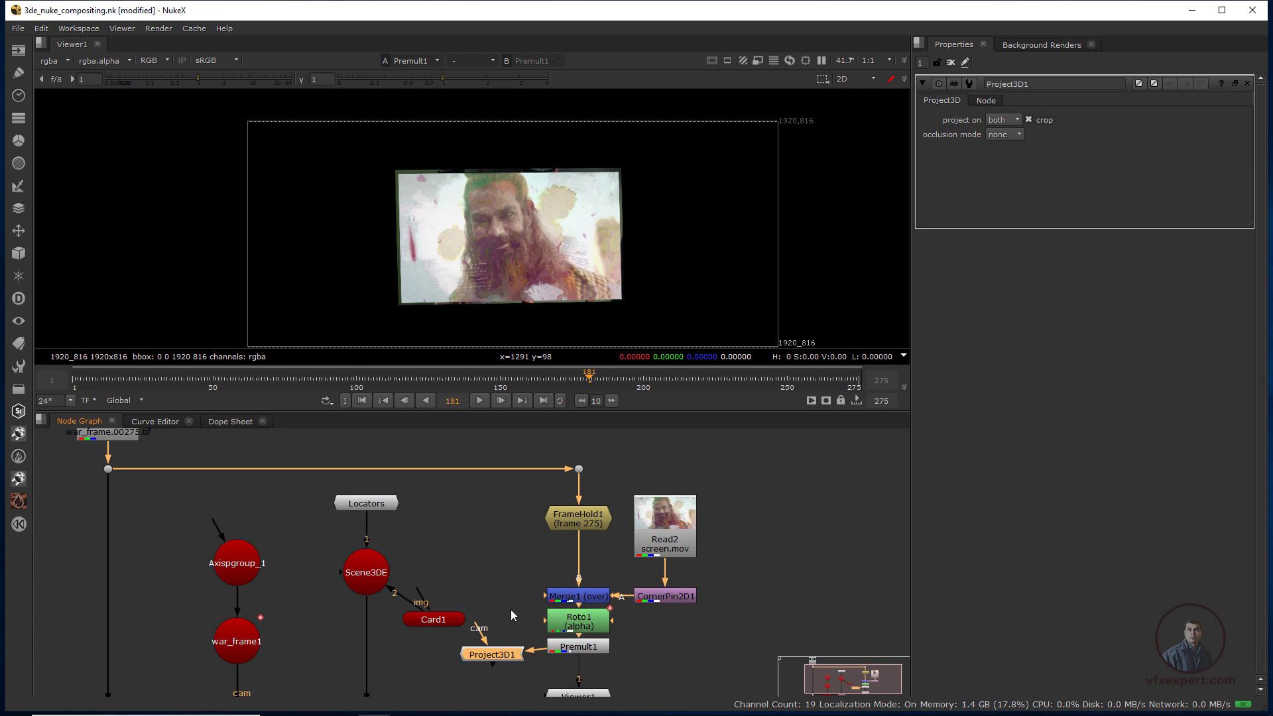
# - Connect Card1's img input to Project3D1, arranging Project3D1 above the card
pyautogui.moveTo(496, 654); pyautogui.dragTo(508, 605)
pyautogui.moveTo(436, 622); pyautogui.dragTo(438, 666)
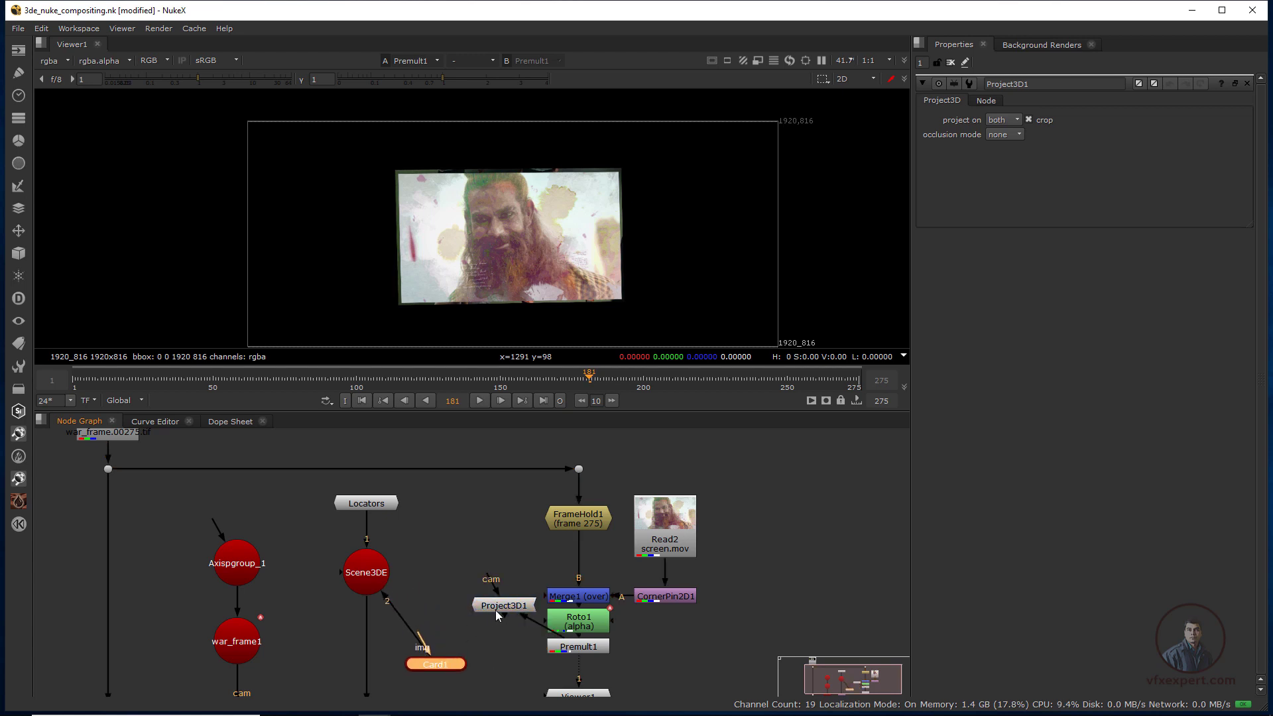
pyautogui.moveTo(495, 610); pyautogui.dragTo(460, 614)
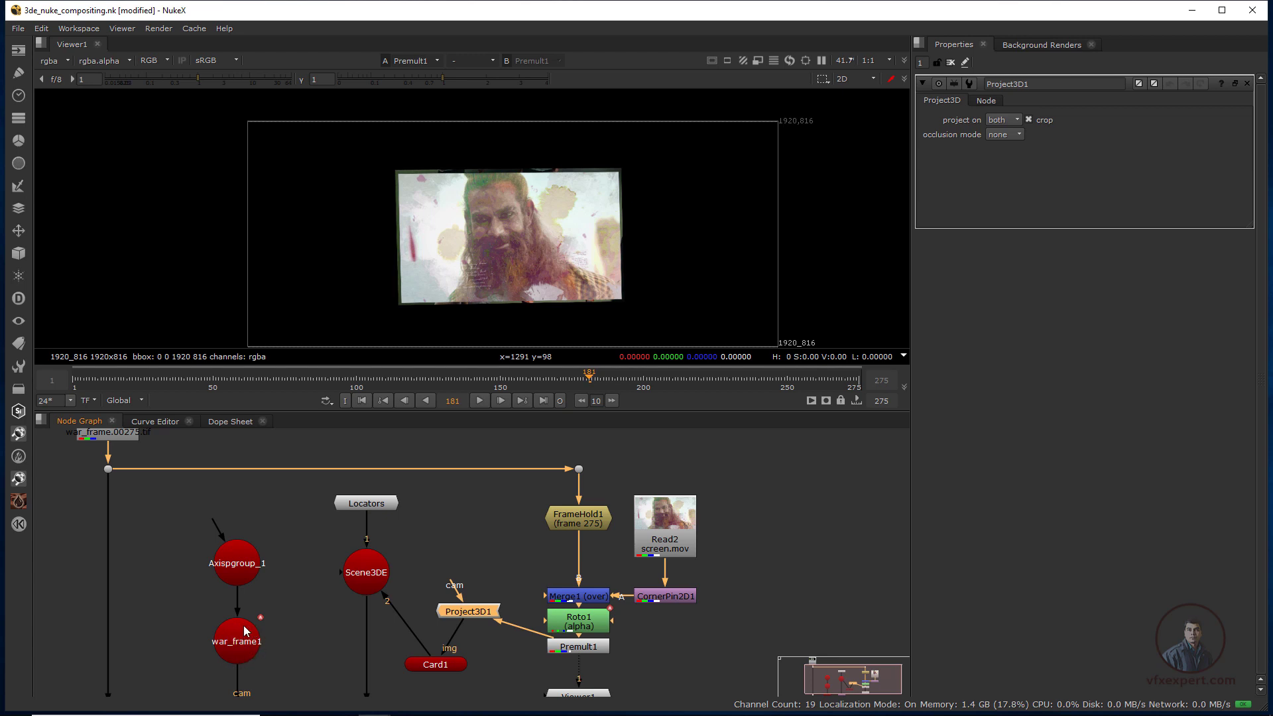
# - Feed Project3D1's cam input from the war_frame1 camera through a copy of the frame 275 FrameHold1 node
pyautogui.click(586, 521)
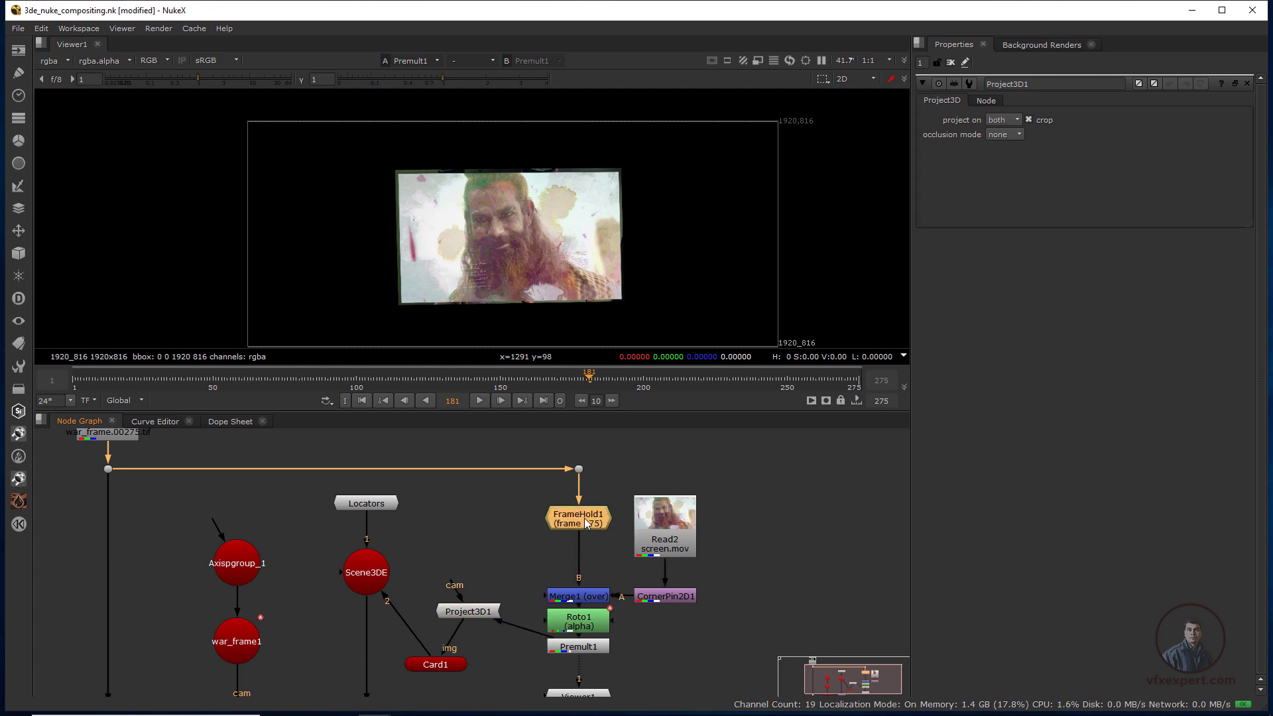
pyautogui.click(314, 616)
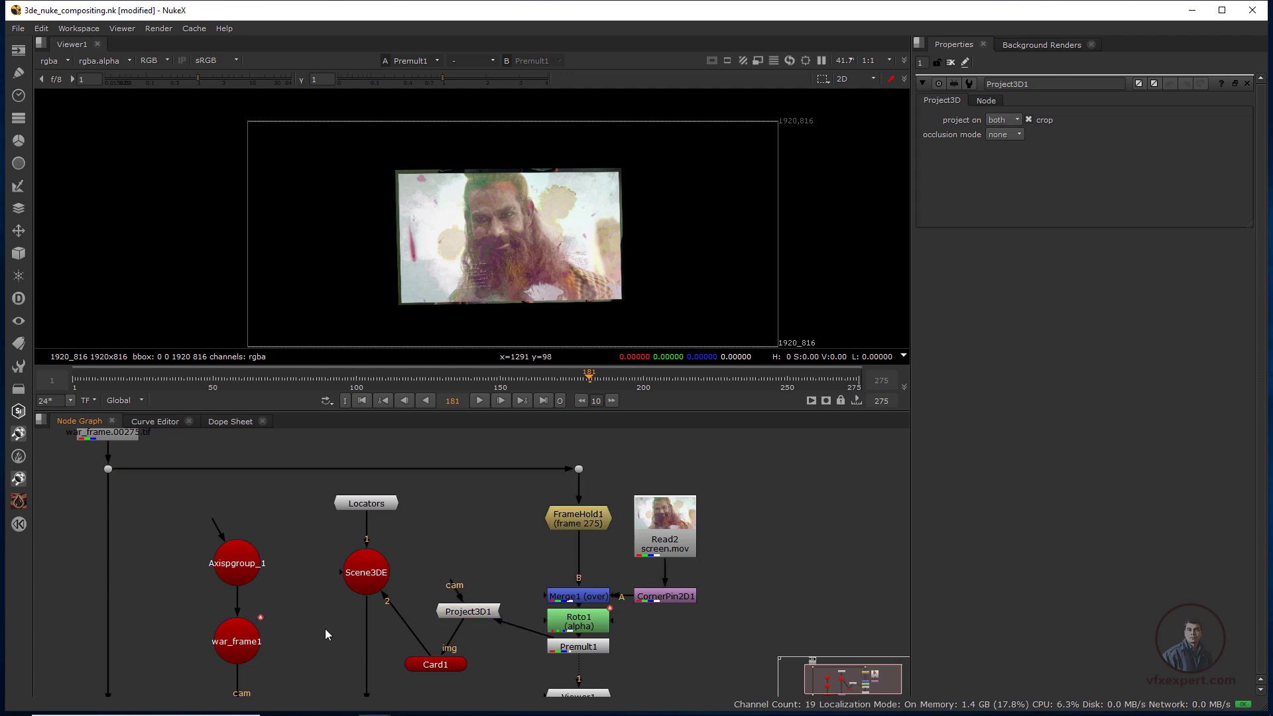
pyautogui.hotkey('ctrl', 'v')
pyautogui.moveTo(325, 631); pyautogui.dragTo(447, 533)
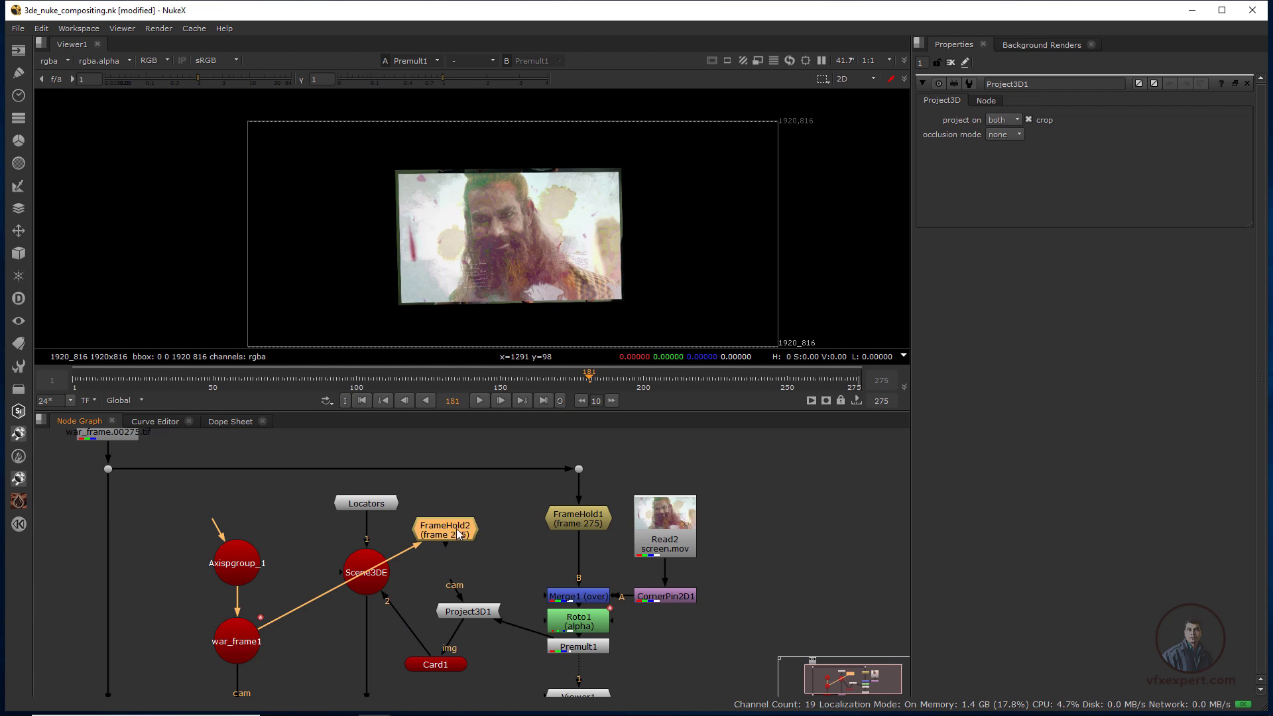
pyautogui.moveTo(456, 589); pyautogui.dragTo(464, 537)
pyautogui.moveTo(469, 614); pyautogui.dragTo(454, 614)
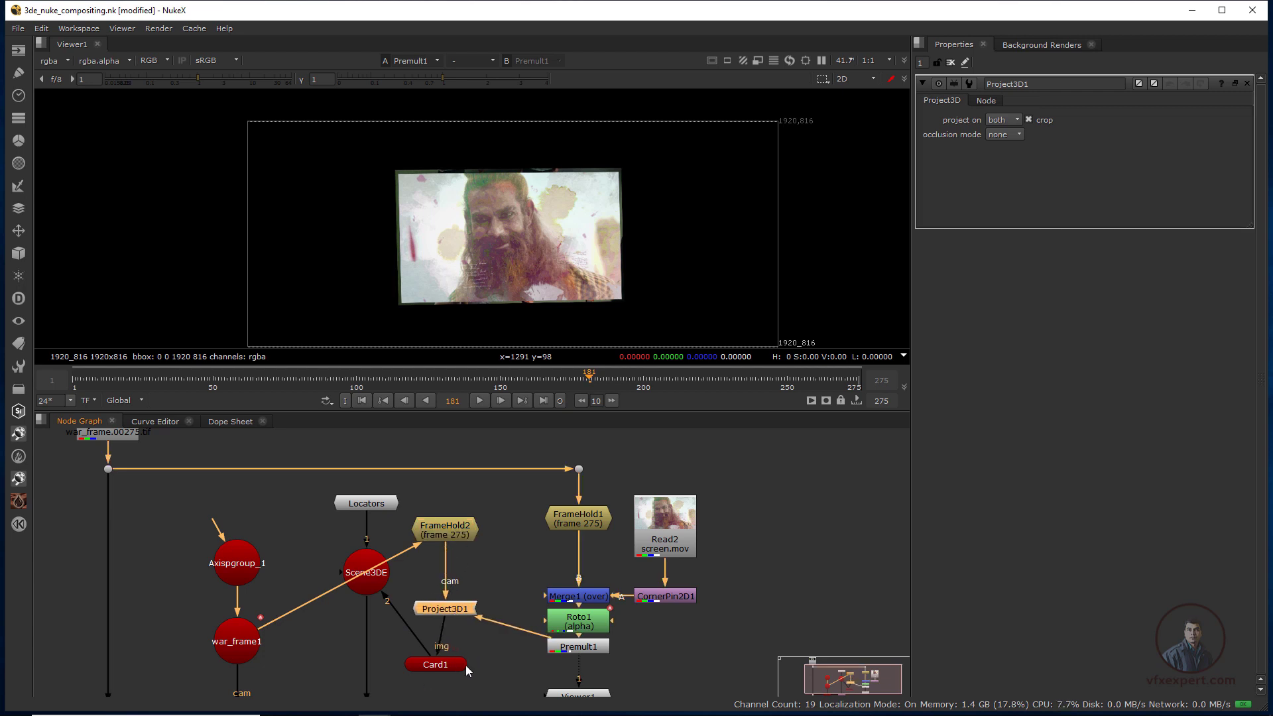
# - Show the output of the render3DE(war_frame) node in the viewer
pyautogui.moveTo(482, 669); pyautogui.dragTo(488, 581, button='middle')
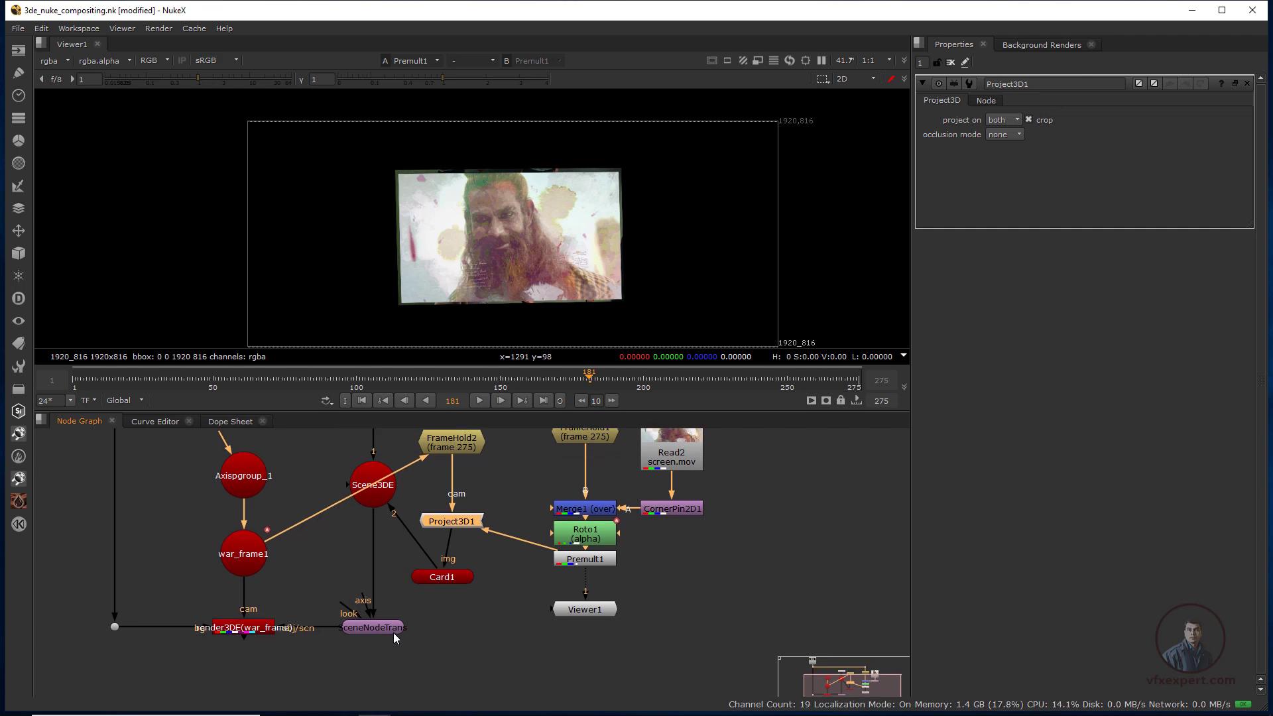
pyautogui.moveTo(345, 642); pyautogui.dragTo(376, 663, button='middle')
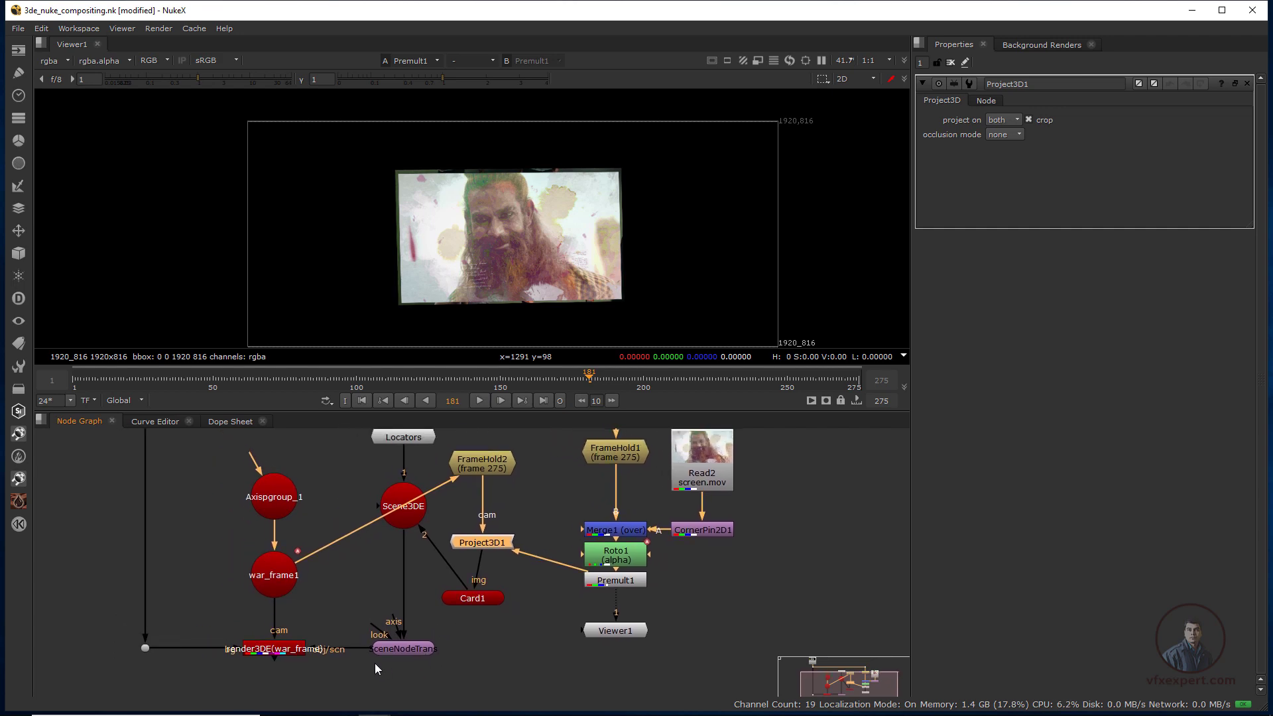
pyautogui.click(286, 653)
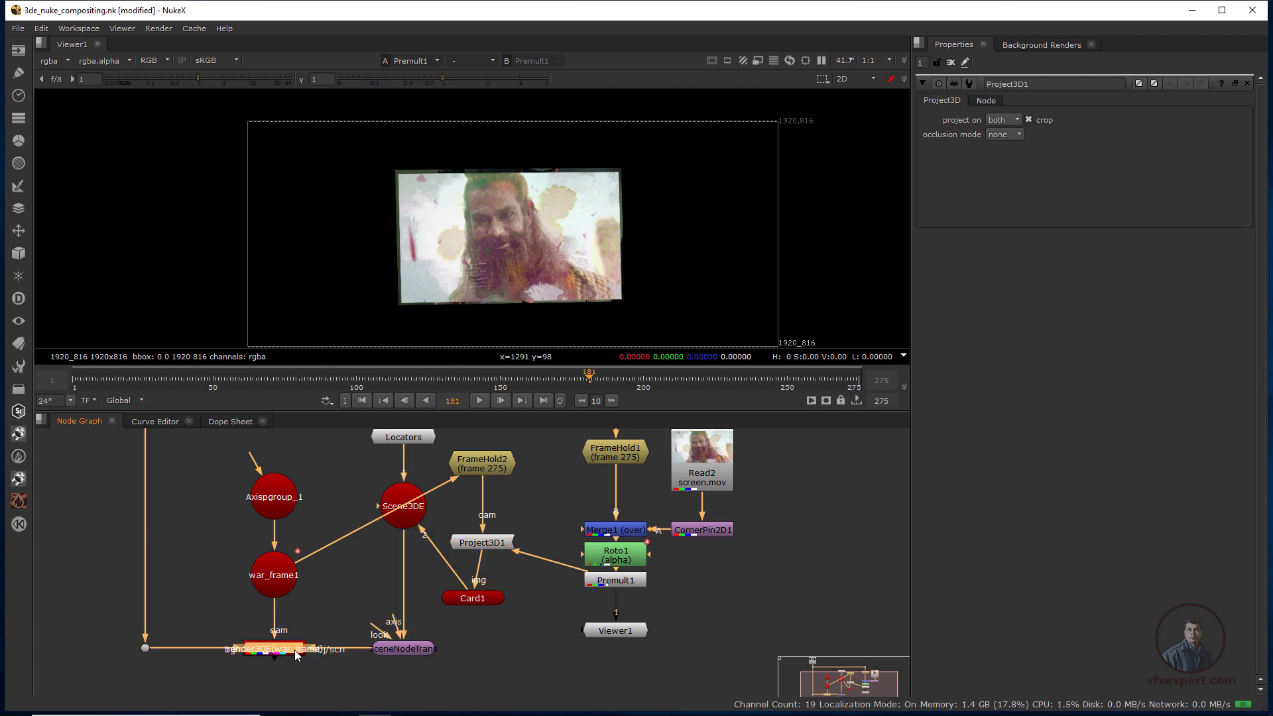
pyautogui.press('1')
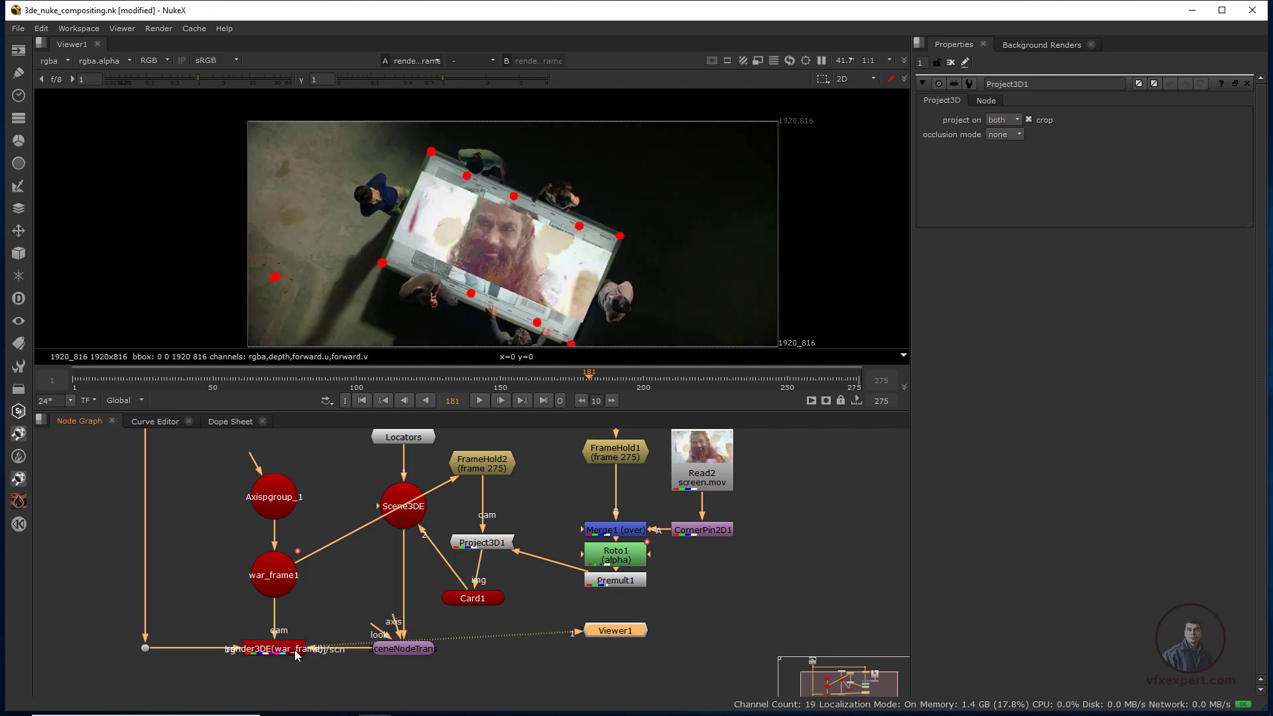
pyautogui.scroll(1, 469, 226)
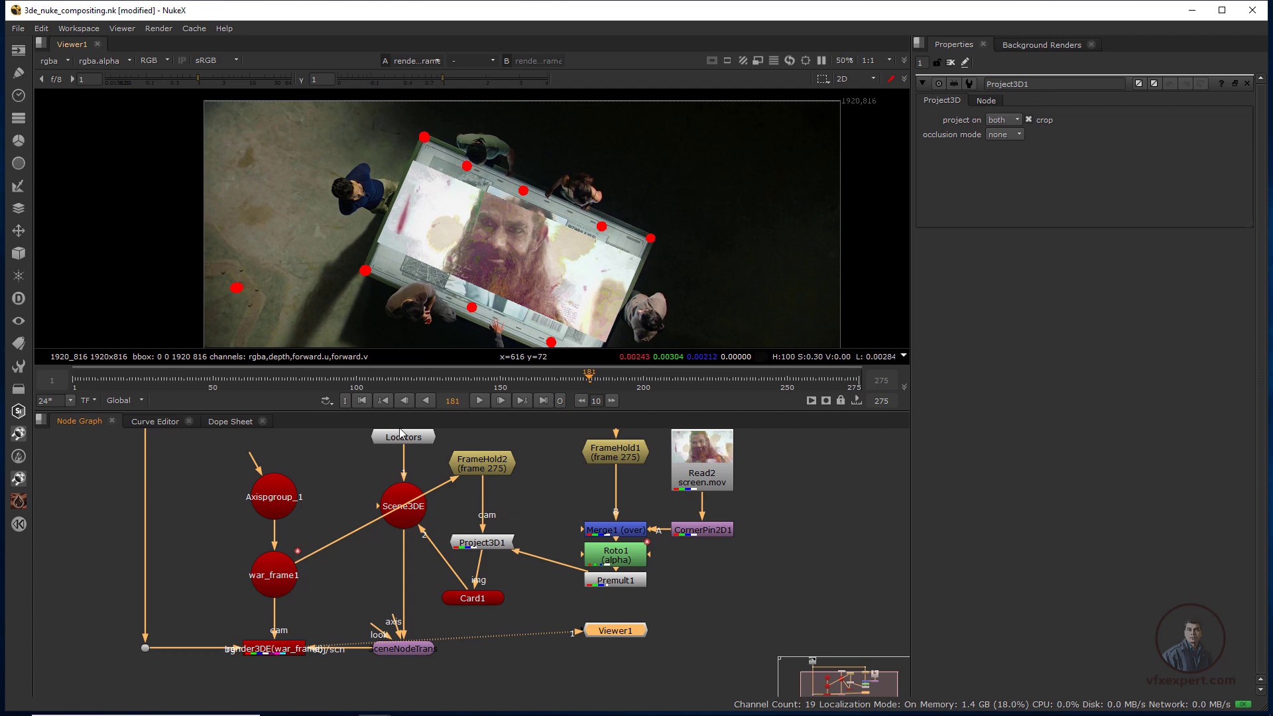
# - Disable the Locators node to hide the red locator points in the render
pyautogui.moveTo(410, 439); pyautogui.dragTo(406, 456, button='middle')
pyautogui.click(406, 456)
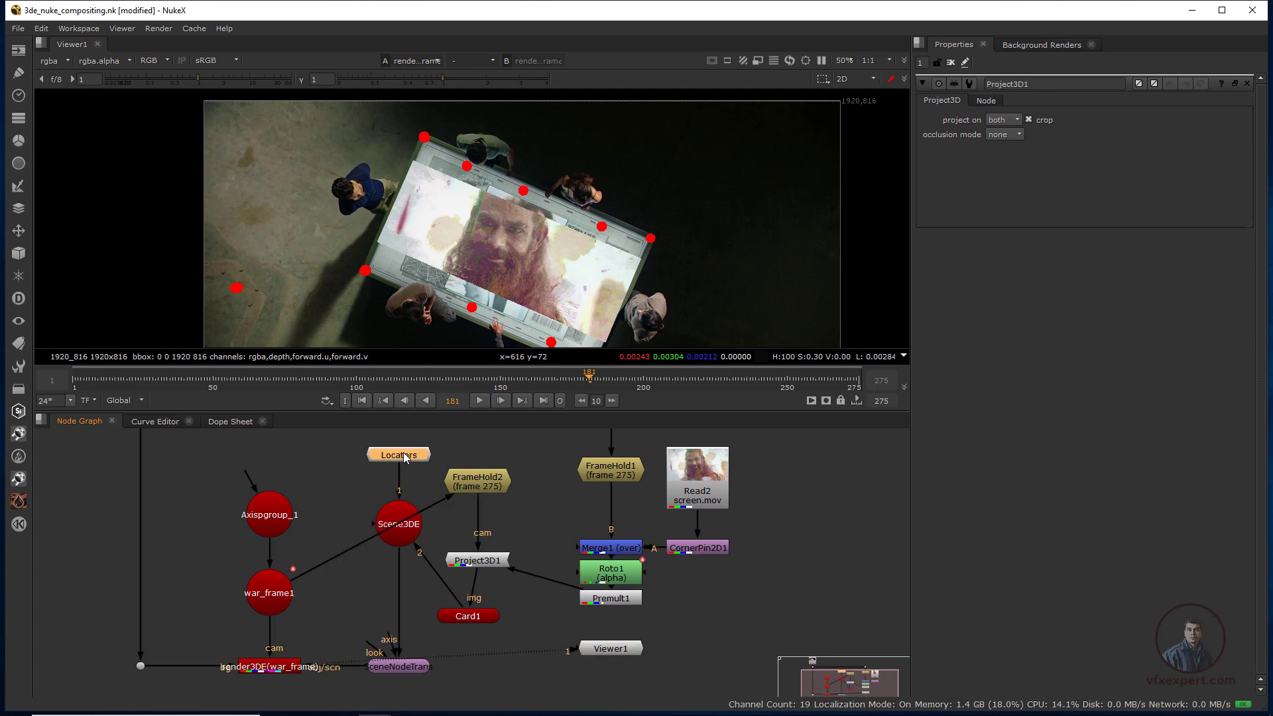
pyautogui.press('d')
pyautogui.scroll(1, 572, 264)
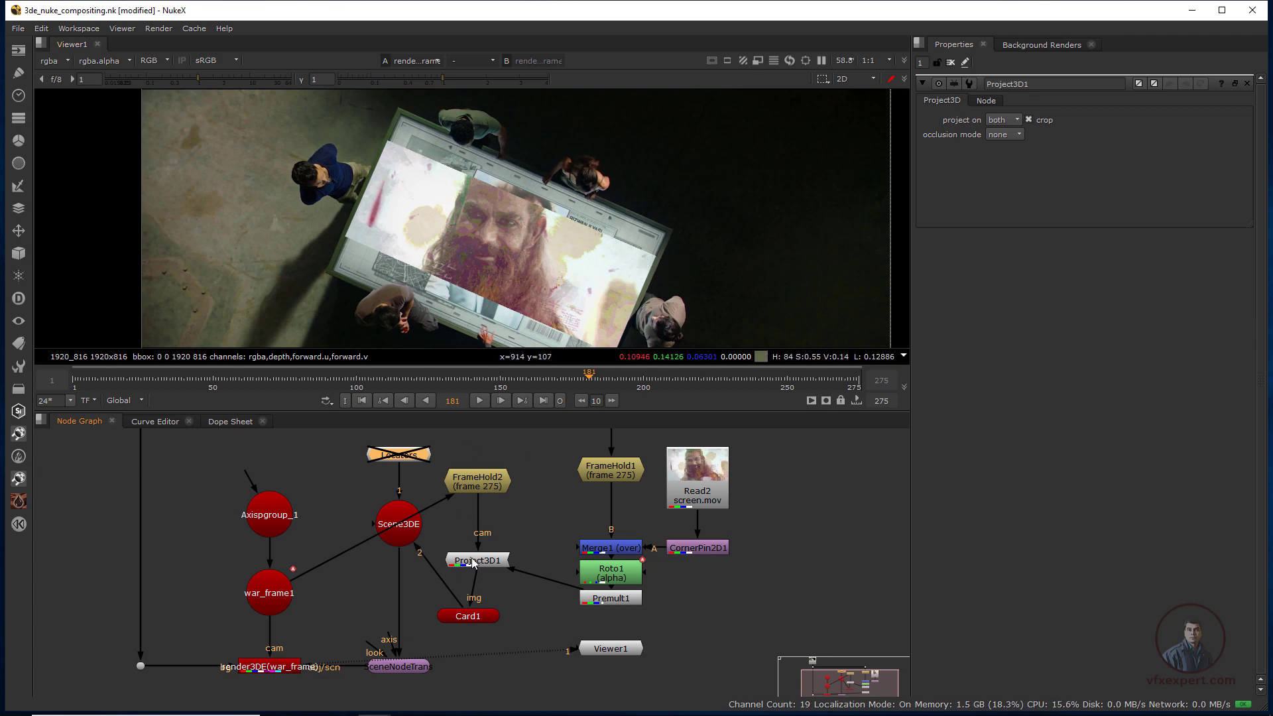
# - Enlarge Card1 over the table by setting its scale to x 1.6, y 1.1 and z 1.9
pyautogui.moveTo(487, 617); pyautogui.dragTo(503, 611)
pyautogui.doubleClick(493, 611)
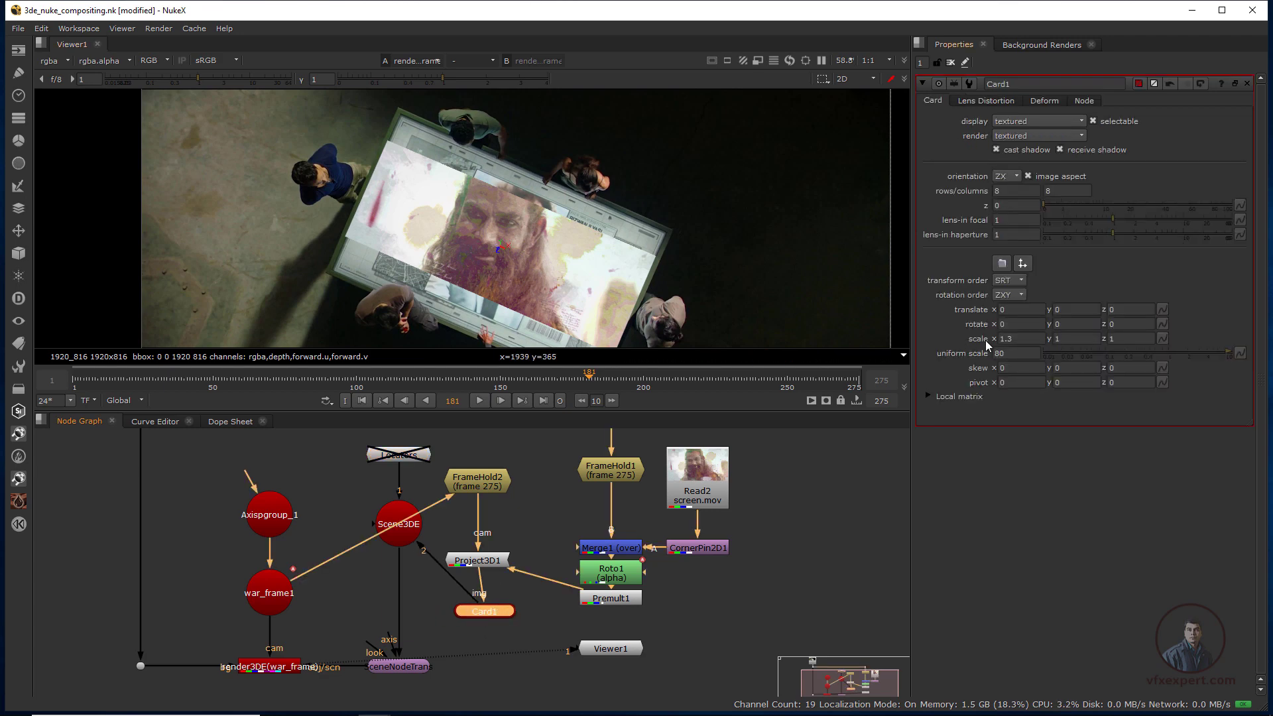
pyautogui.click(1062, 339)
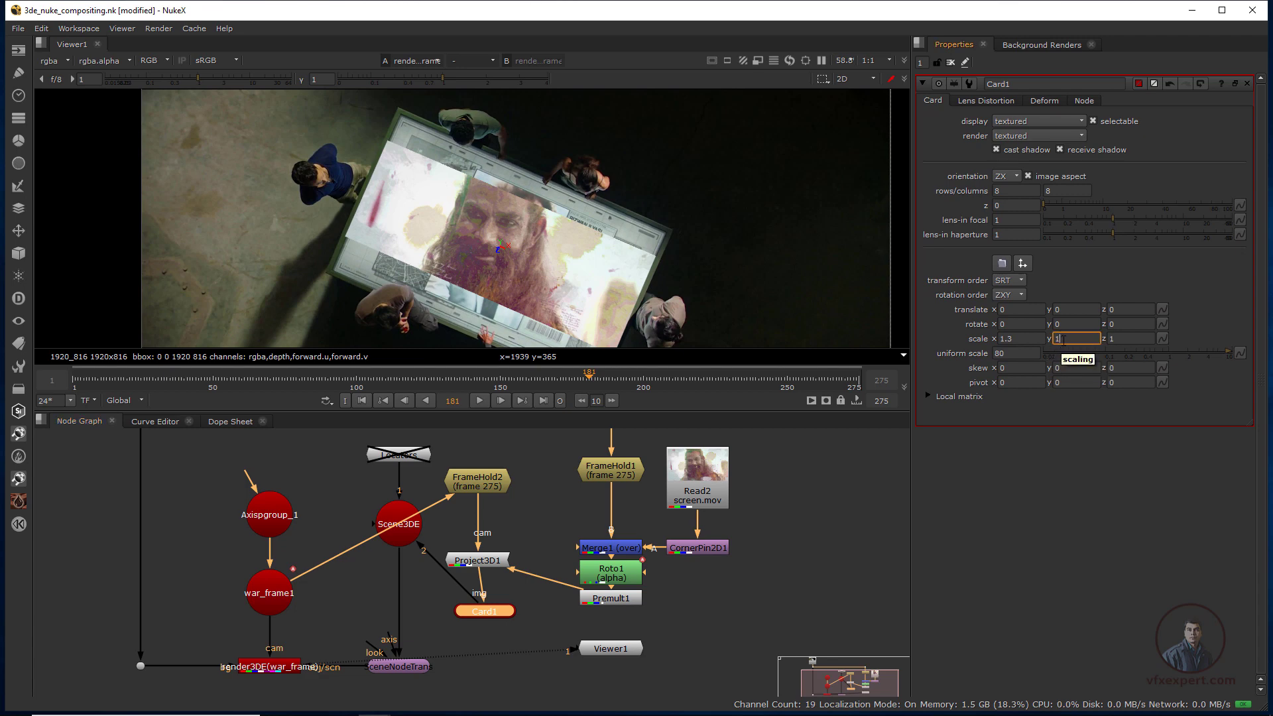
pyautogui.write('.1')
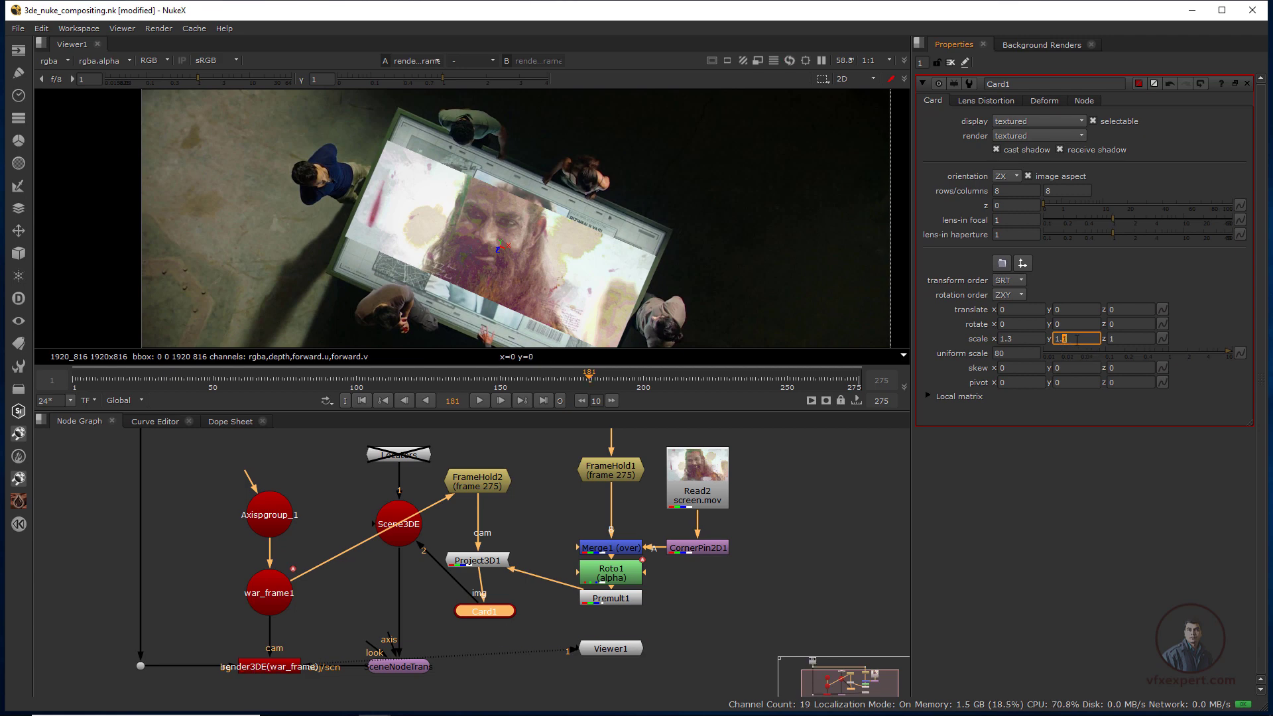
pyautogui.click(1014, 339)
pyautogui.scroll(3, 1015, 339)
pyautogui.click(1122, 338)
pyautogui.scroll(7, 1122, 338)
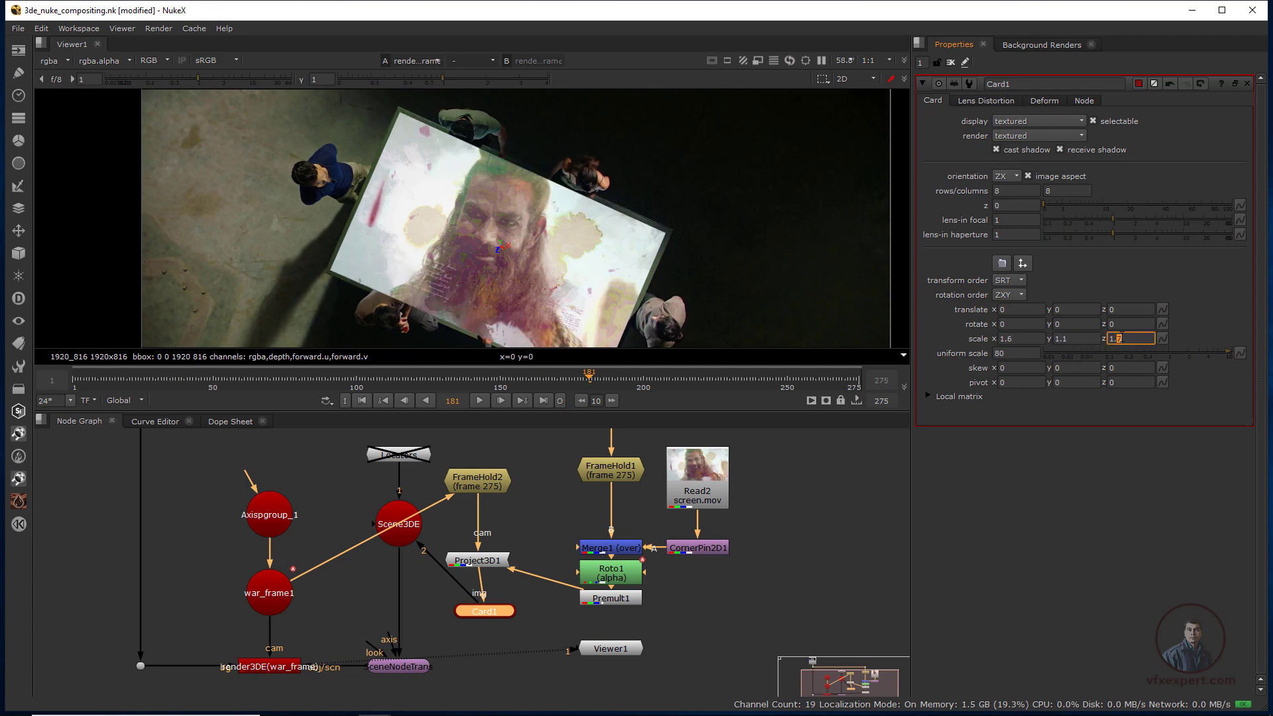
pyautogui.scroll(2, 1120, 335)
pyautogui.scroll(2, 663, 265)
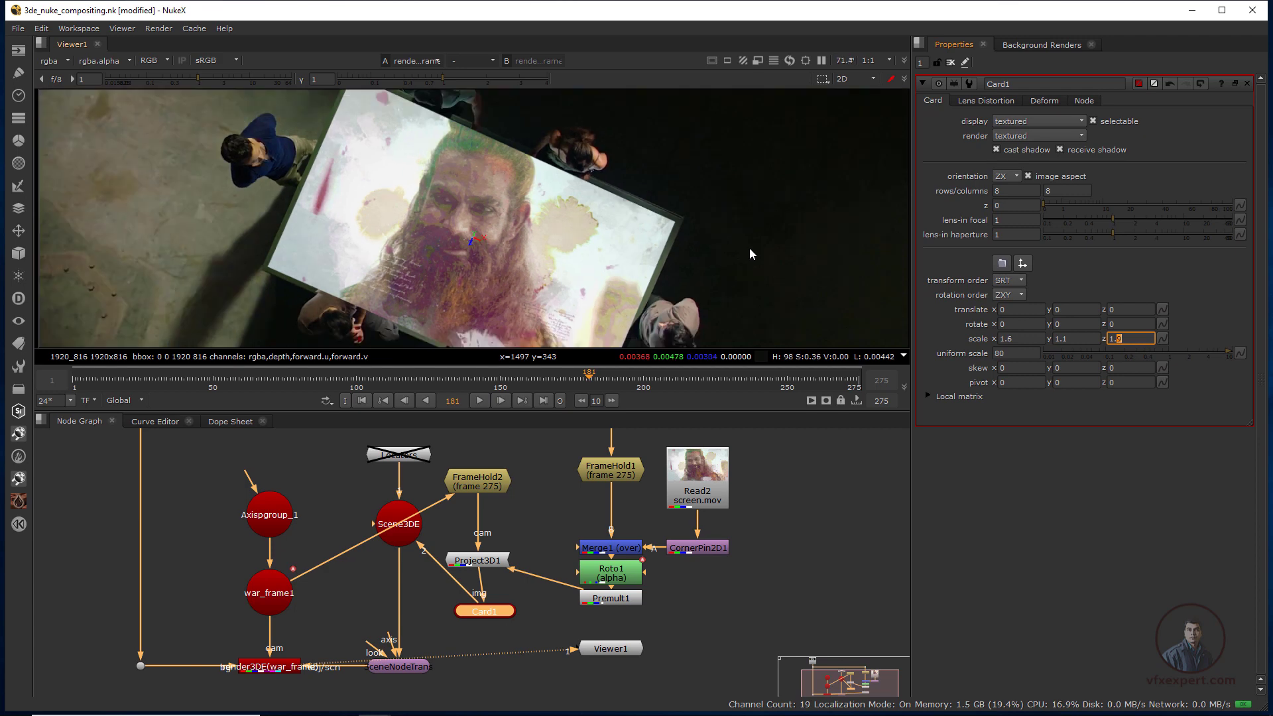
pyautogui.scroll(-2, 750, 250)
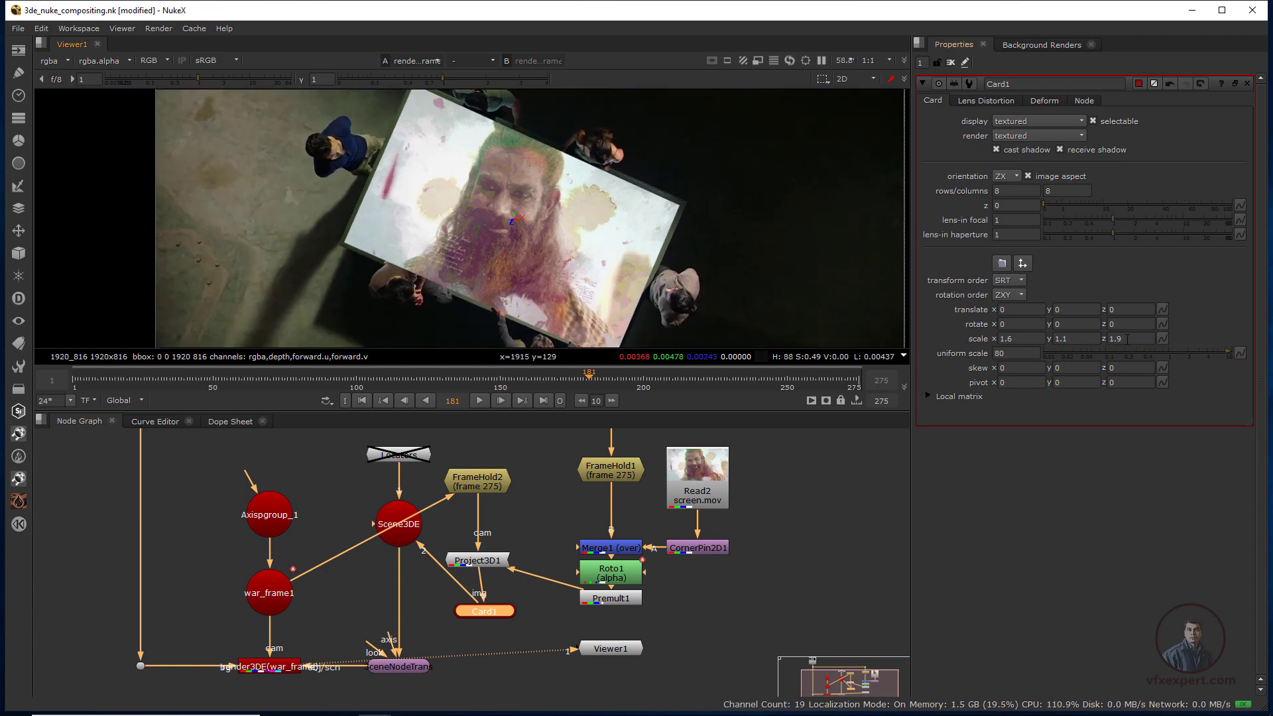
# - Increase Card1's z scale to 2 and check the projection's coverage of the table
pyautogui.click(1127, 338)
pyautogui.scroll(1, 1127, 338)
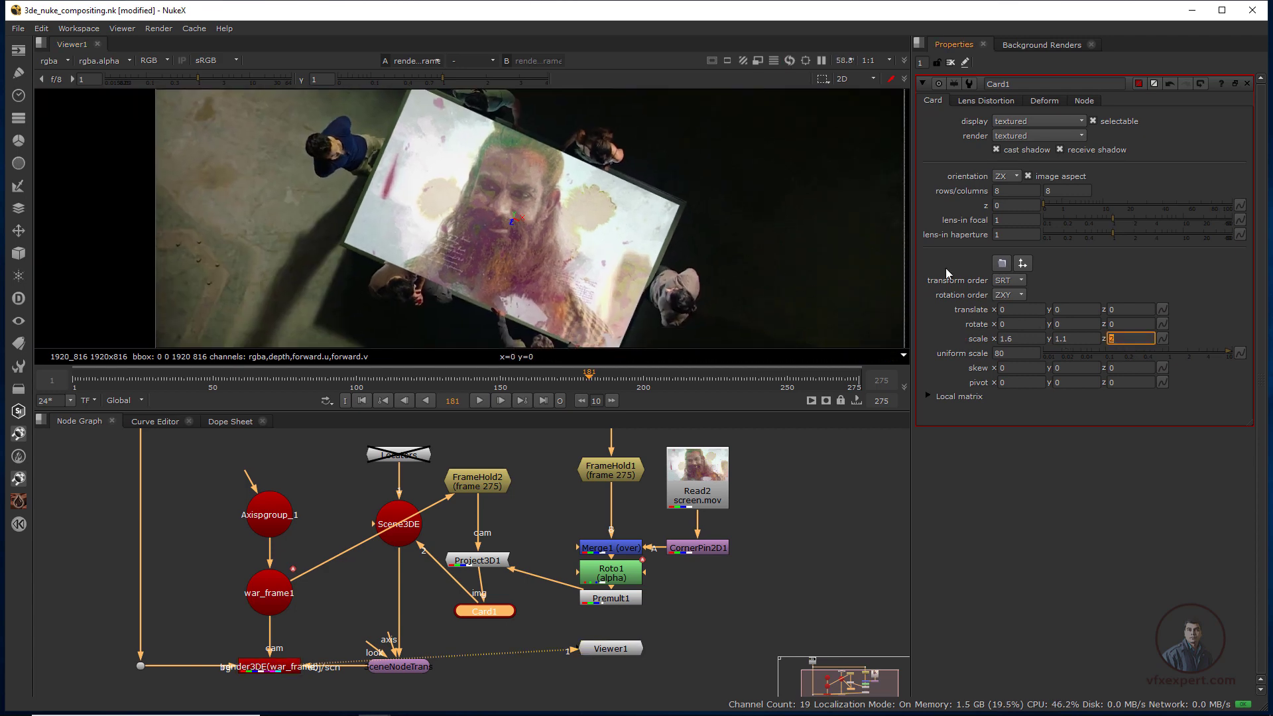
pyautogui.scroll(3, 692, 182)
pyautogui.scroll(-3, 647, 251)
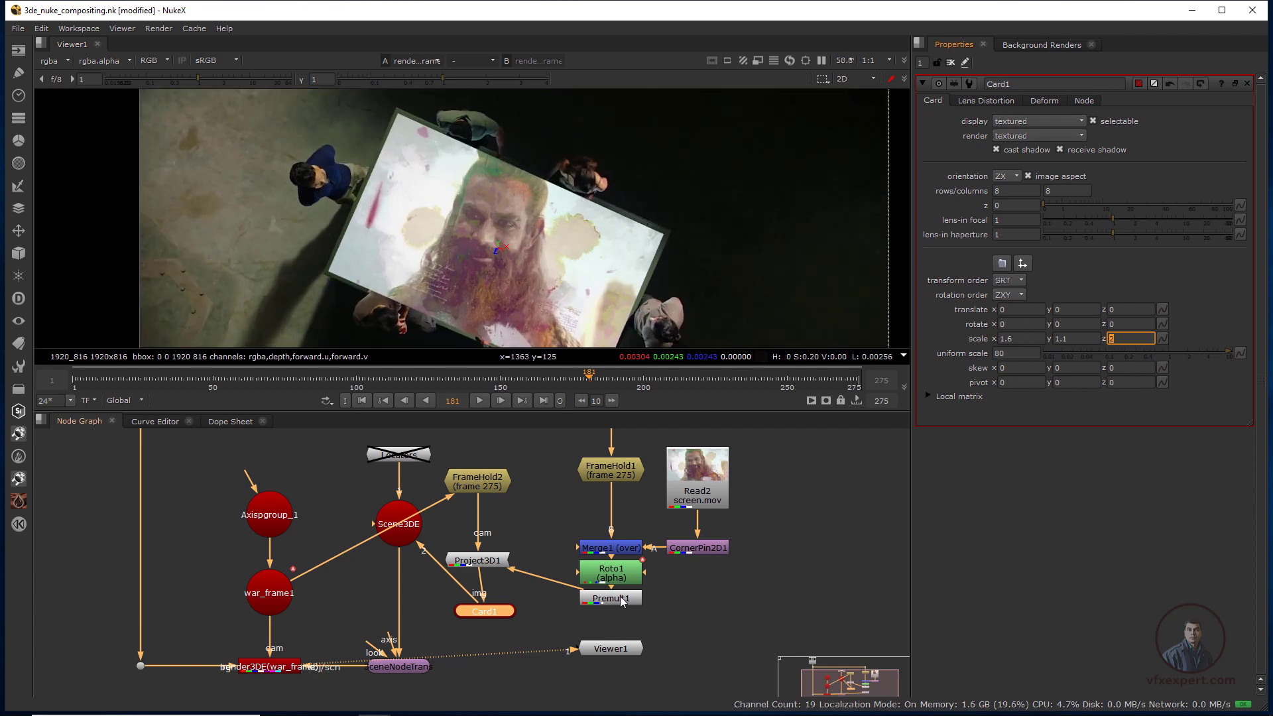
# - Play the shot from frame 1 and scrub through the remaining frames to check how the projection sticks to the table
pyautogui.scroll(-1, 523, 217)
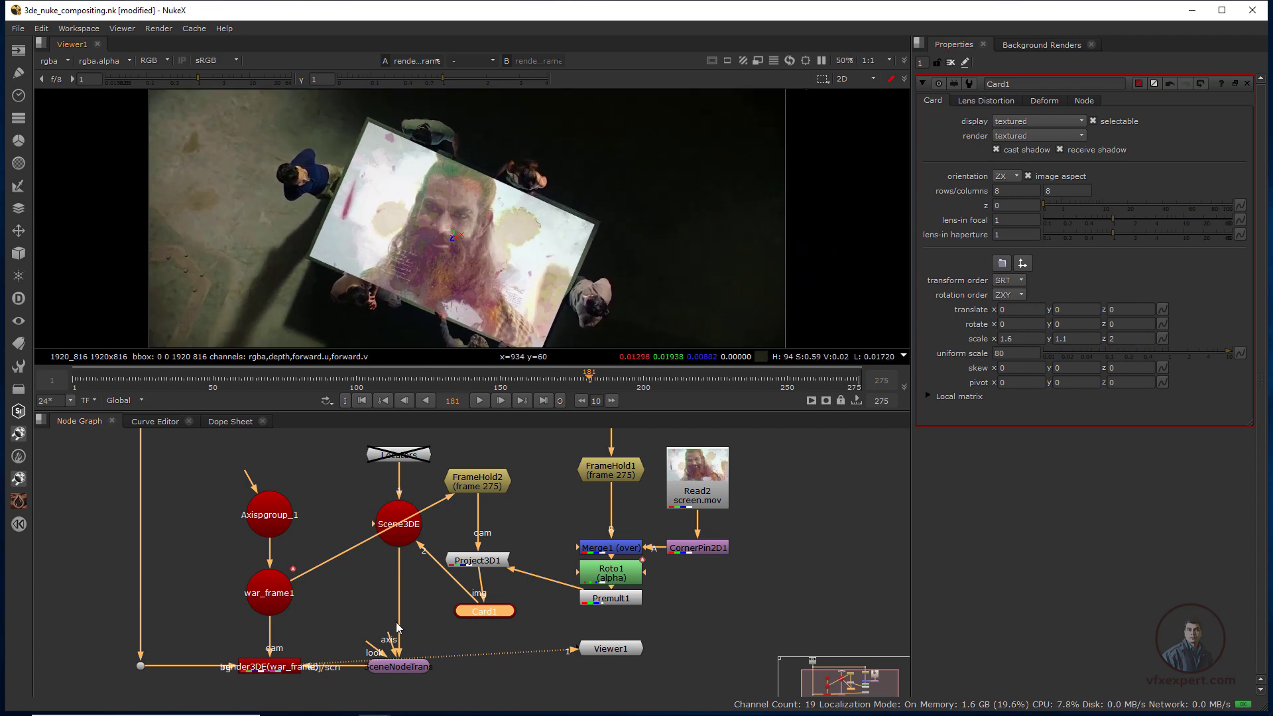
pyautogui.moveTo(491, 247); pyautogui.dragTo(486, 242, button='middle')
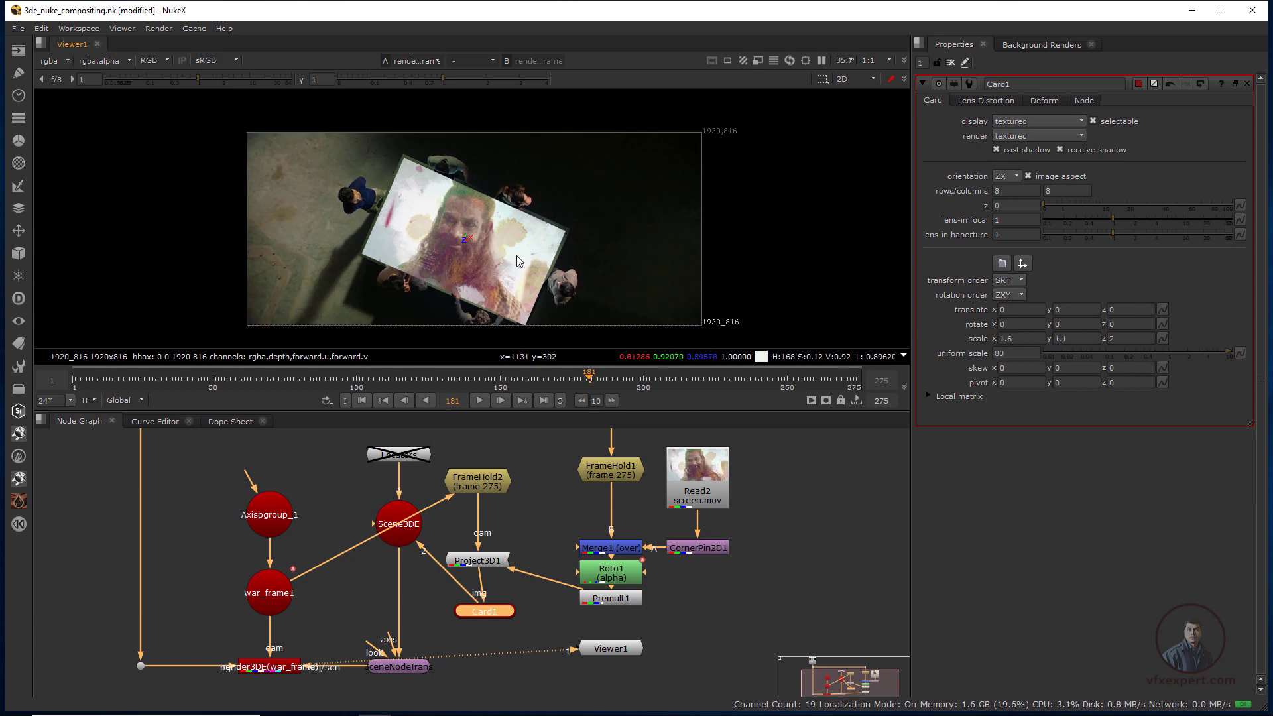
pyautogui.click(362, 400)
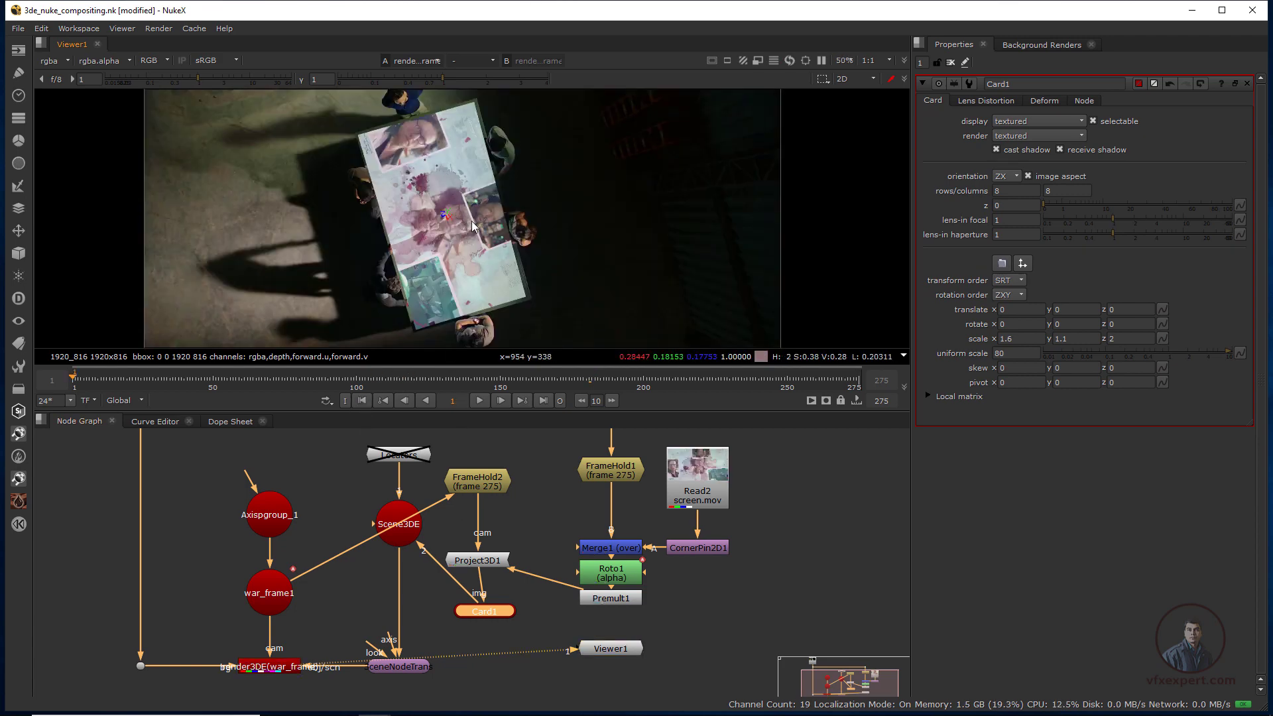
pyautogui.click(480, 401)
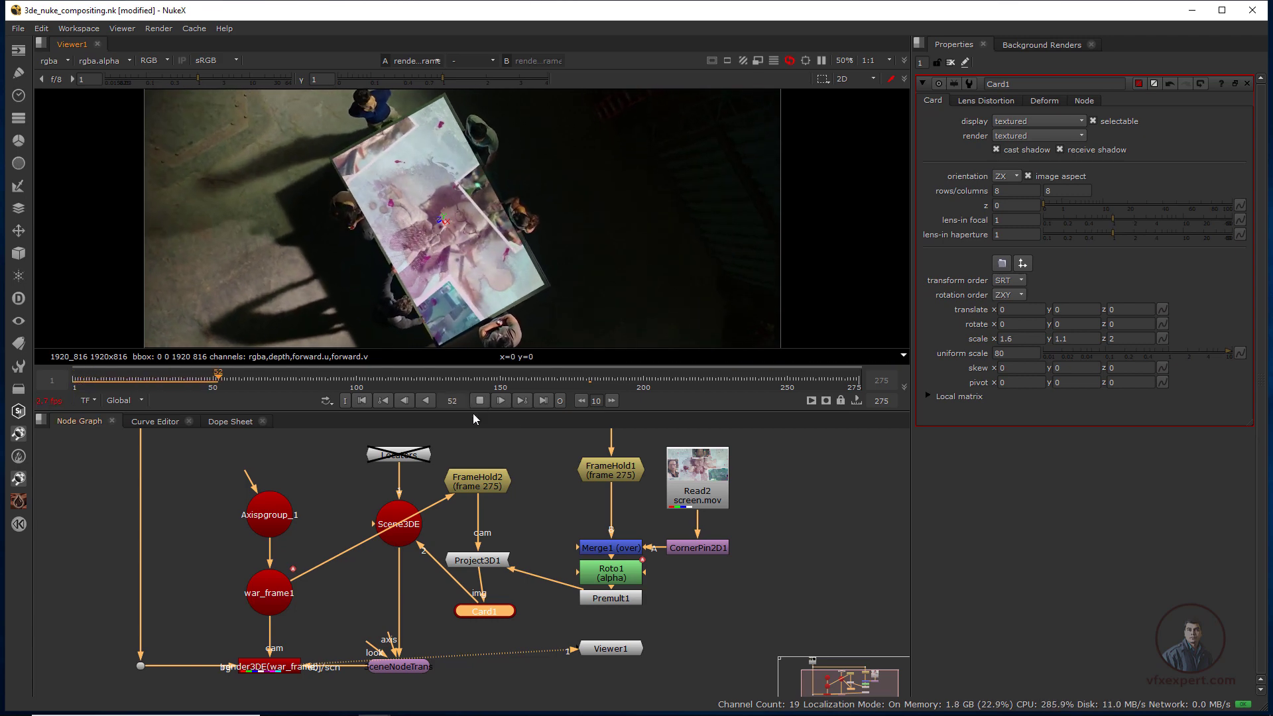
pyautogui.click(521, 380)
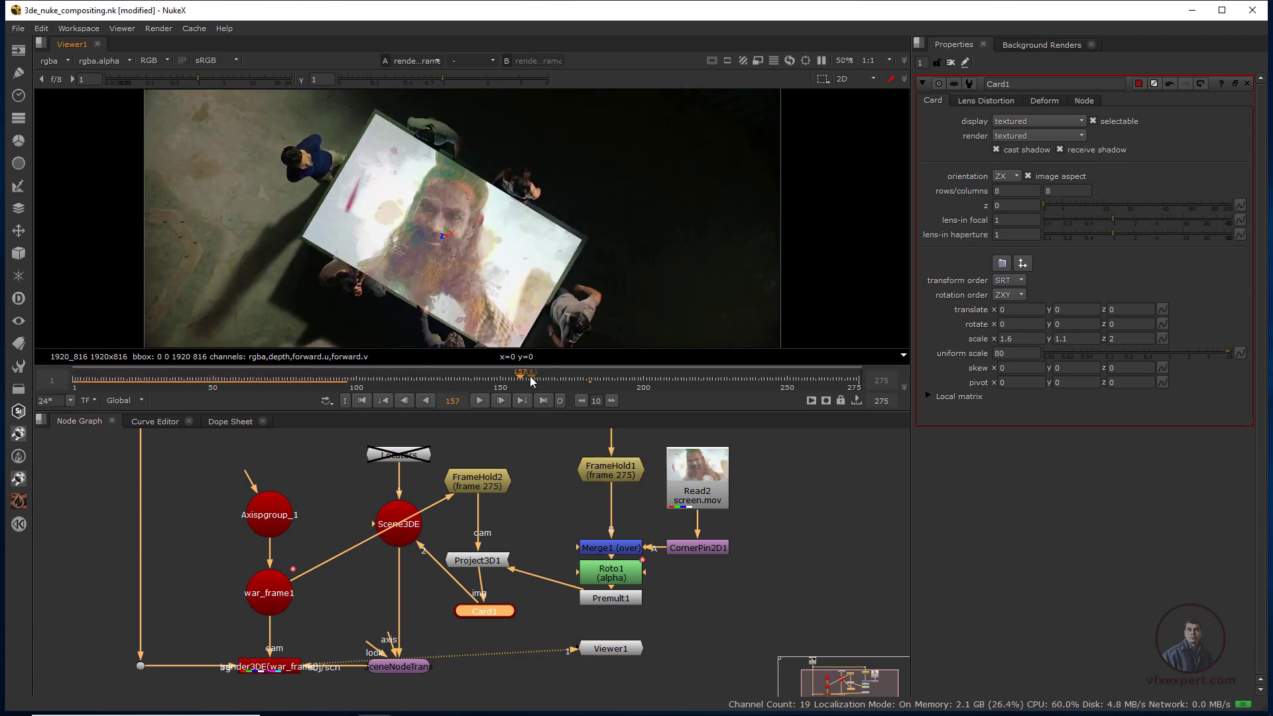
pyautogui.click(656, 378)
pyautogui.click(702, 378)
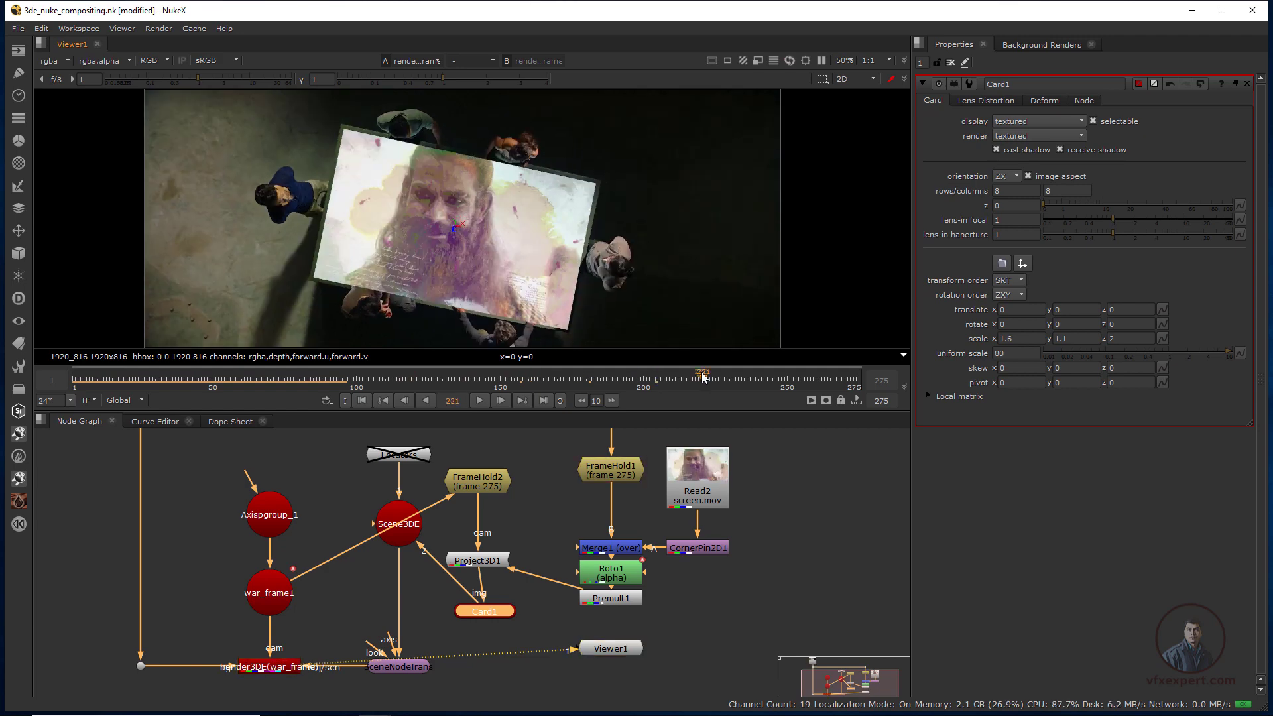
pyautogui.click(733, 378)
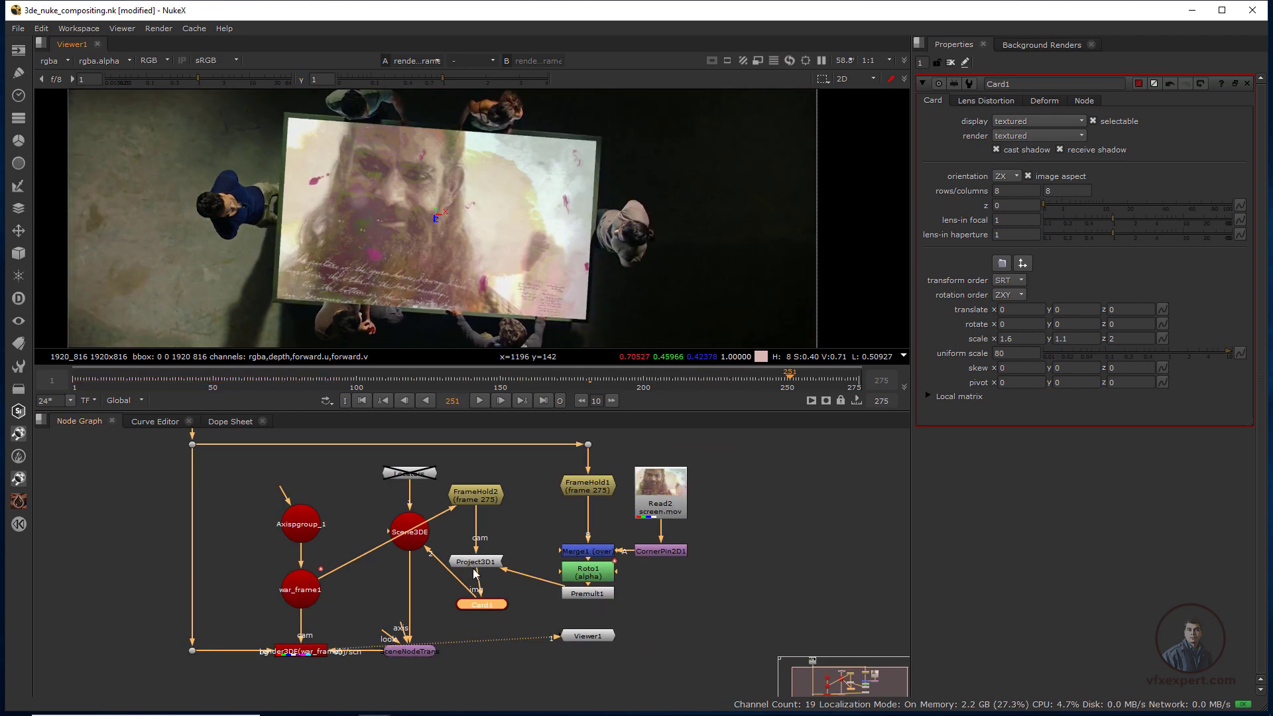
# - Move the render3DE(war_frame) node down slightly and disconnect its bg input from the Read1 plate's dot
pyautogui.moveTo(553, 467); pyautogui.dragTo(555, 476, button='middle')
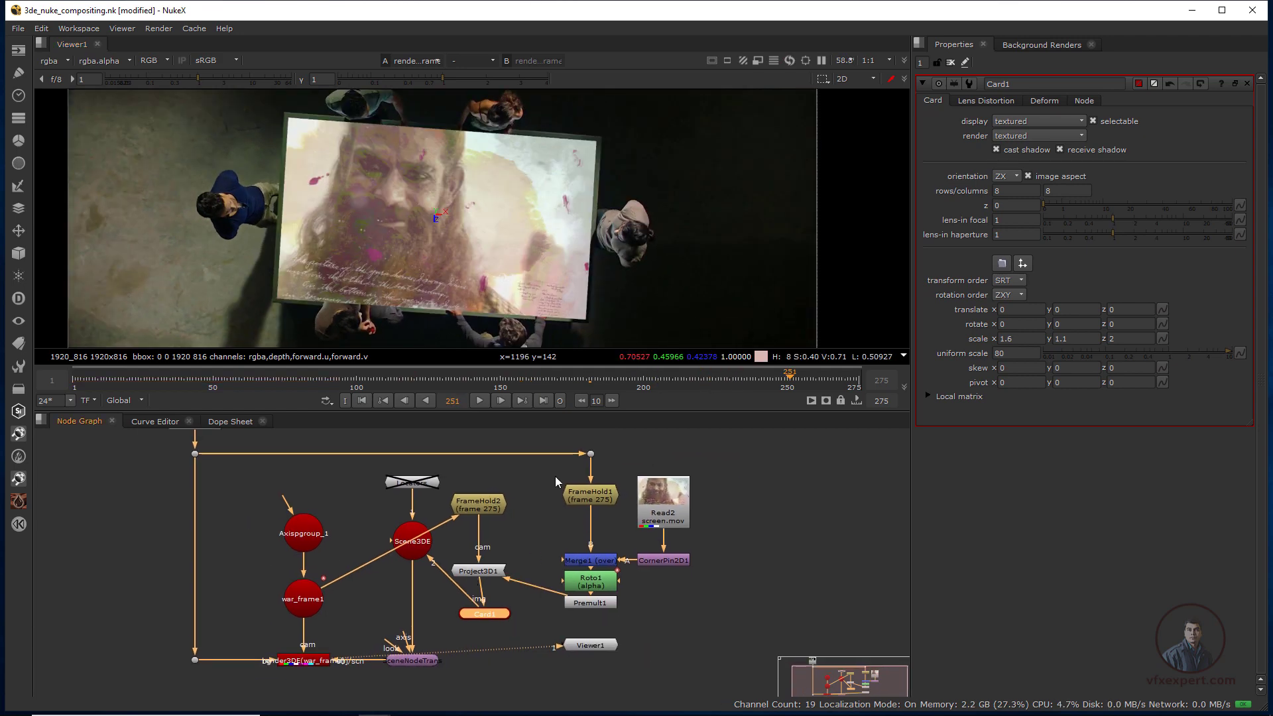
pyautogui.scroll(6, 371, 635)
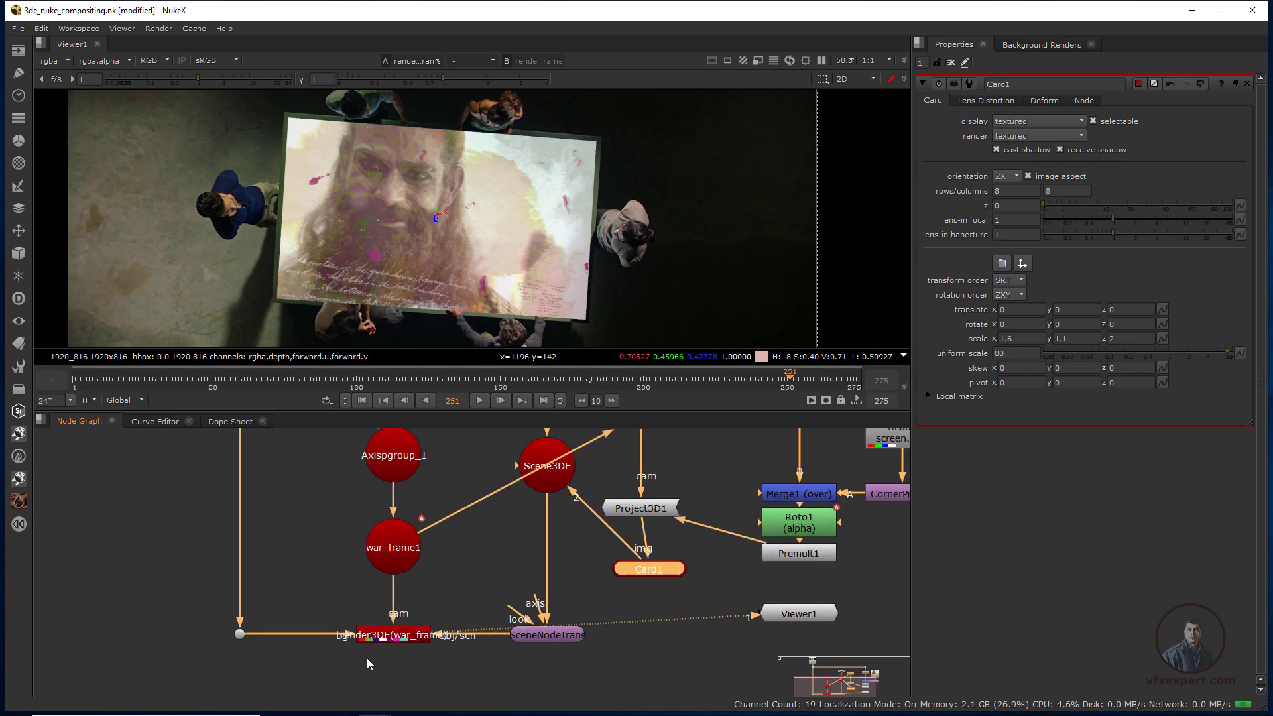
pyautogui.click(368, 629)
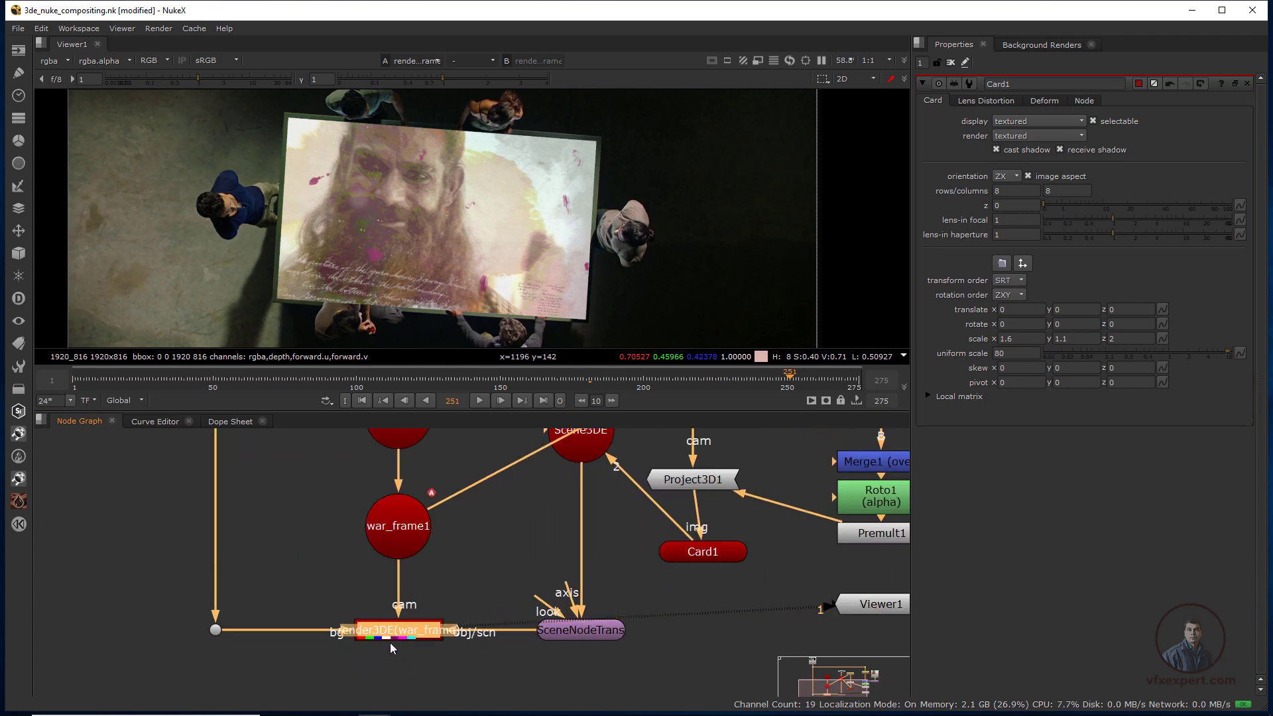
pyautogui.moveTo(380, 638); pyautogui.dragTo(378, 656)
pyautogui.scroll(-5, 253, 647)
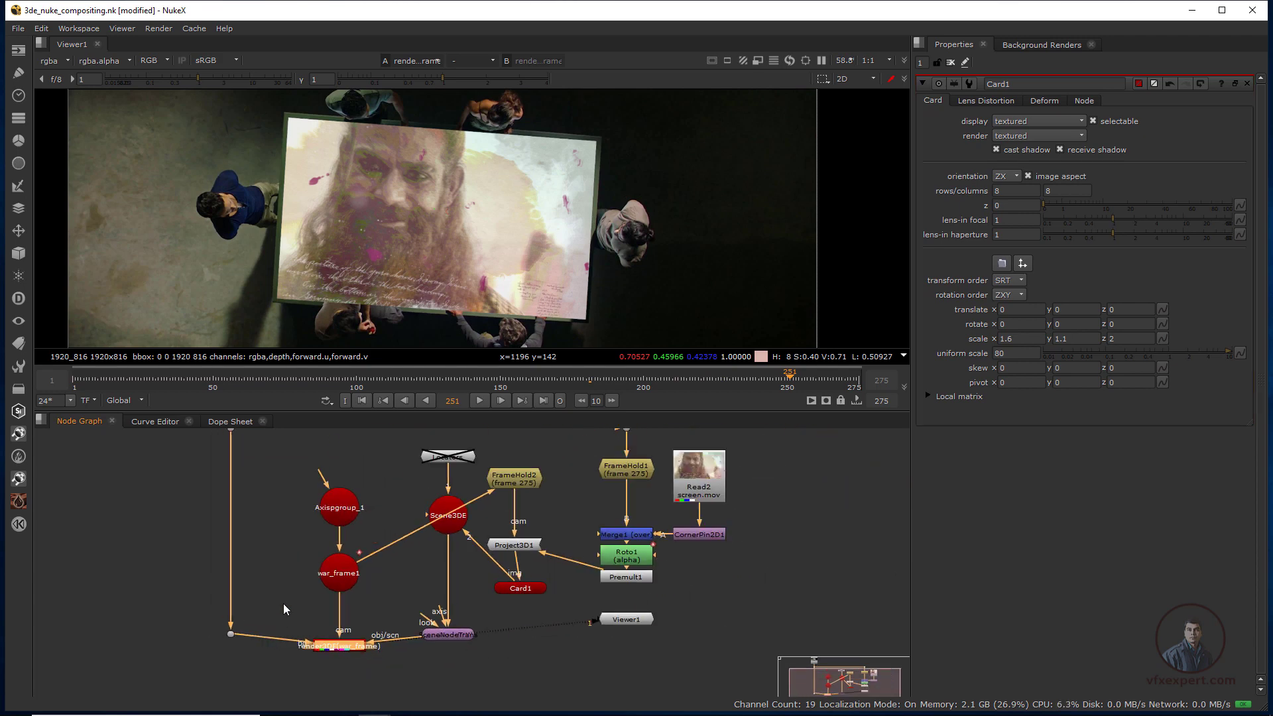
pyautogui.scroll(5, 367, 694)
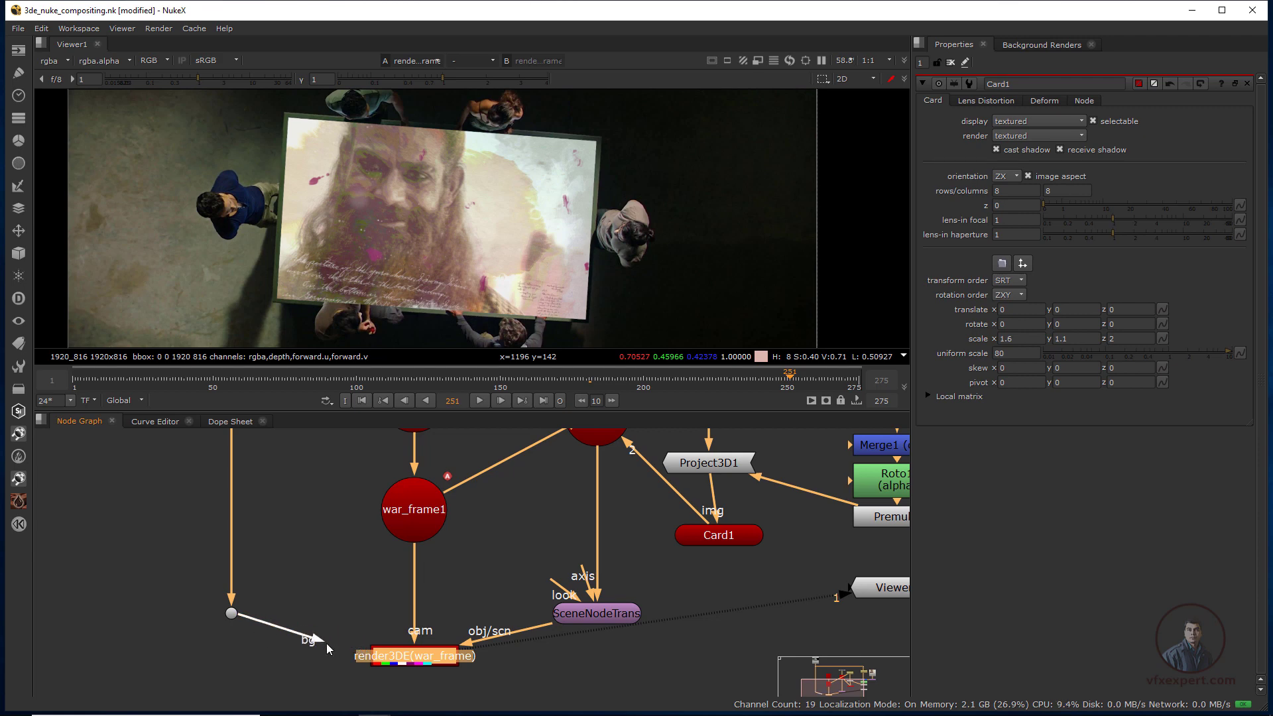
pyautogui.moveTo(269, 648); pyautogui.dragTo(253, 651)
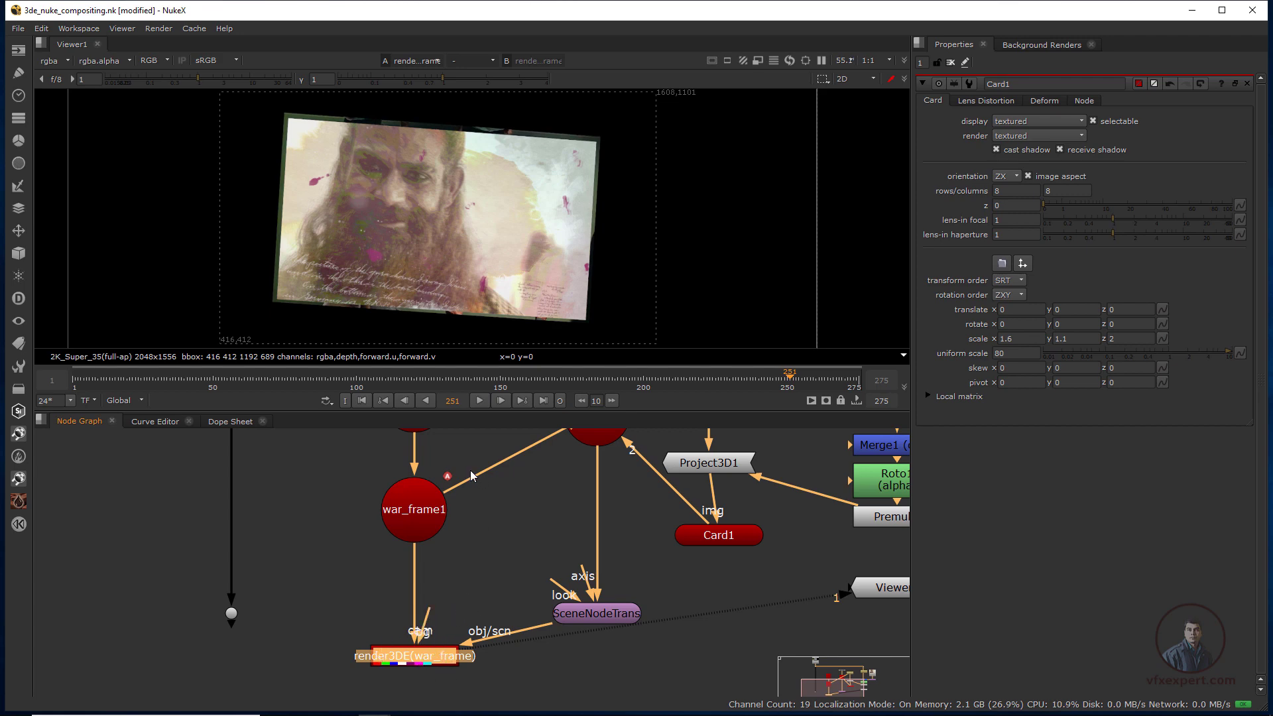
# - Add a Constant node beside render3DE(war_frame) and connect the render's bg input to it
pyautogui.scroll(-2, 434, 626)
pyautogui.moveTo(407, 505); pyautogui.dragTo(411, 590, button='middle')
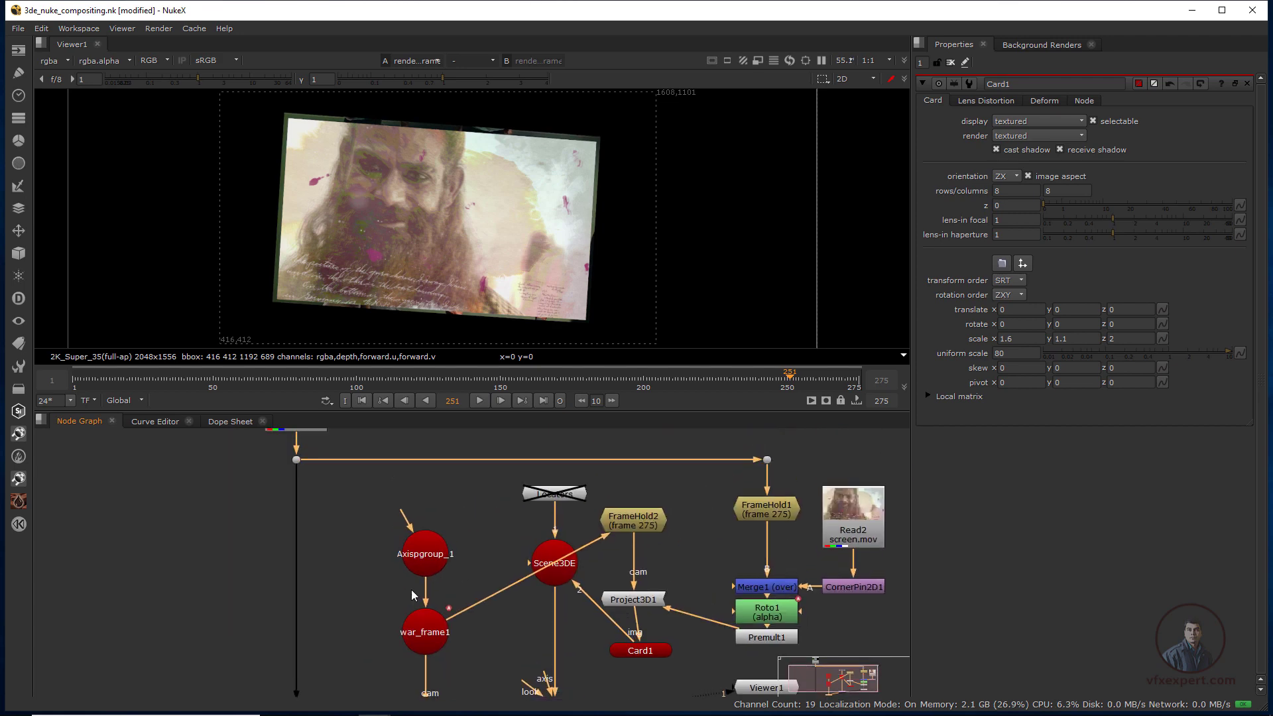
pyautogui.moveTo(363, 473); pyautogui.dragTo(379, 555, button='middle')
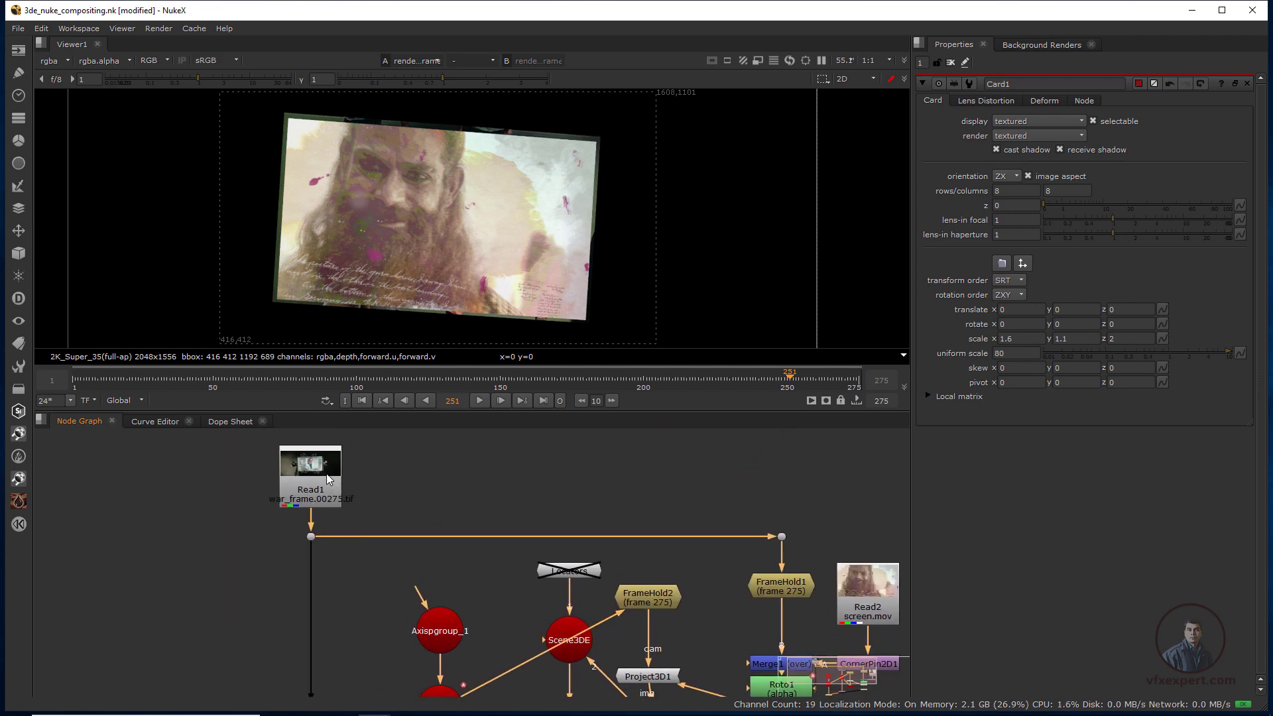
pyautogui.scroll(-3, 363, 524)
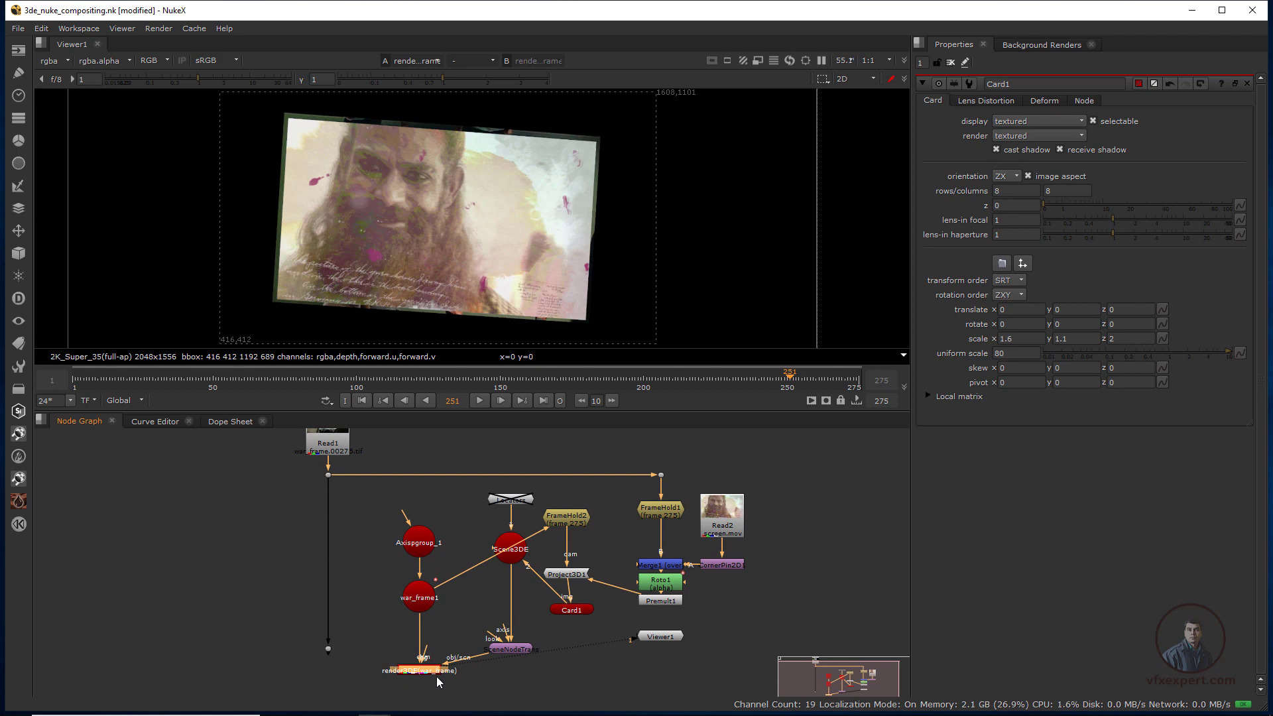
pyautogui.scroll(3, 438, 682)
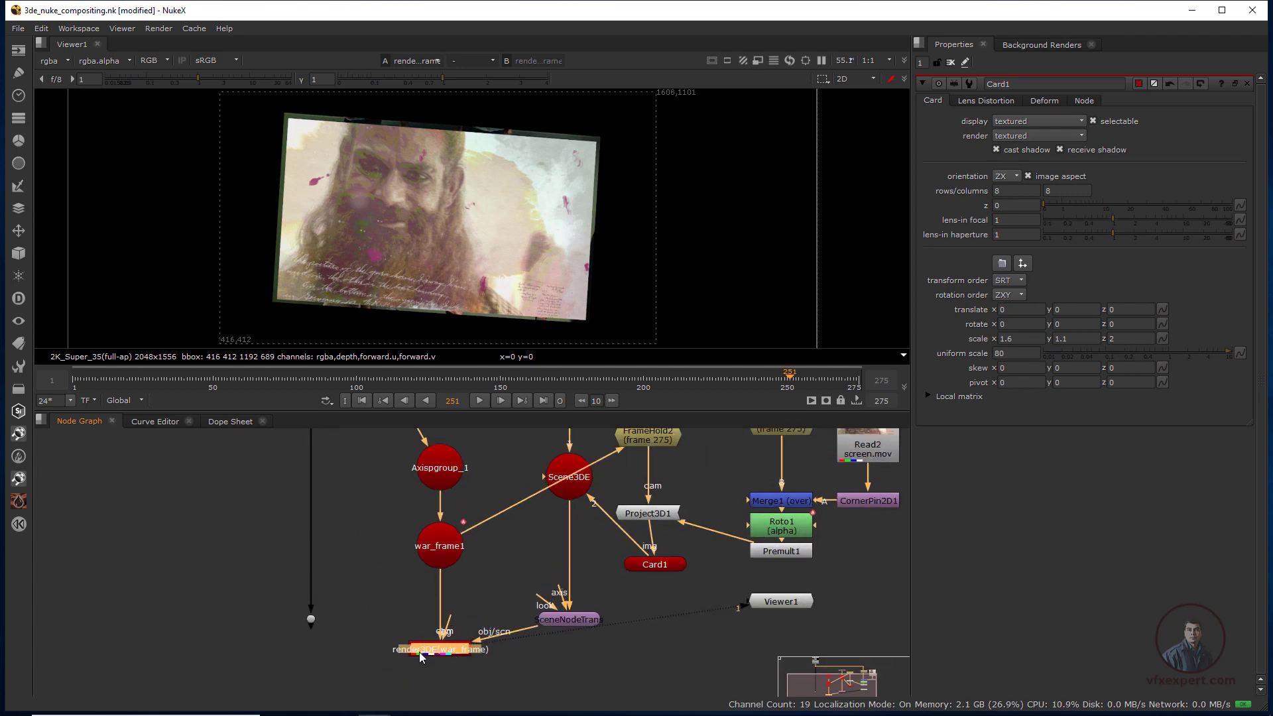
pyautogui.click(16, 52)
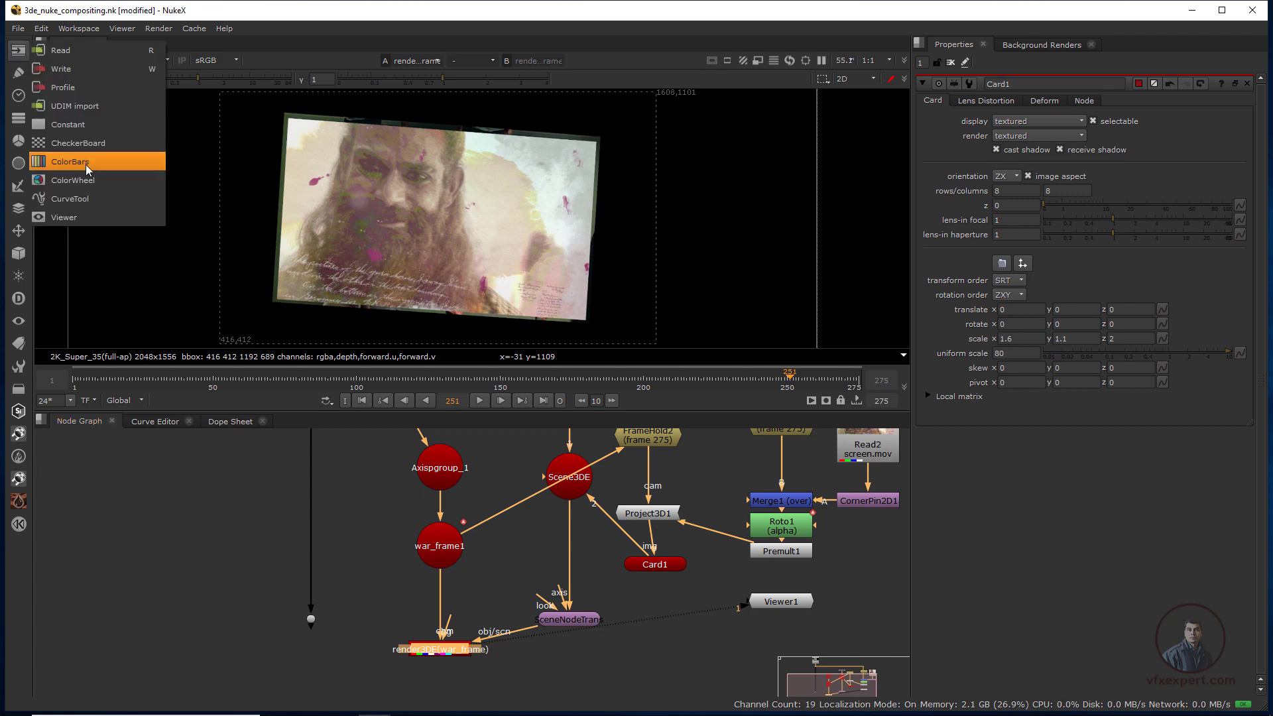
pyautogui.click(81, 129)
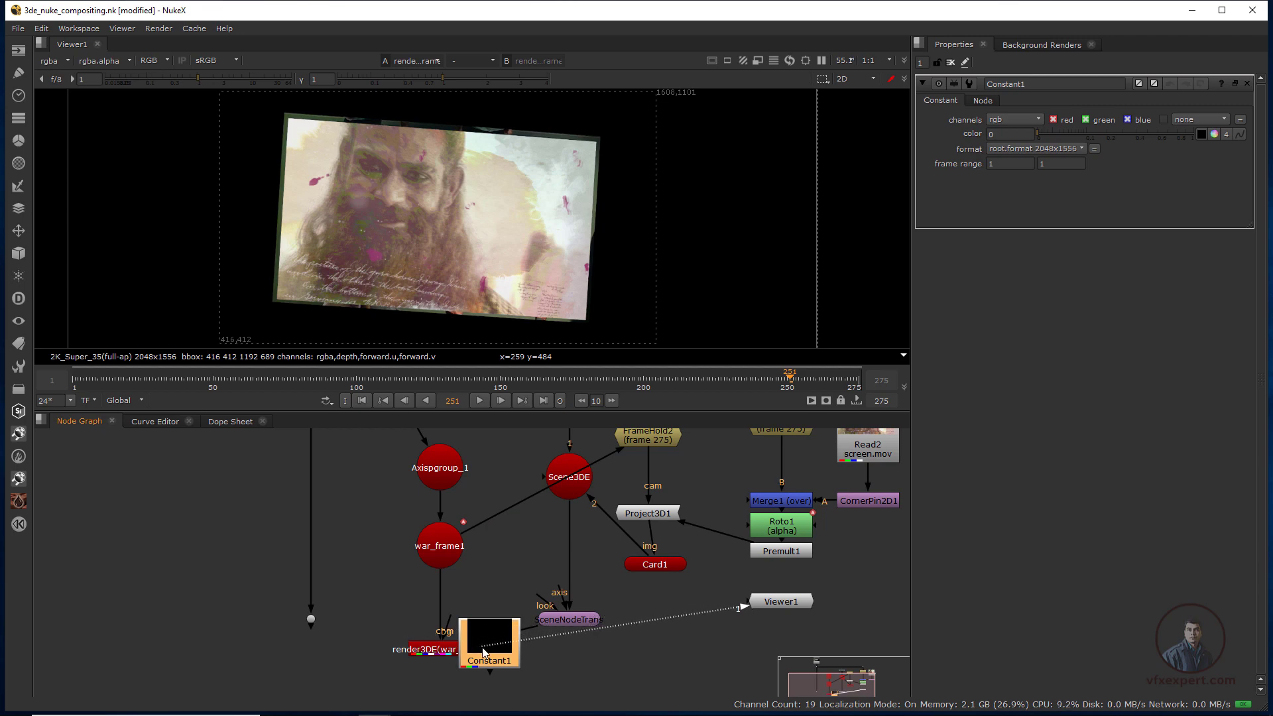
pyautogui.moveTo(462, 650)
pyautogui.mouseDown()
pyautogui.moveTo(405, 688)
pyautogui.moveTo(443, 651)
pyautogui.mouseUp()
pyautogui.moveTo(383, 682); pyautogui.dragTo(374, 650)
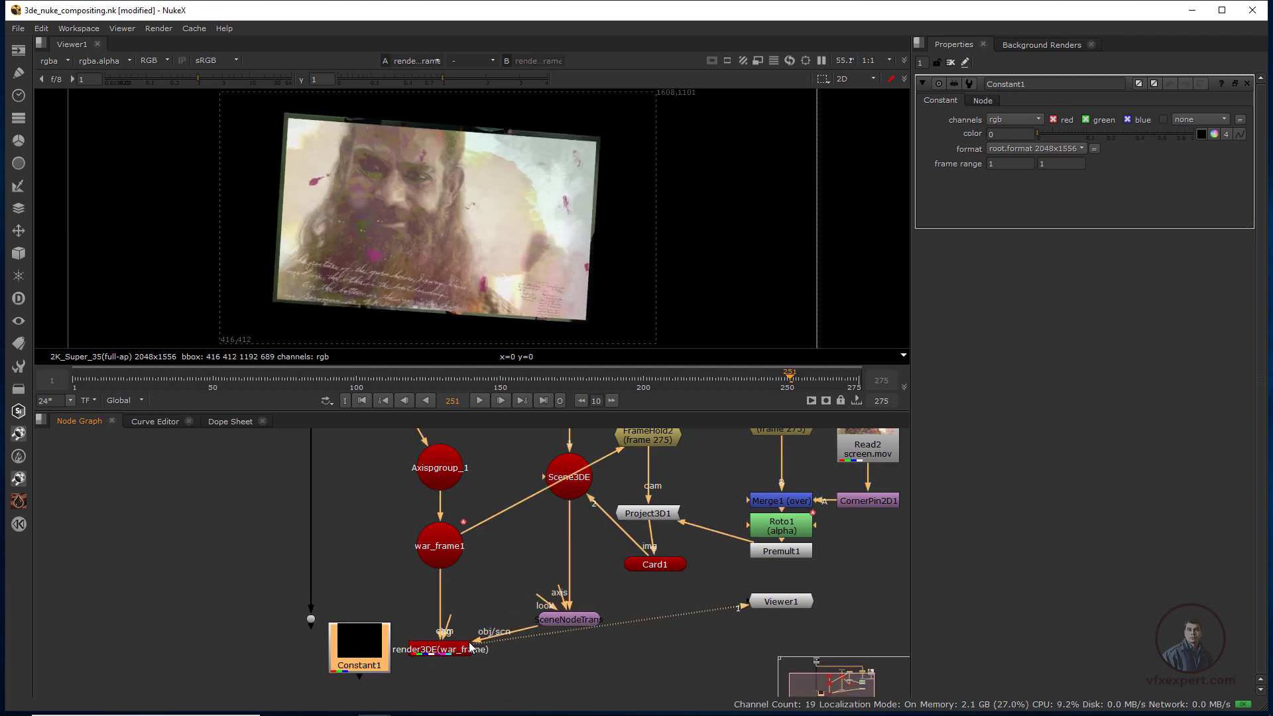
pyautogui.moveTo(448, 623); pyautogui.dragTo(365, 657)
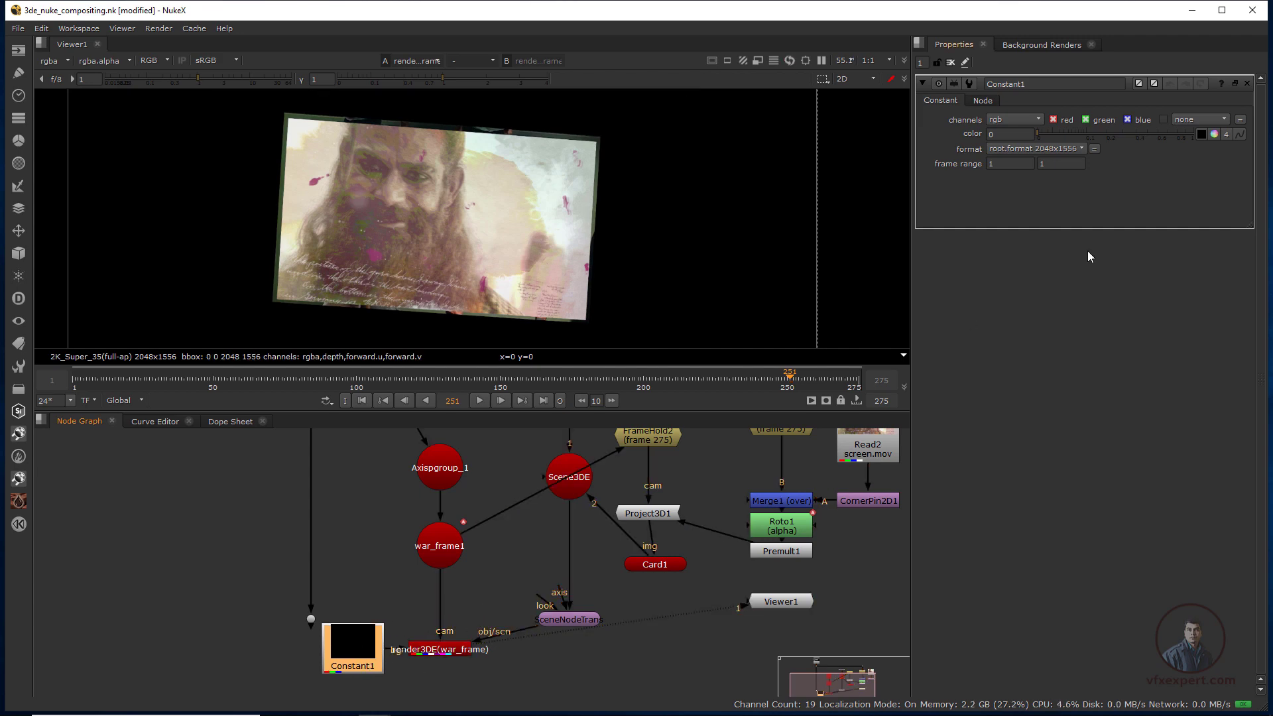
# - Set Constant1's format to 1920_816 and open Read1's properties to compare the plate format
pyautogui.click(1072, 148)
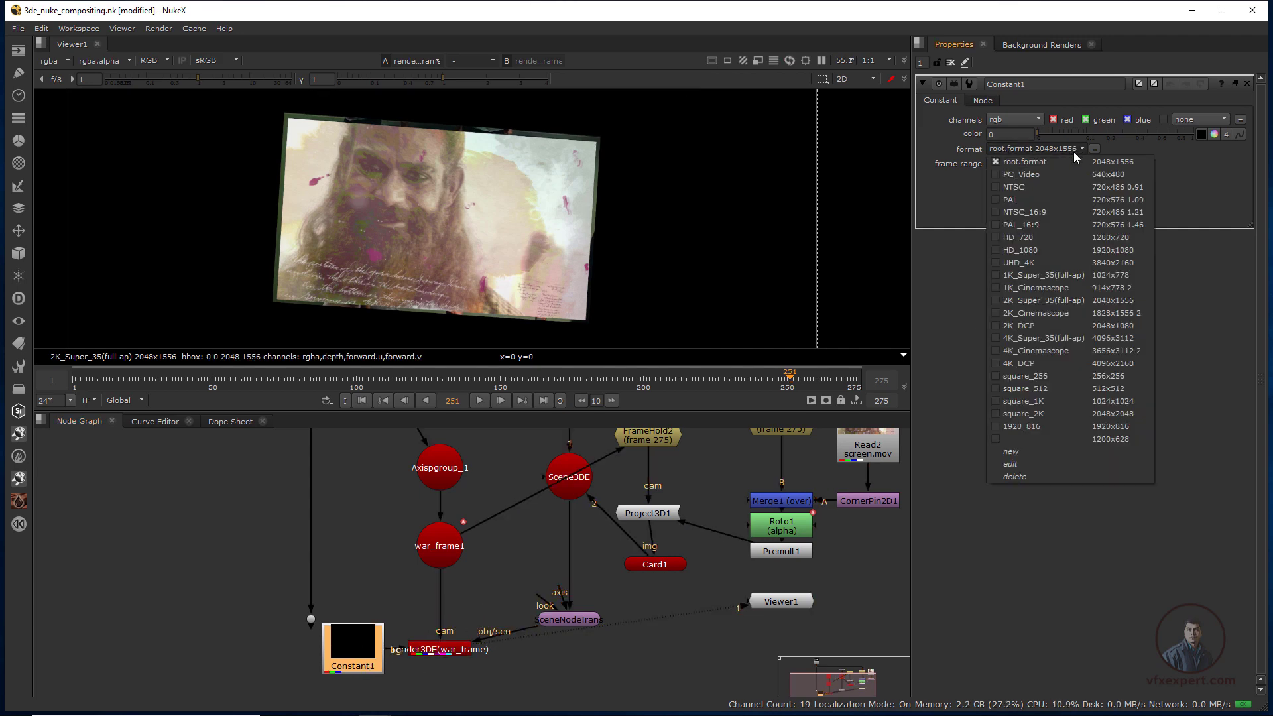
pyautogui.click(1131, 428)
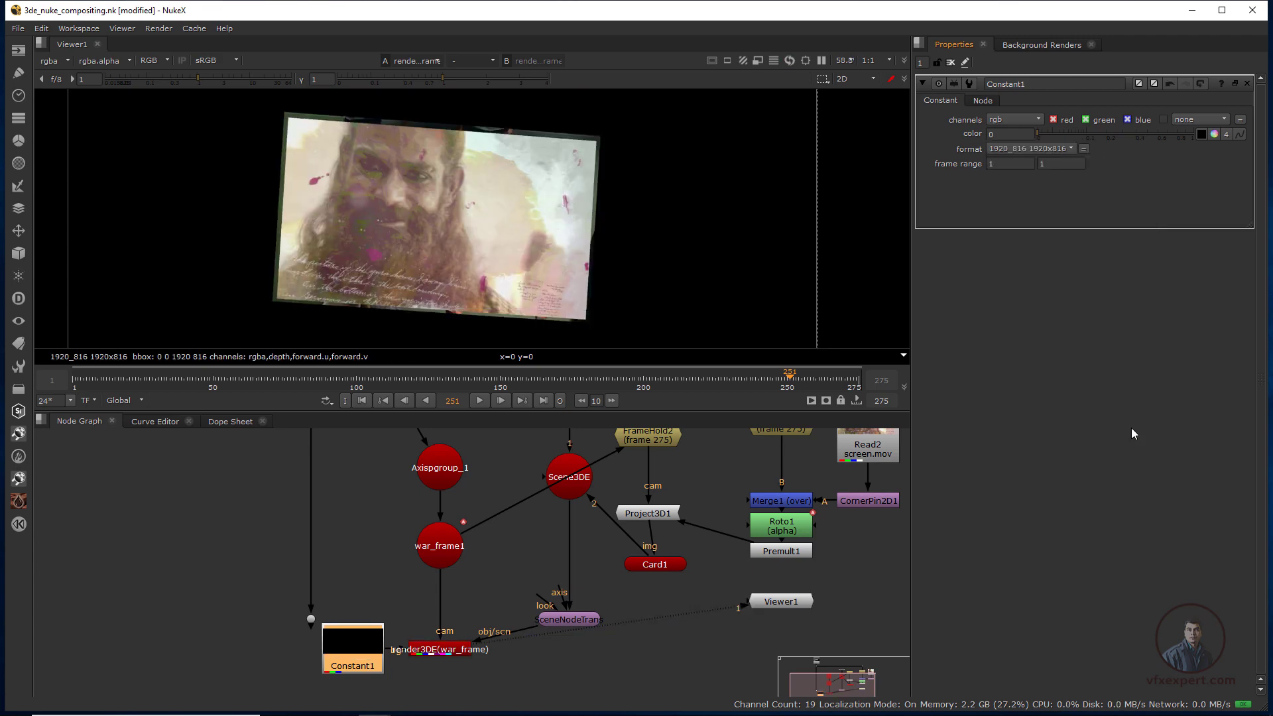
pyautogui.scroll(-3, 436, 589)
pyautogui.scroll(5, 357, 521)
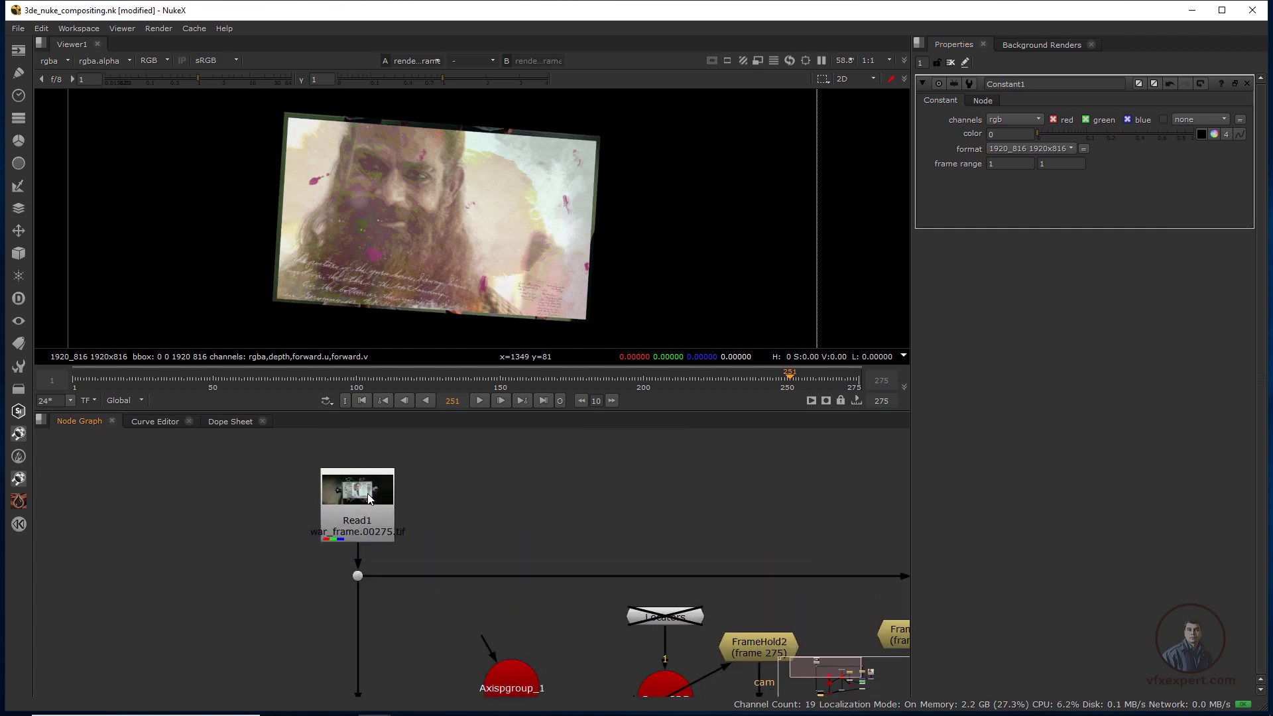
pyautogui.doubleClick(357, 521)
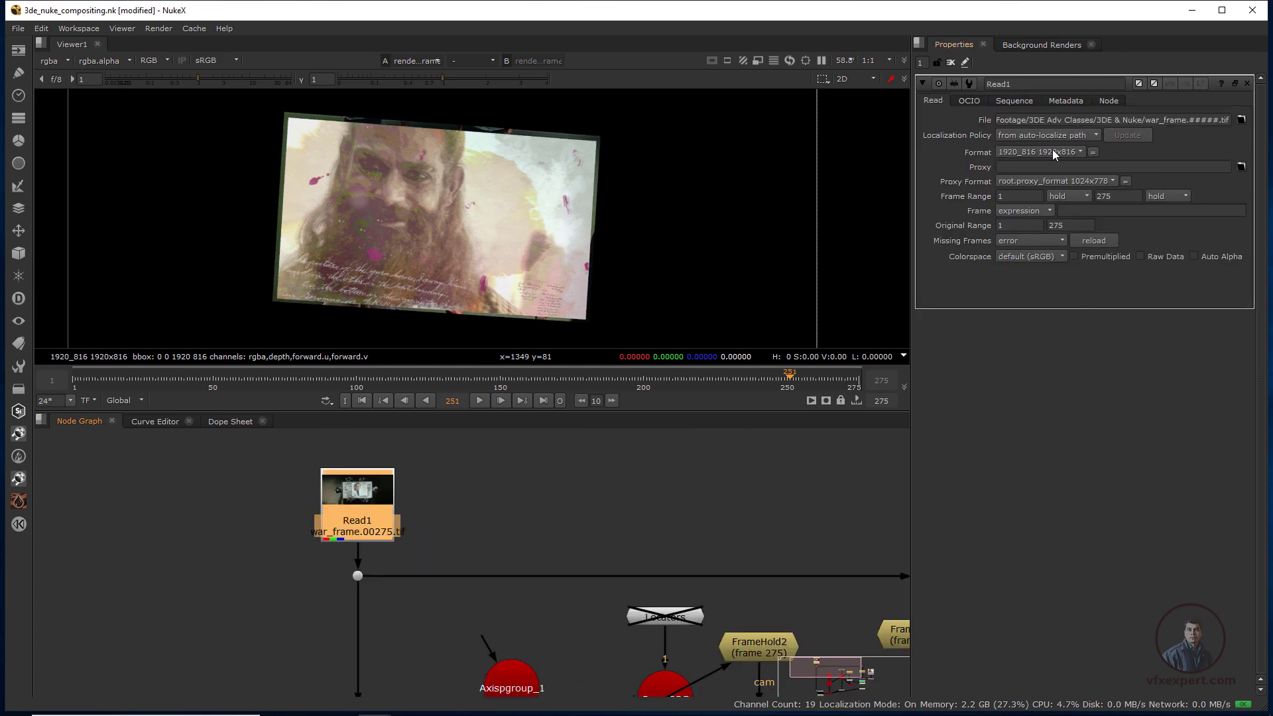
# - Move Constant1 up beside war_frame1, above the render3DE(war_frame) node, to tidy the background connection
pyautogui.scroll(-2, 587, 557)
pyautogui.moveTo(627, 662); pyautogui.dragTo(557, 478, button='middle')
pyautogui.scroll(2, 464, 620)
pyautogui.moveTo(363, 630); pyautogui.dragTo(383, 548)
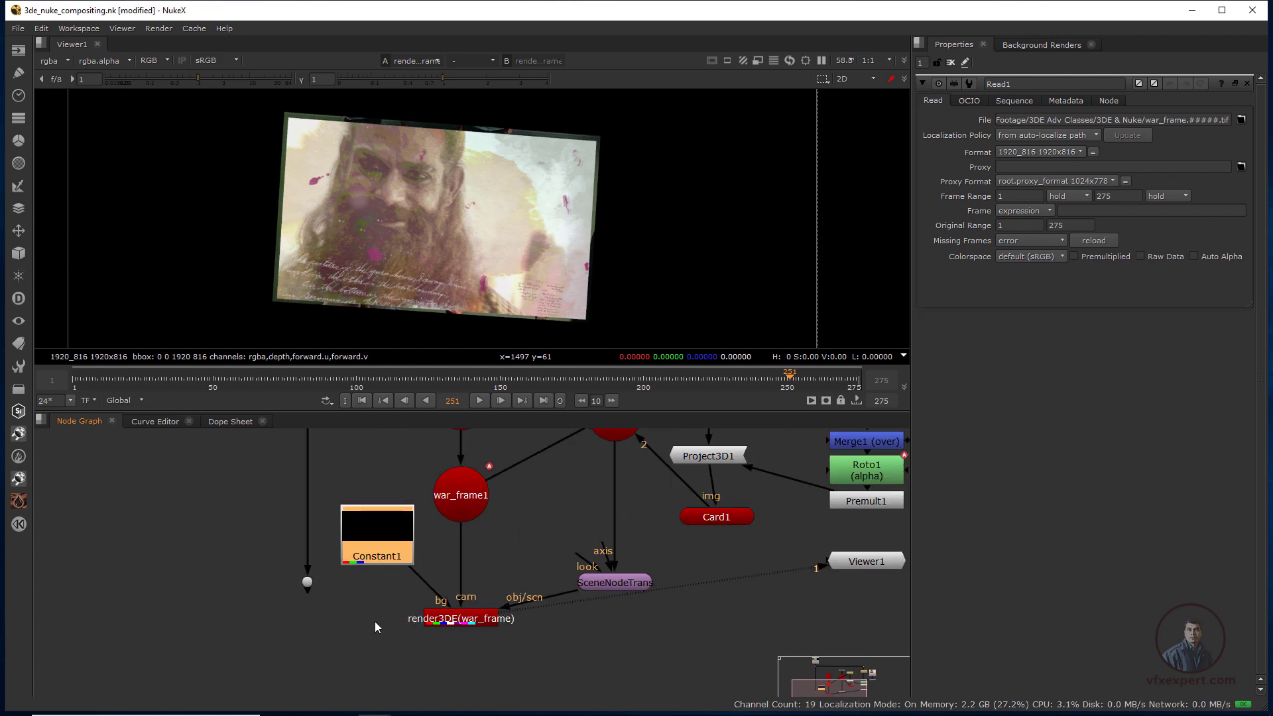
# - Scrub the timeline to check the render3DE(war_frame) output over the black background
pyautogui.click(480, 619)
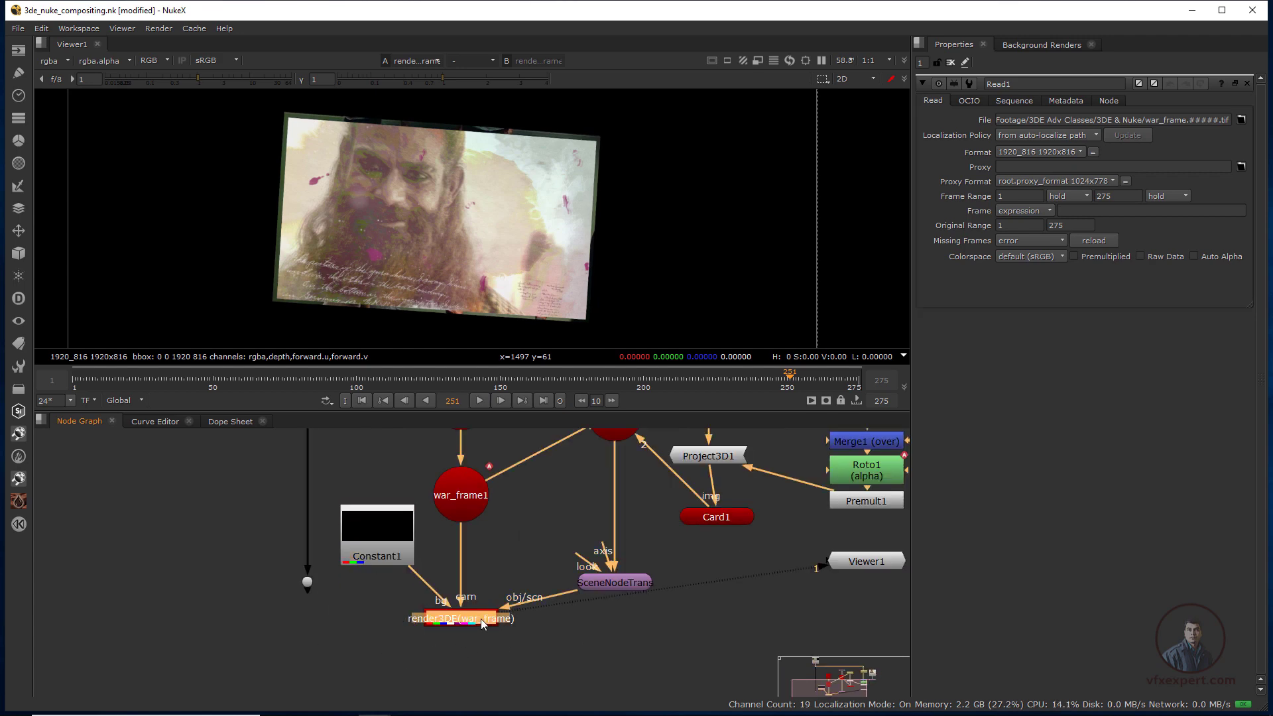
pyautogui.scroll(-2, 491, 278)
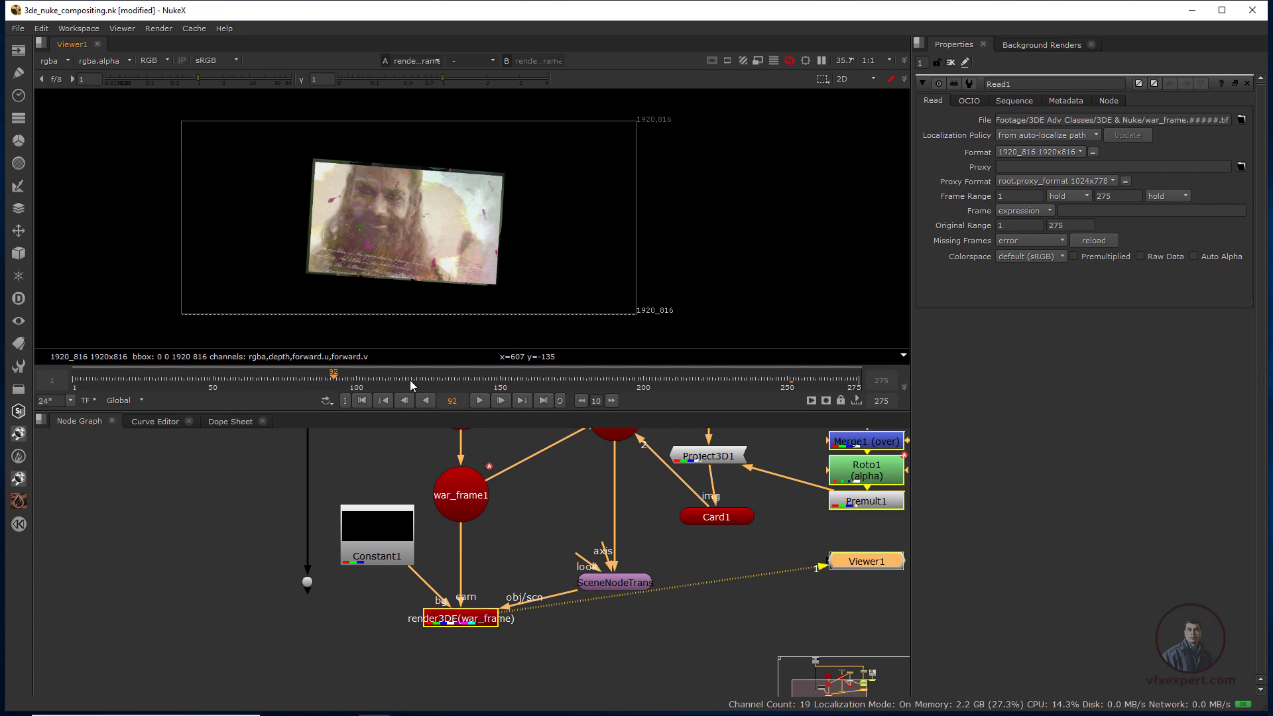
pyautogui.moveTo(410, 380); pyautogui.dragTo(538, 383)
pyautogui.scroll(-2, 436, 227)
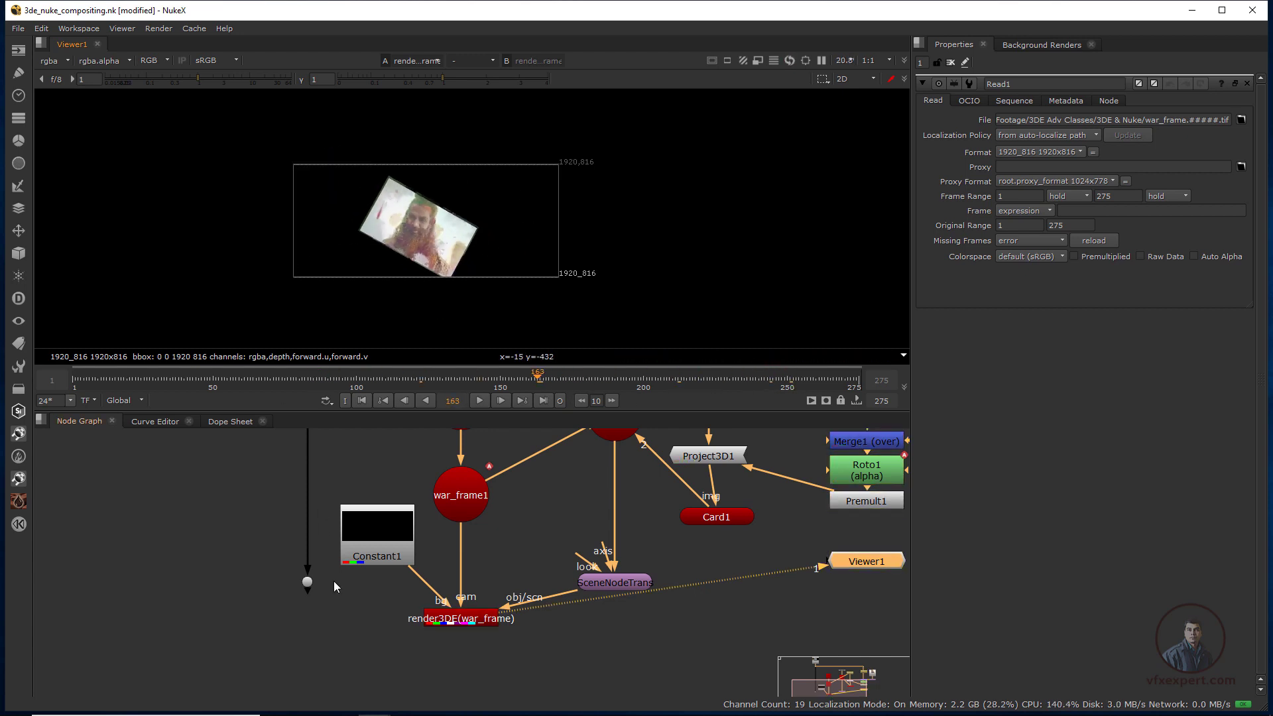
# - Add a Merge node below render3DE(war_frame), connect its B input to the Read1 plate's dot, and lower the dot level with it
pyautogui.scroll(-3, 400, 610)
pyautogui.moveTo(471, 580); pyautogui.dragTo(513, 591, button='middle')
pyautogui.scroll(1, 368, 607)
pyautogui.moveTo(392, 603); pyautogui.dragTo(388, 651)
pyautogui.scroll(2, 436, 660)
pyautogui.moveTo(438, 660); pyautogui.dragTo(404, 627, button='middle')
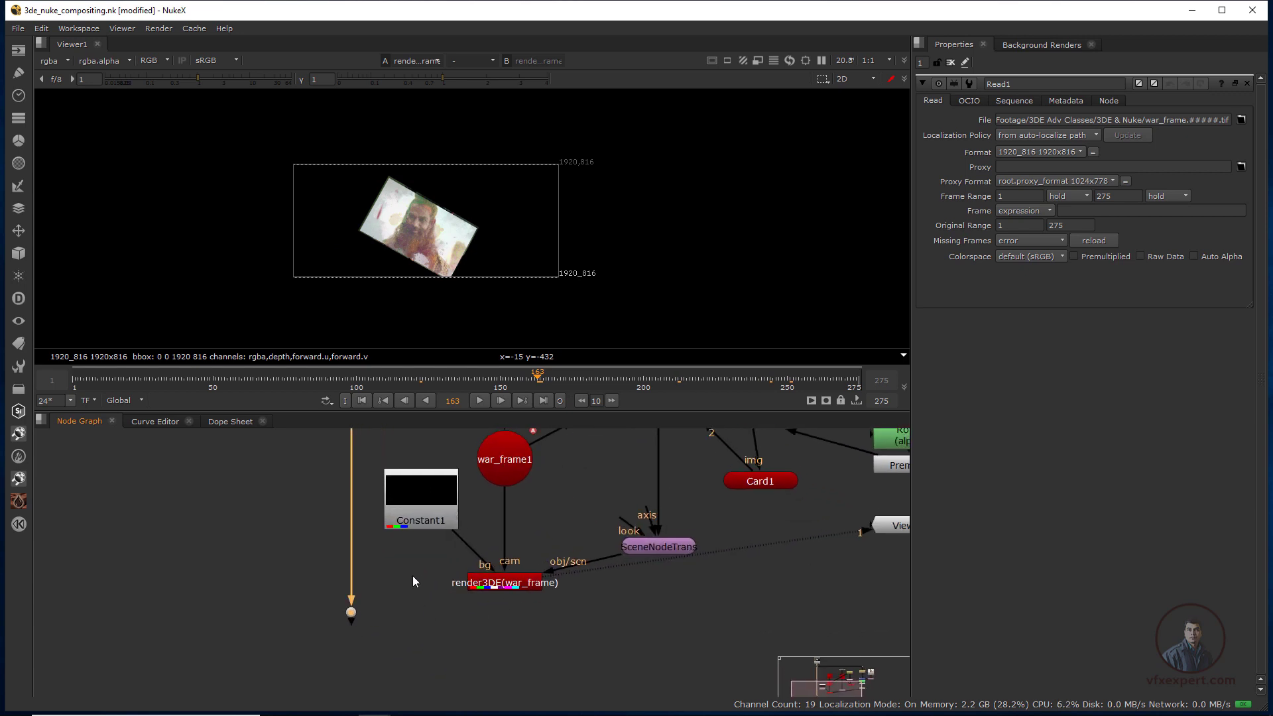
pyautogui.scroll(1, 351, 622)
pyautogui.click(488, 632)
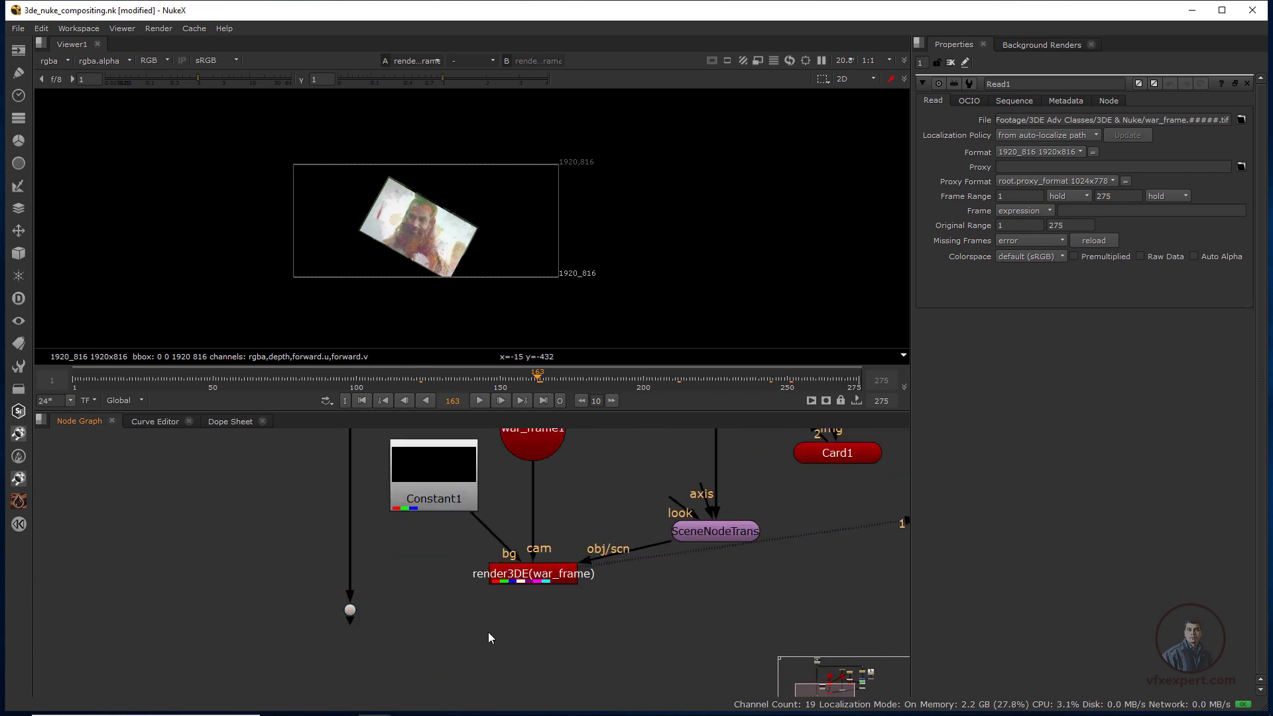
pyautogui.press('m')
pyautogui.moveTo(553, 656); pyautogui.dragTo(350, 610)
pyautogui.moveTo(351, 616); pyautogui.dragTo(341, 668)
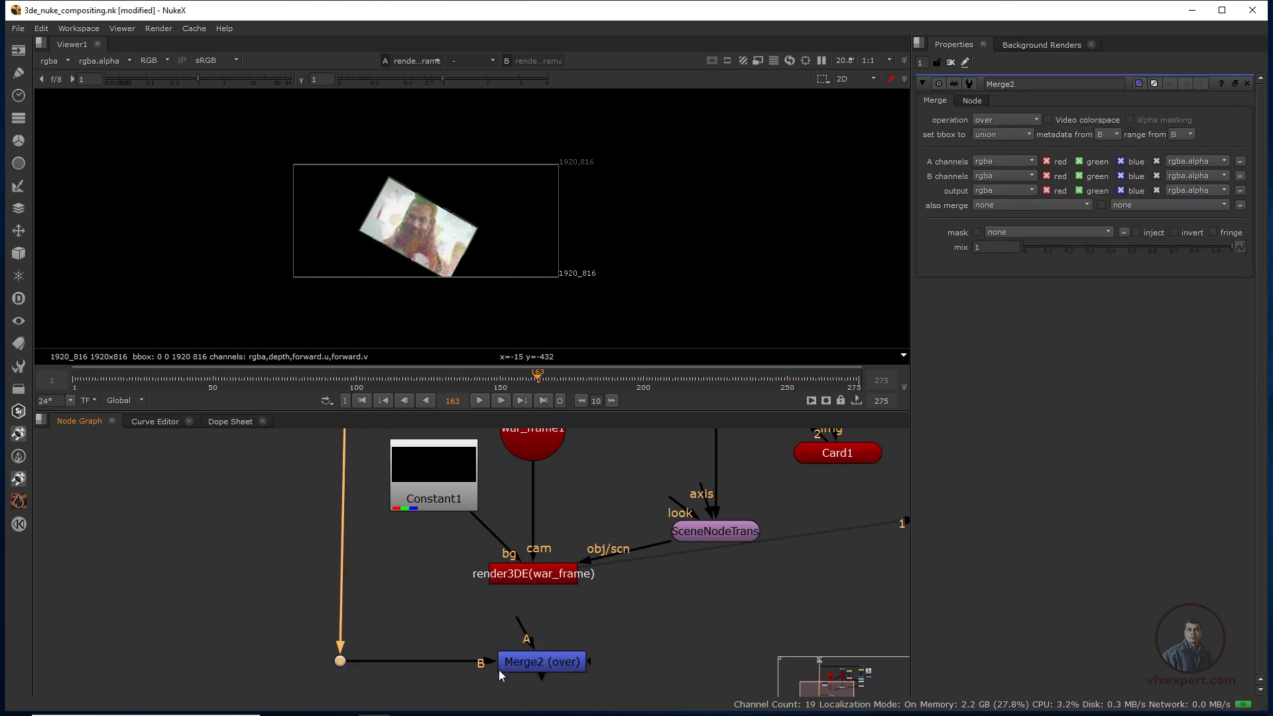
# - Connect Merge2's A input to render3DE(war_frame), align the node beneath it, and inspect the merged result in the viewer
pyautogui.moveTo(543, 669); pyautogui.dragTo(534, 576)
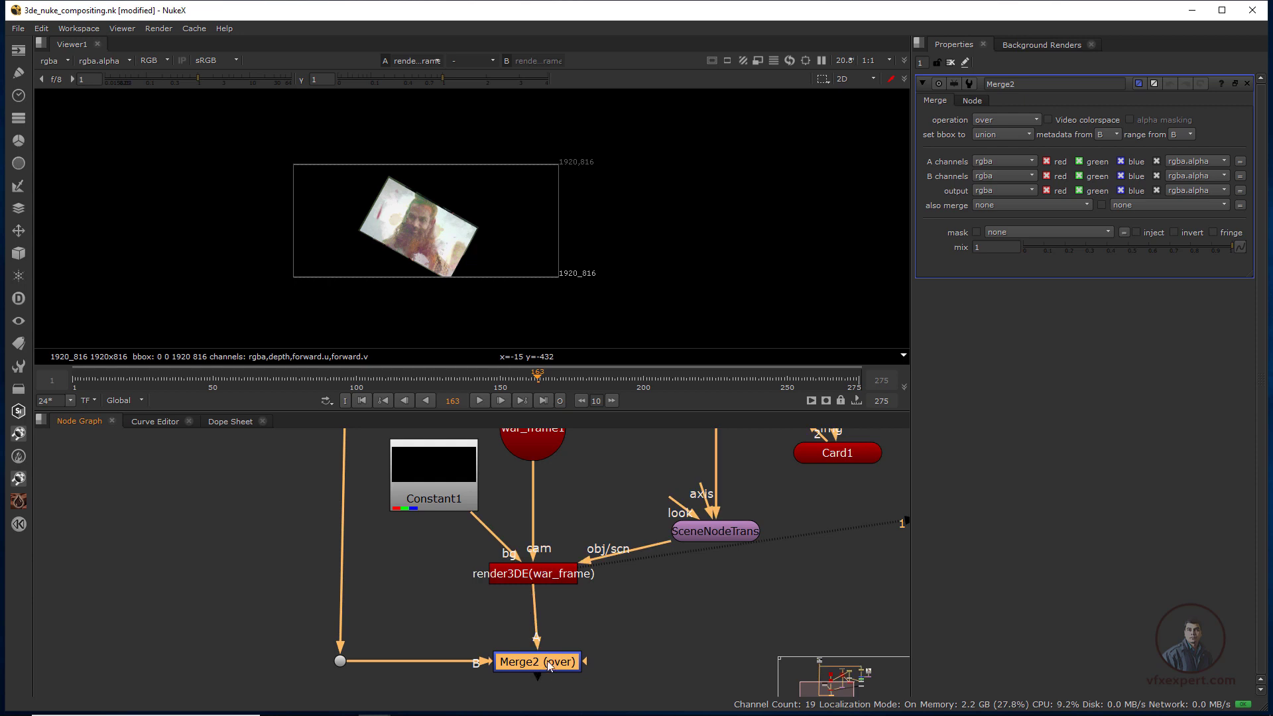
pyautogui.moveTo(547, 660); pyautogui.dragTo(543, 659)
pyautogui.press('1')
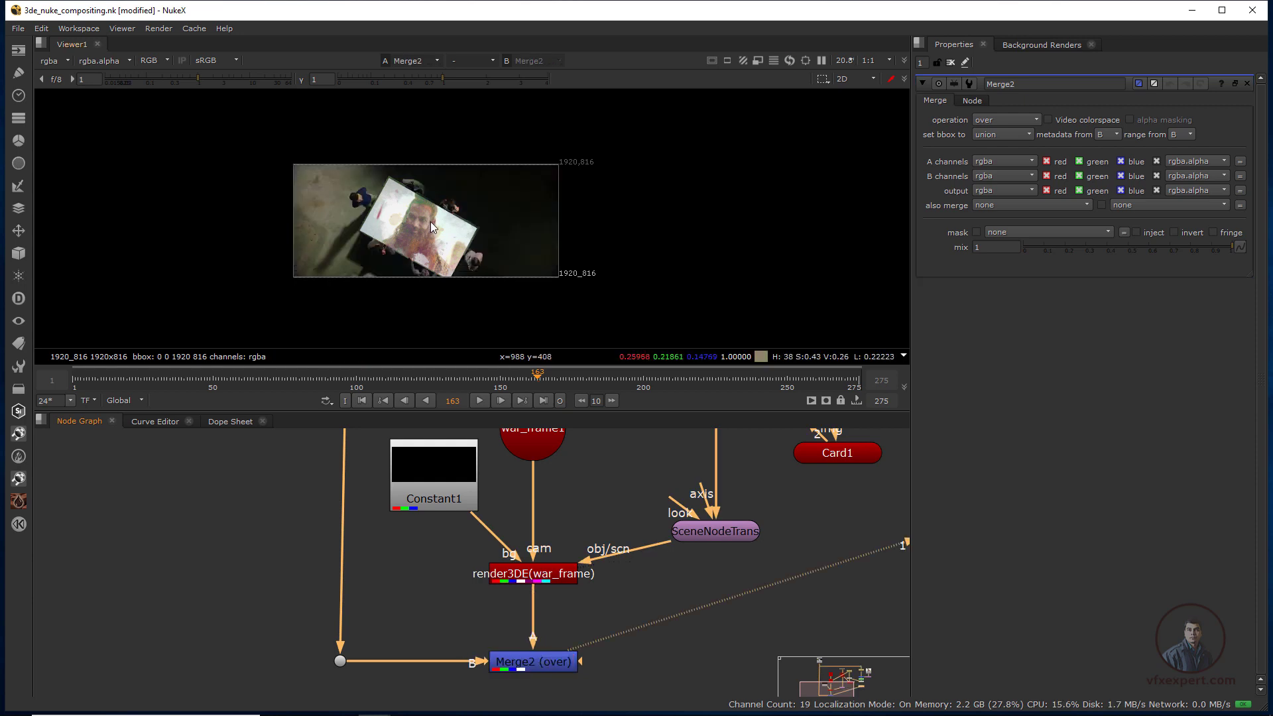
pyautogui.scroll(5, 437, 245)
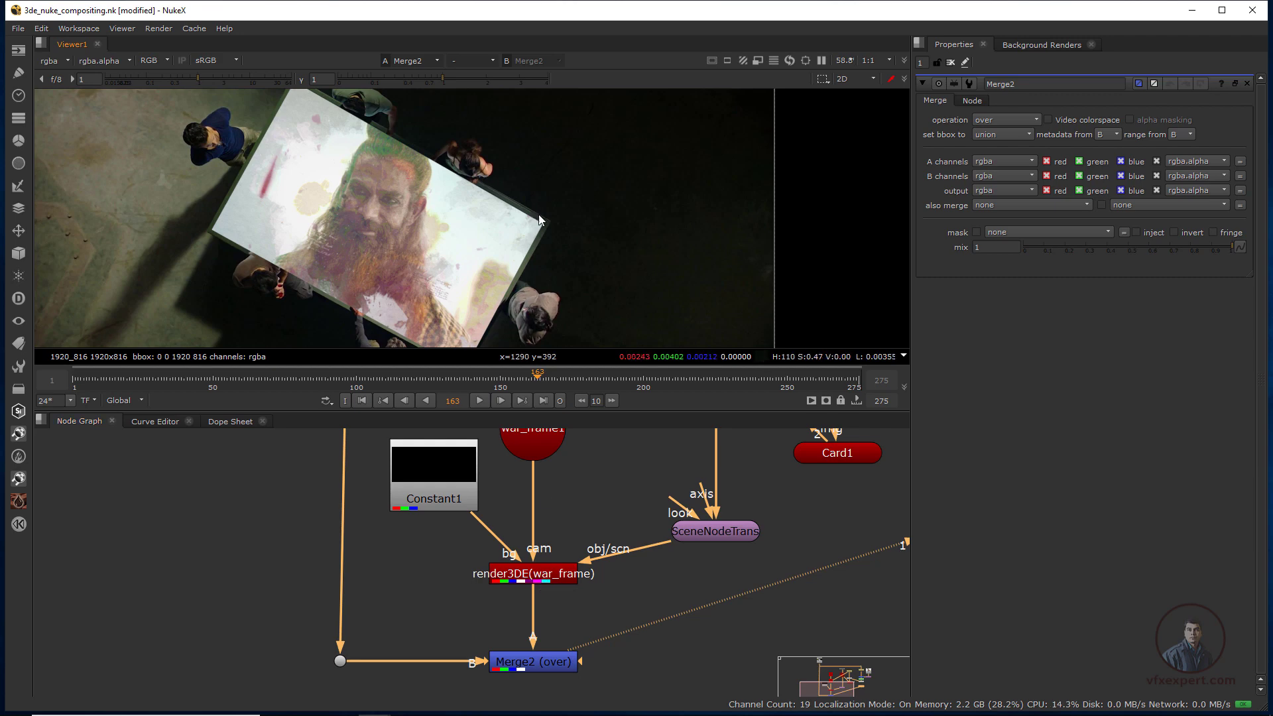
# - Insert an EdgeBlur node between render3DE(war_frame) and Merge2, placing it midway between the two nodes
pyautogui.click(536, 574)
pyautogui.press('Tab')
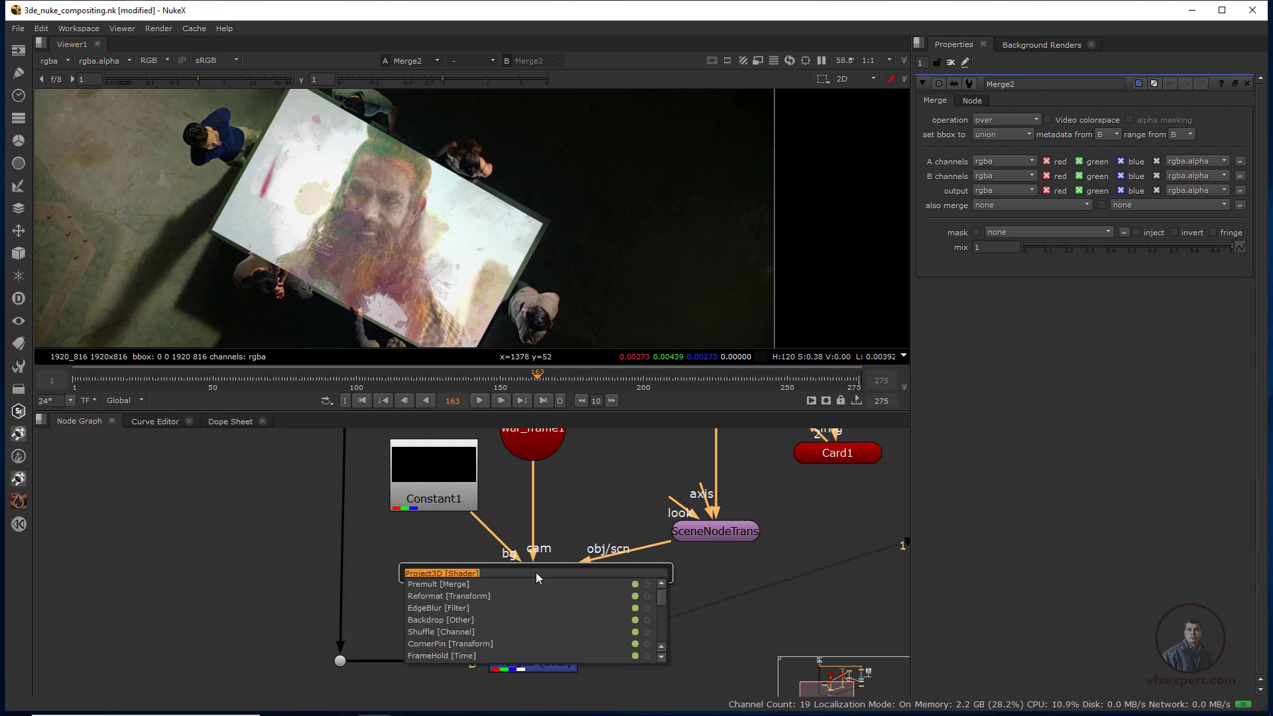
pyautogui.write('edg')
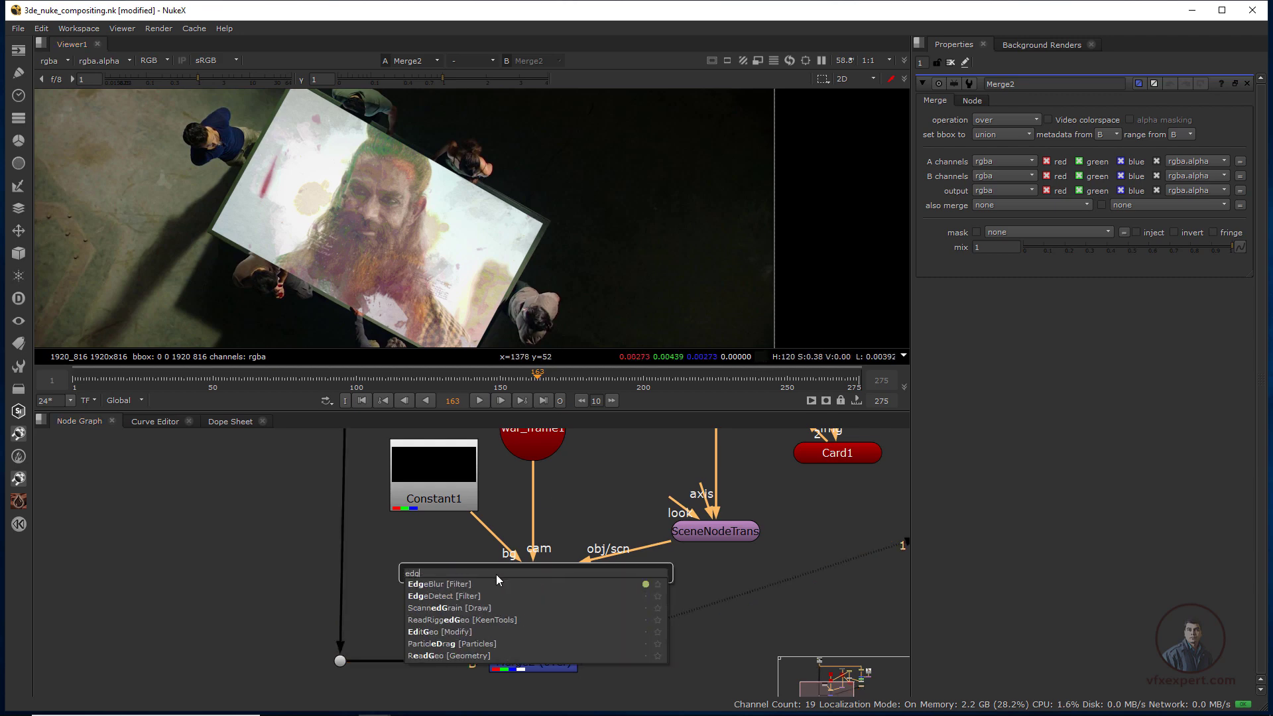
pyautogui.click(443, 584)
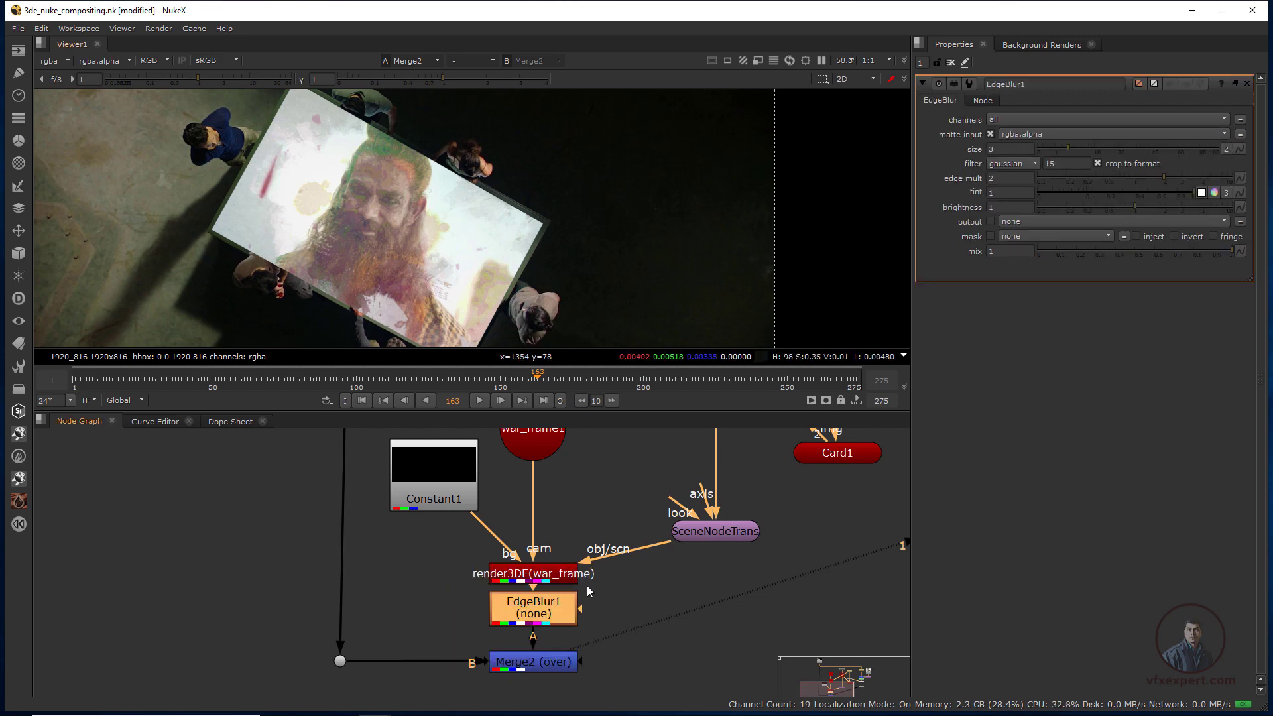
pyautogui.moveTo(539, 614); pyautogui.dragTo(538, 622)
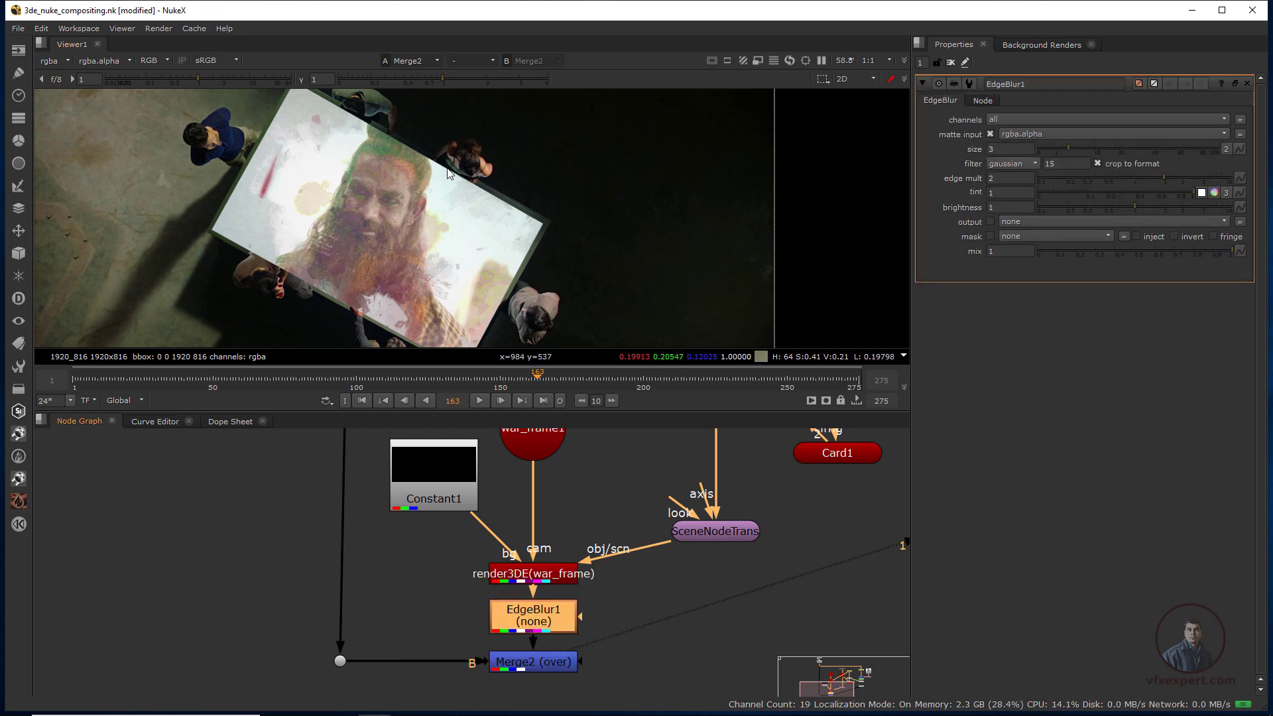
# - Open the Roto1 node's properties and show its output in the viewer
pyautogui.moveTo(723, 531); pyautogui.dragTo(578, 610, button='middle')
pyautogui.scroll(-2, 669, 550)
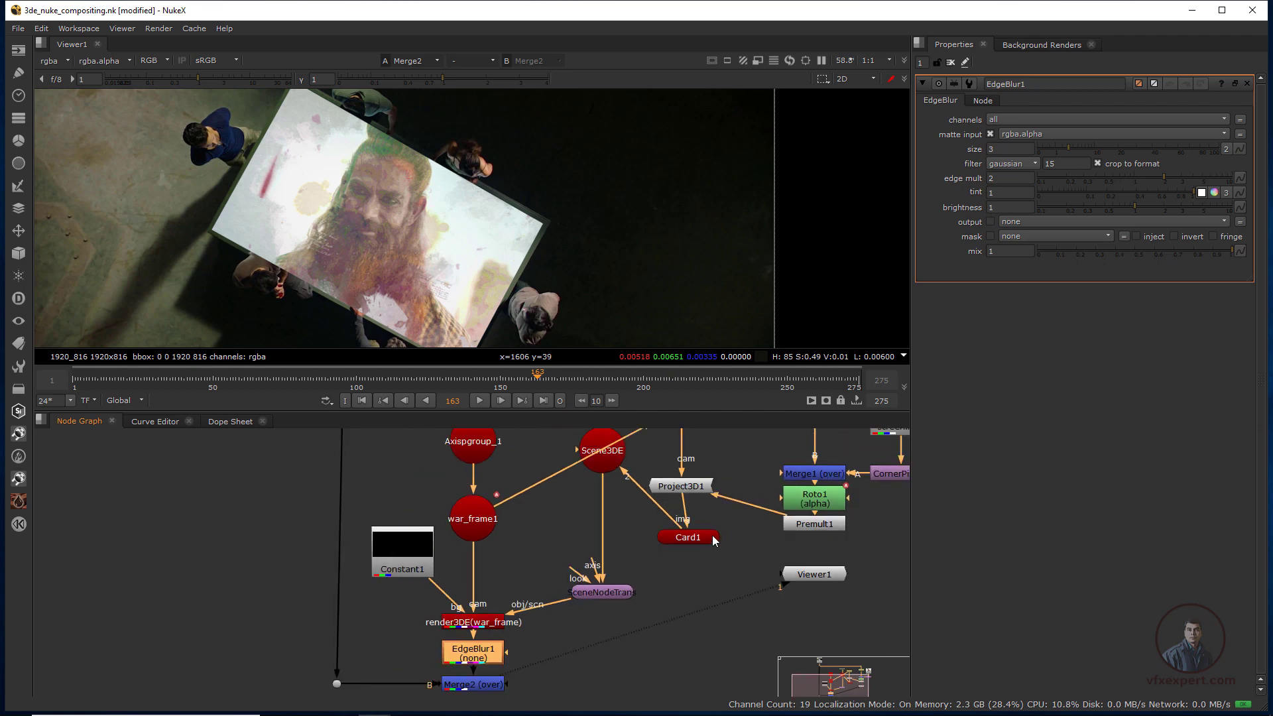
pyautogui.moveTo(835, 478); pyautogui.dragTo(685, 523, button='middle')
pyautogui.scroll(1, 684, 523)
pyautogui.scroll(1, 685, 528)
pyautogui.doubleClick(667, 556)
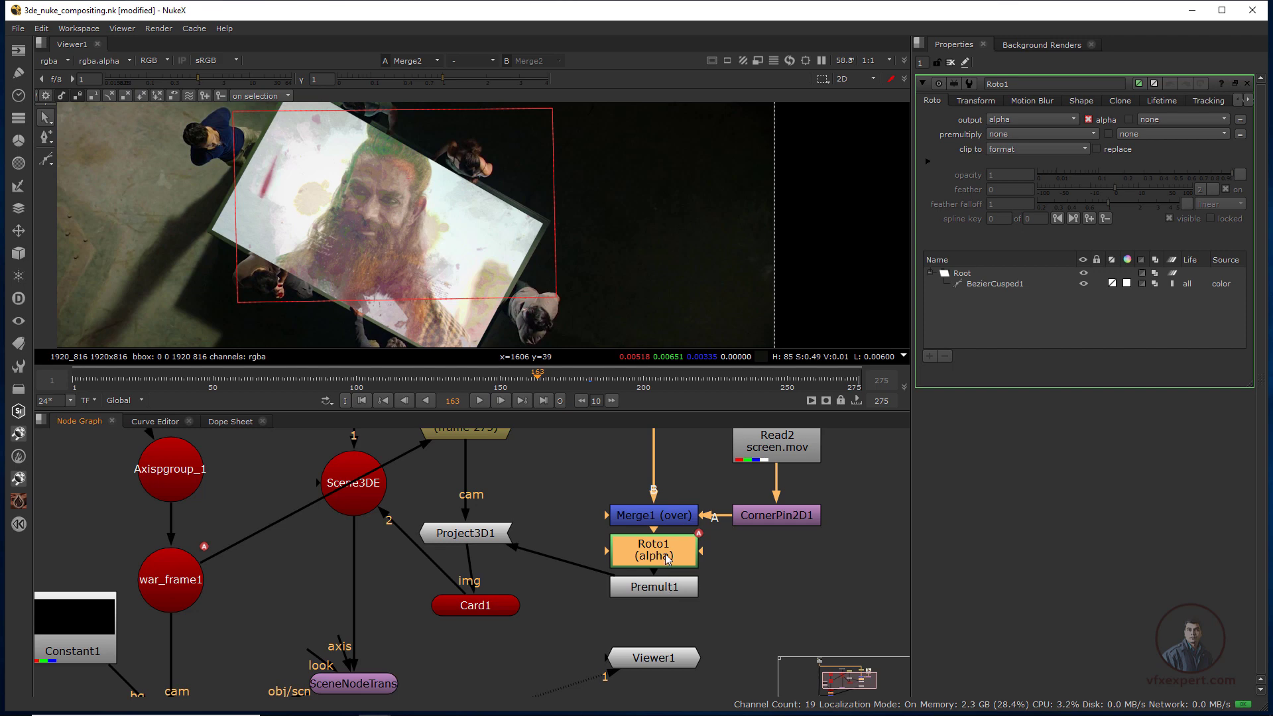
pyautogui.press('1')
# - At frame 181, nudge the upper-right corner point of BezierCusped1 to fit the table frame's outer corner
pyautogui.scroll(3, 544, 156)
pyautogui.moveTo(556, 147); pyautogui.dragTo(547, 258, button='middle')
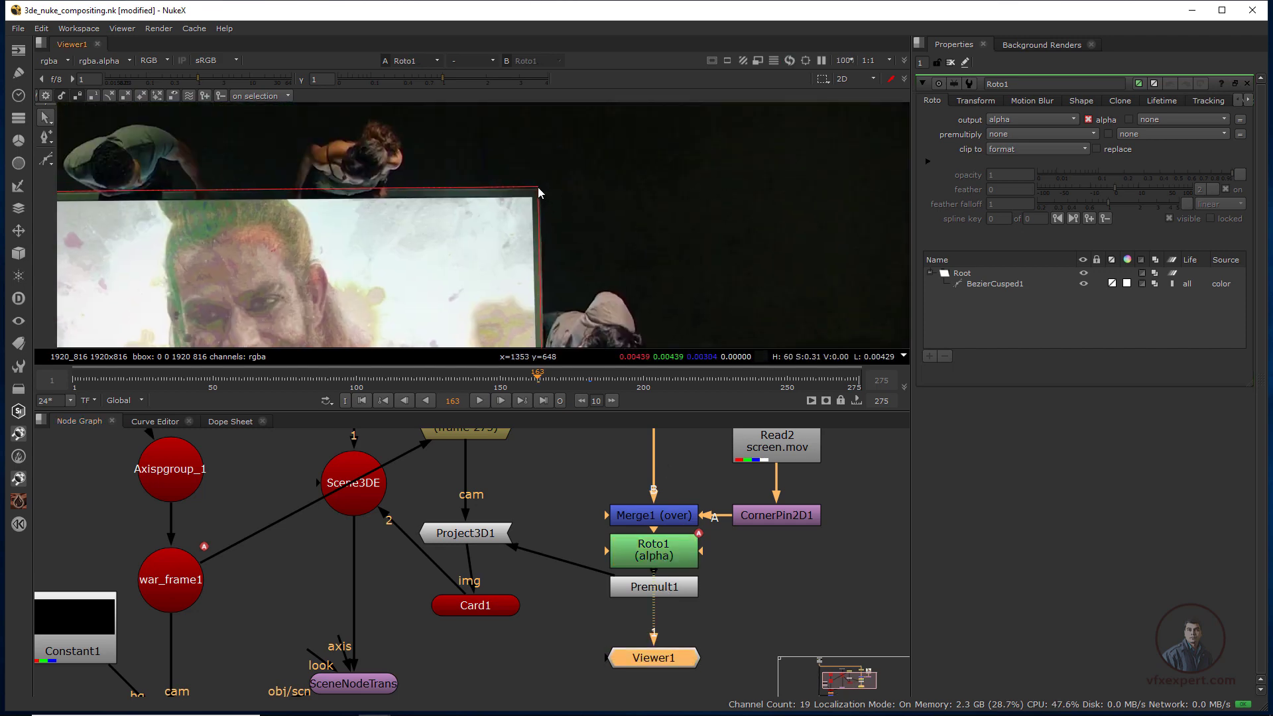
pyautogui.click(539, 189)
pyautogui.scroll(5, 540, 219)
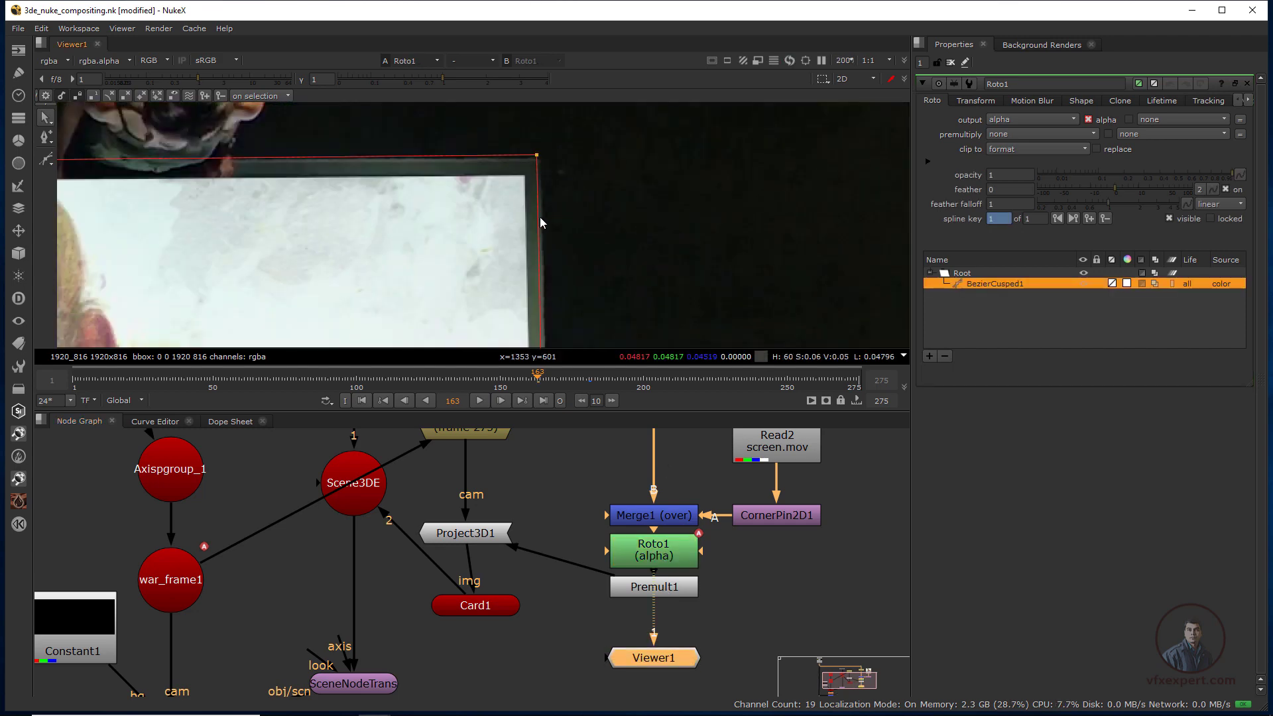
pyautogui.click(589, 381)
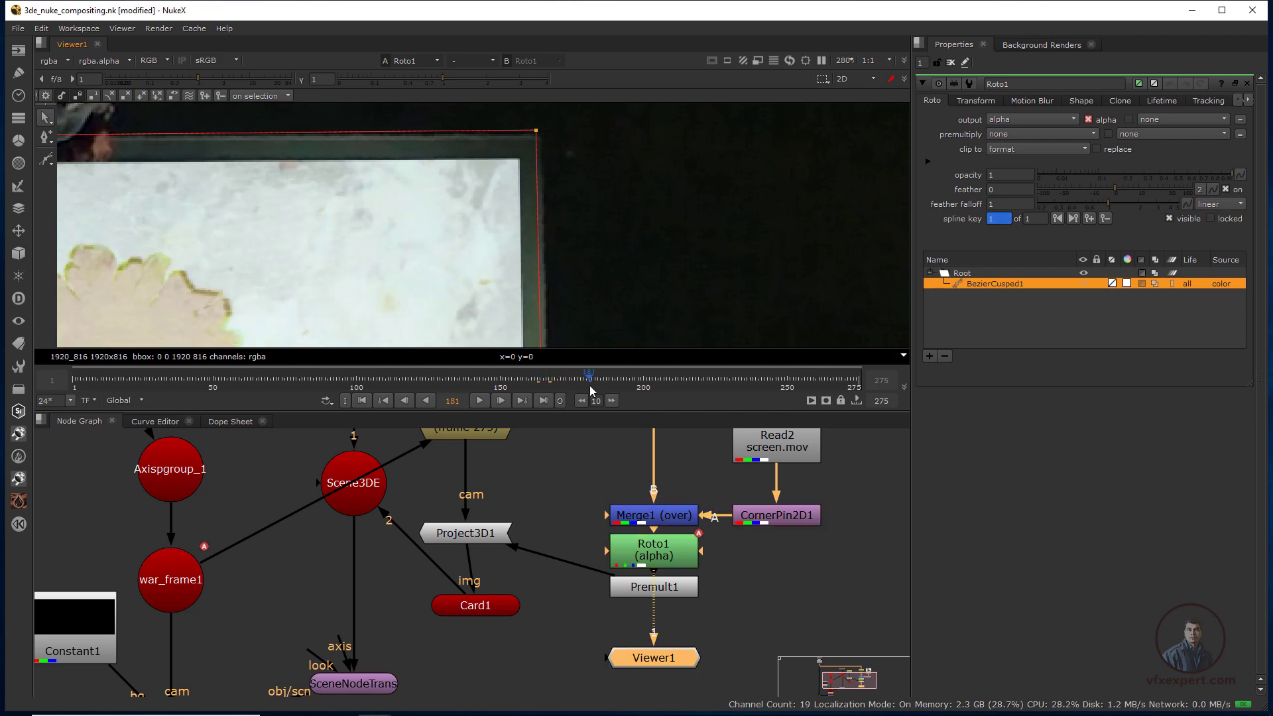
pyautogui.scroll(-2, 582, 184)
pyautogui.scroll(2, 538, 161)
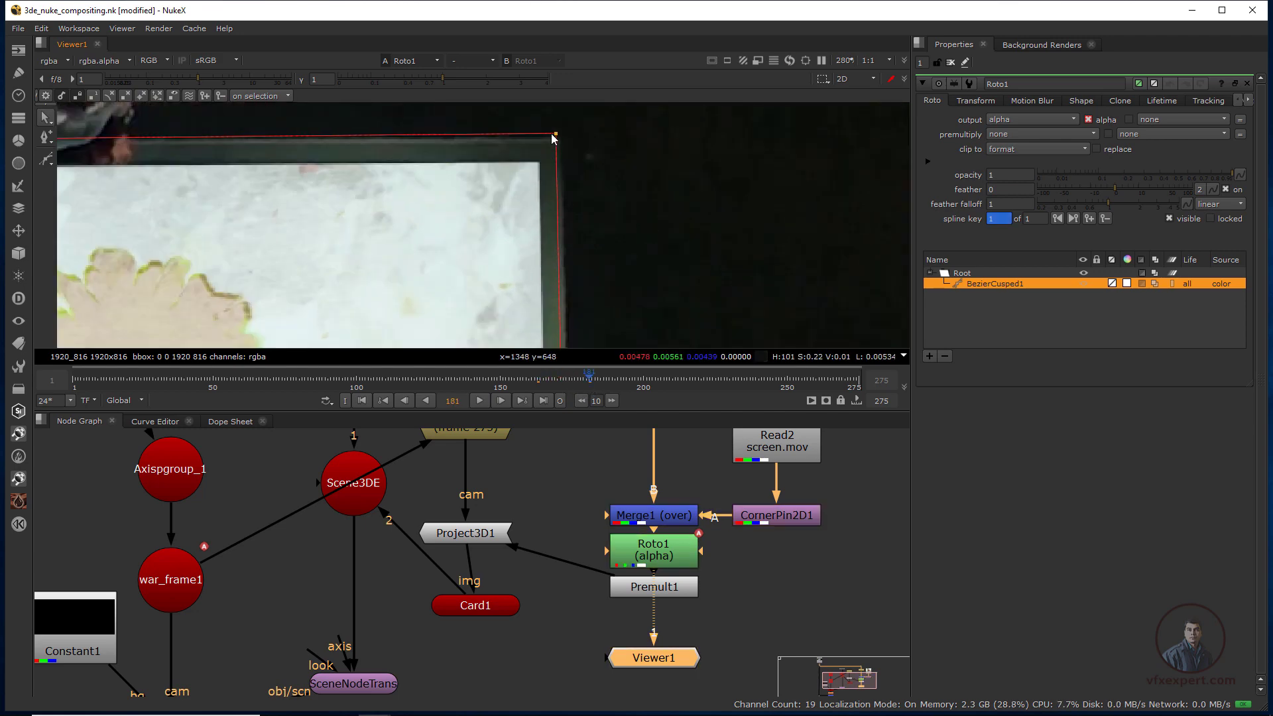
pyautogui.moveTo(556, 134); pyautogui.dragTo(559, 138)
pyautogui.scroll(-4, 556, 231)
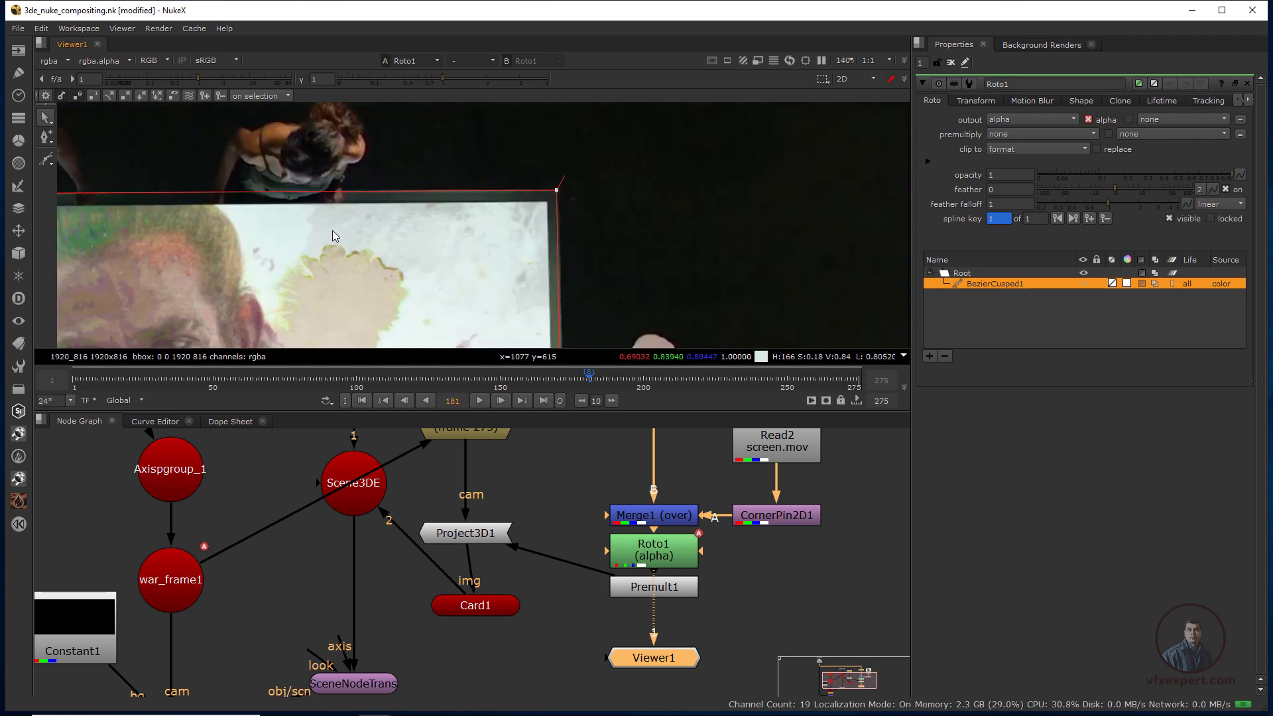
# - Select the roto shape's upper-left corner point and check the remaining corners against the table frame
pyautogui.moveTo(332, 229); pyautogui.dragTo(709, 230, button='middle')
pyautogui.scroll(3, 285, 230)
pyautogui.click(284, 162)
pyautogui.scroll(-4, 284, 162)
pyautogui.moveTo(500, 220); pyautogui.dragTo(412, 113, button='middle')
pyautogui.scroll(-3, 463, 245)
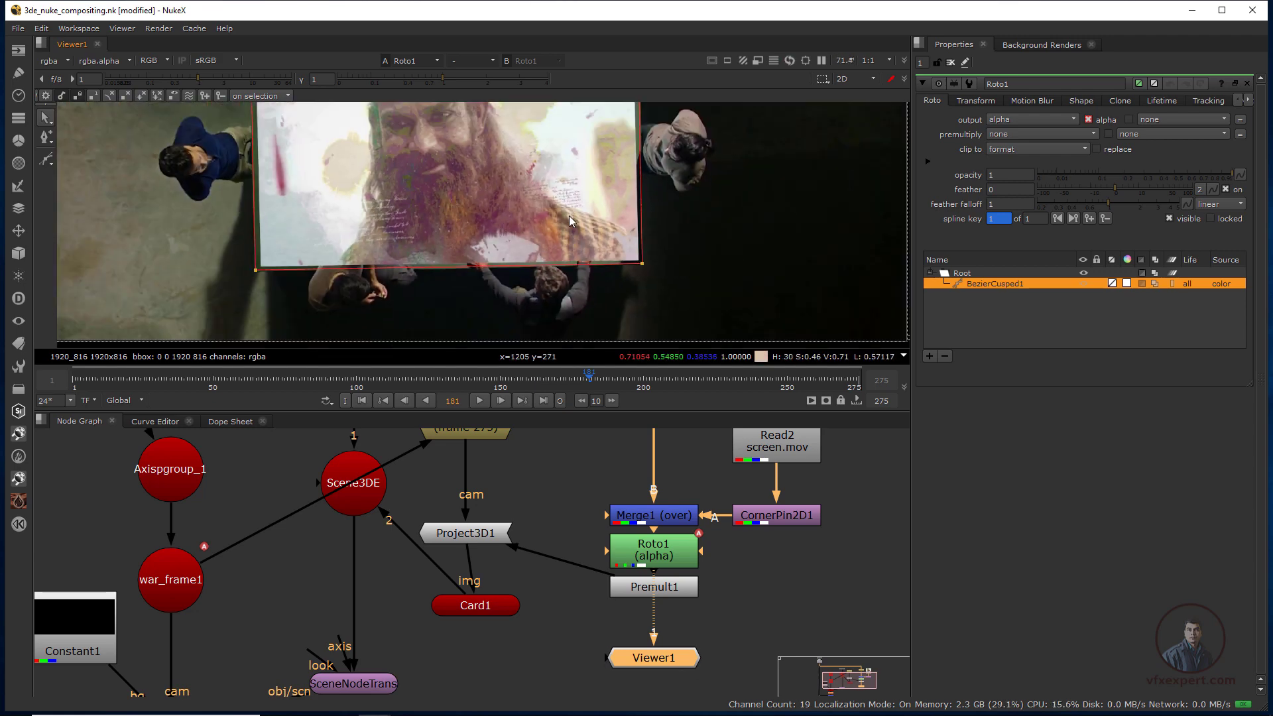
pyautogui.moveTo(569, 216); pyautogui.dragTo(613, 298, button='middle')
# - Return the viewer to the Merge2 result and close the Roto1 properties
pyautogui.moveTo(409, 690); pyautogui.dragTo(568, 576, button='middle')
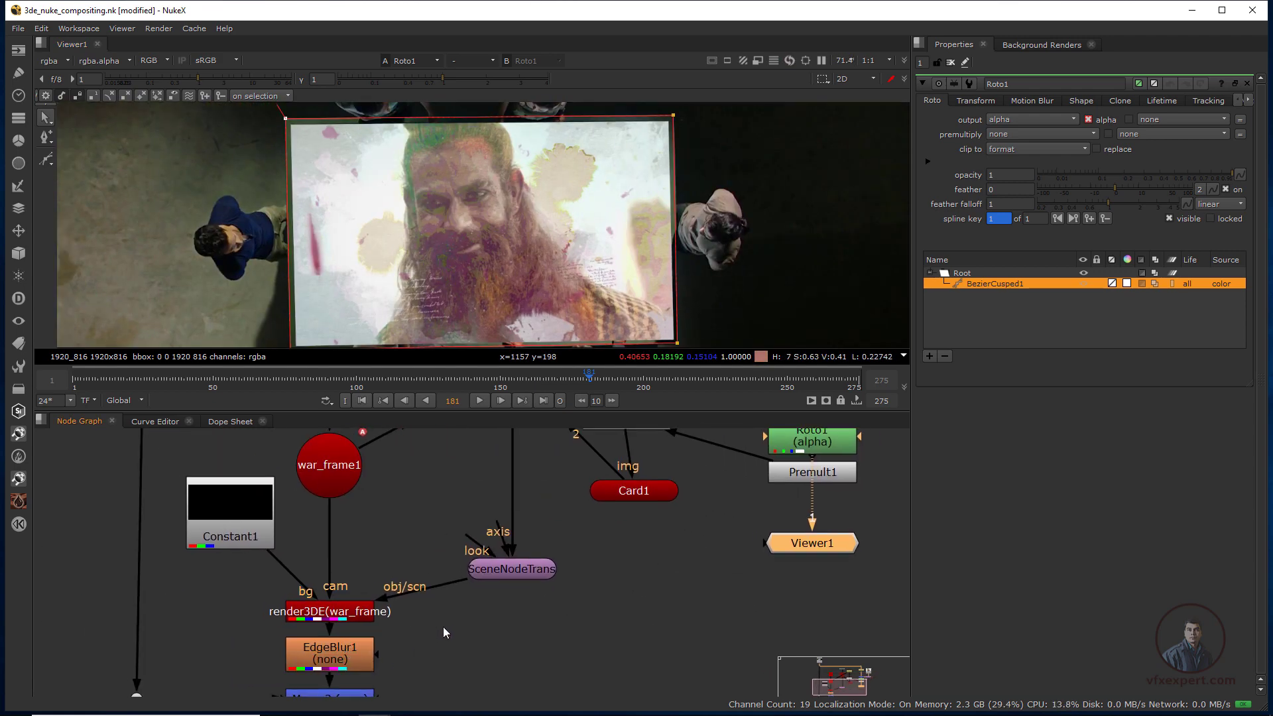
pyautogui.moveTo(359, 705); pyautogui.dragTo(400, 655, button='middle')
pyautogui.click(400, 654)
pyautogui.press('1')
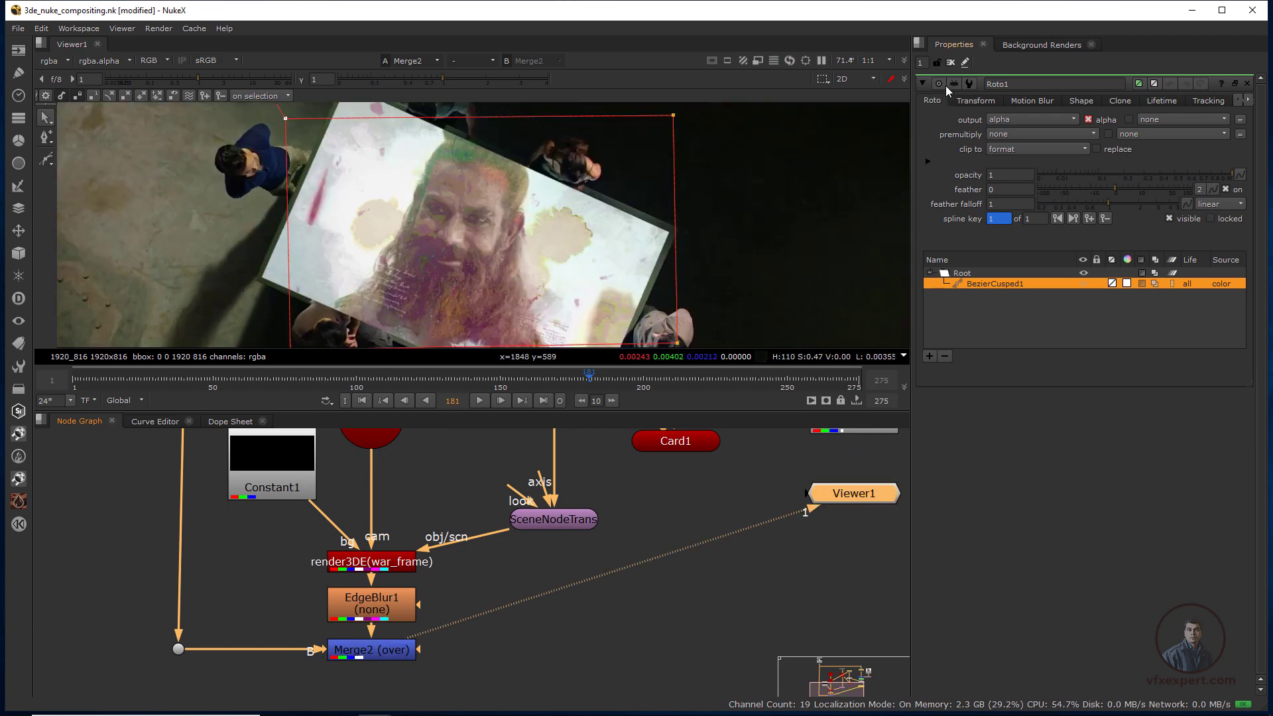
pyautogui.click(951, 63)
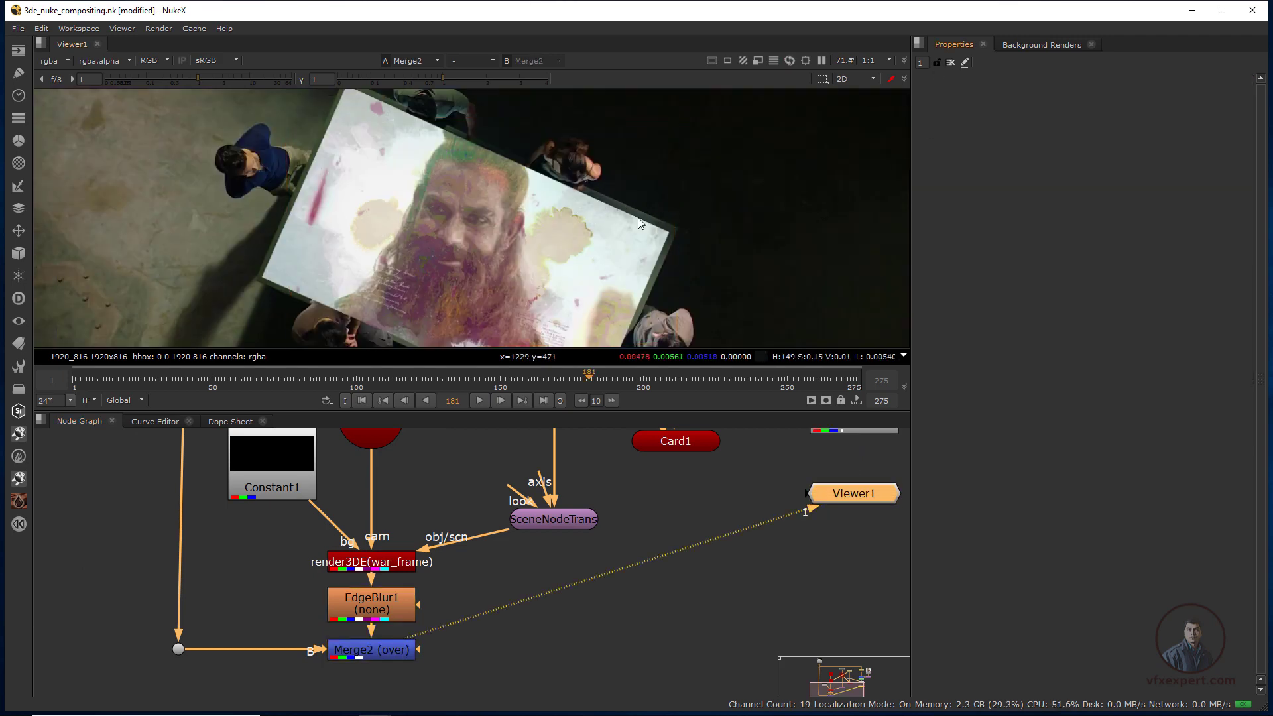
# - Scrub through the shot to check how the merged screen's blurred edges sit on the table
pyautogui.scroll(-3, 585, 258)
pyautogui.moveTo(585, 280); pyautogui.dragTo(537, 266, button='middle')
pyautogui.scroll(2, 439, 261)
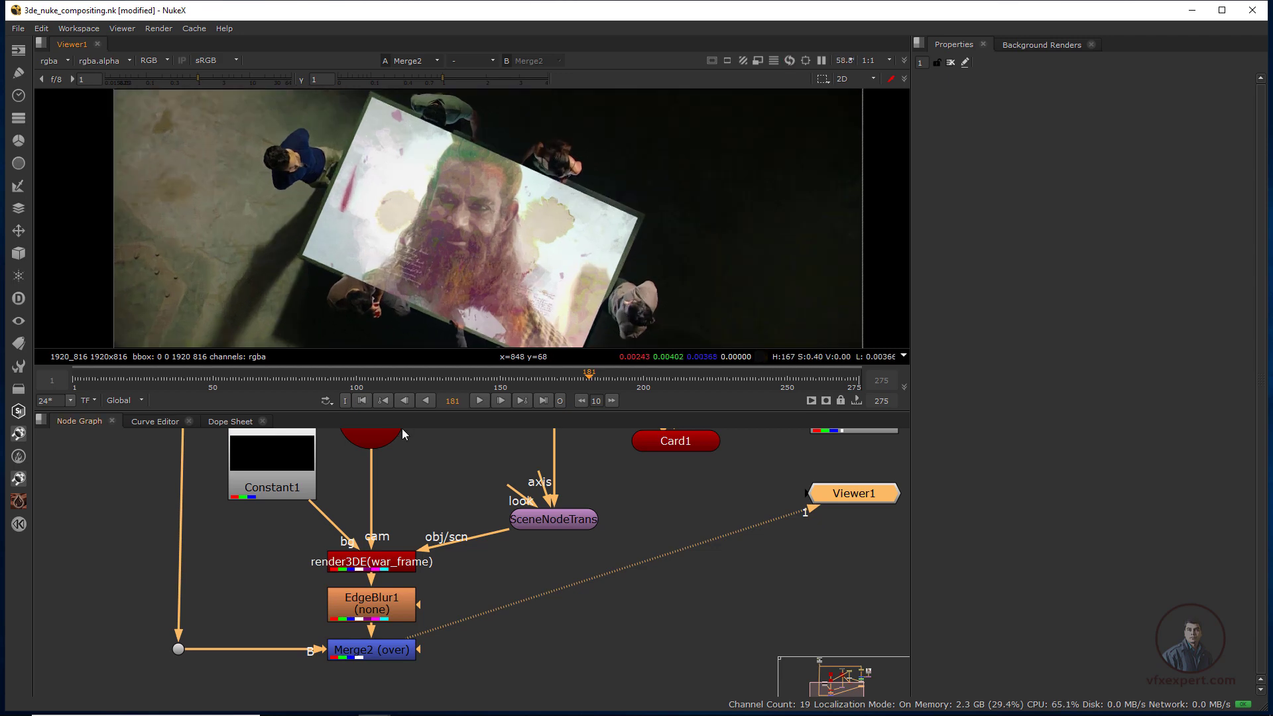
pyautogui.click(211, 389)
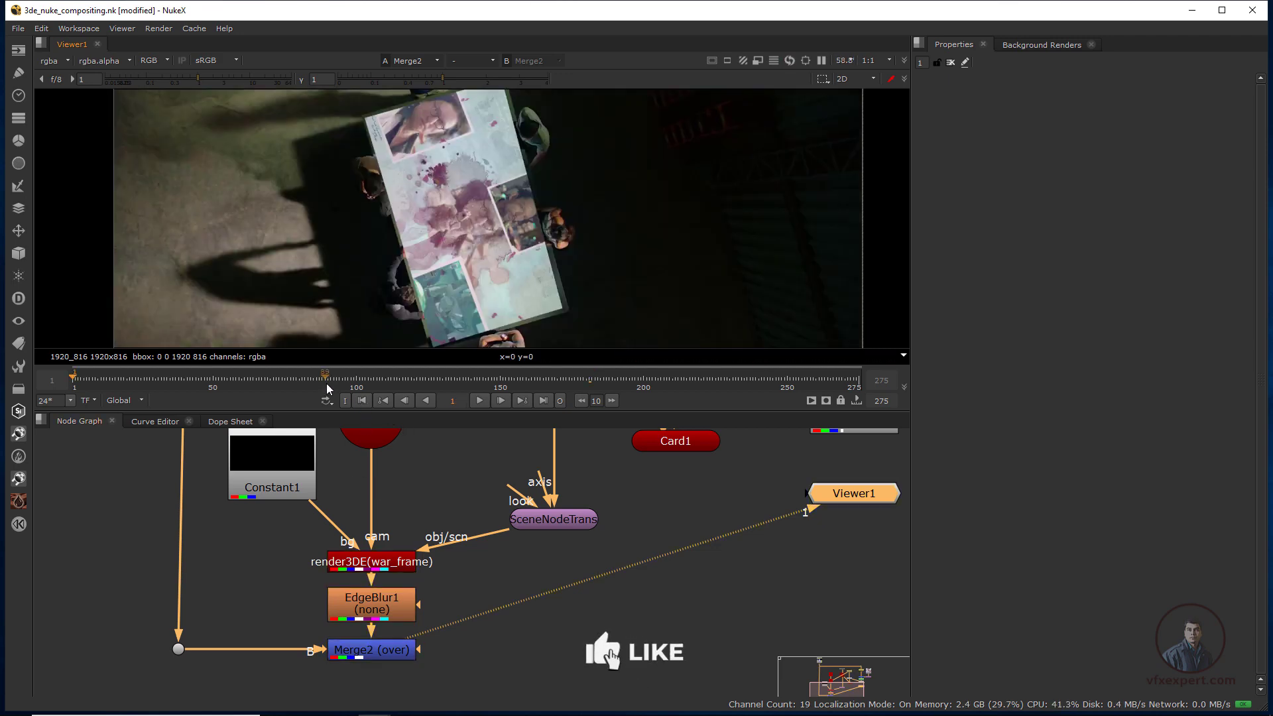
pyautogui.moveTo(212, 393); pyautogui.dragTo(549, 356)
pyautogui.click(776, 376)
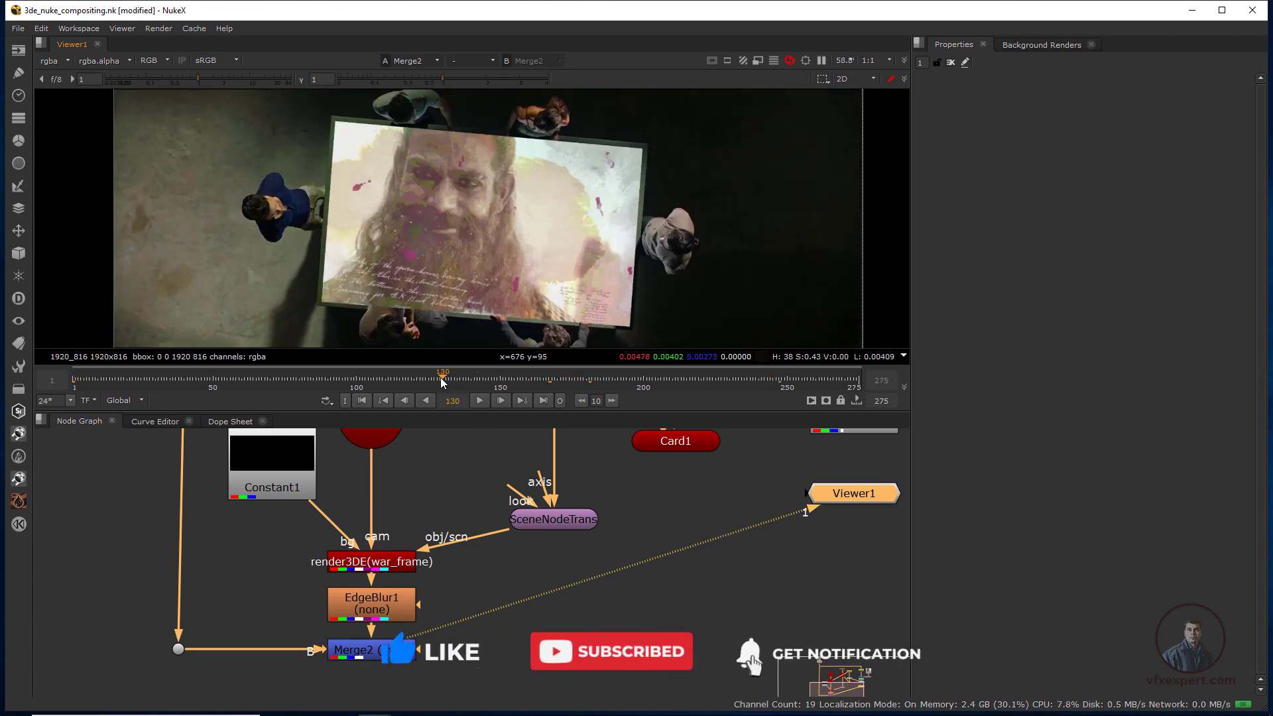
pyautogui.moveTo(492, 377); pyautogui.dragTo(454, 377)
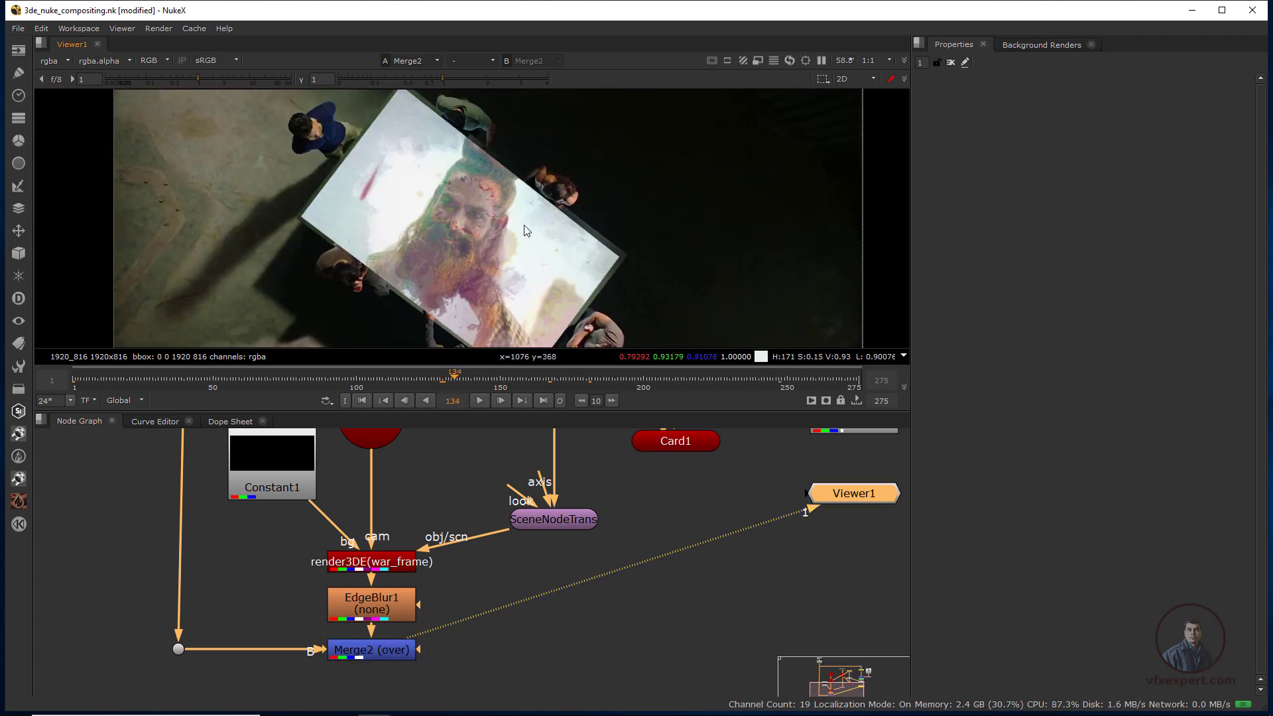
# - Lower Merge2 to make room and insert a Grade node between EdgeBlur1 and Merge2
pyautogui.moveTo(471, 582); pyautogui.dragTo(465, 535, button='middle')
pyautogui.click(384, 610)
pyautogui.moveTo(385, 612); pyautogui.dragTo(385, 650)
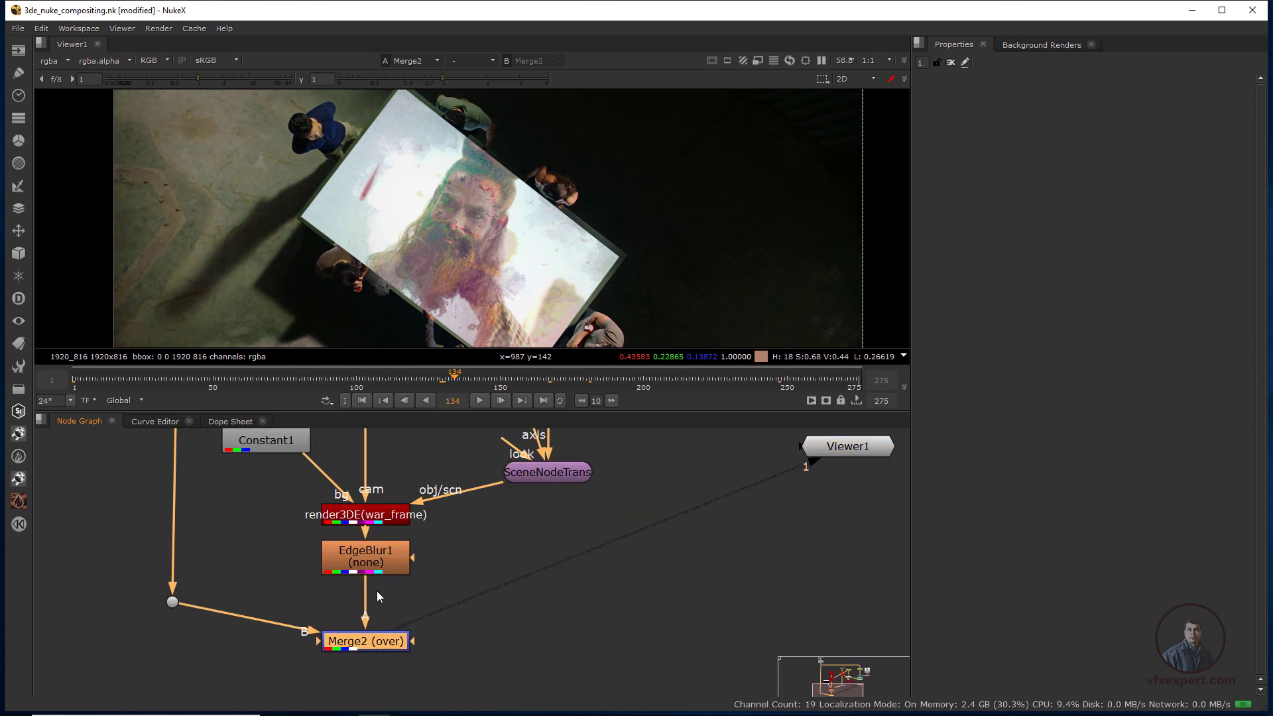
pyautogui.moveTo(383, 563); pyautogui.dragTo(380, 555)
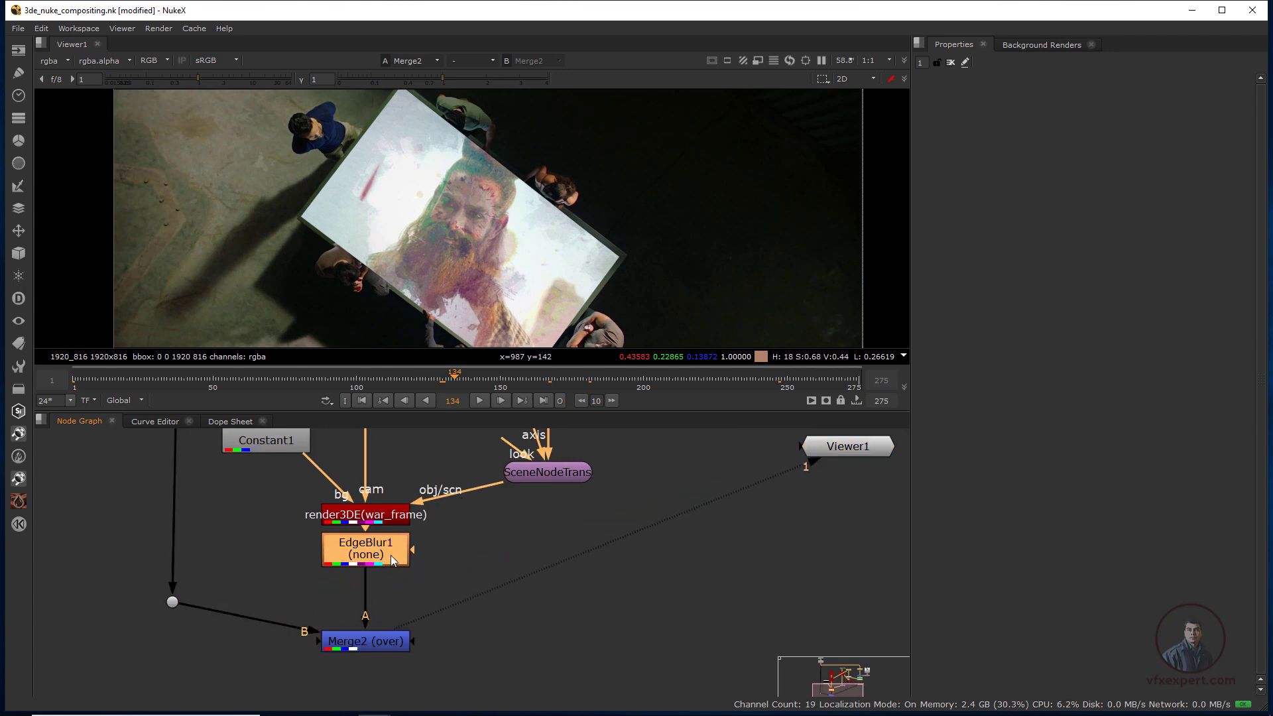
pyautogui.press('Tab')
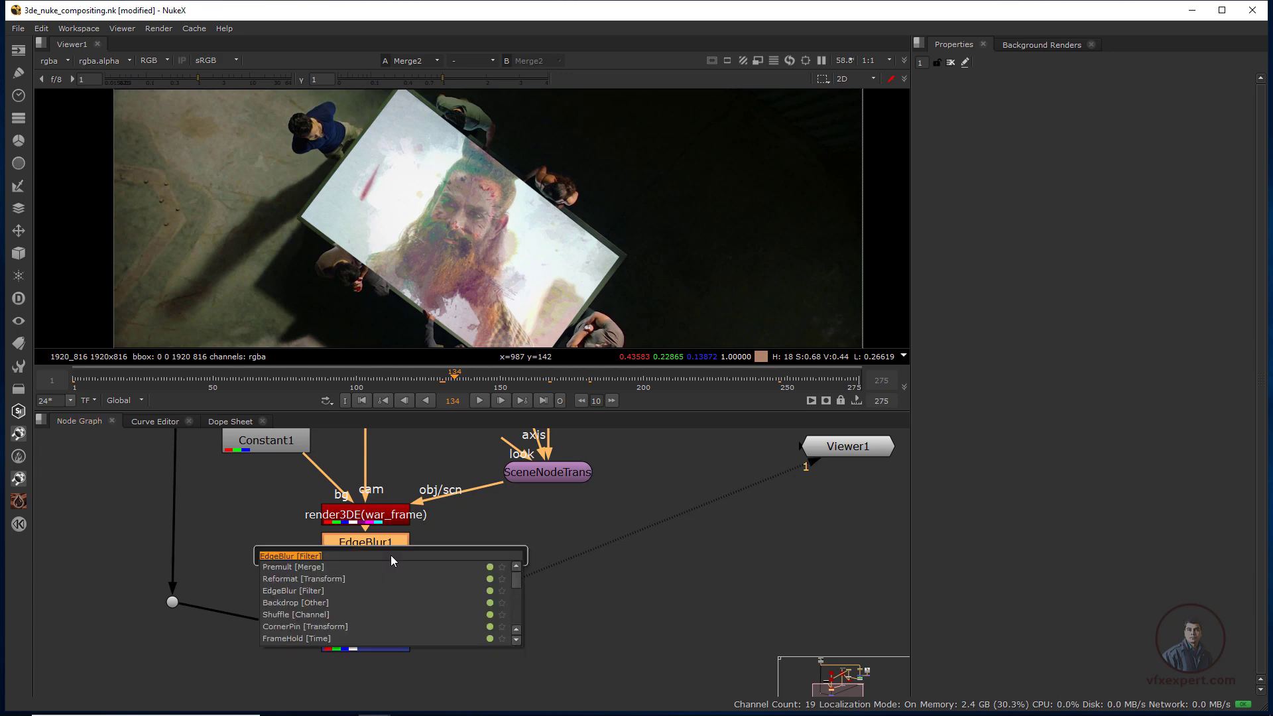
pyautogui.write('gra')
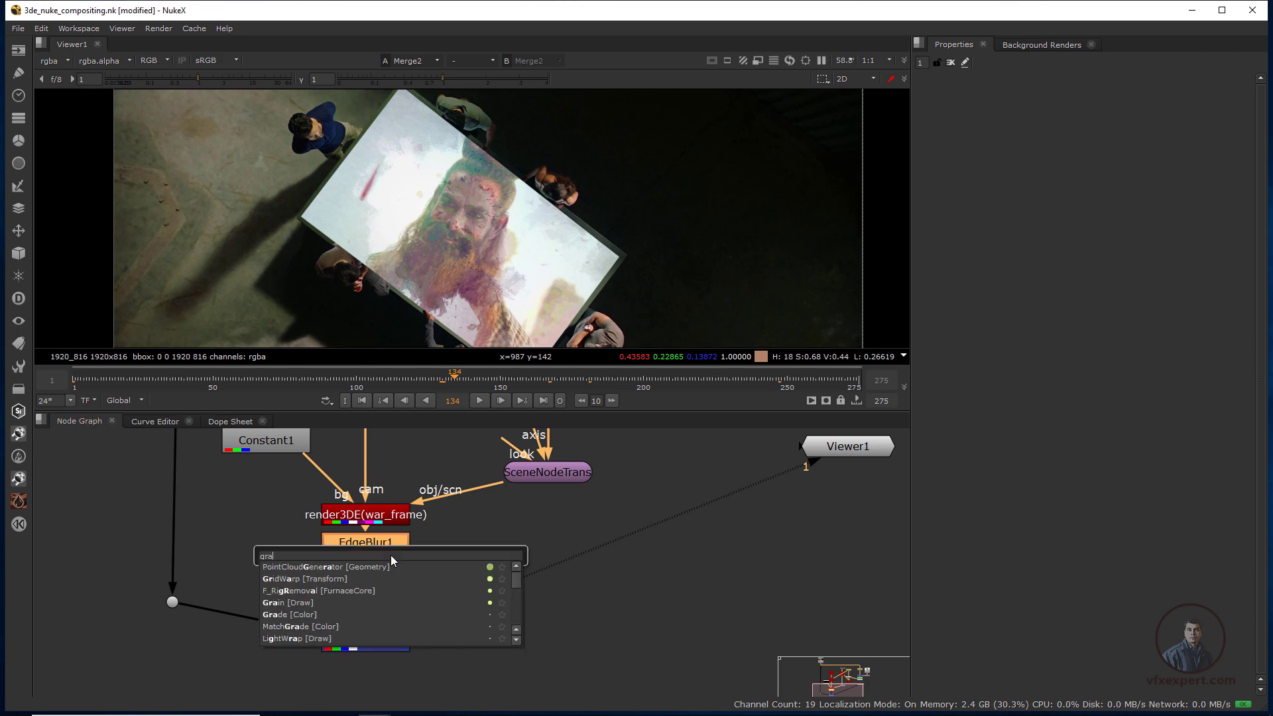
pyautogui.click(320, 615)
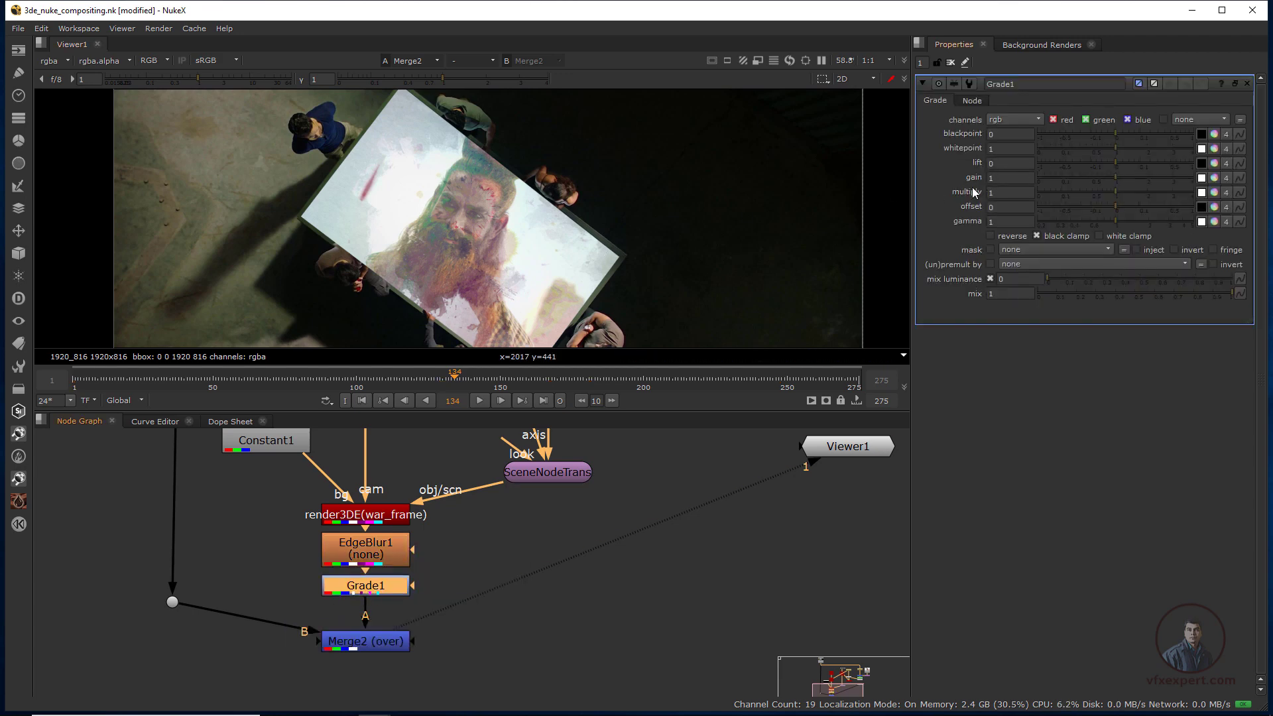
# - Set Grade1's gain to 0.82125, 1.25, 0.8125, 1 for a green tint and its gamma to 1.14, checking around frame 44
pyautogui.click(1215, 178)
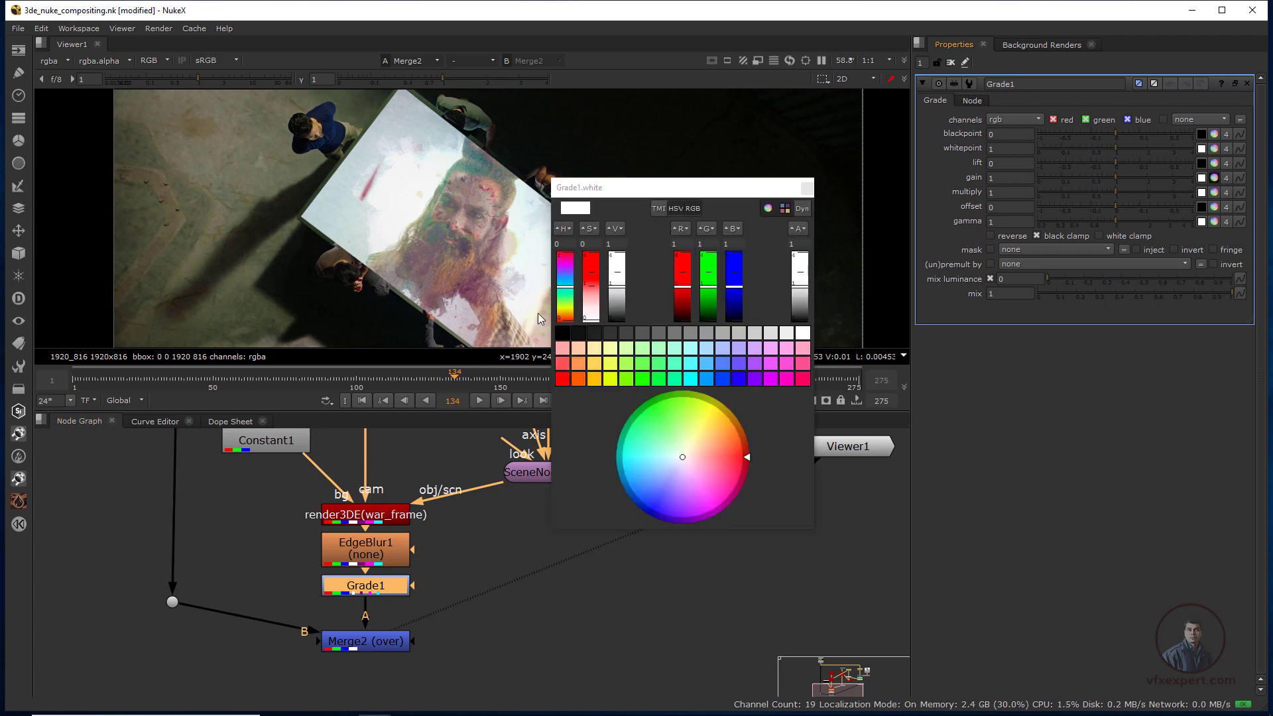
pyautogui.moveTo(716, 292); pyautogui.dragTo(710, 283)
pyautogui.moveTo(590, 304); pyautogui.dragTo(561, 299)
pyautogui.click(807, 188)
pyautogui.moveTo(464, 379); pyautogui.dragTo(195, 384)
pyautogui.moveTo(1116, 221); pyautogui.dragTo(1121, 222)
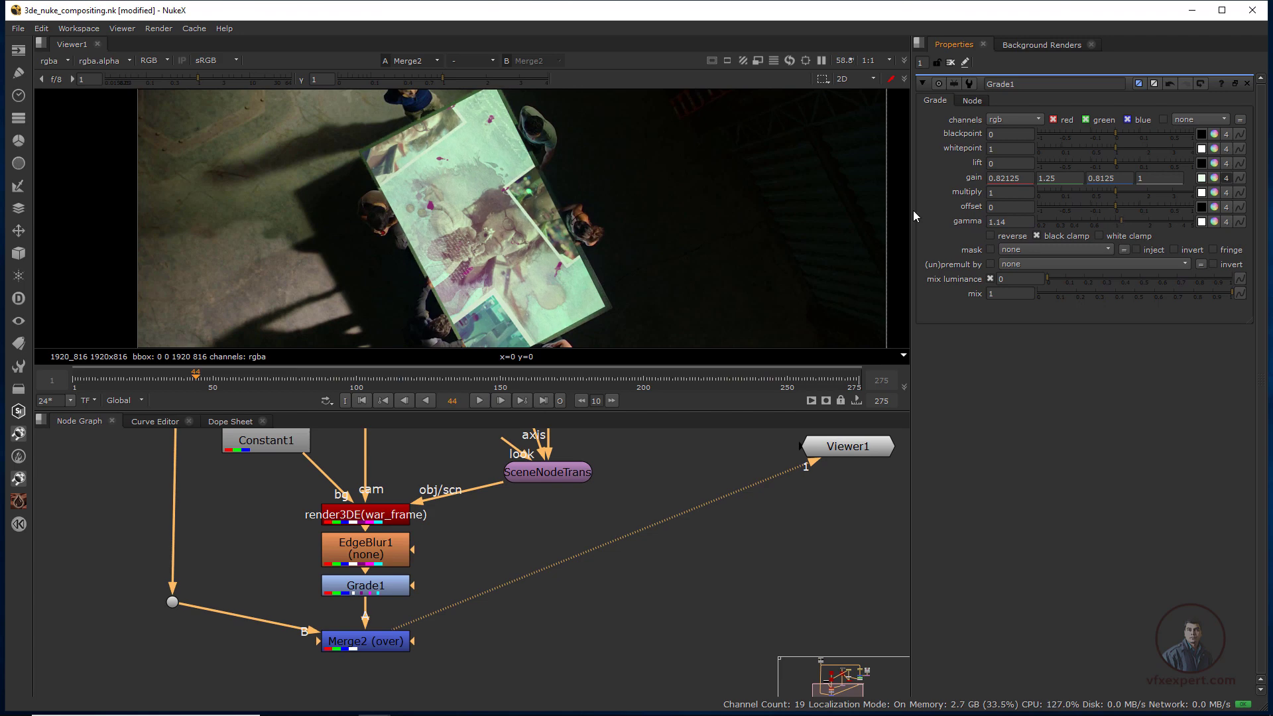
# - Move the Viewer1 node directly beneath Merge2 to tidy the end of the node tree
pyautogui.scroll(-2, 615, 229)
pyautogui.moveTo(615, 229); pyautogui.dragTo(588, 252, button='middle')
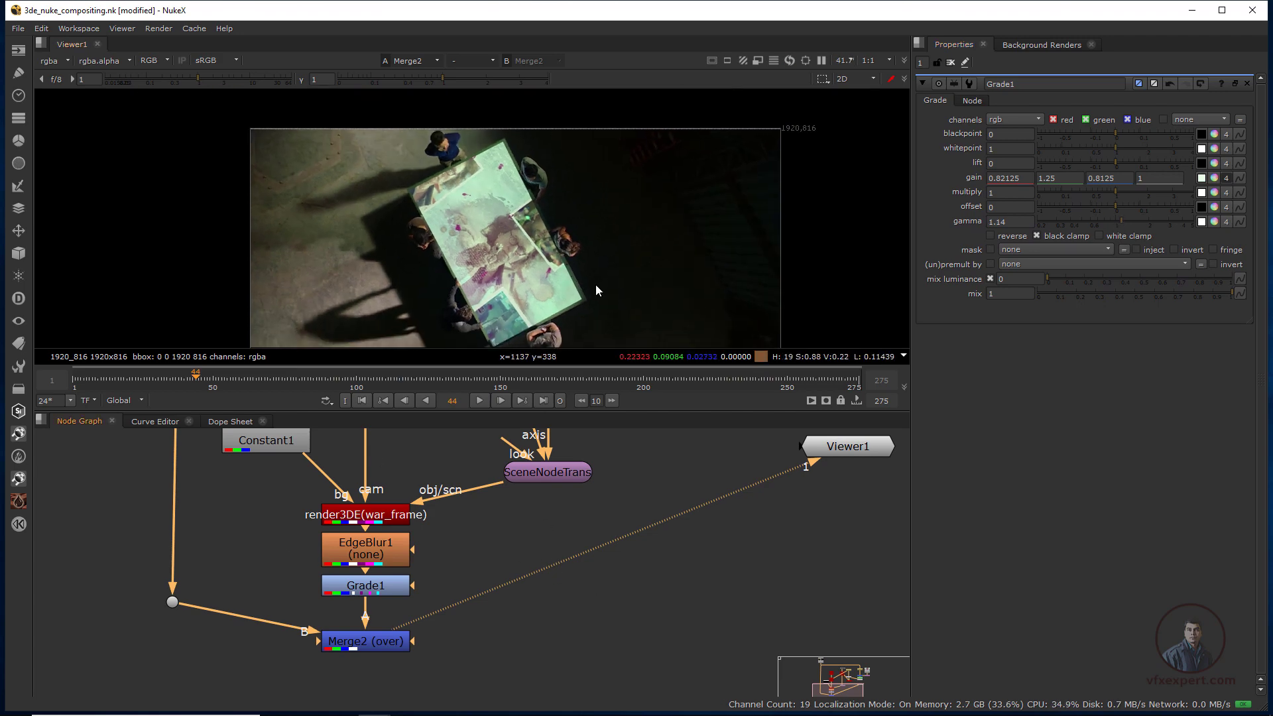
pyautogui.moveTo(855, 451); pyautogui.dragTo(365, 691)
pyautogui.scroll(3, 539, 240)
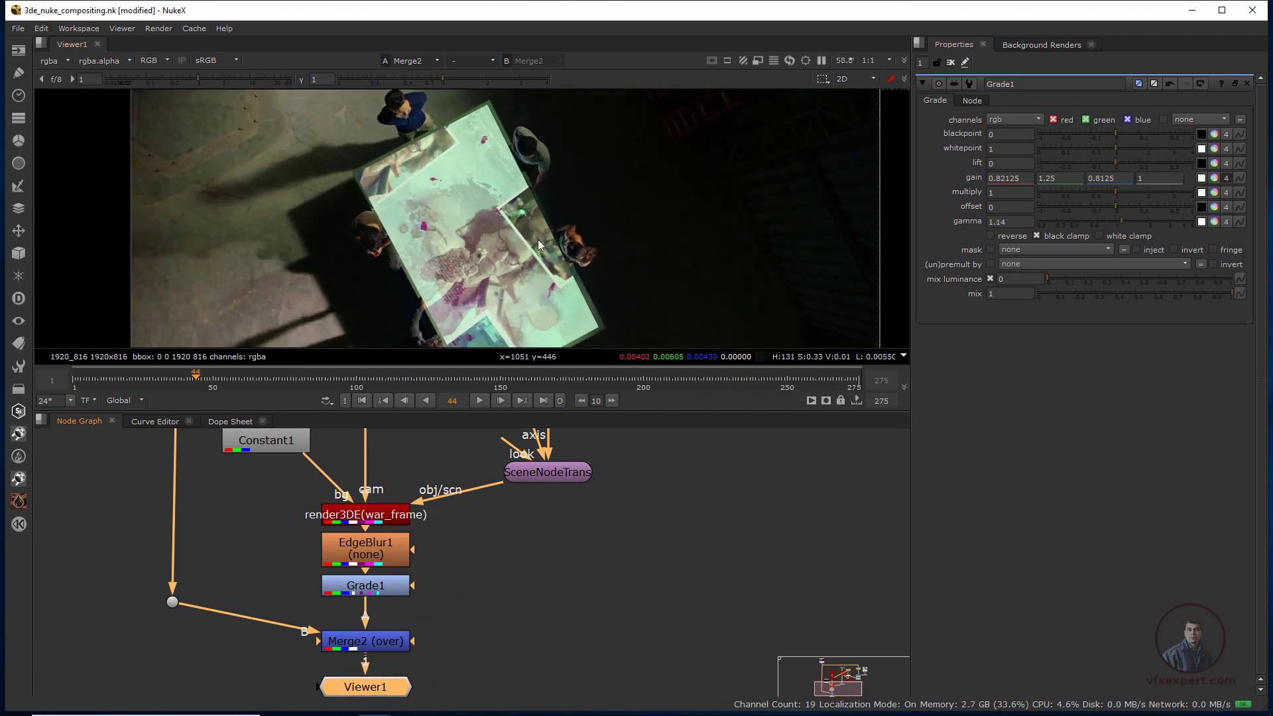
# - Inspect the graded composite at frames 241 and 161, examining the screen's edges and colour against the table and people
pyautogui.click(762, 370)
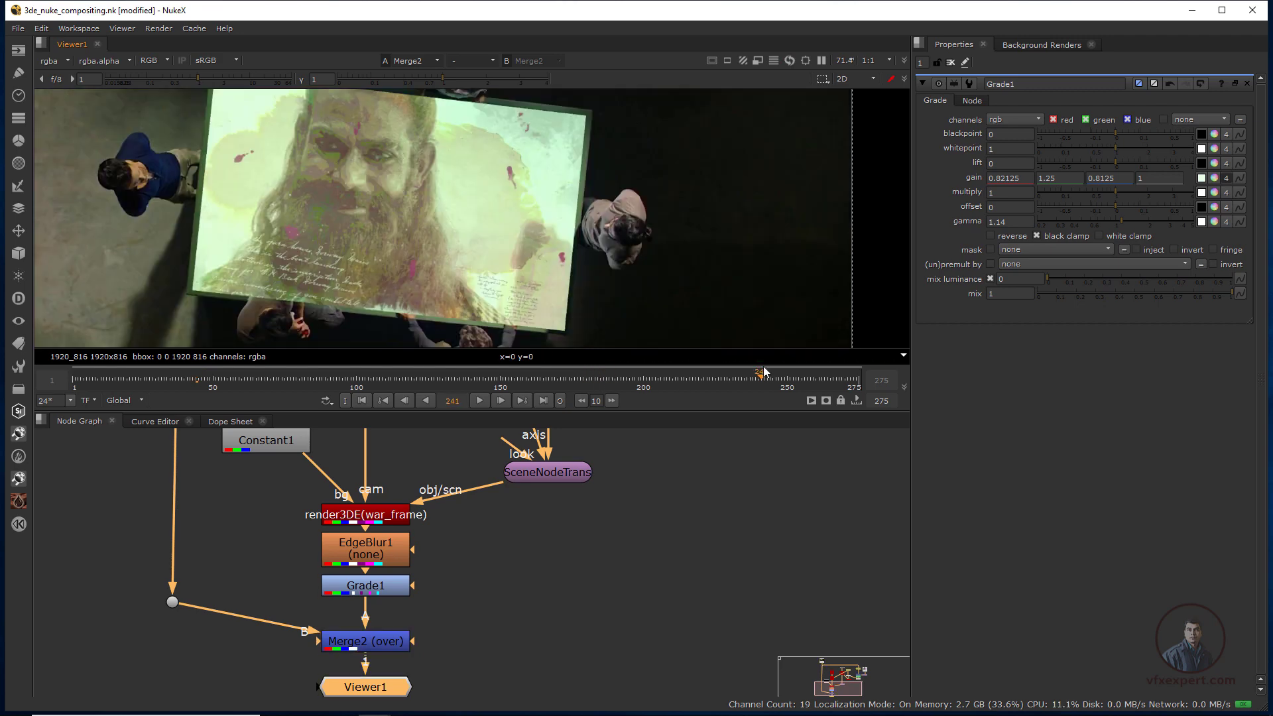
pyautogui.scroll(-3, 516, 248)
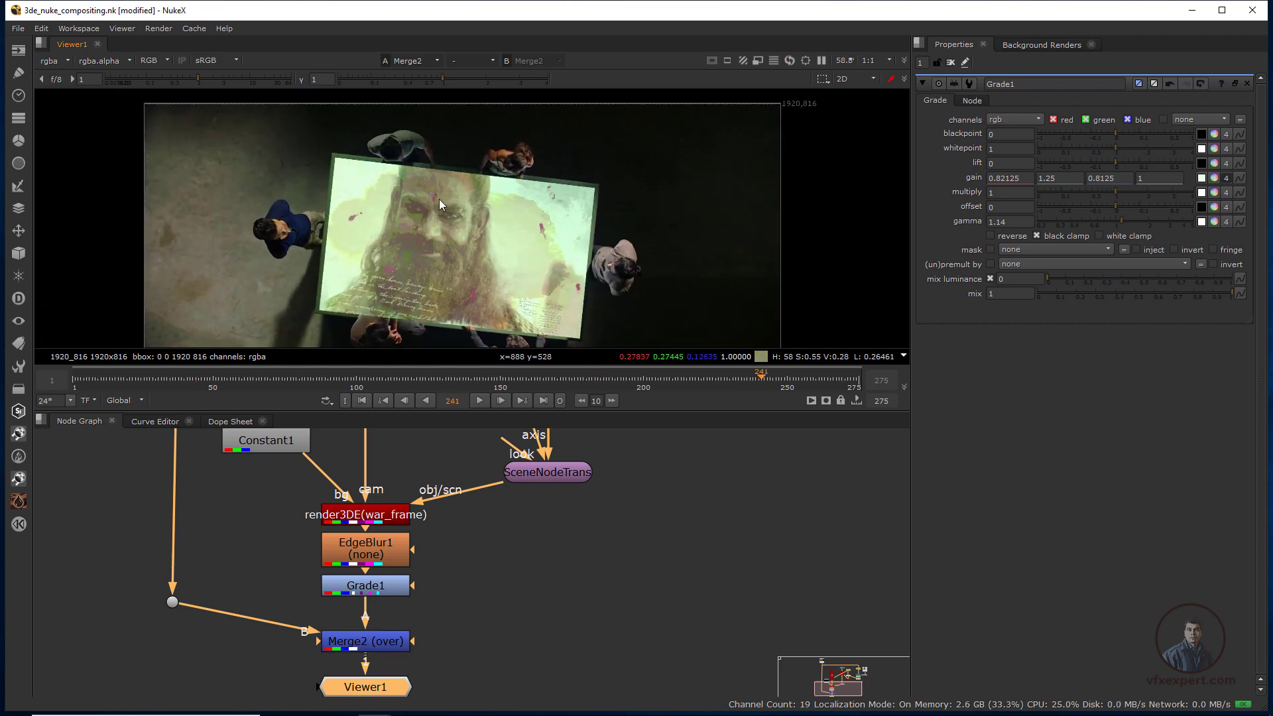
pyautogui.scroll(3, 424, 177)
pyautogui.moveTo(649, 378); pyautogui.dragTo(535, 383)
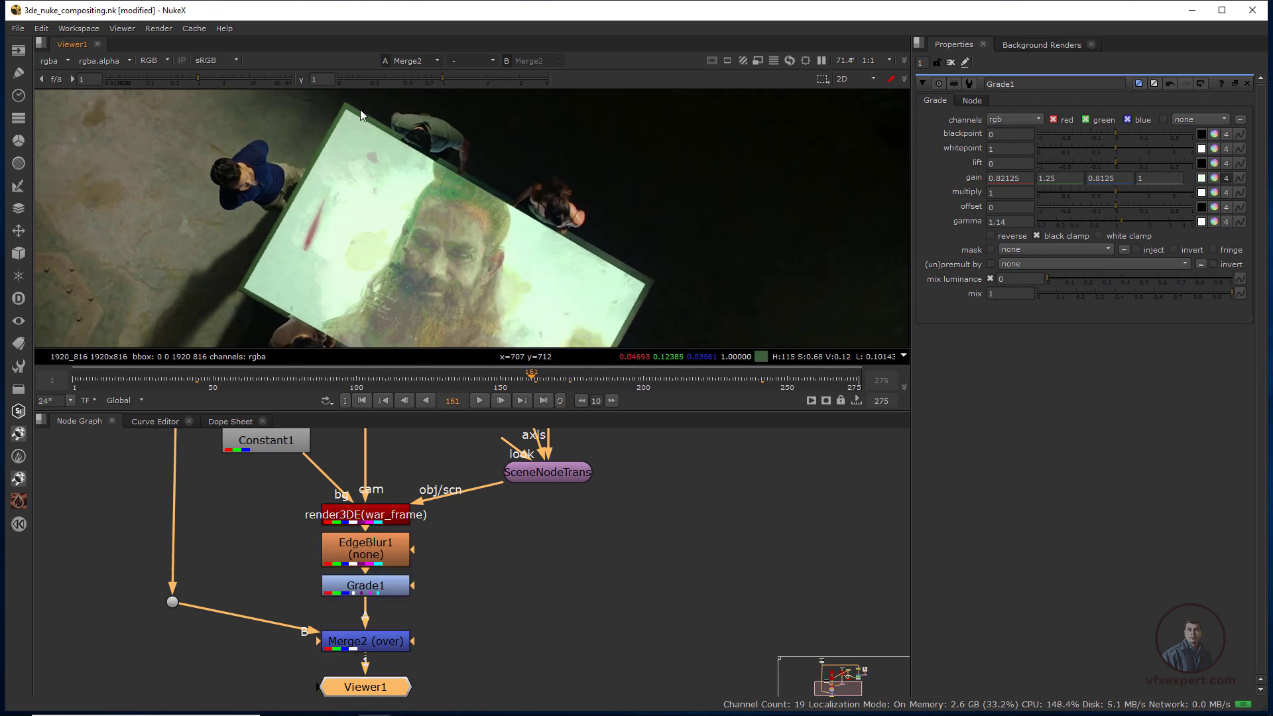
pyautogui.scroll(2, 386, 152)
pyautogui.scroll(-3, 455, 237)
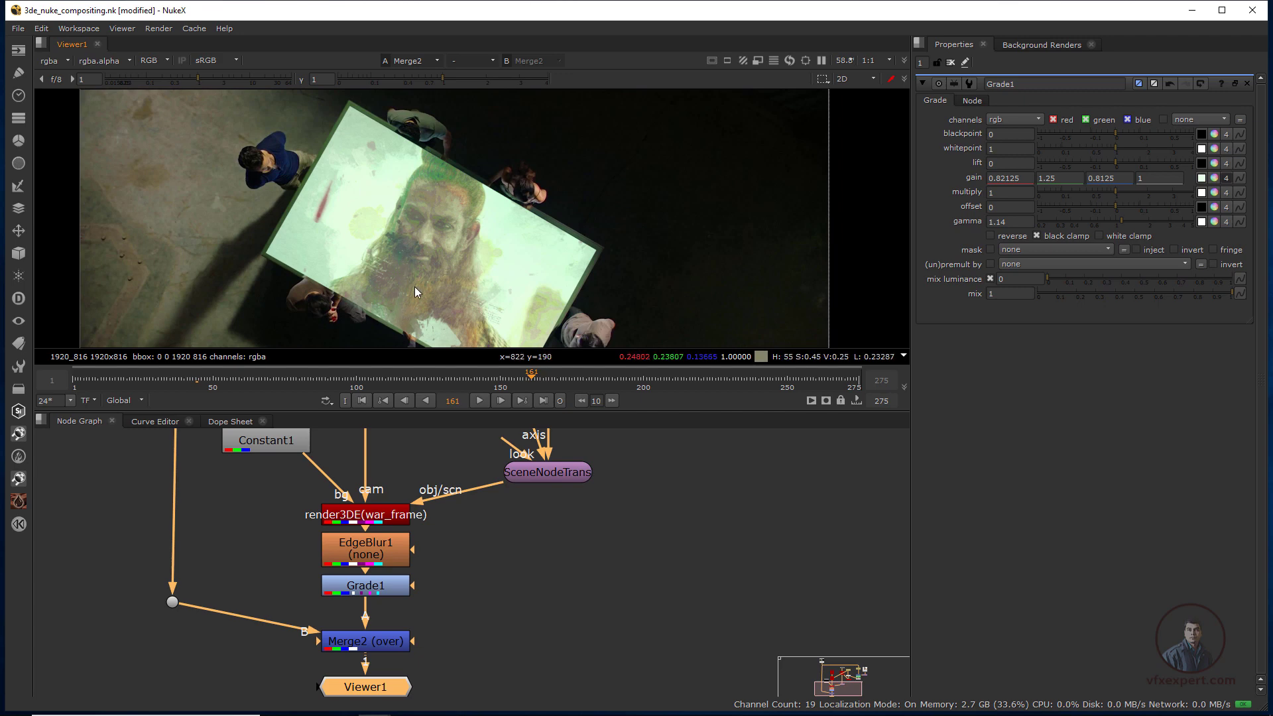
pyautogui.scroll(2, 411, 285)
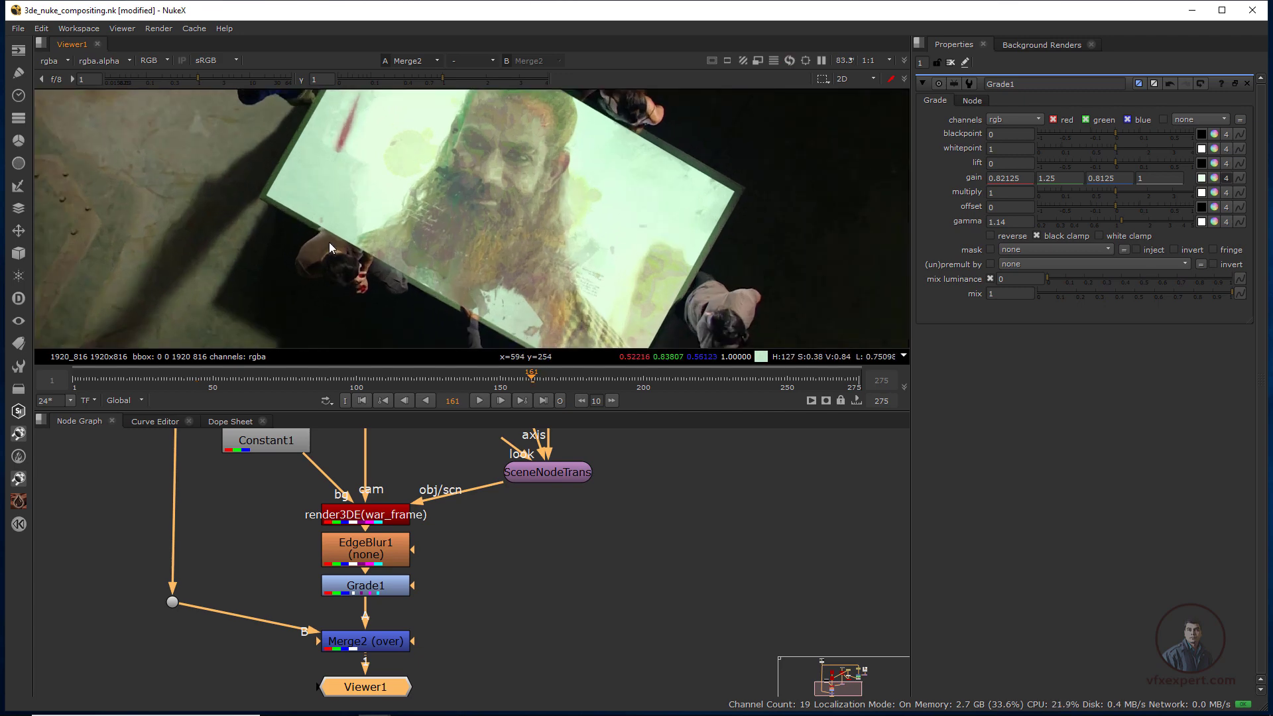
pyautogui.moveTo(484, 177); pyautogui.dragTo(456, 247, button='middle')
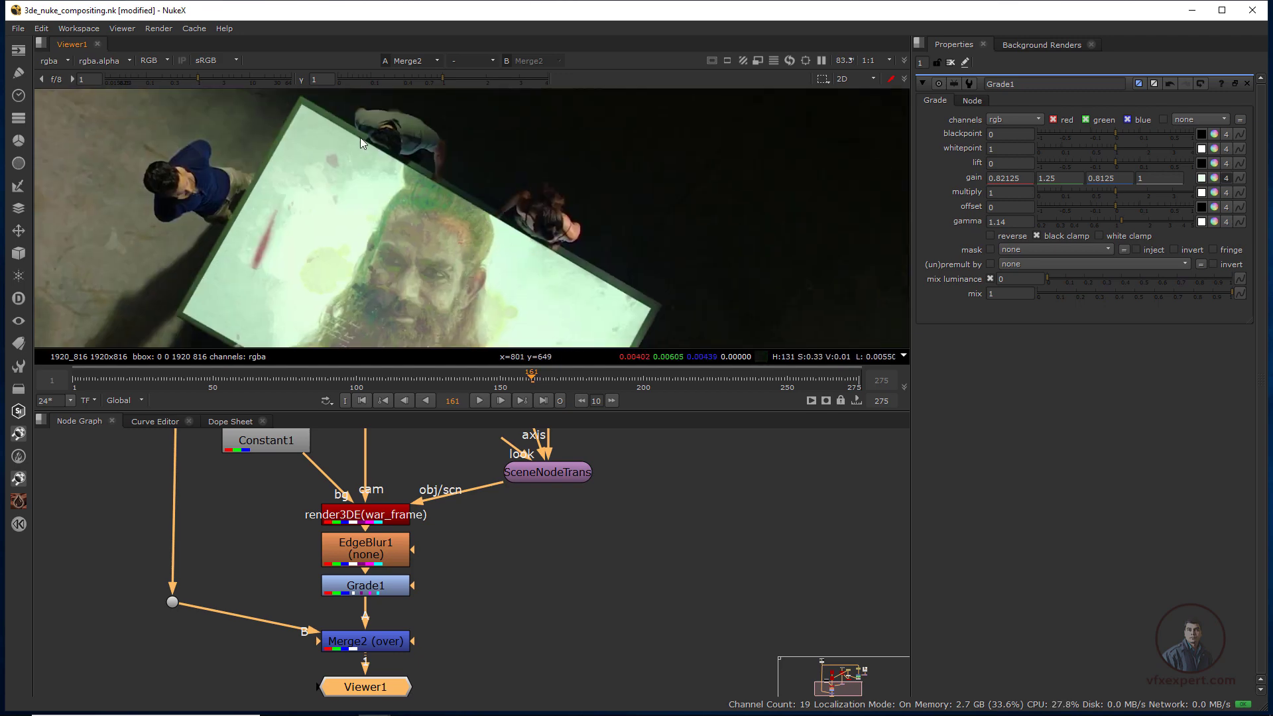
pyautogui.scroll(-3, 426, 192)
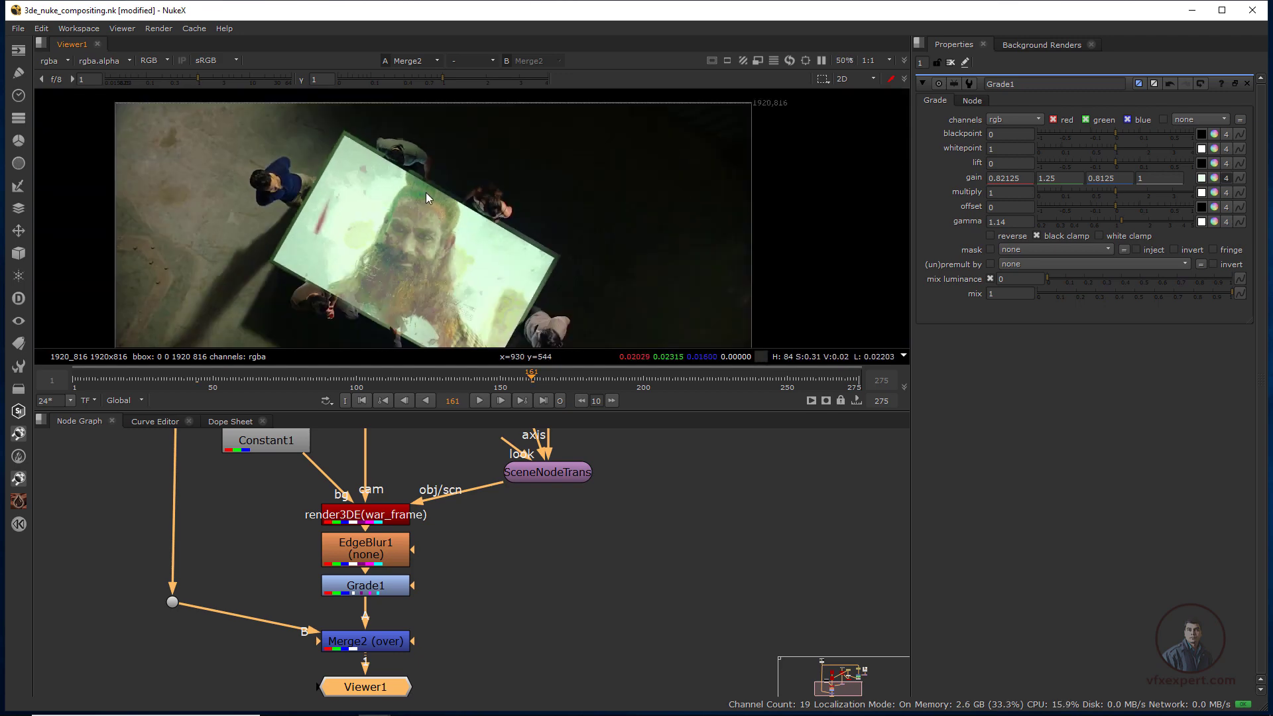
# - Inspect the composite at frame 161, examining where the screen covers the hands and heads of the people around the table
pyautogui.moveTo(426, 193); pyautogui.dragTo(432, 178, button='middle')
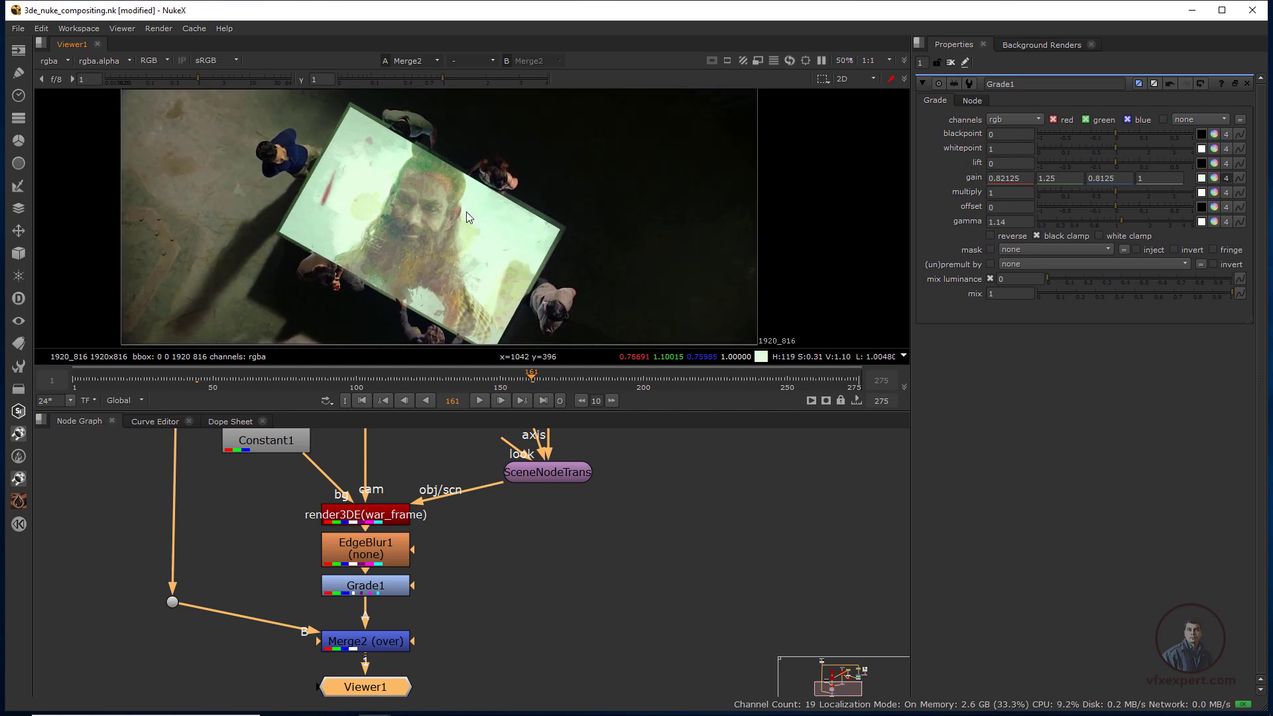
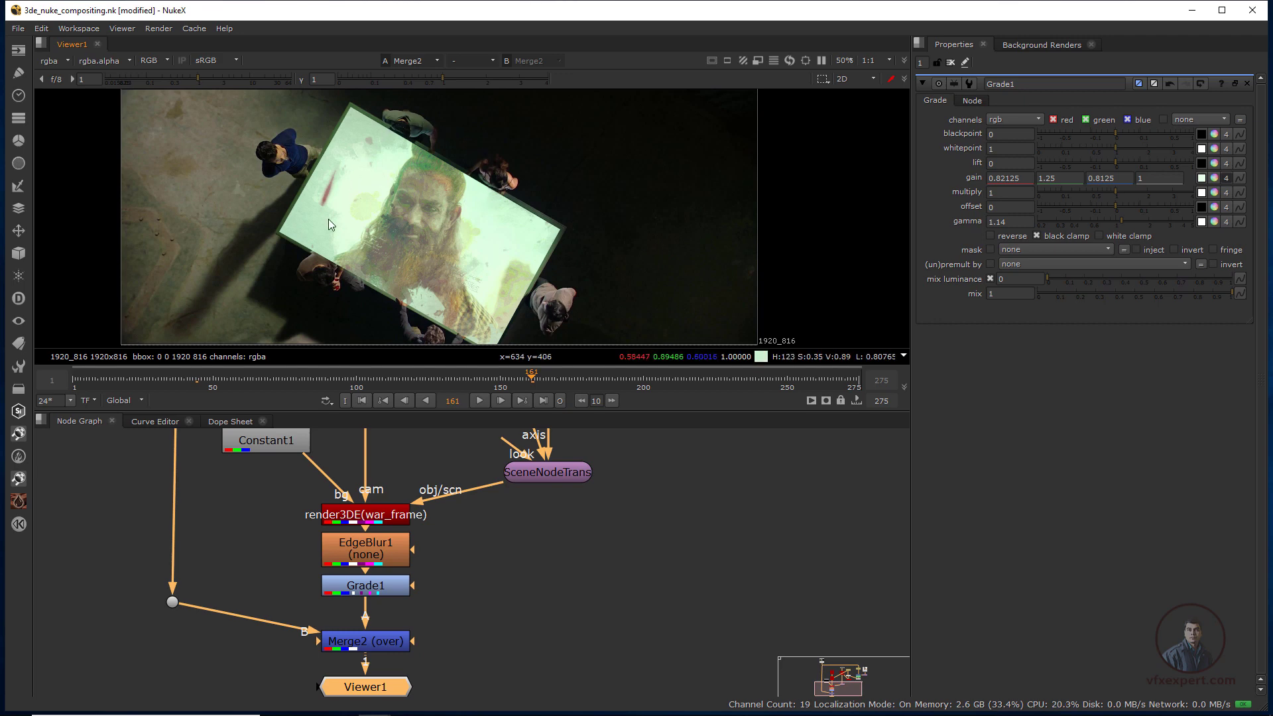
pyautogui.scroll(5, 373, 303)
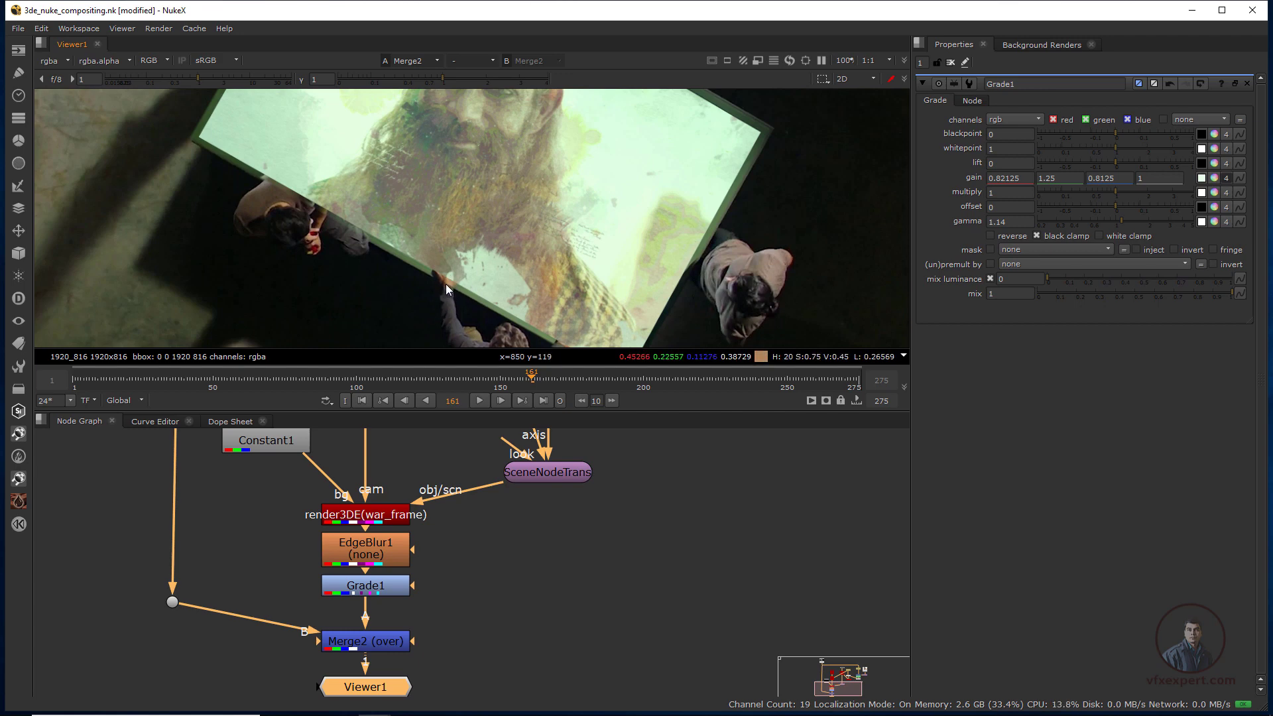
pyautogui.scroll(-6, 452, 286)
pyautogui.moveTo(466, 576); pyautogui.dragTo(506, 555, button='middle')
pyautogui.scroll(-2, 506, 555)
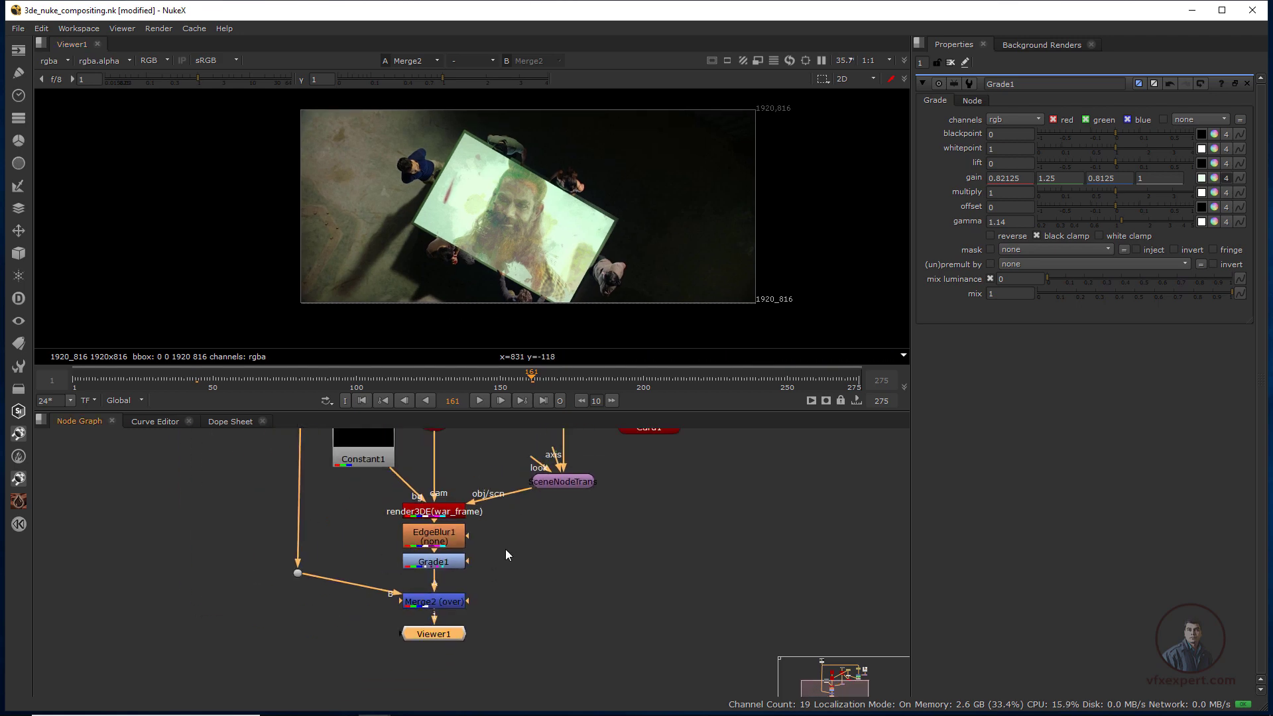
pyautogui.moveTo(491, 512); pyautogui.dragTo(424, 600, button='middle')
pyautogui.scroll(-2, 454, 588)
pyautogui.moveTo(501, 553); pyautogui.dragTo(512, 576, button='middle')
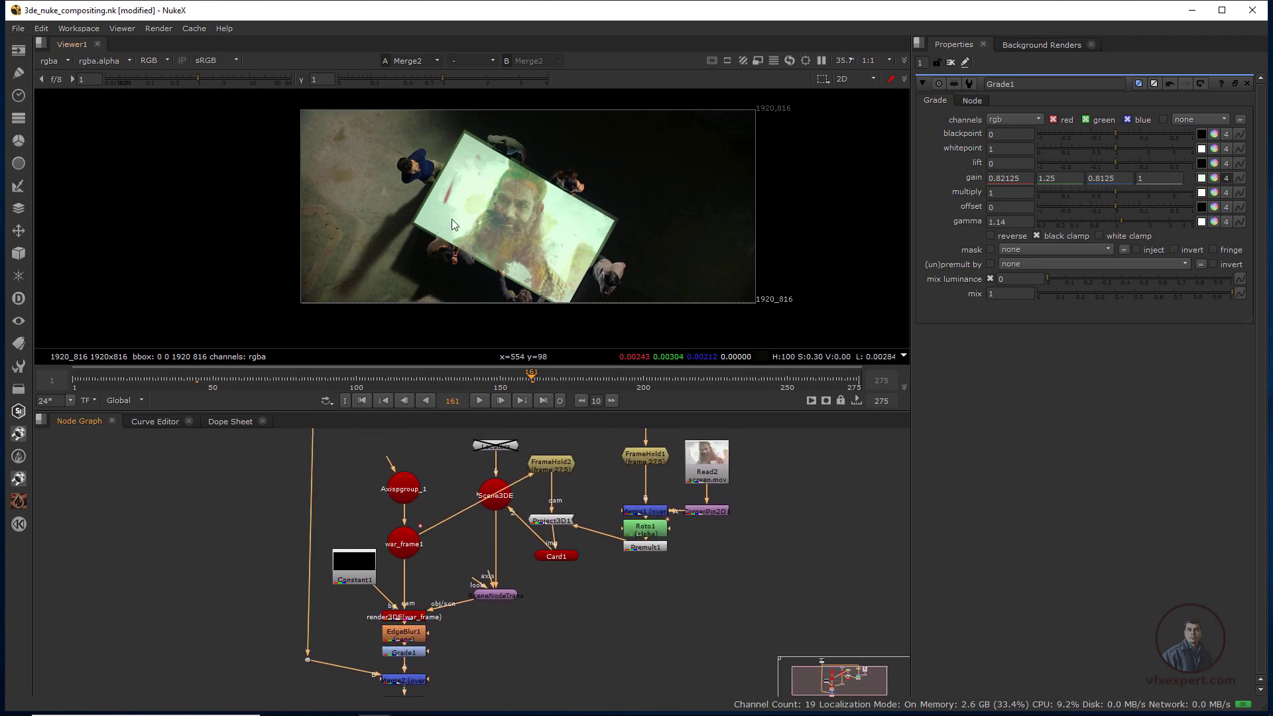
# - Import the war_roto.####.tiff 1-275 sequence, place its Read node beside the tree, and view the roto mattes
pyautogui.click(19, 50)
pyautogui.click(60, 50)
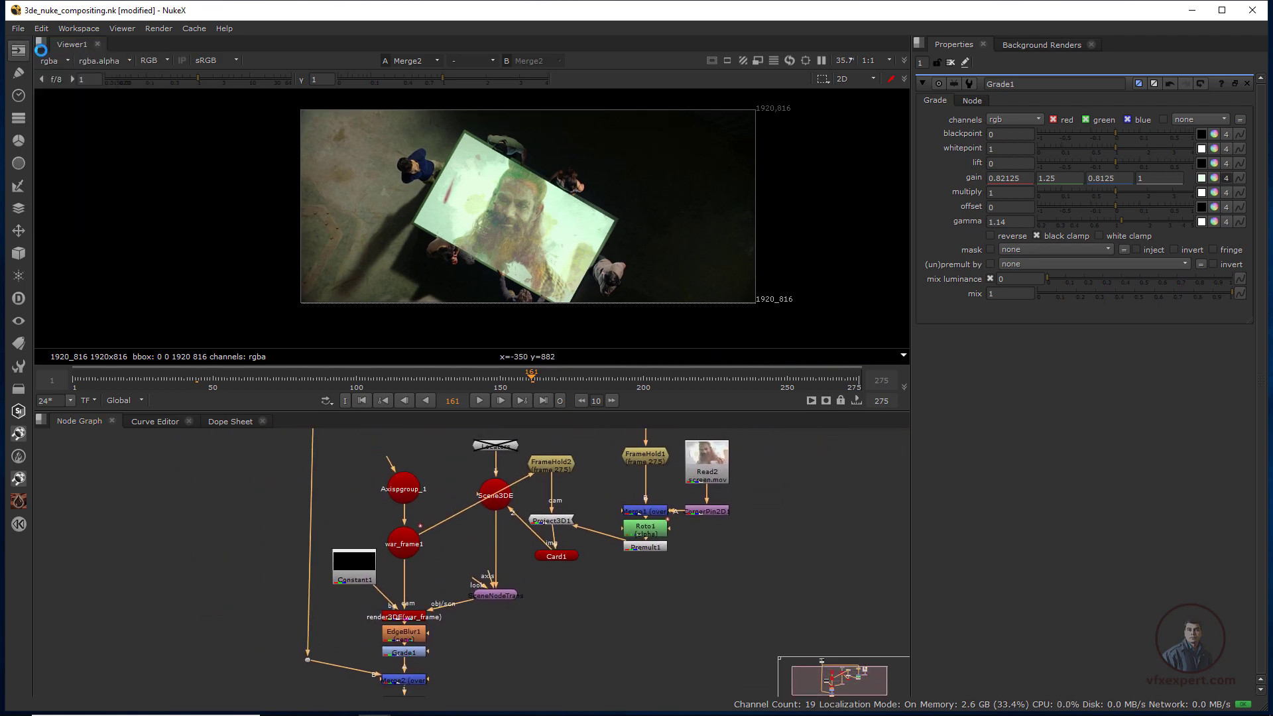
pyautogui.click(492, 224)
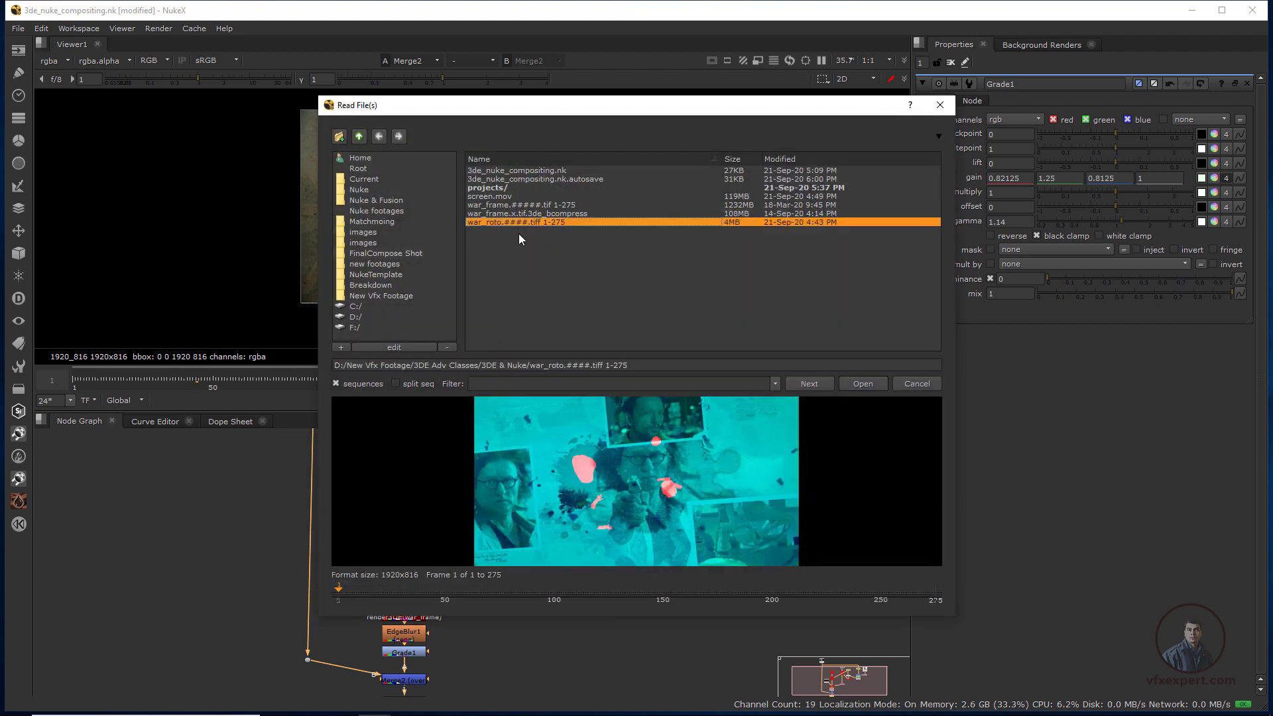
pyautogui.click(862, 384)
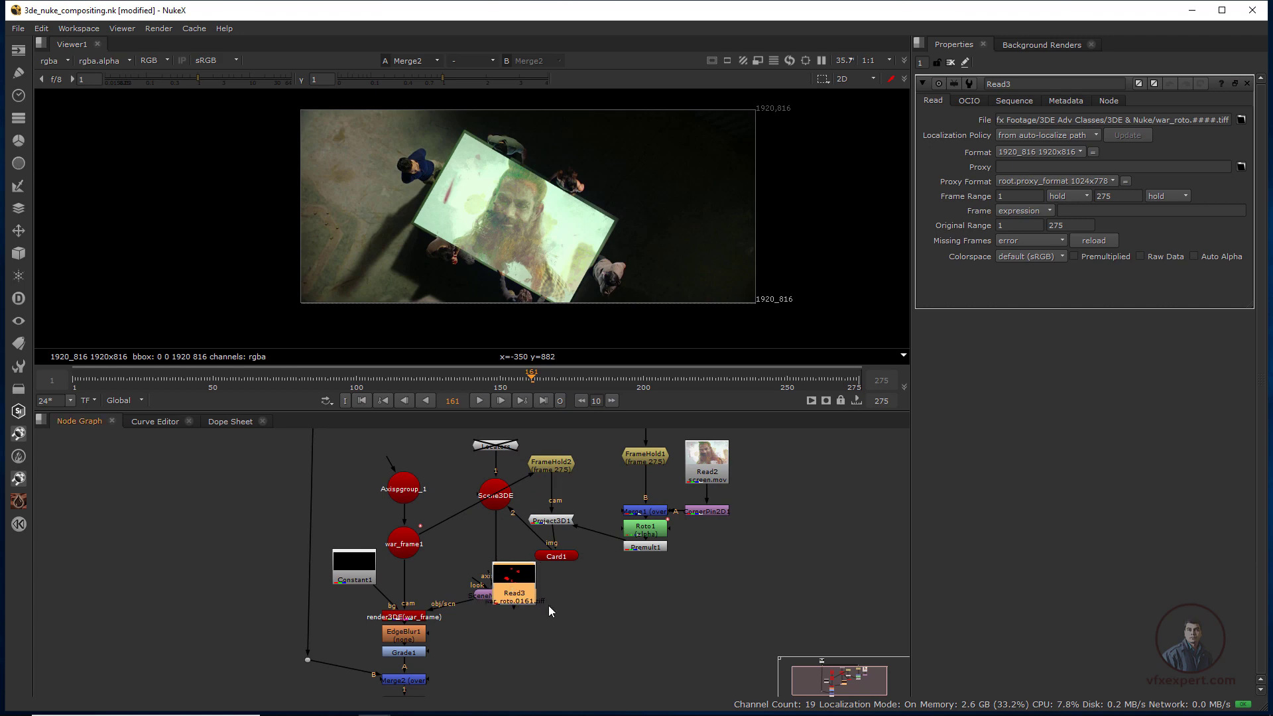
pyautogui.moveTo(512, 571); pyautogui.dragTo(205, 459)
pyautogui.press('1')
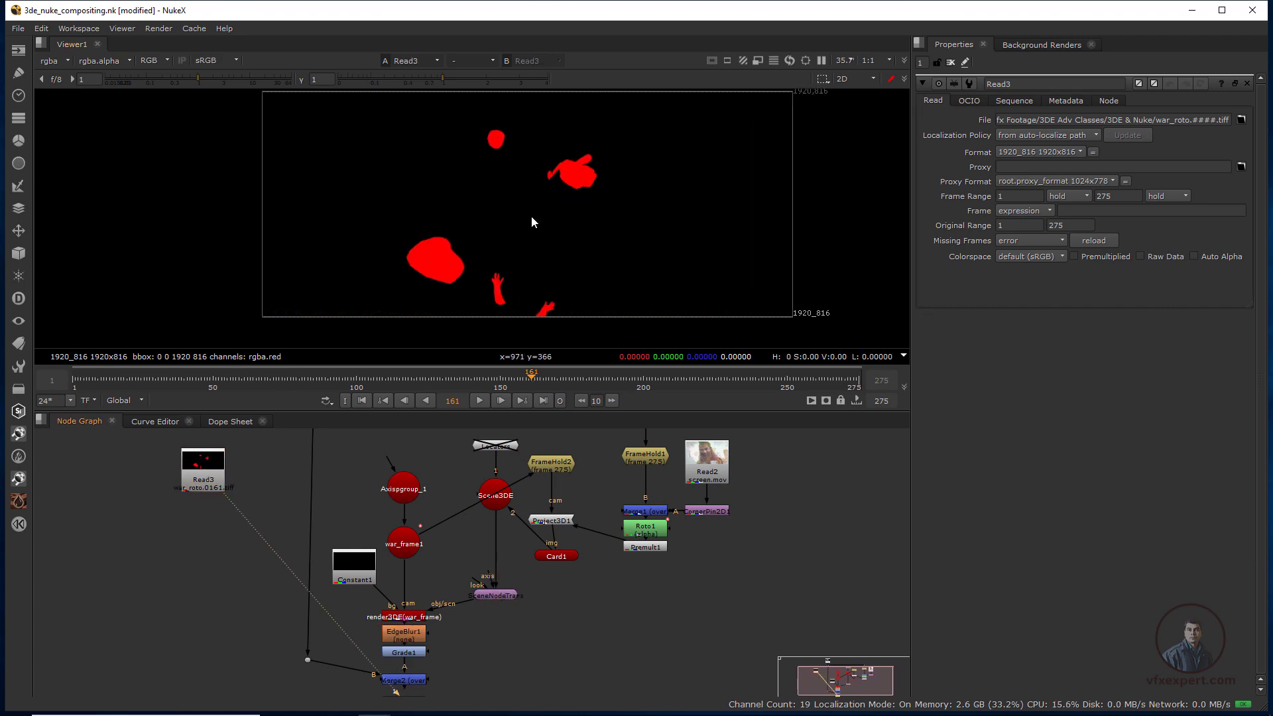
pyautogui.moveTo(538, 256); pyautogui.dragTo(446, 256, button='middle')
pyautogui.scroll(3, 433, 250)
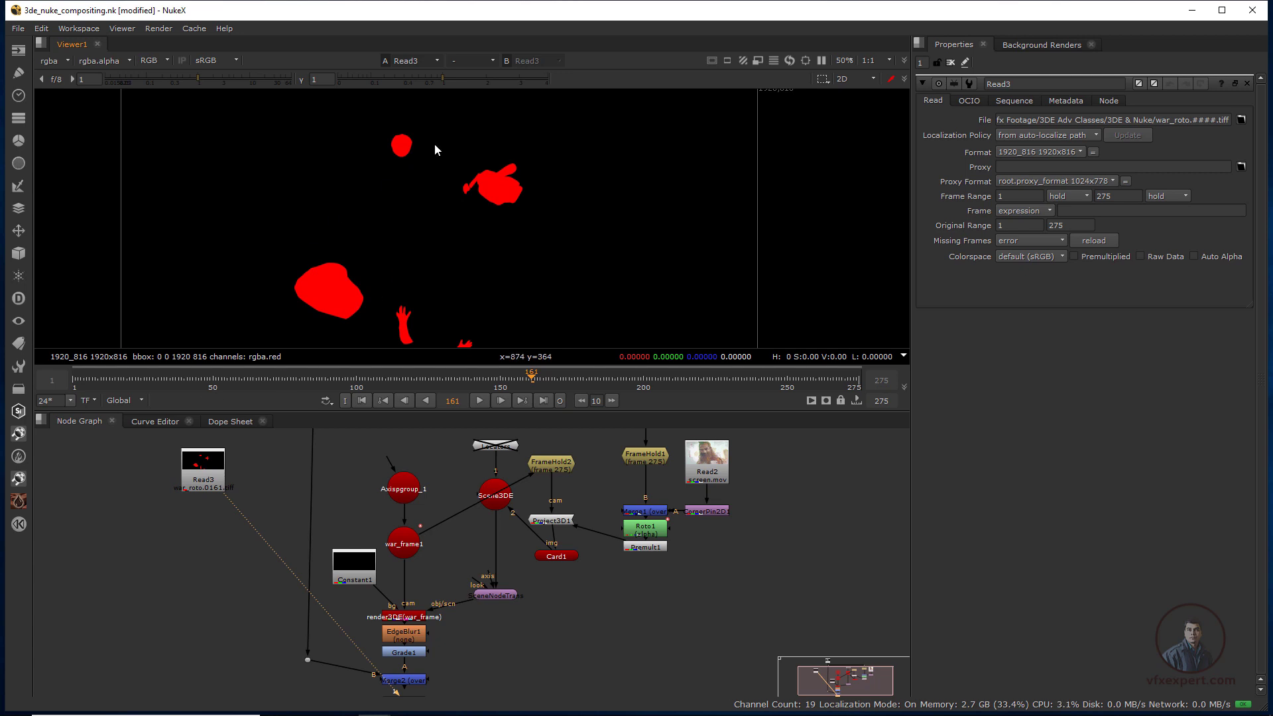
pyautogui.scroll(-2, 371, 597)
# - Place the war_roto Read node and the detached Viewer1 to the left of Merge2, and level the plate's Dot with Merge2
pyautogui.moveTo(398, 675); pyautogui.dragTo(470, 645, button='middle')
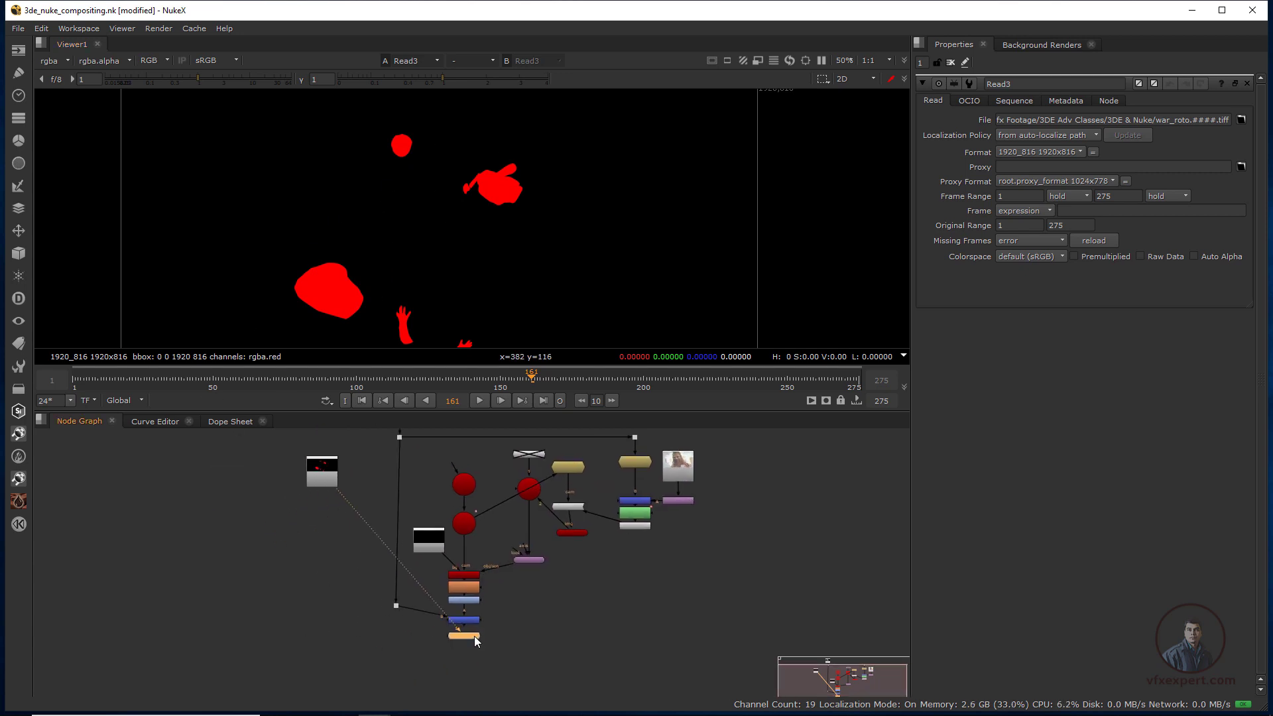
pyautogui.moveTo(474, 636); pyautogui.dragTo(319, 572)
pyautogui.moveTo(331, 488); pyautogui.dragTo(307, 559)
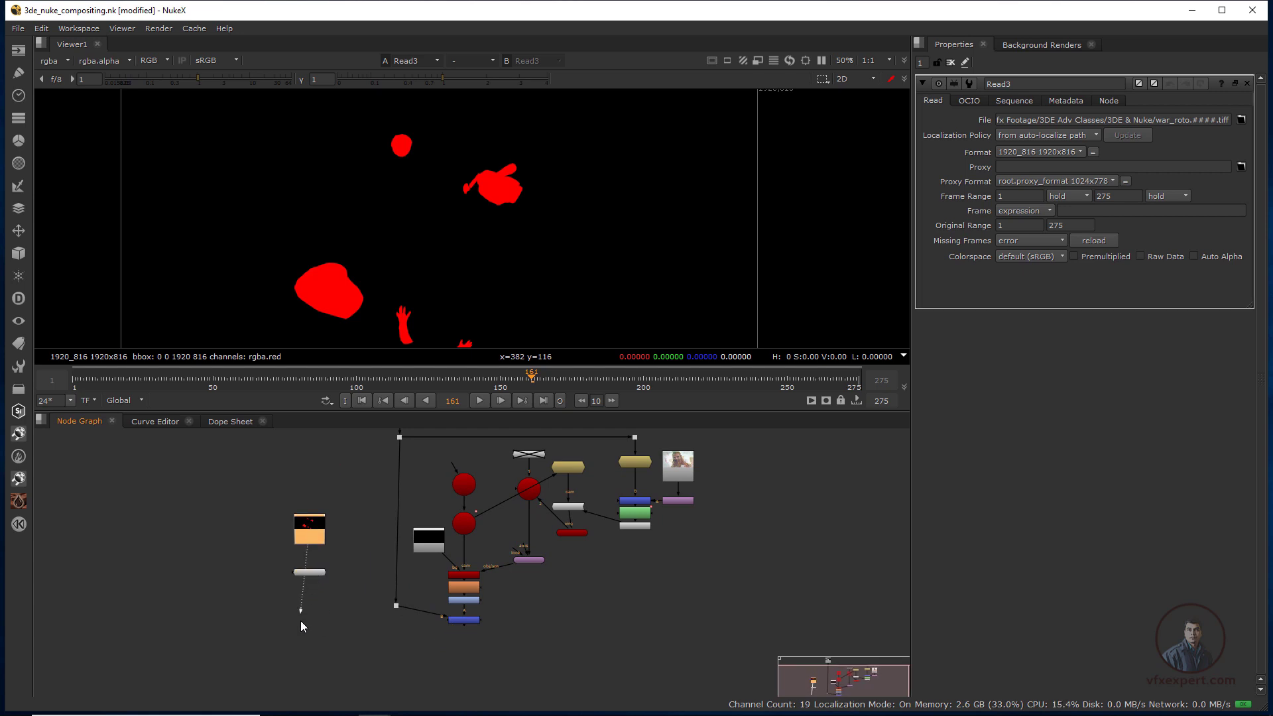
pyautogui.moveTo(300, 620); pyautogui.dragTo(300, 622)
pyautogui.moveTo(309, 572); pyautogui.dragTo(298, 623)
pyautogui.moveTo(316, 537); pyautogui.dragTo(312, 574)
pyautogui.scroll(2, 350, 586)
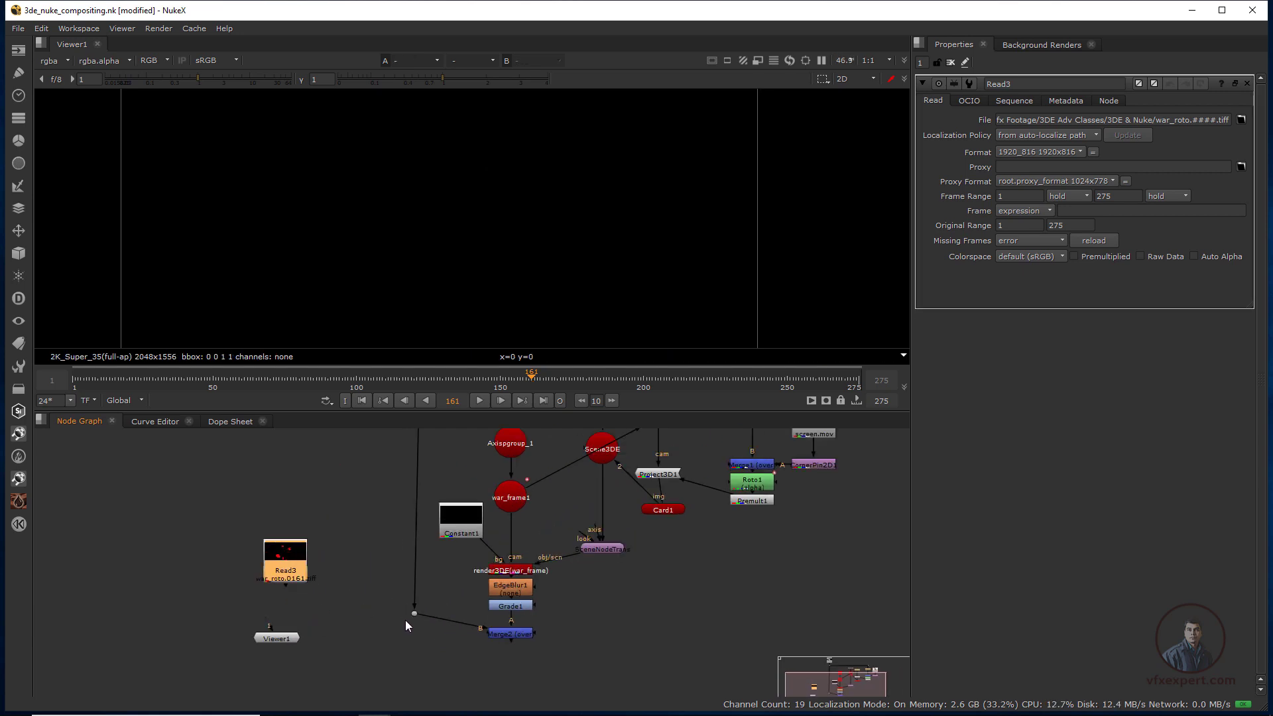
pyautogui.moveTo(414, 614); pyautogui.dragTo(413, 633)
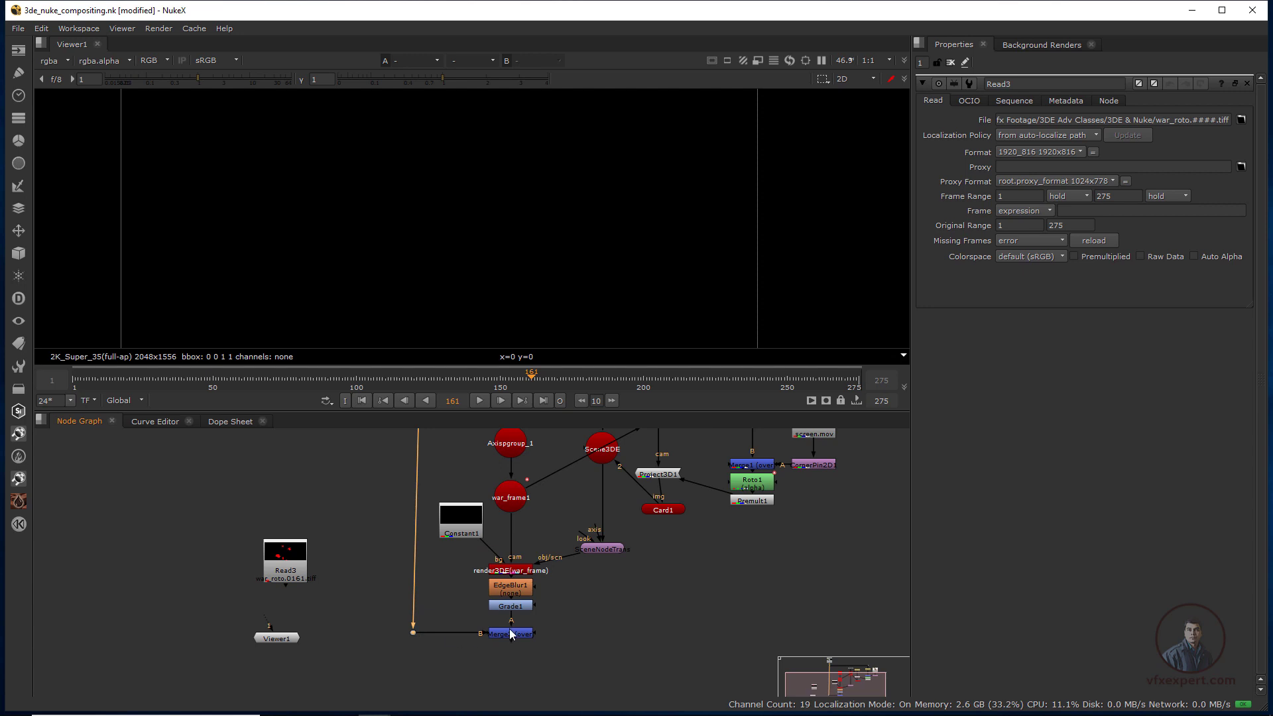
# - View the output of Merge2 and examine the screen's overlap with the people along the table's edges
pyautogui.click(512, 633)
pyautogui.press('1')
pyautogui.scroll(4, 412, 247)
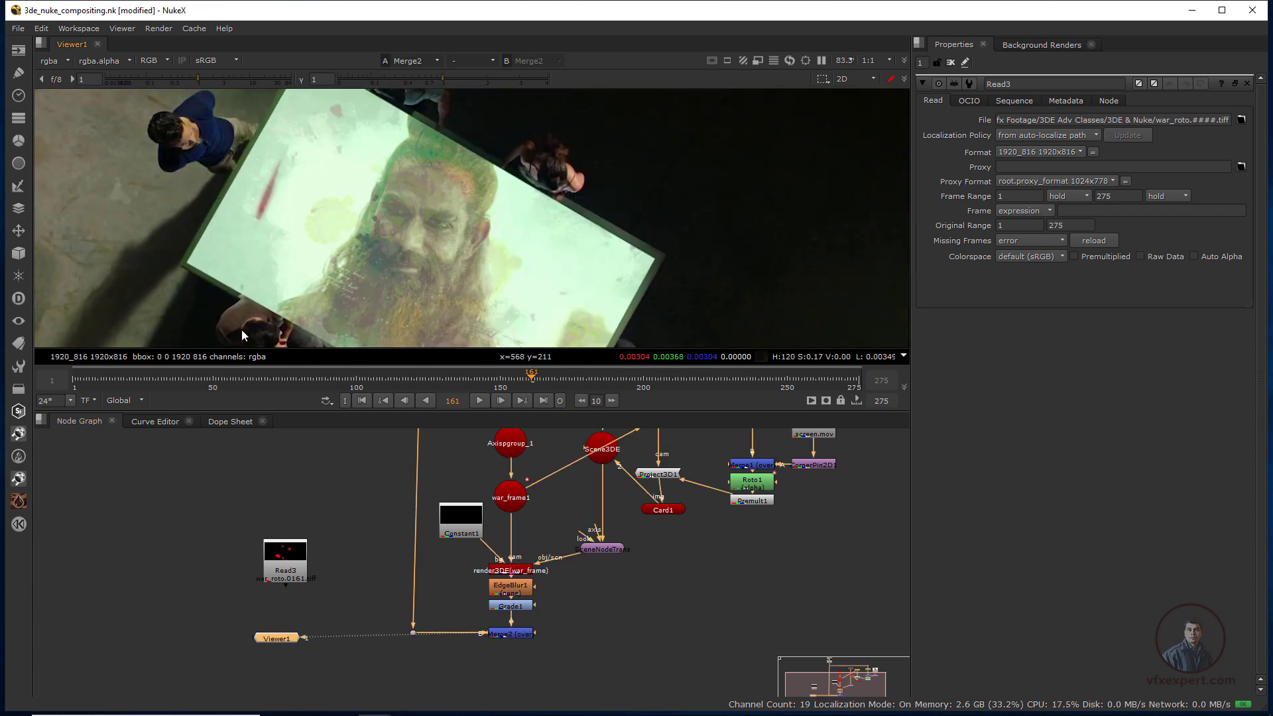
pyautogui.moveTo(495, 166); pyautogui.dragTo(455, 259, button='middle')
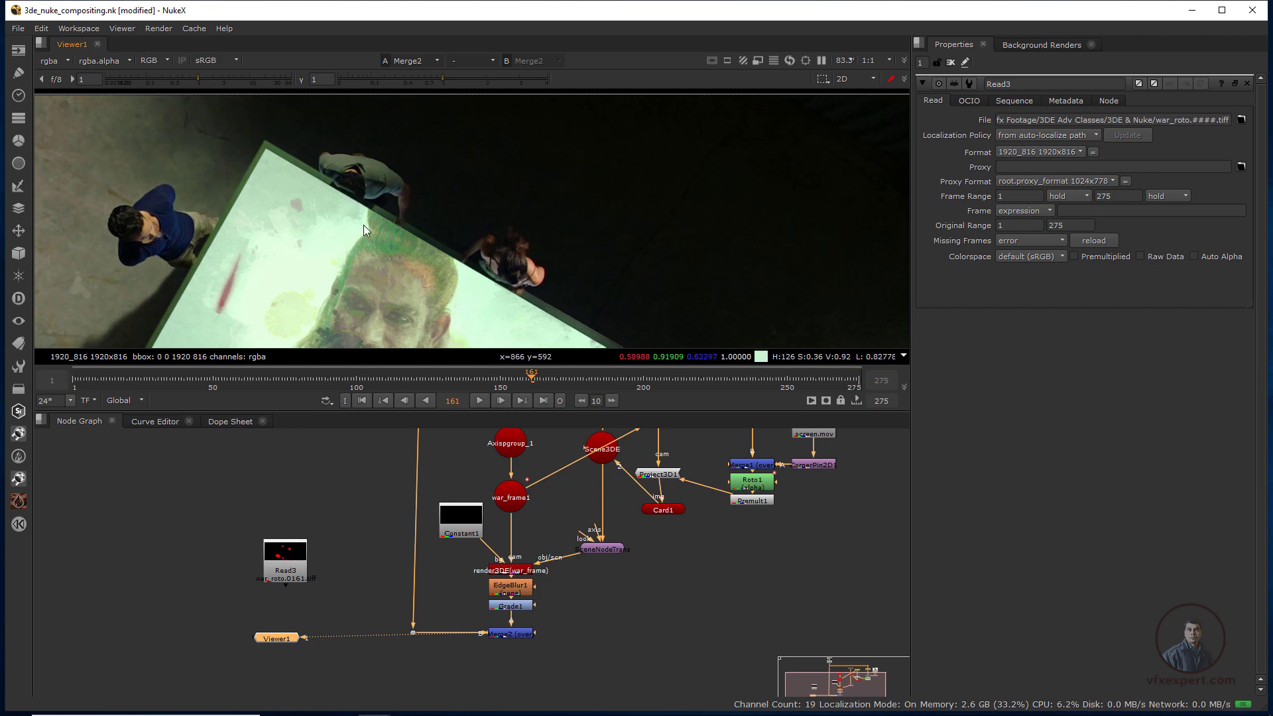
pyautogui.scroll(-2, 364, 225)
pyautogui.moveTo(363, 225); pyautogui.dragTo(364, 195, button='middle')
# - View the original war_frame plate in Read1 to compare the people's heads and hands over the table
pyautogui.moveTo(459, 537); pyautogui.dragTo(441, 683, button='middle')
pyautogui.moveTo(444, 518); pyautogui.dragTo(403, 567, button='middle')
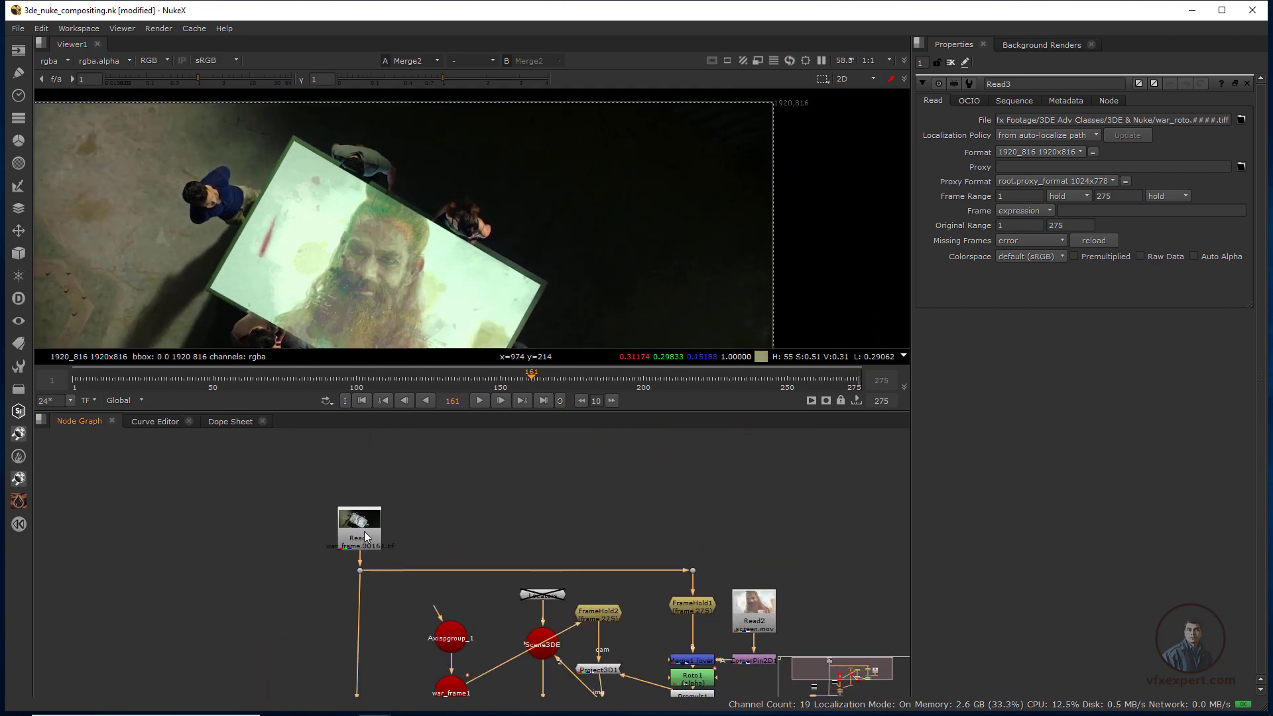
pyautogui.click(364, 537)
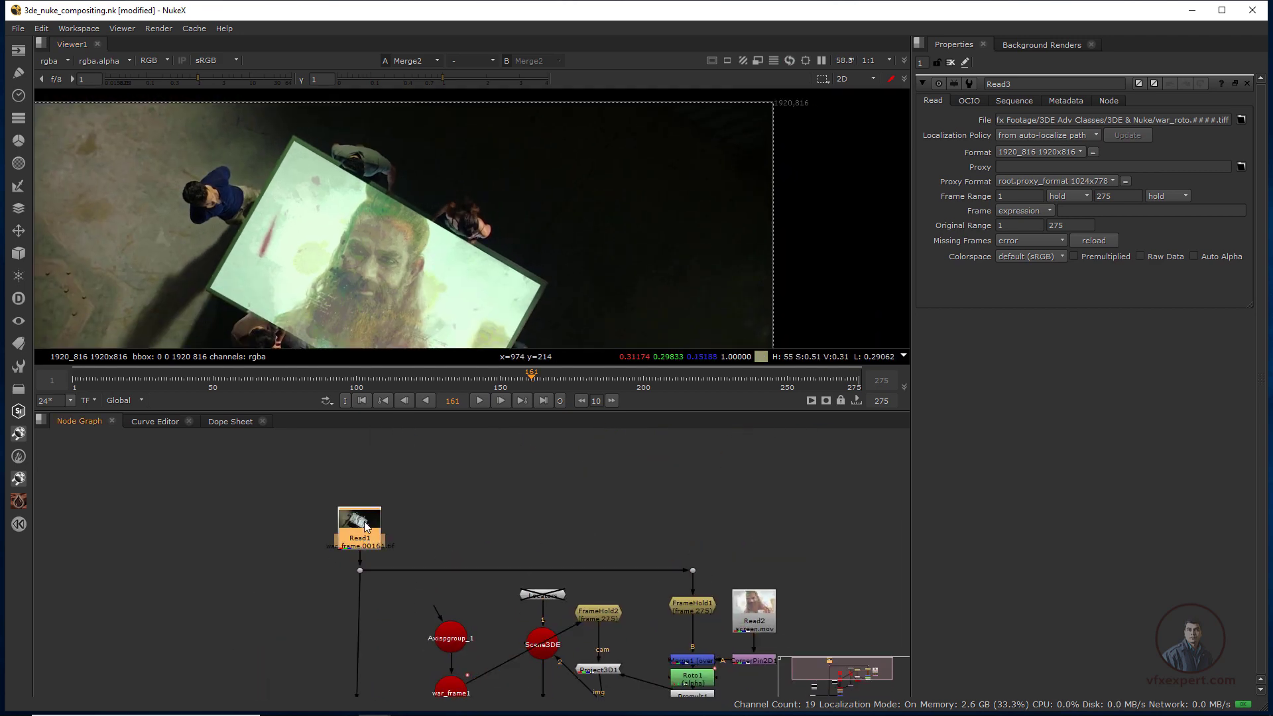
pyautogui.press('1')
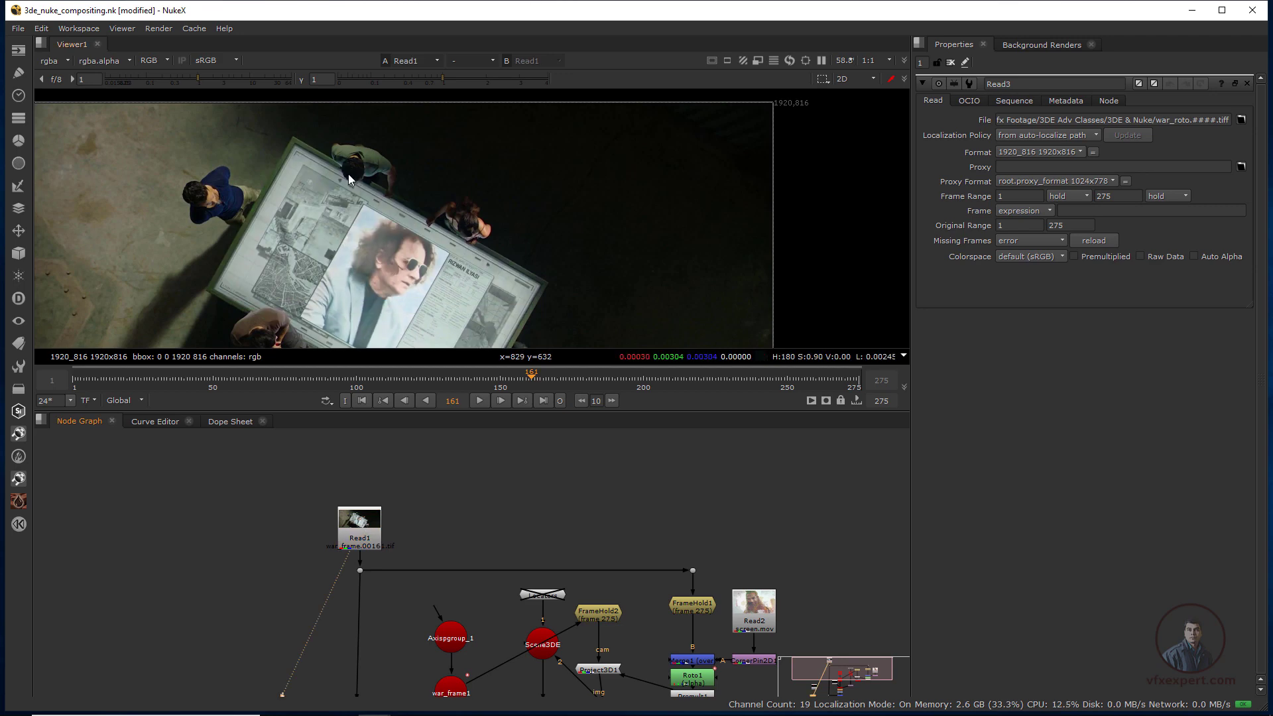
# - View Merge2 again and position Viewer1 directly beneath it in the node tree
pyautogui.moveTo(451, 620); pyautogui.dragTo(473, 464, button='middle')
pyautogui.moveTo(422, 676); pyautogui.dragTo(449, 601, button='middle')
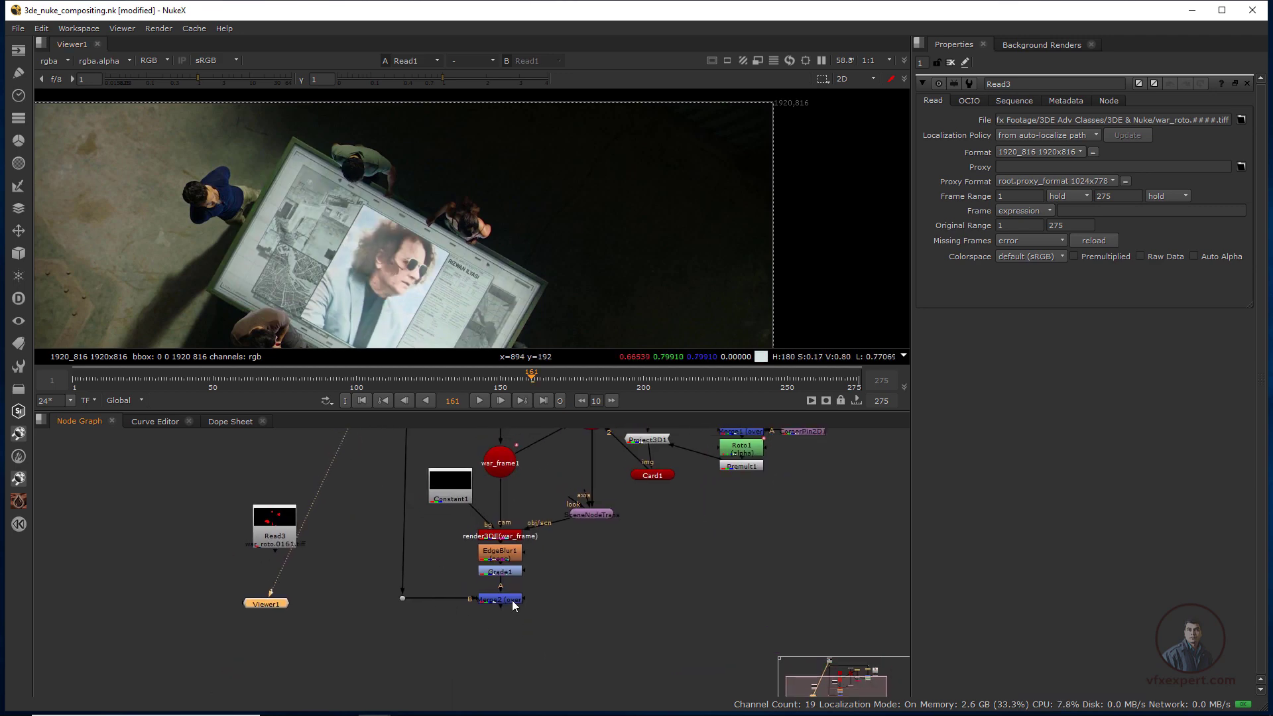
pyautogui.click(504, 600)
pyautogui.press('1')
pyautogui.moveTo(267, 605); pyautogui.dragTo(484, 643)
pyautogui.click(300, 646)
pyautogui.moveTo(392, 634); pyautogui.dragTo(397, 638, button='middle')
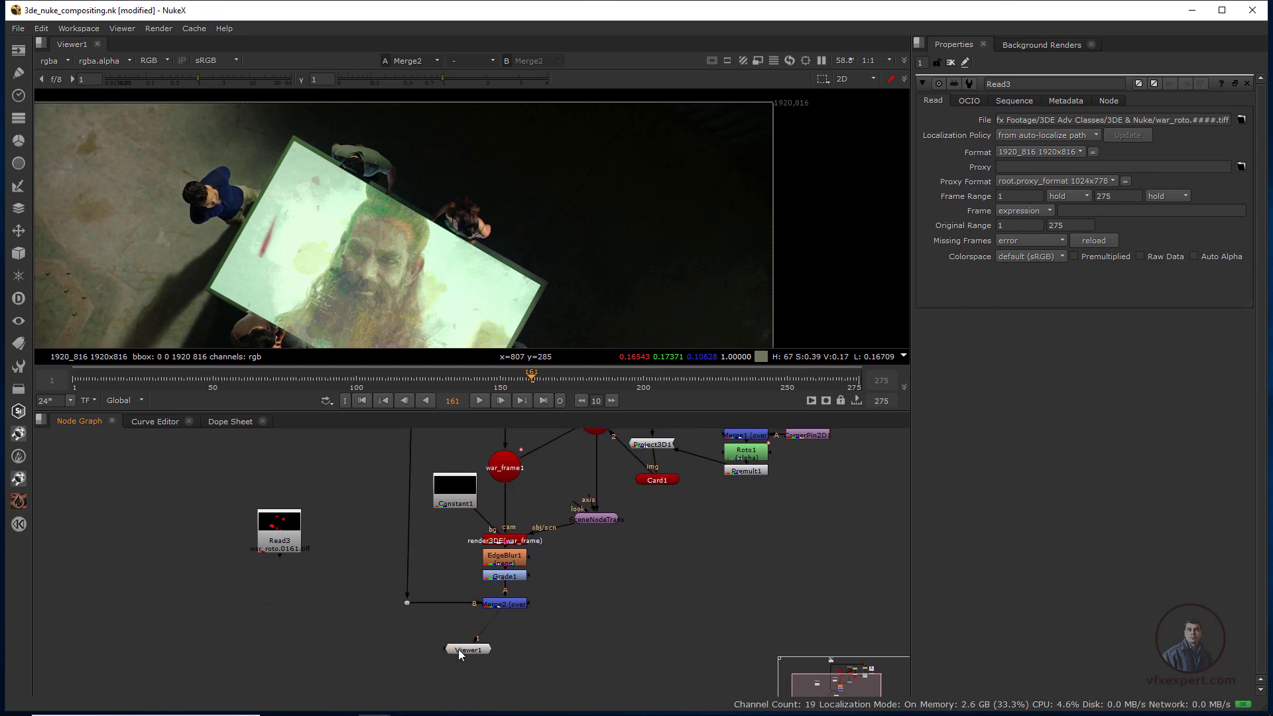
pyautogui.moveTo(459, 650); pyautogui.dragTo(486, 656)
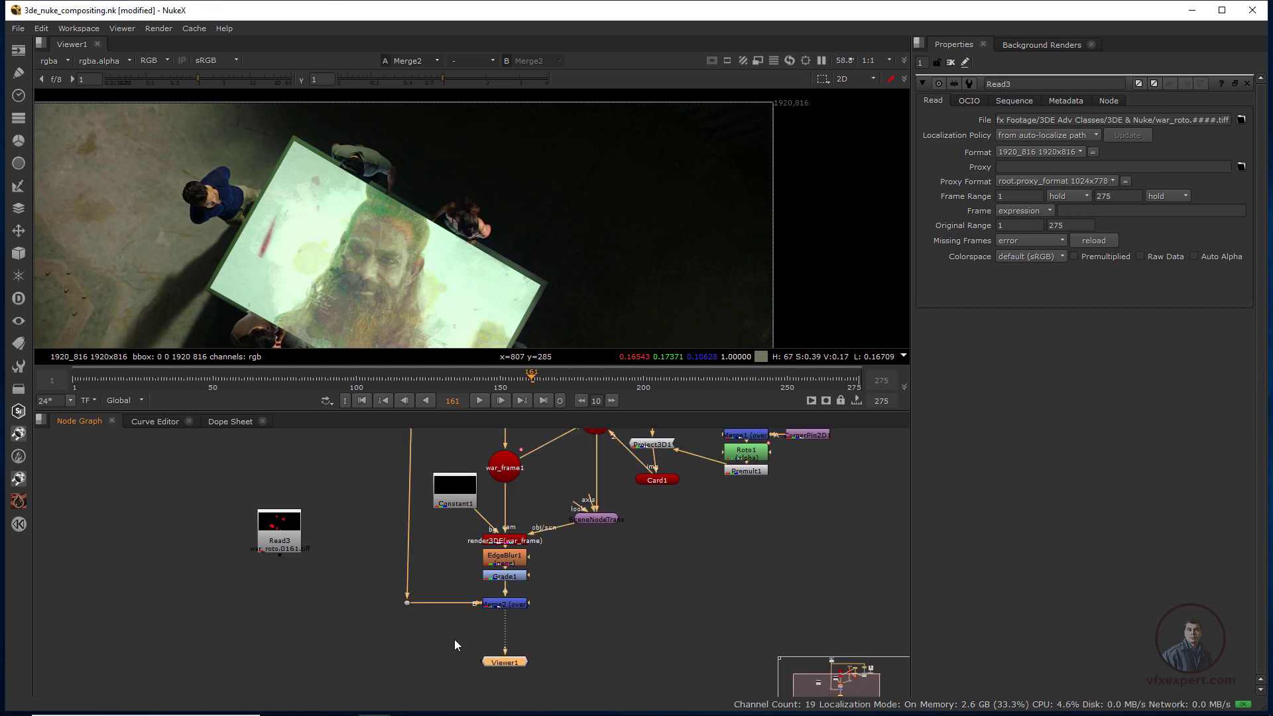
# - Add a Copy node below the plate's Dot, with its B input on the Dot and its A input on the war_roto Read node
pyautogui.click(391, 637)
pyautogui.press('k')
pyautogui.moveTo(401, 661); pyautogui.dragTo(408, 606)
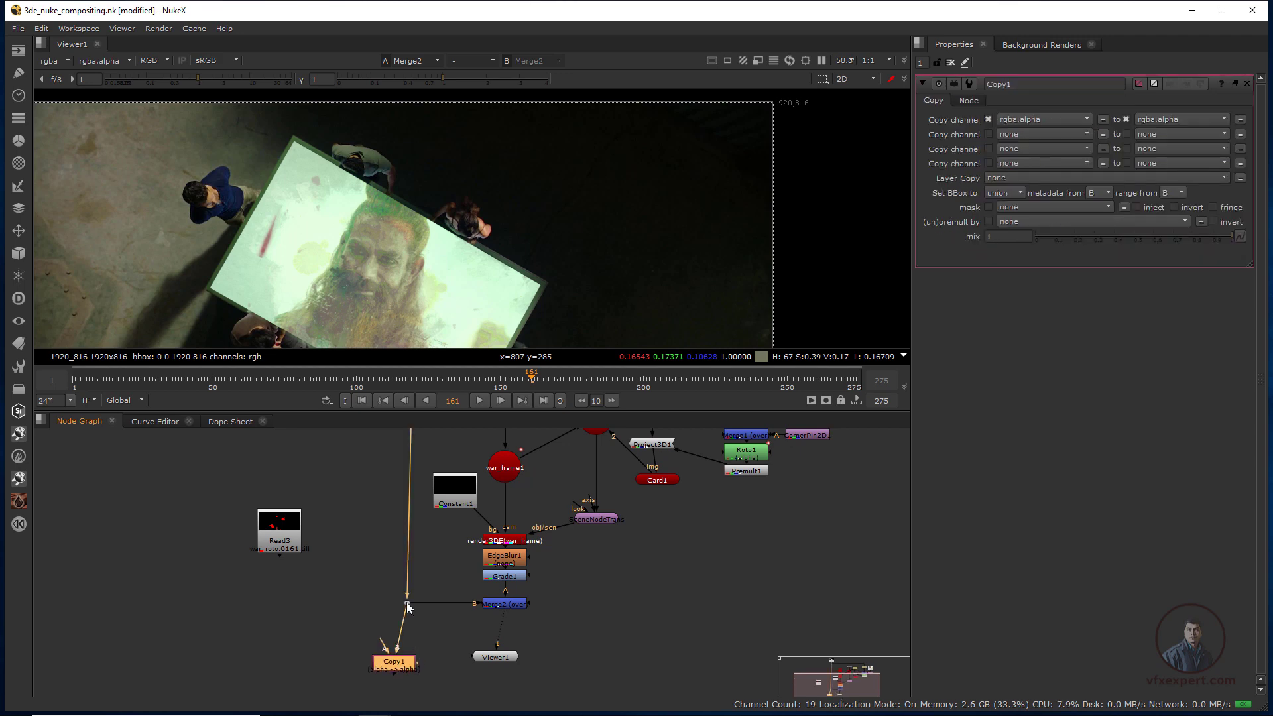
pyautogui.moveTo(386, 649); pyautogui.dragTo(314, 641)
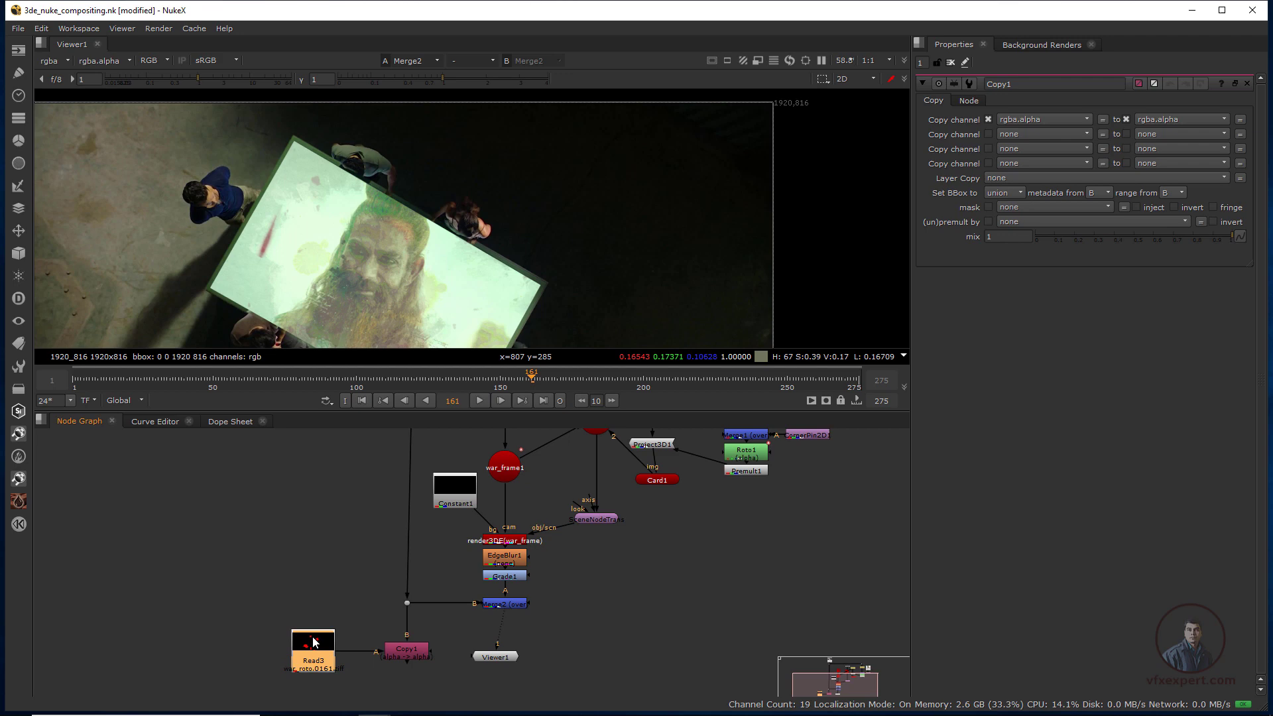
# - View Copy1 and set it to copy rgba.red to rgba.alpha
pyautogui.click(391, 642)
pyautogui.press('1')
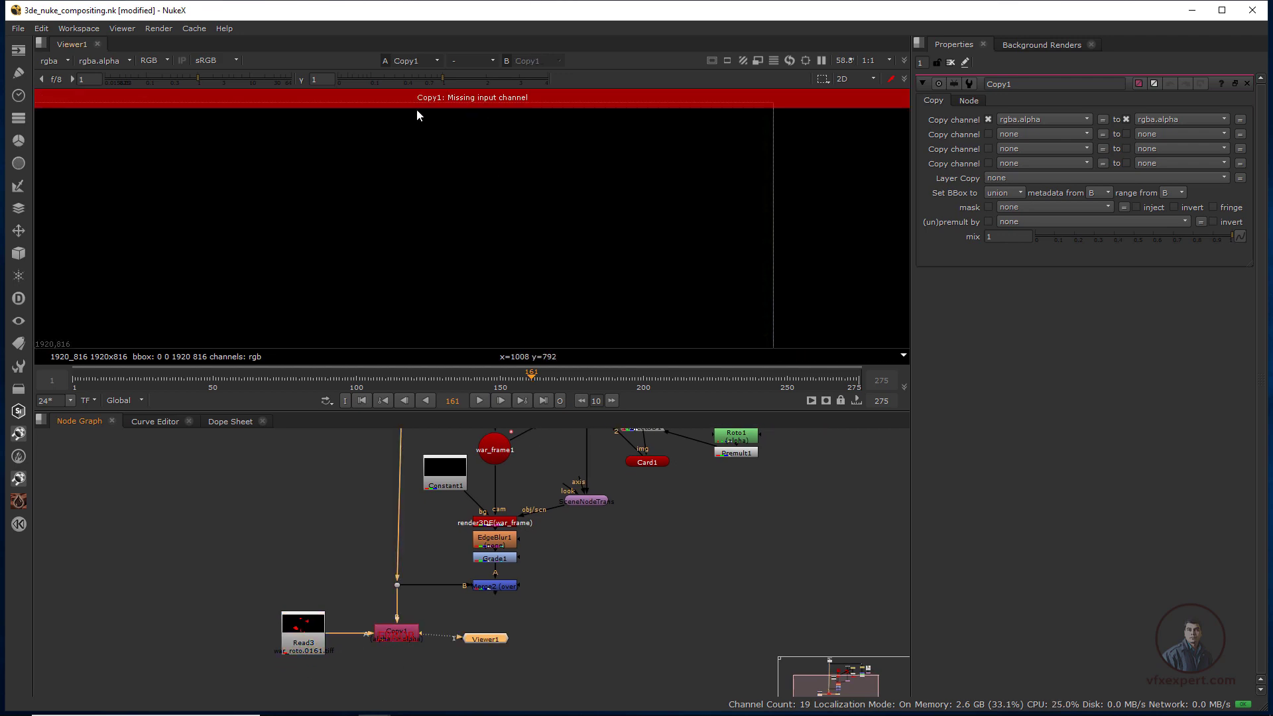
pyautogui.doubleClick(405, 638)
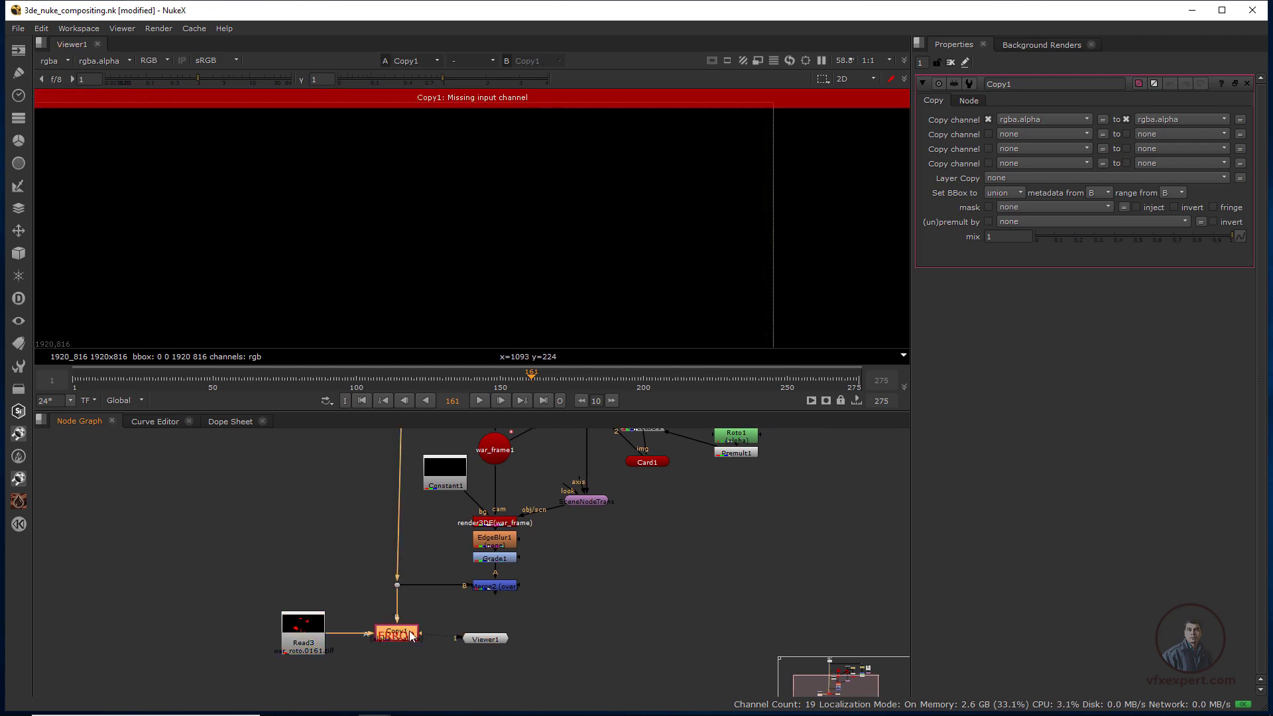
pyautogui.click(1029, 119)
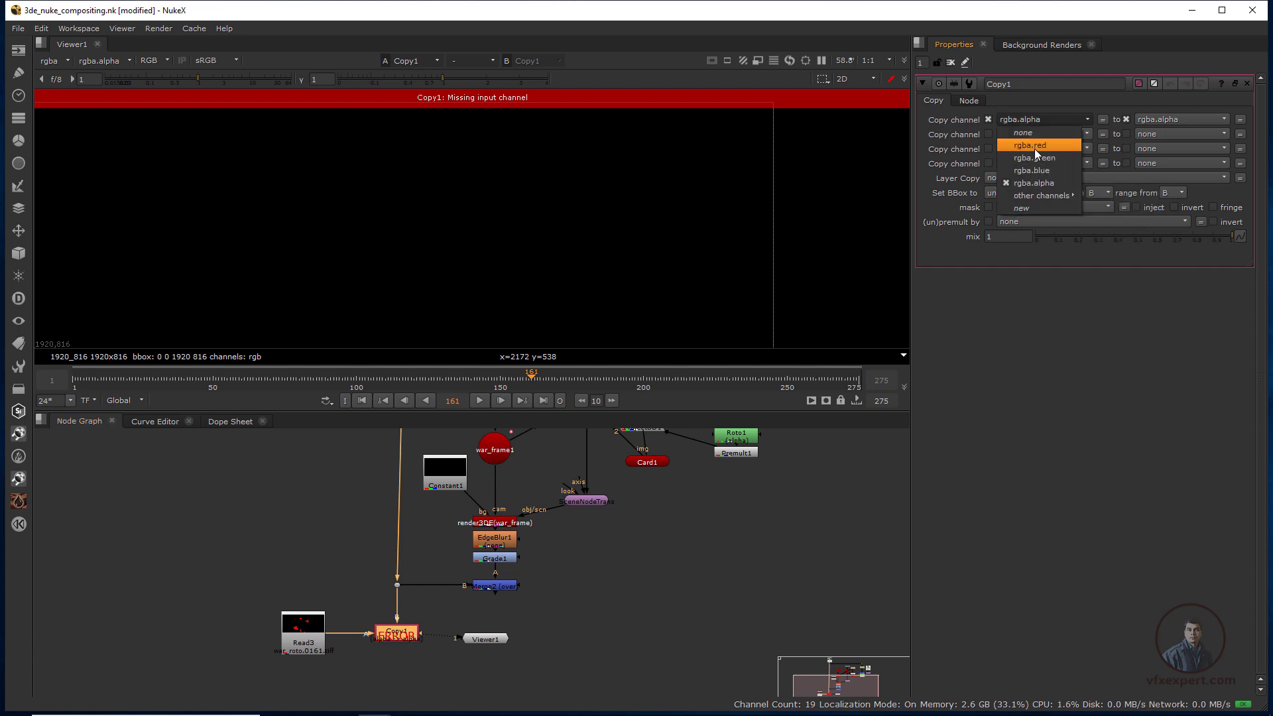
pyautogui.click(1035, 146)
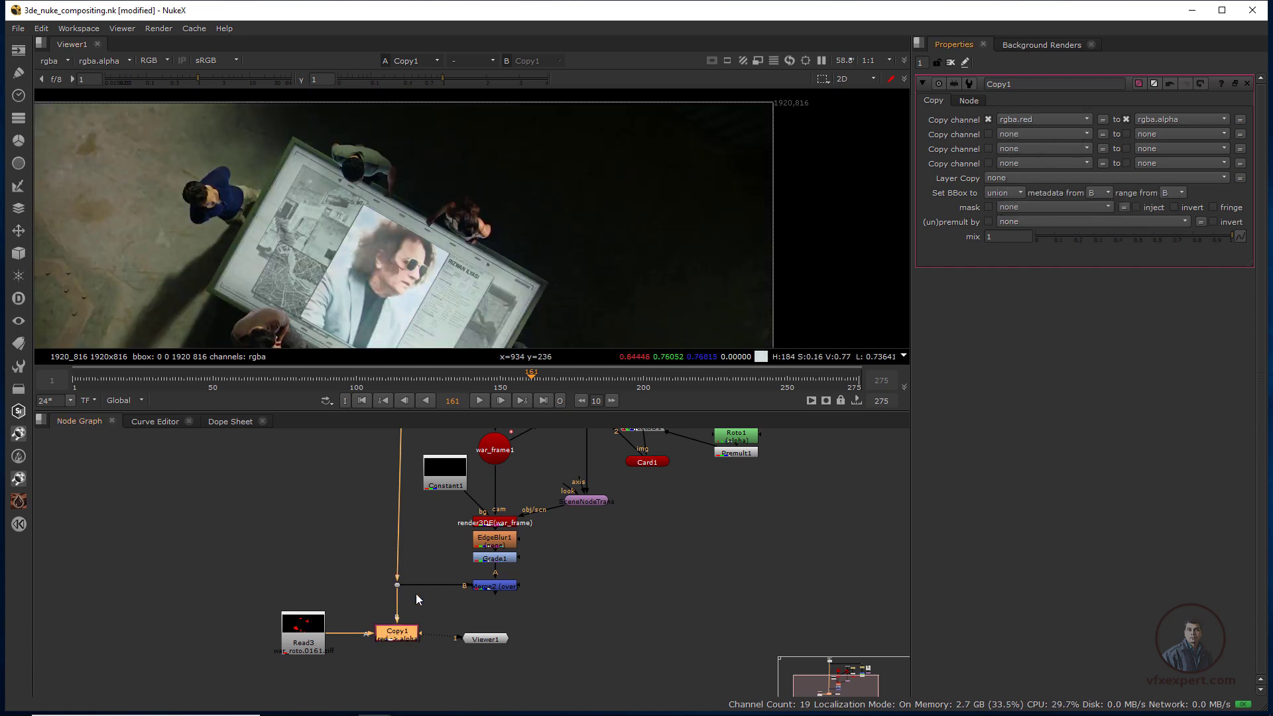
# - Move Viewer1 below Copy1 and insert a Premult node between them to isolate the people
pyautogui.moveTo(493, 643); pyautogui.dragTo(403, 682)
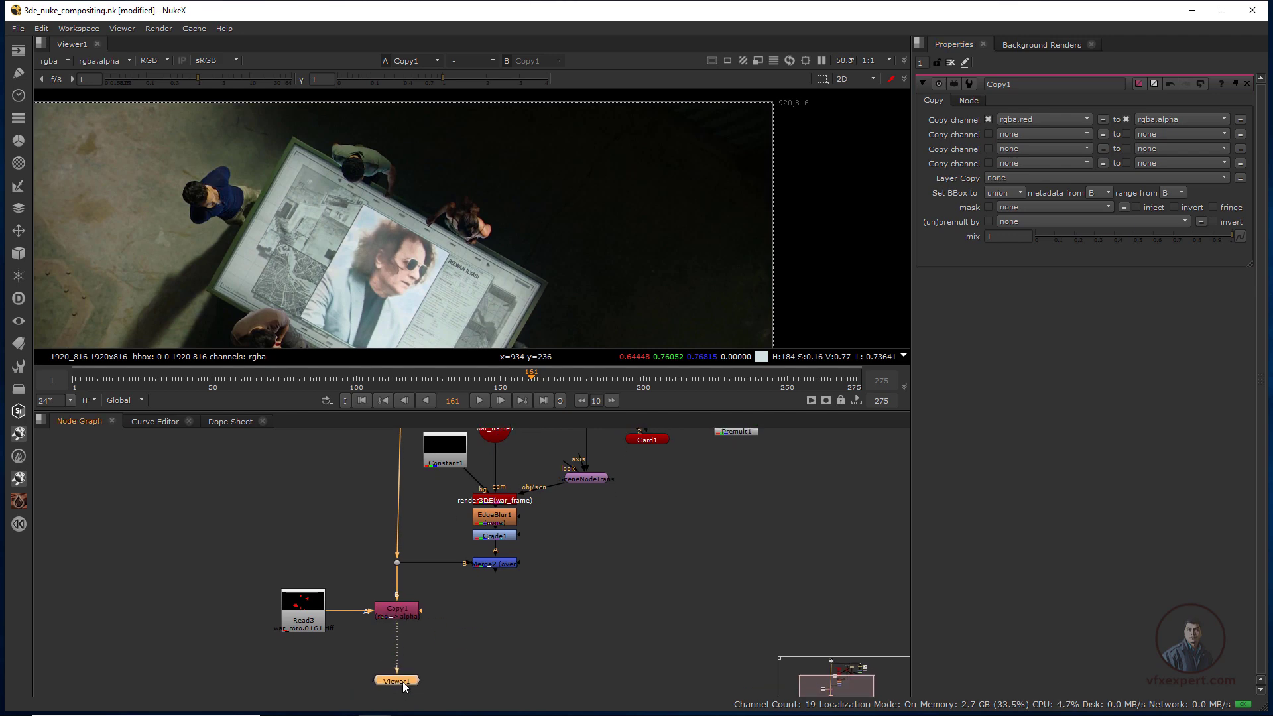
pyautogui.click(395, 611)
pyautogui.press('Tab')
pyautogui.write('pre')
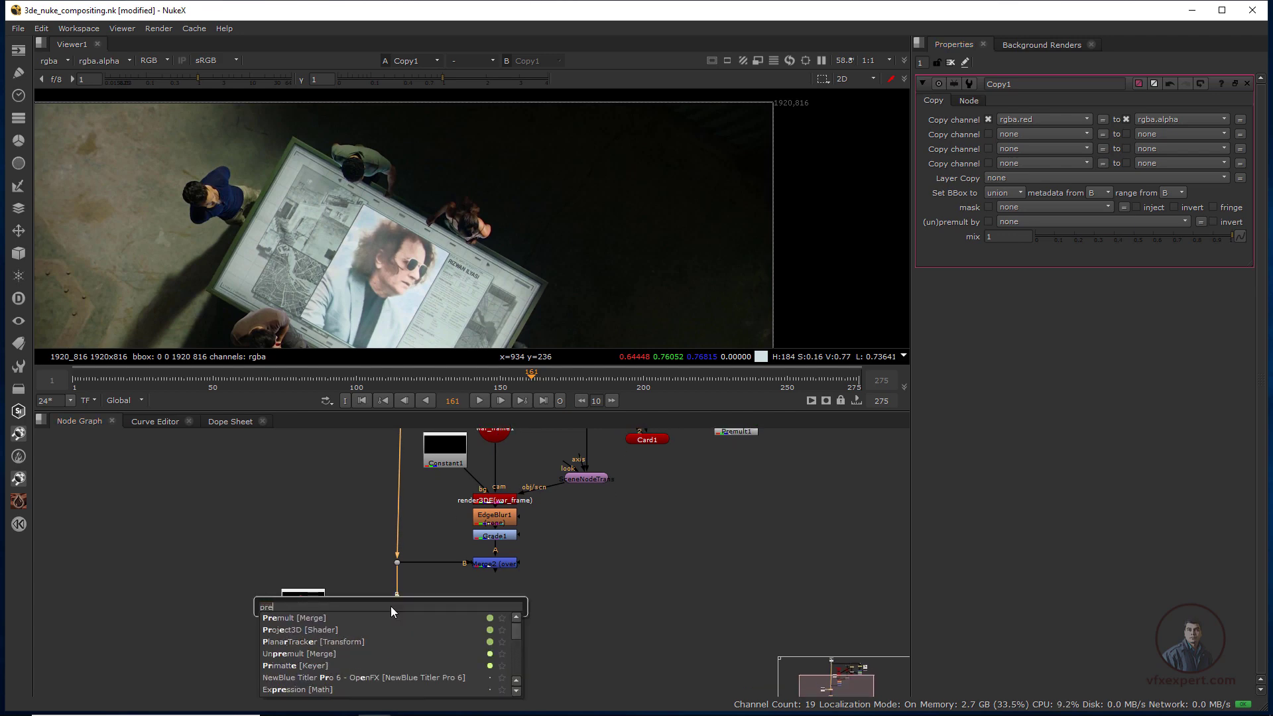
pyautogui.click(309, 618)
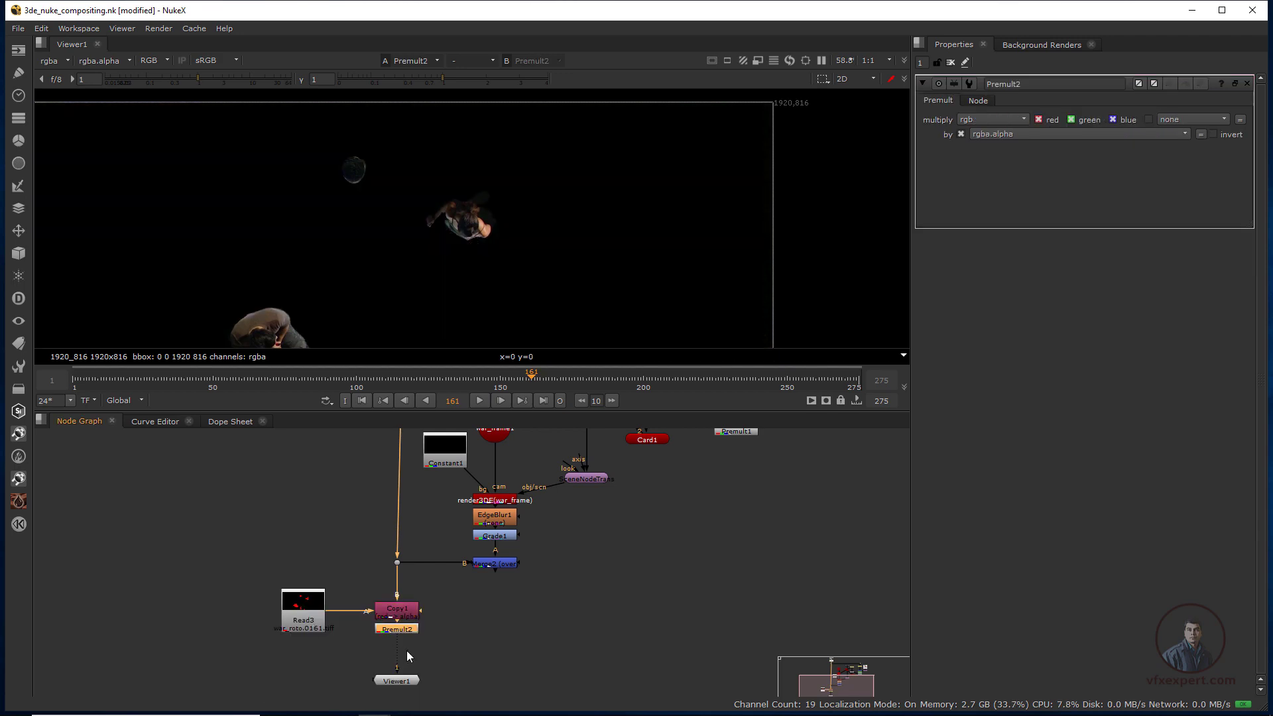
pyautogui.scroll(-2, 425, 238)
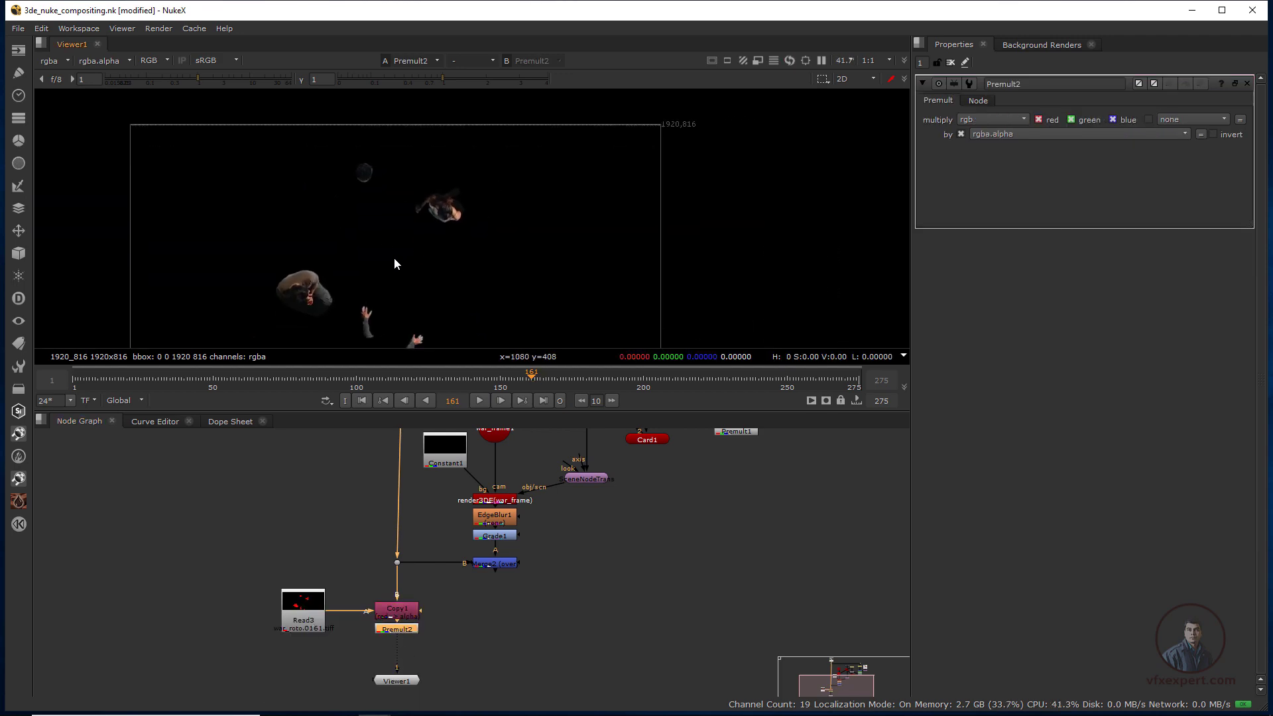
# - Add a Merge node set to over, connect its B input to Merge2, and align it beneath Merge2
pyautogui.moveTo(480, 614); pyautogui.dragTo(356, 618, button='middle')
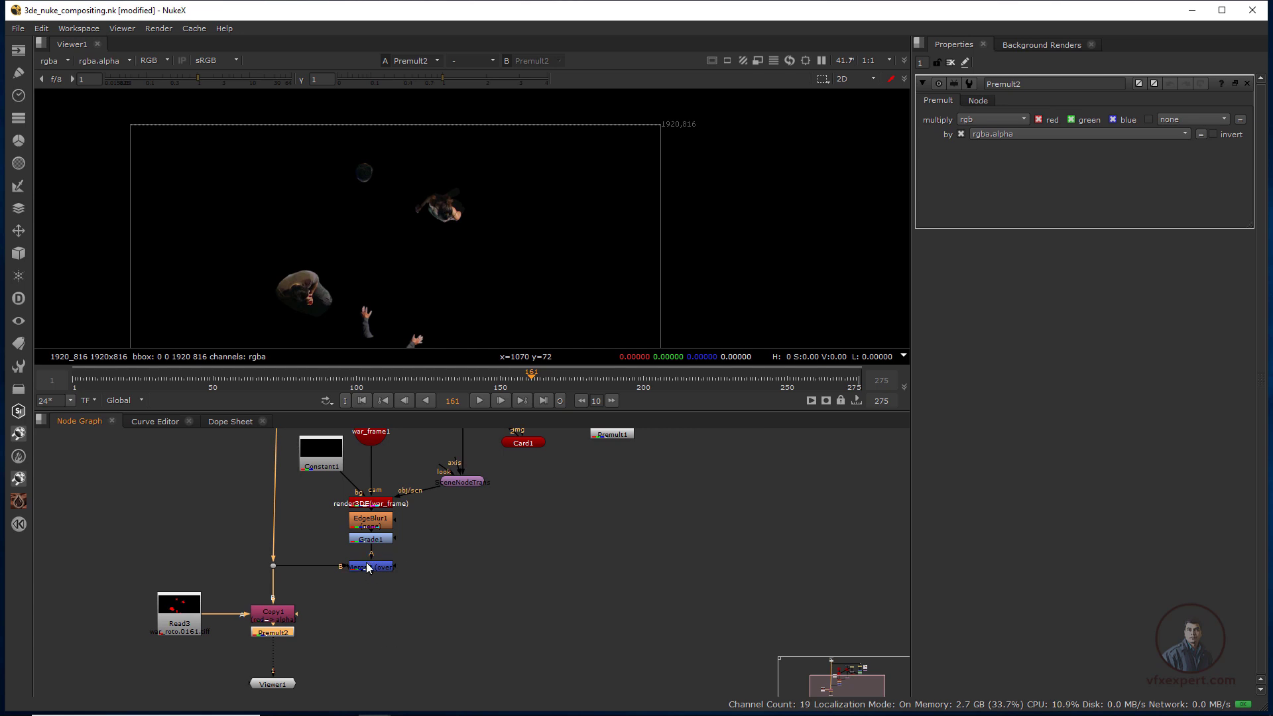
pyautogui.moveTo(415, 654); pyautogui.dragTo(433, 631, button='middle')
pyautogui.press('m')
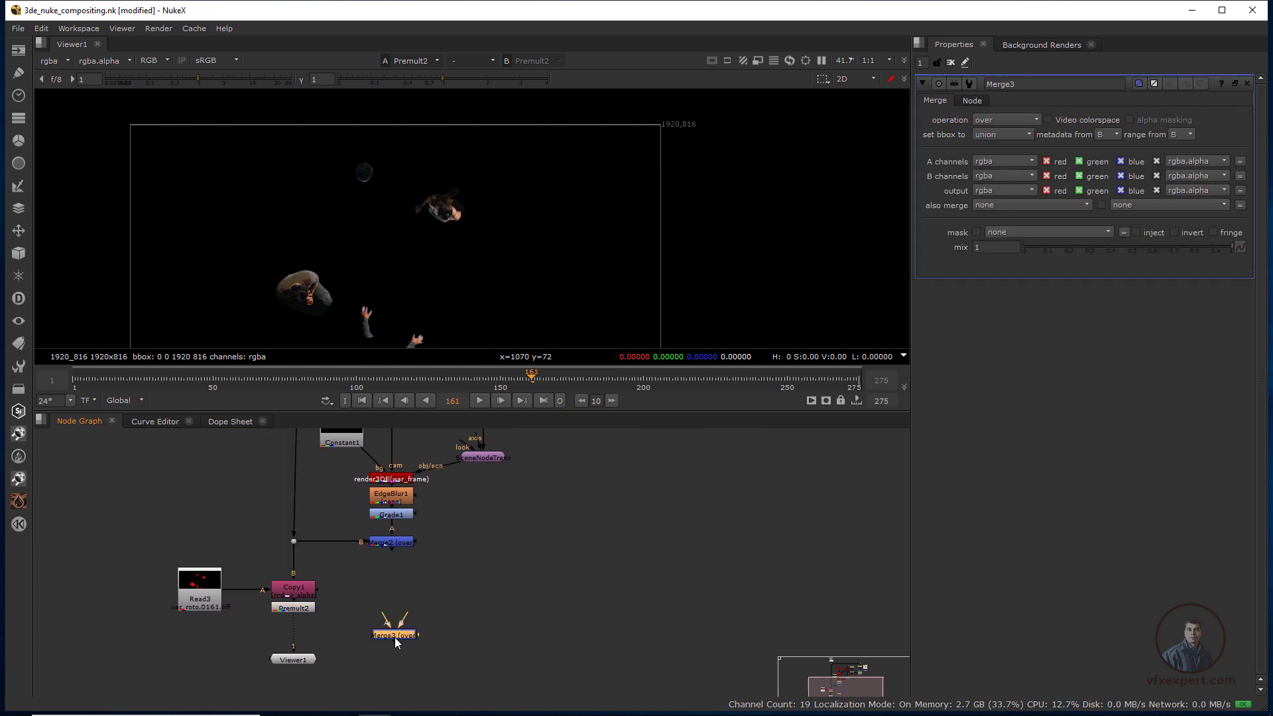
pyautogui.moveTo(404, 618); pyautogui.dragTo(394, 544)
pyautogui.moveTo(400, 649); pyautogui.dragTo(396, 643)
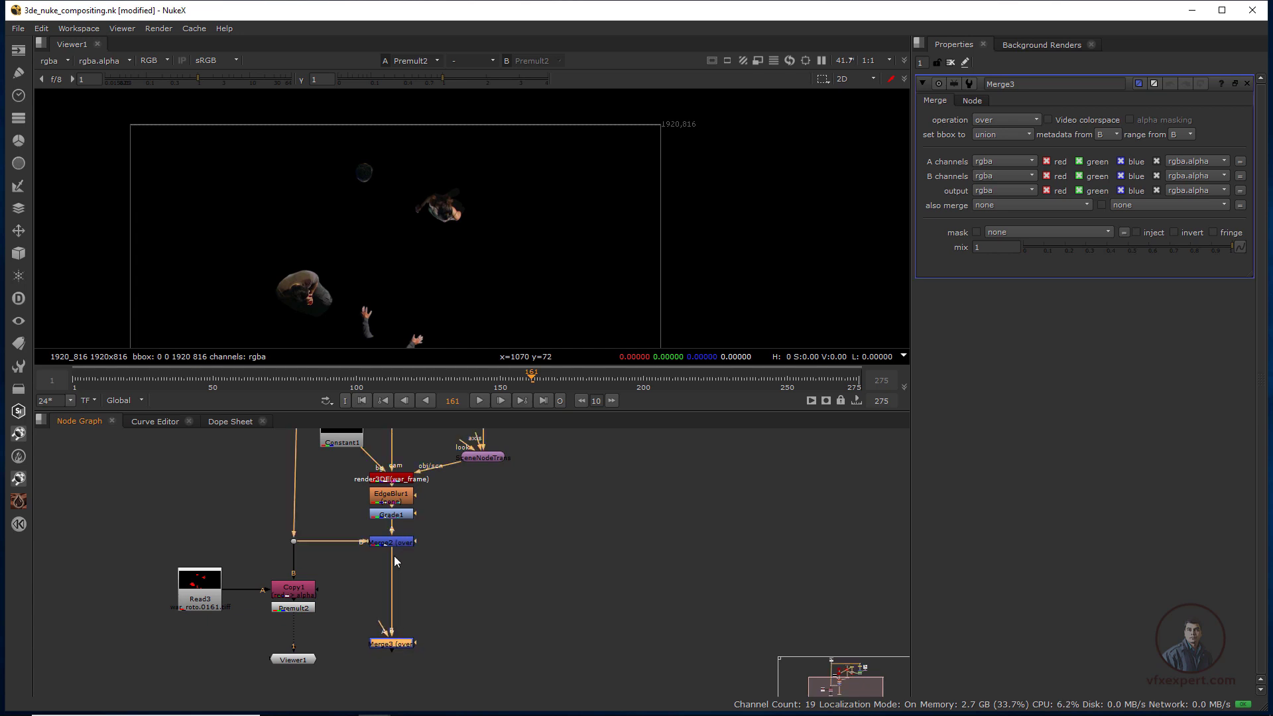
# - Space Premult2 and Viewer1 further down, connect Merge3's A input to Premult2, straighten Merge3 beside it, and view Merge3
pyautogui.moveTo(297, 662); pyautogui.dragTo(297, 690)
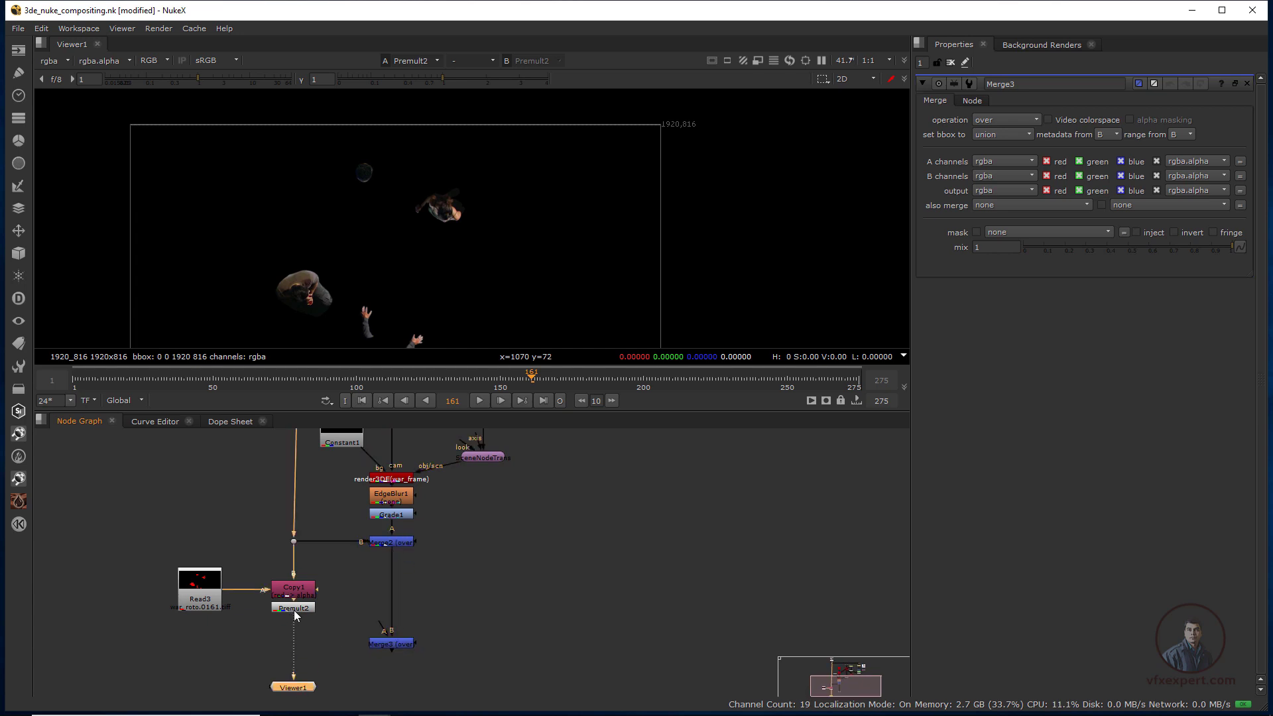
pyautogui.moveTo(293, 611); pyautogui.dragTo(294, 640)
pyautogui.moveTo(378, 627); pyautogui.dragTo(295, 639)
pyautogui.moveTo(403, 648); pyautogui.dragTo(405, 643)
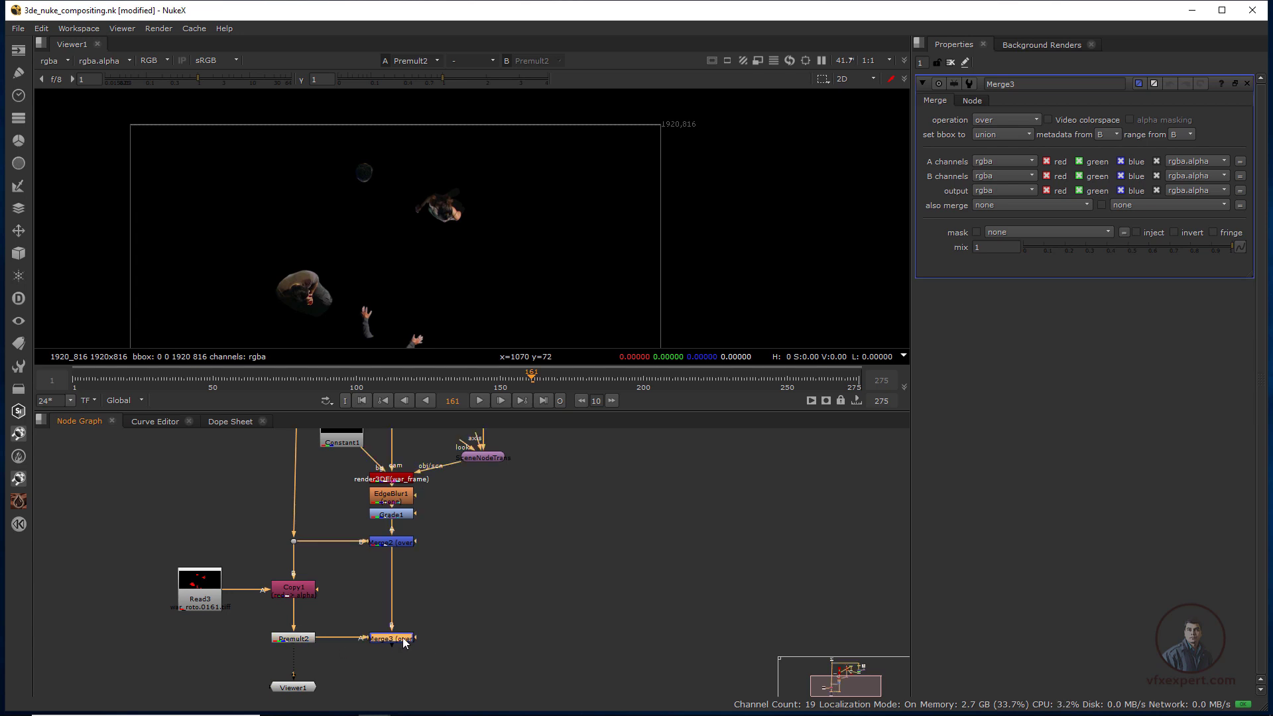
pyautogui.press('1')
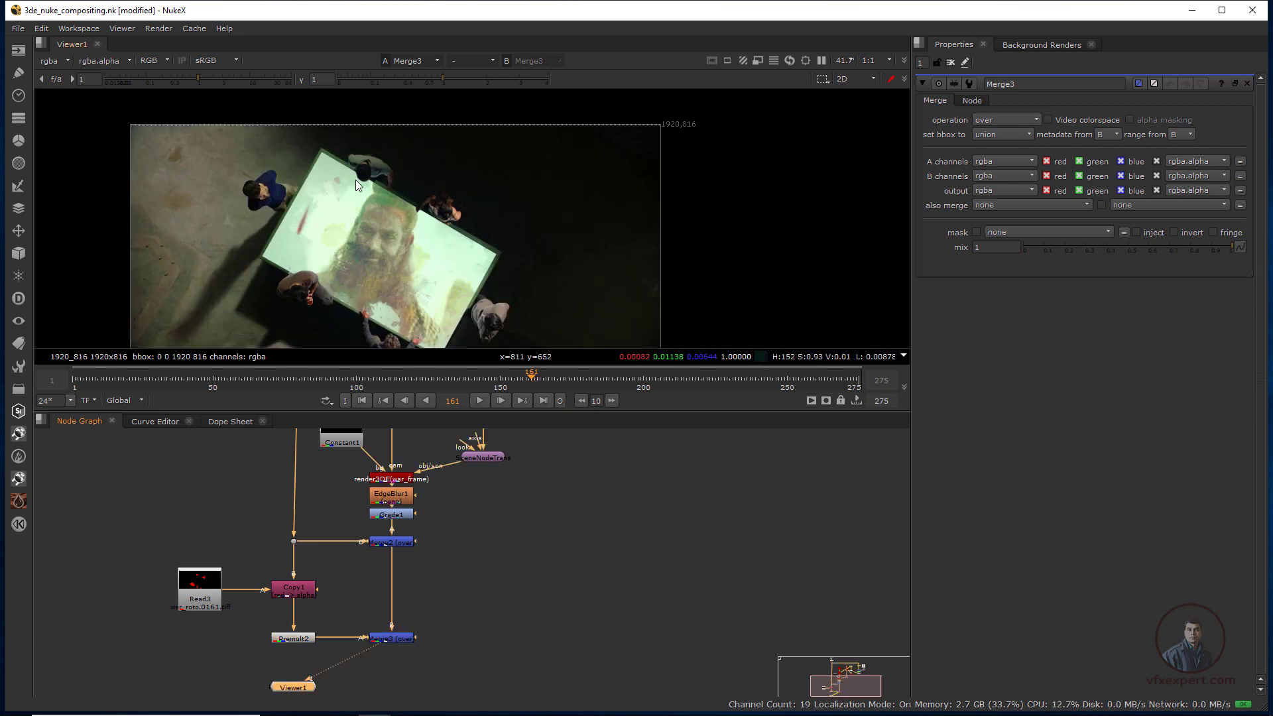
# - Compare the Merge2 and Merge3 outputs to check the people restored over the table edges
pyautogui.scroll(1, 355, 181)
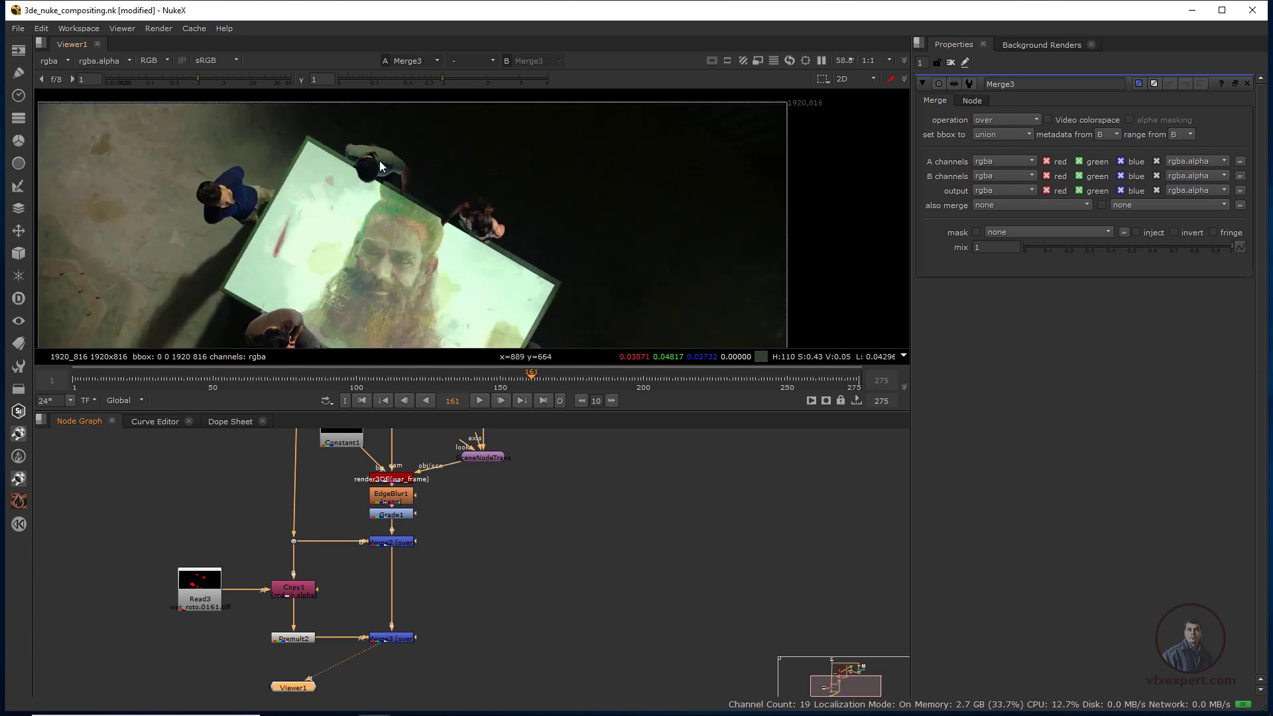
pyautogui.click(404, 543)
pyautogui.press('1')
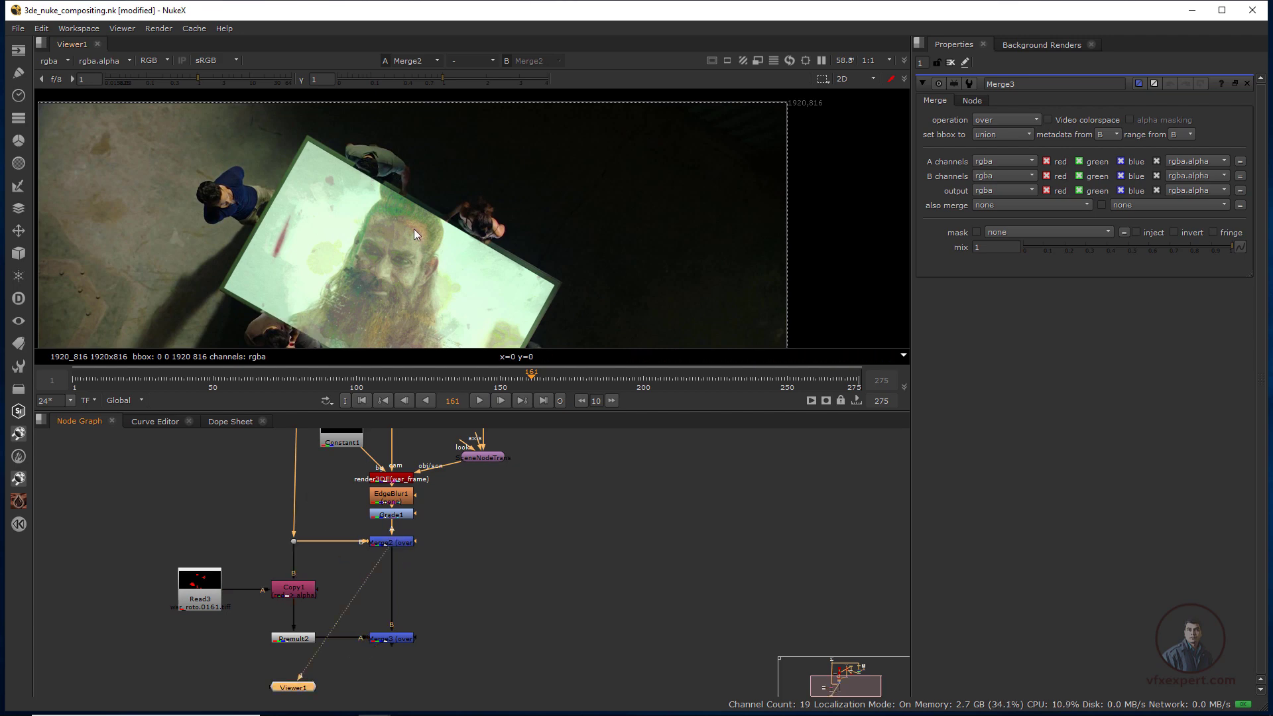
pyautogui.moveTo(389, 276); pyautogui.dragTo(415, 222, button='middle')
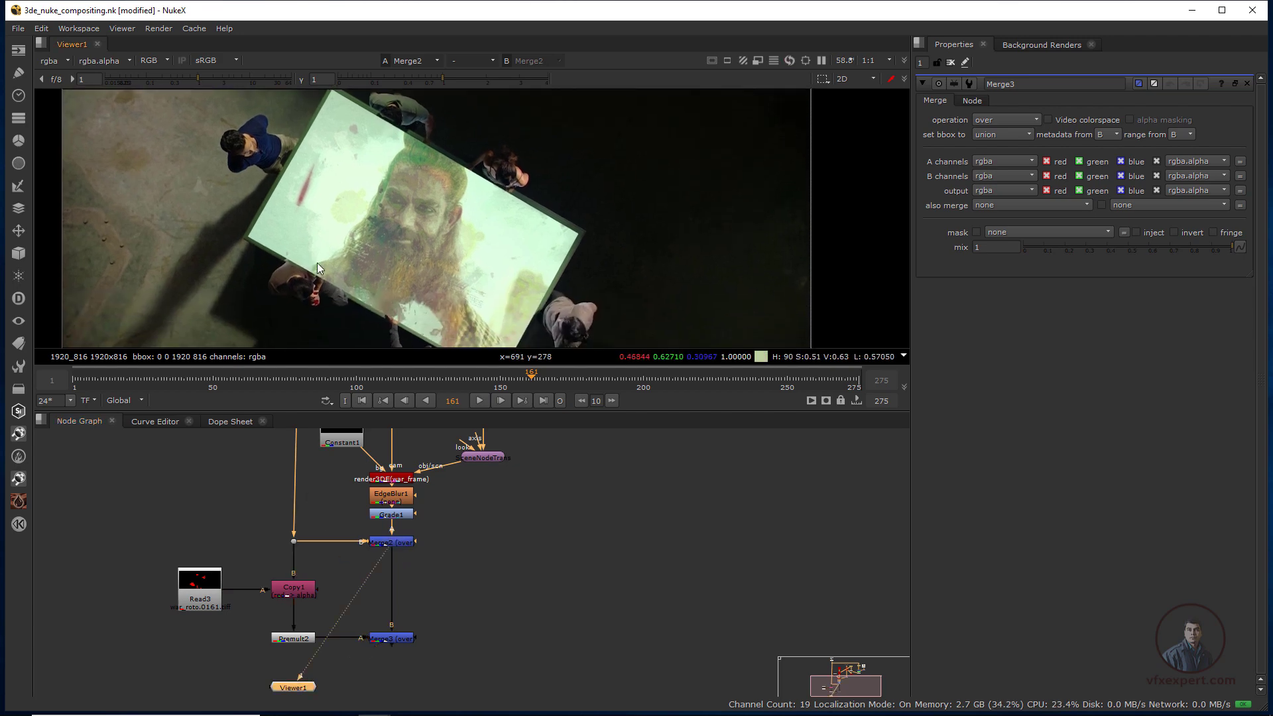
pyautogui.click(402, 641)
pyautogui.press('1')
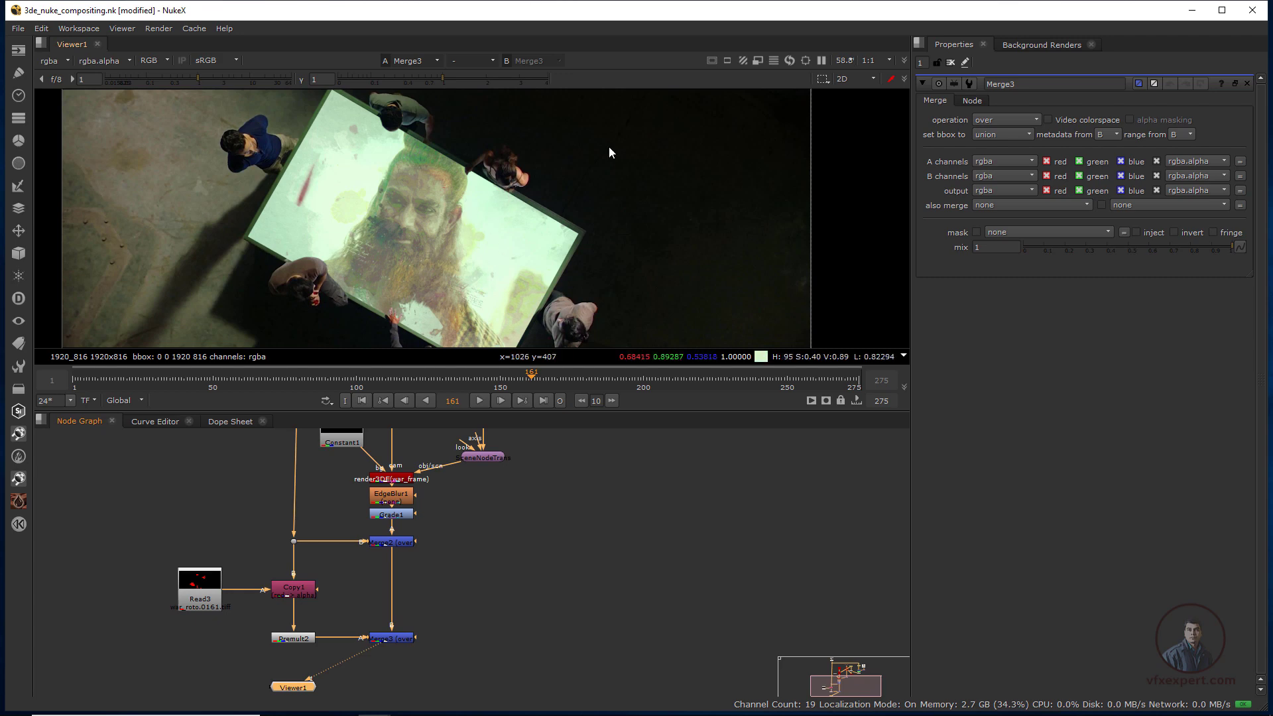
pyautogui.scroll(-2, 503, 252)
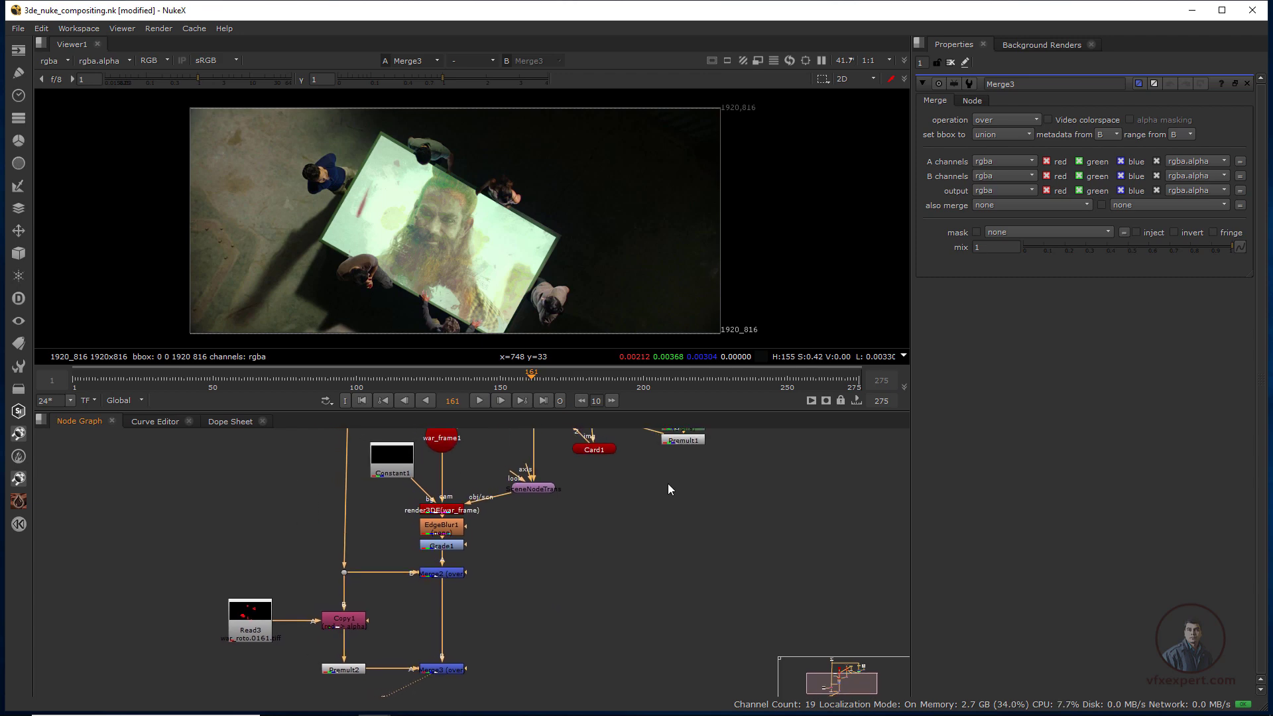
# - Enlarge the node graph and review the projection setup from the Read1 plate through Card1 and Scene3DE to the render node
pyautogui.scroll(-3, 668, 484)
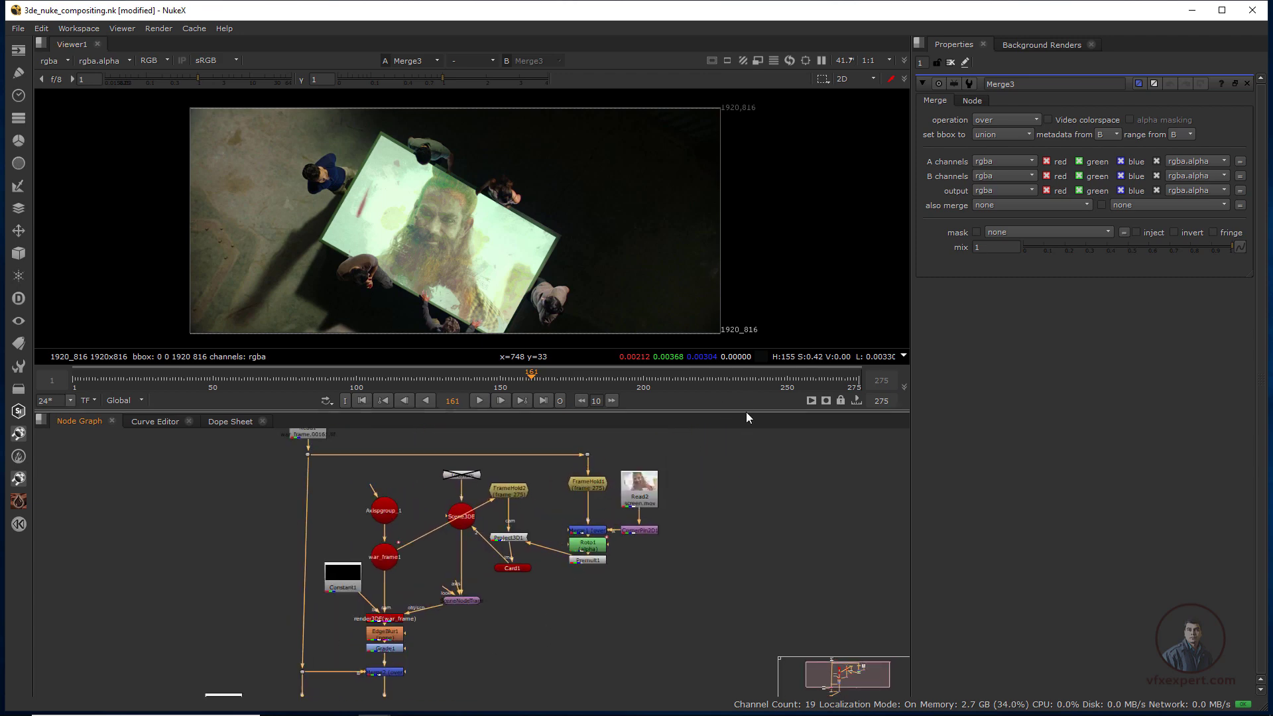
pyautogui.moveTo(746, 415); pyautogui.dragTo(746, 328)
pyautogui.scroll(3, 373, 424)
pyautogui.moveTo(437, 419); pyautogui.dragTo(358, 462, button='middle')
pyautogui.click(215, 388)
pyautogui.scroll(1, 430, 483)
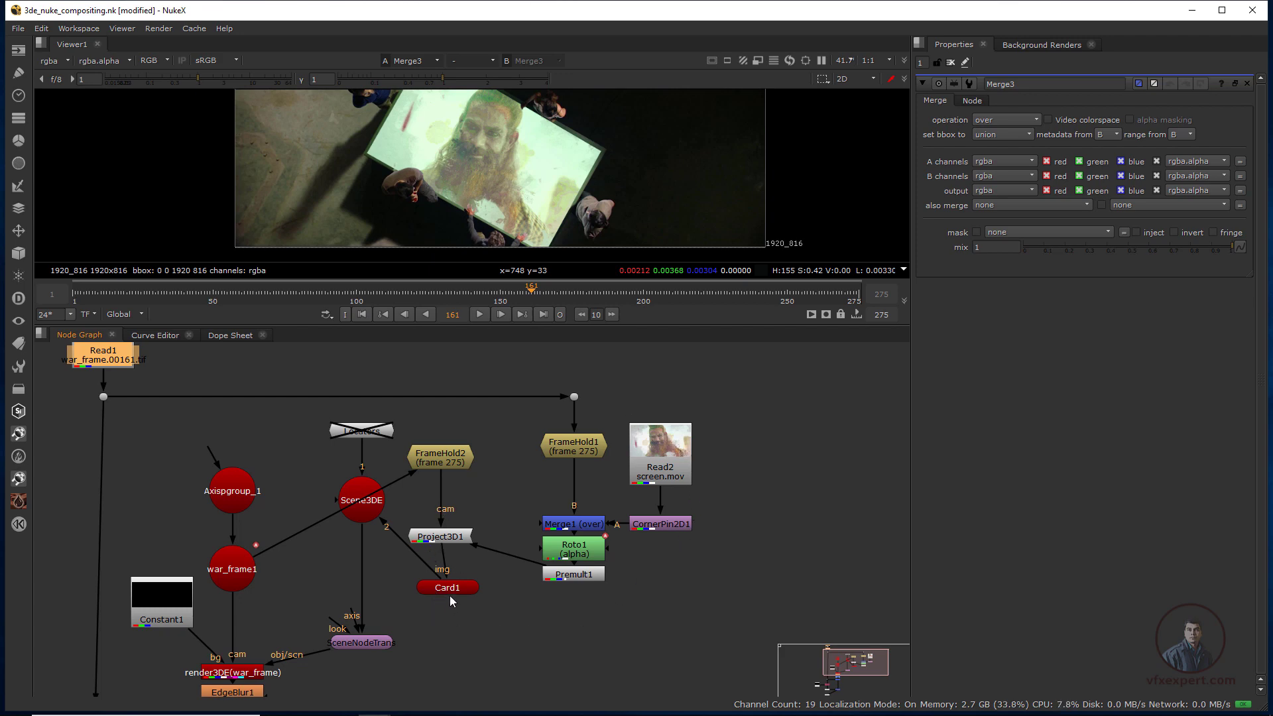
pyautogui.moveTo(451, 589); pyautogui.dragTo(447, 590)
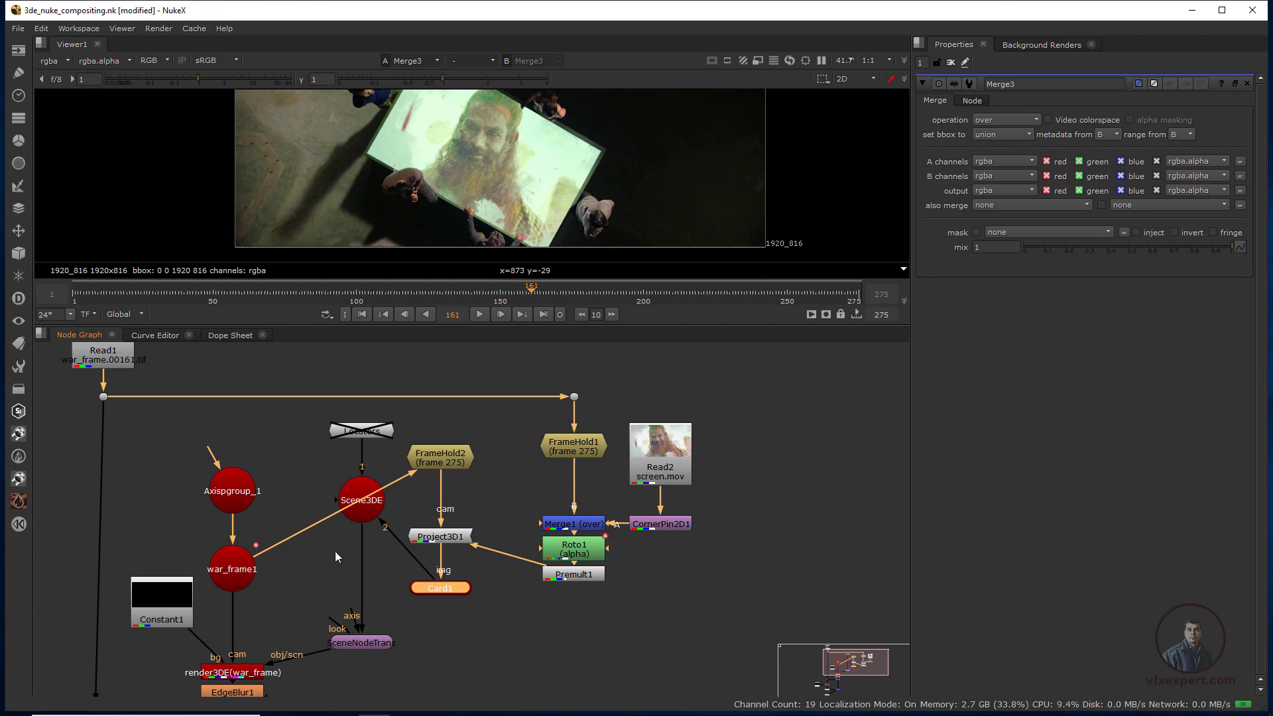
pyautogui.scroll(-1, 363, 553)
pyautogui.moveTo(455, 591); pyautogui.dragTo(496, 618, button='middle')
pyautogui.scroll(-1, 527, 538)
pyautogui.scroll(-1, 485, 560)
pyautogui.scroll(1, 524, 552)
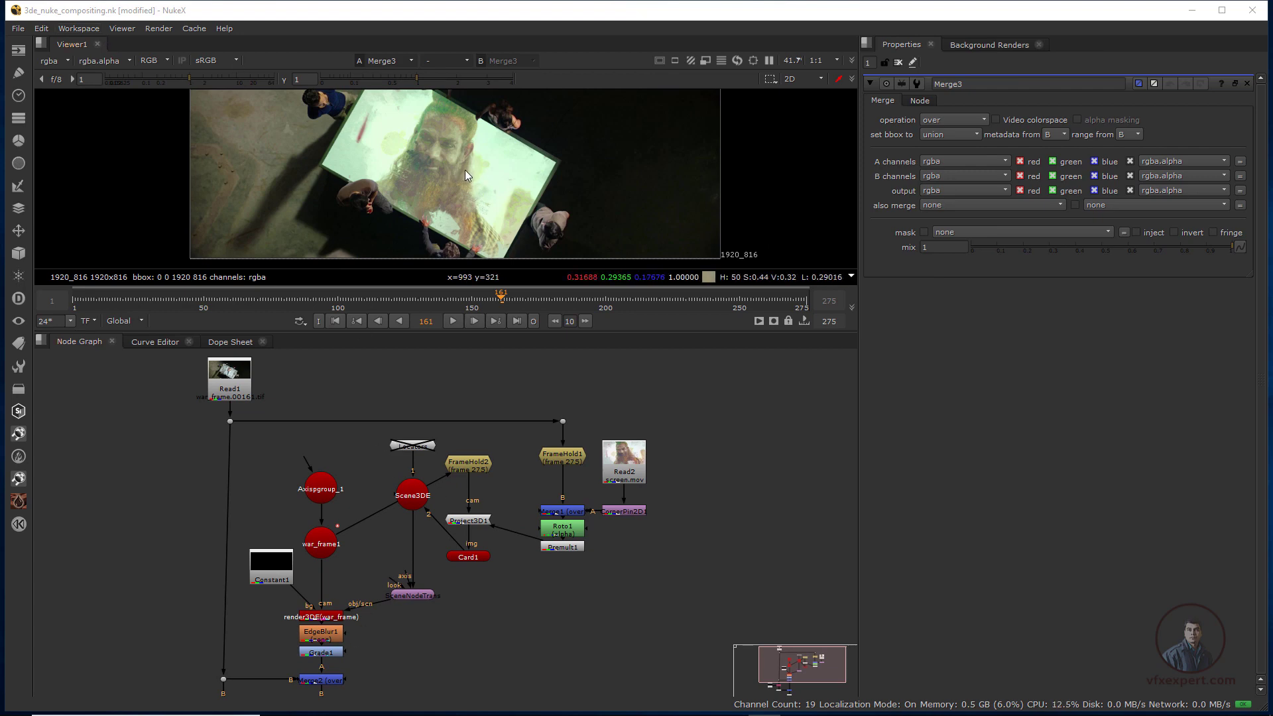
# - Open Grade1's properties and disable the node to remove its colour grading from the screen insert
pyautogui.doubleClick(329, 656)
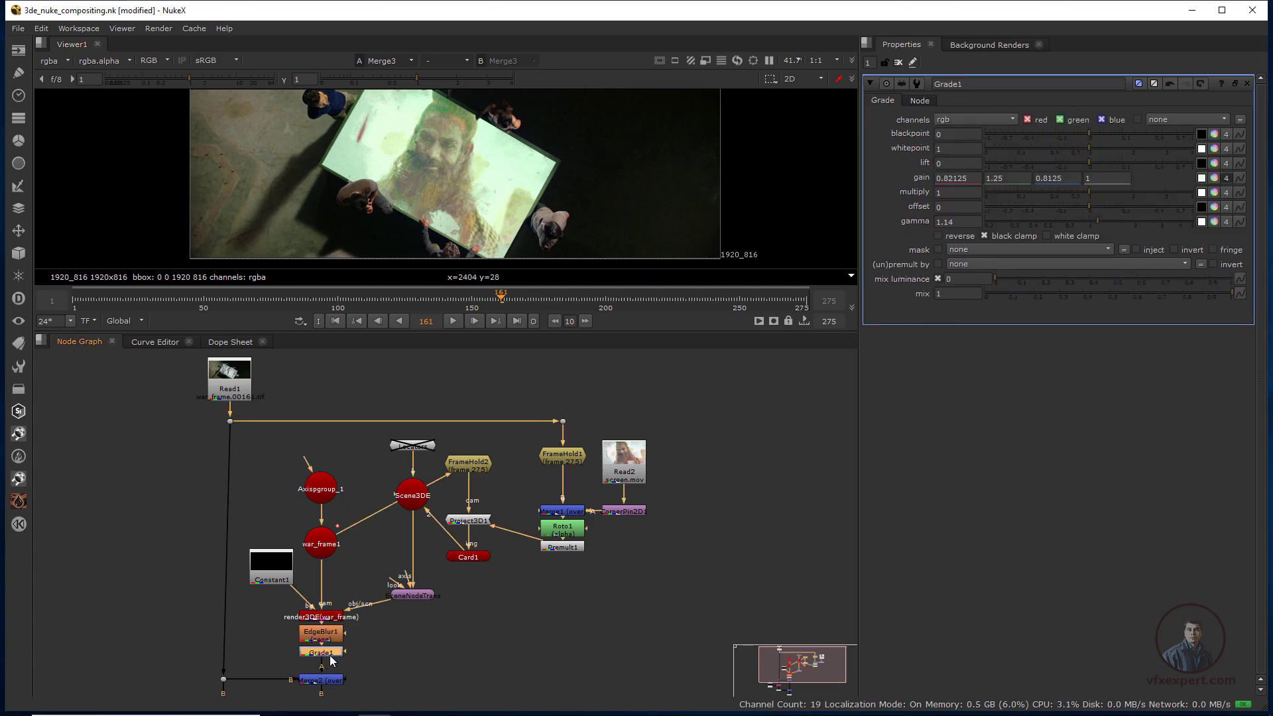
pyautogui.press('d')
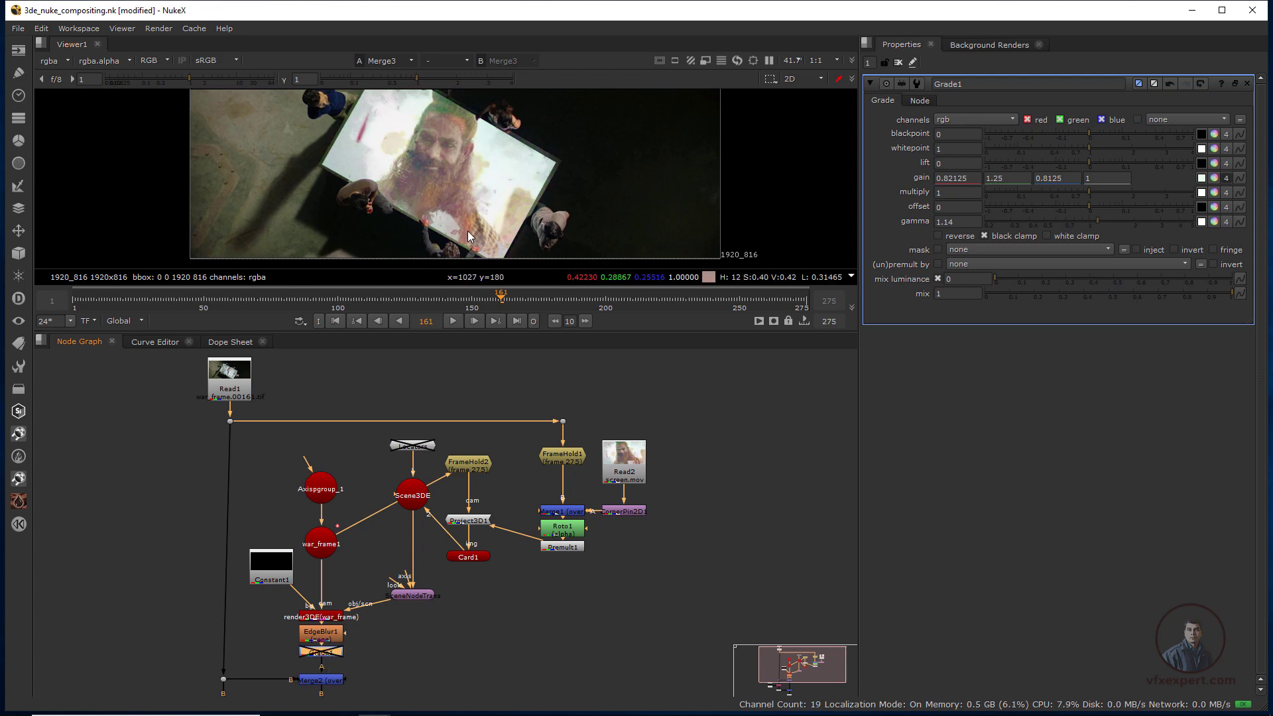
pyautogui.click(416, 661)
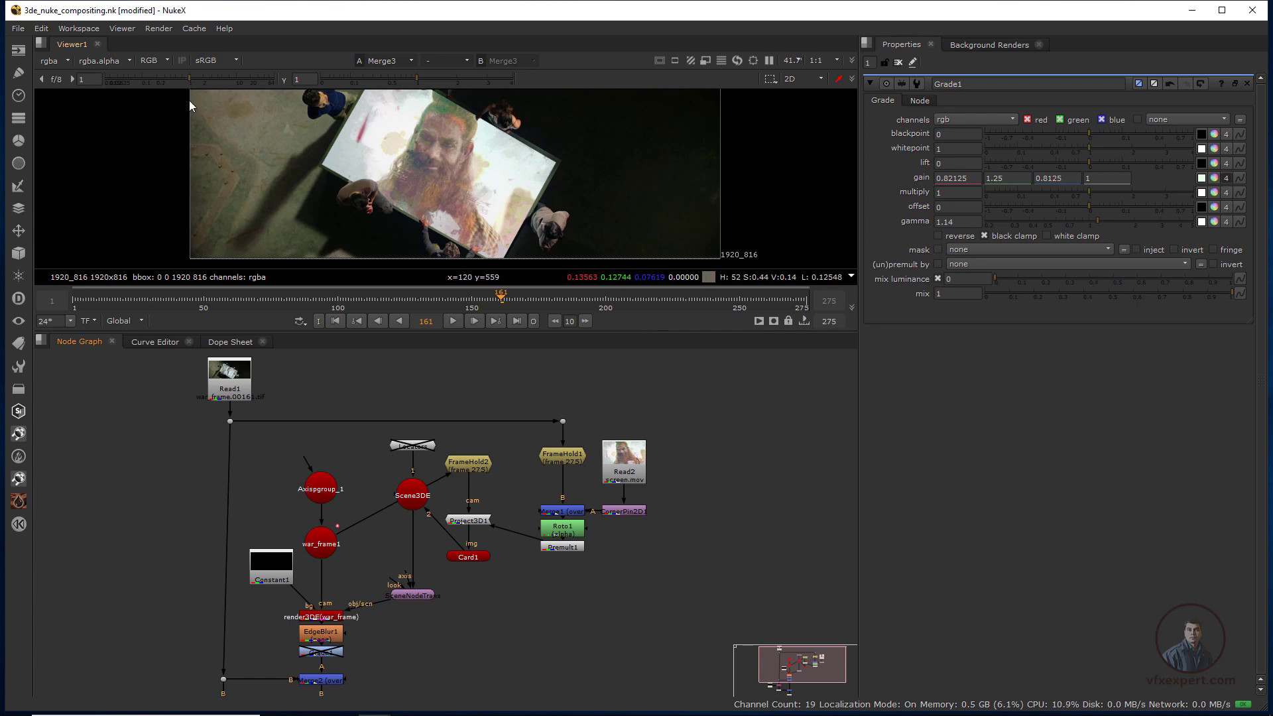
# - Switch to a workspace layout with viewer and node graph side by side, enlarge the viewer, and fit the image and node tree
pyautogui.click(78, 28)
pyautogui.click(152, 69)
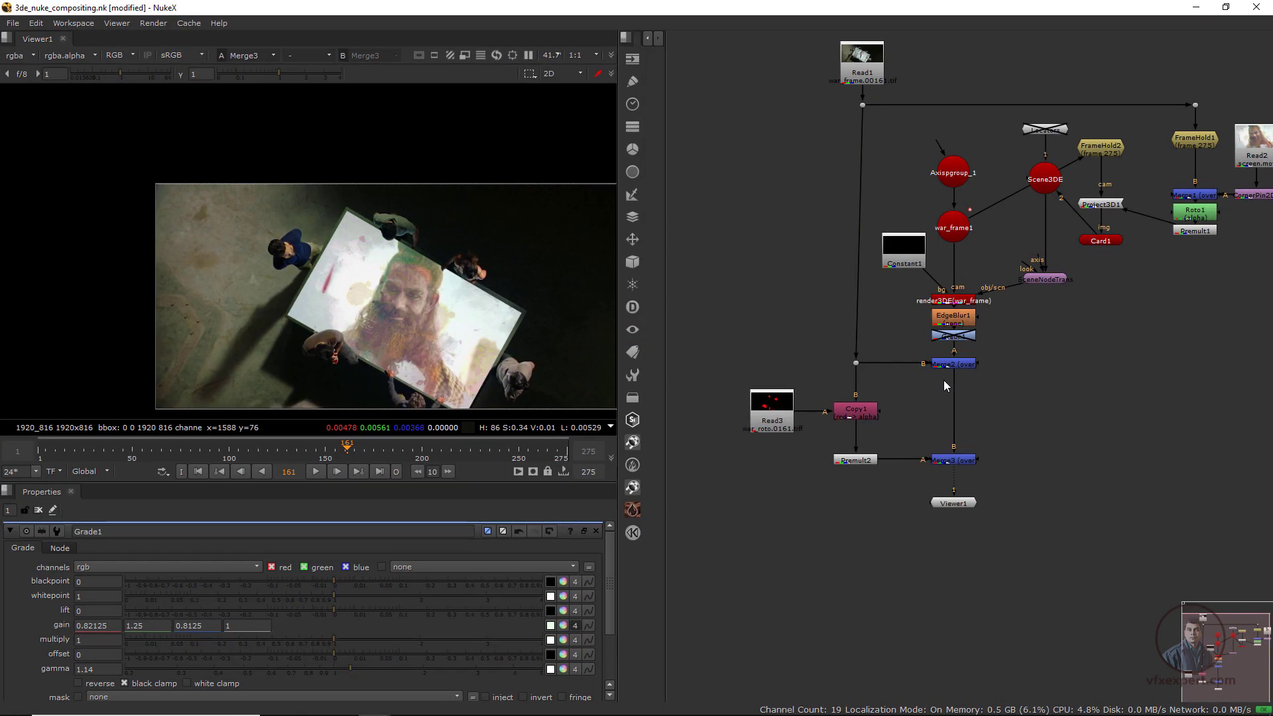
pyautogui.press('f')
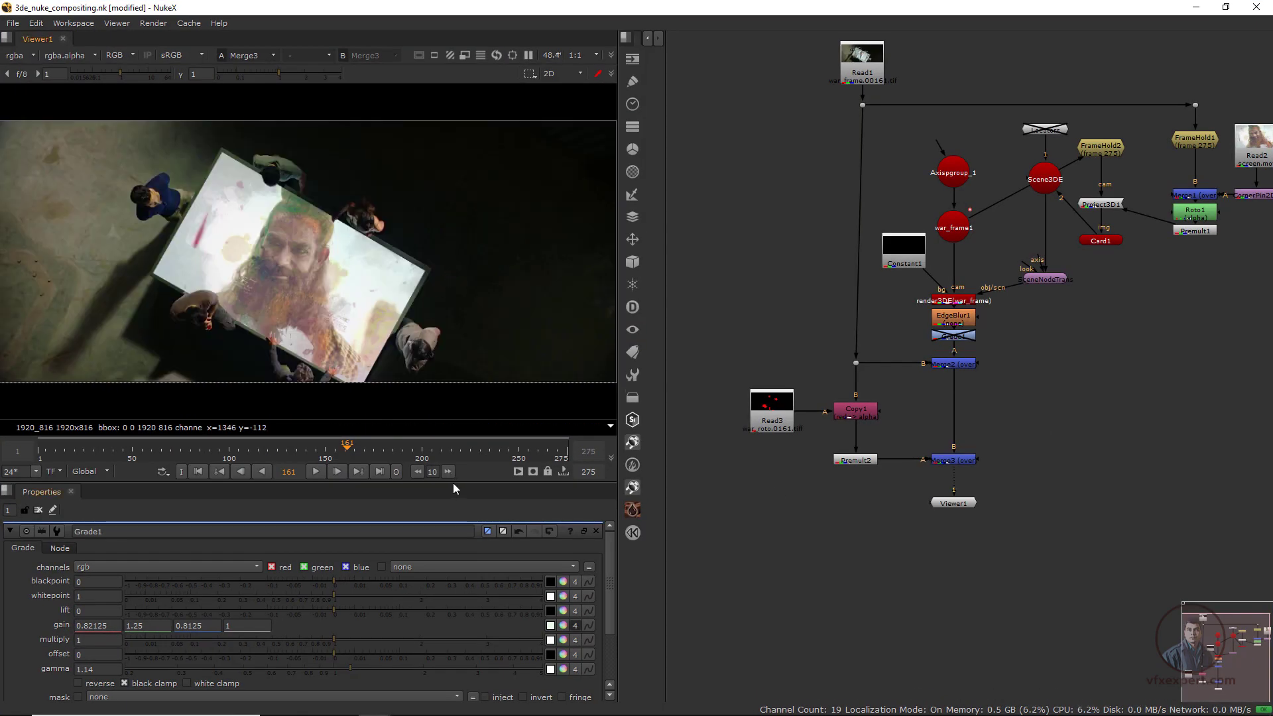
pyautogui.moveTo(452, 482); pyautogui.dragTo(452, 665)
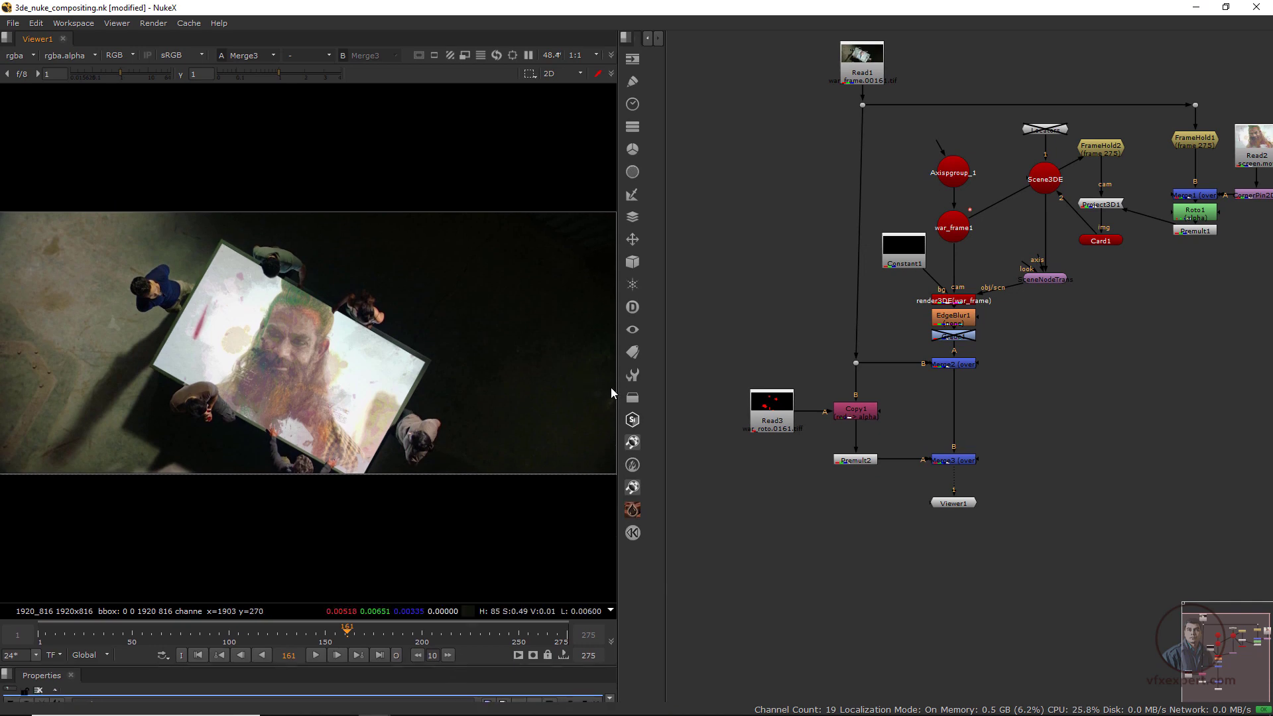
pyautogui.moveTo(618, 392); pyautogui.dragTo(715, 391)
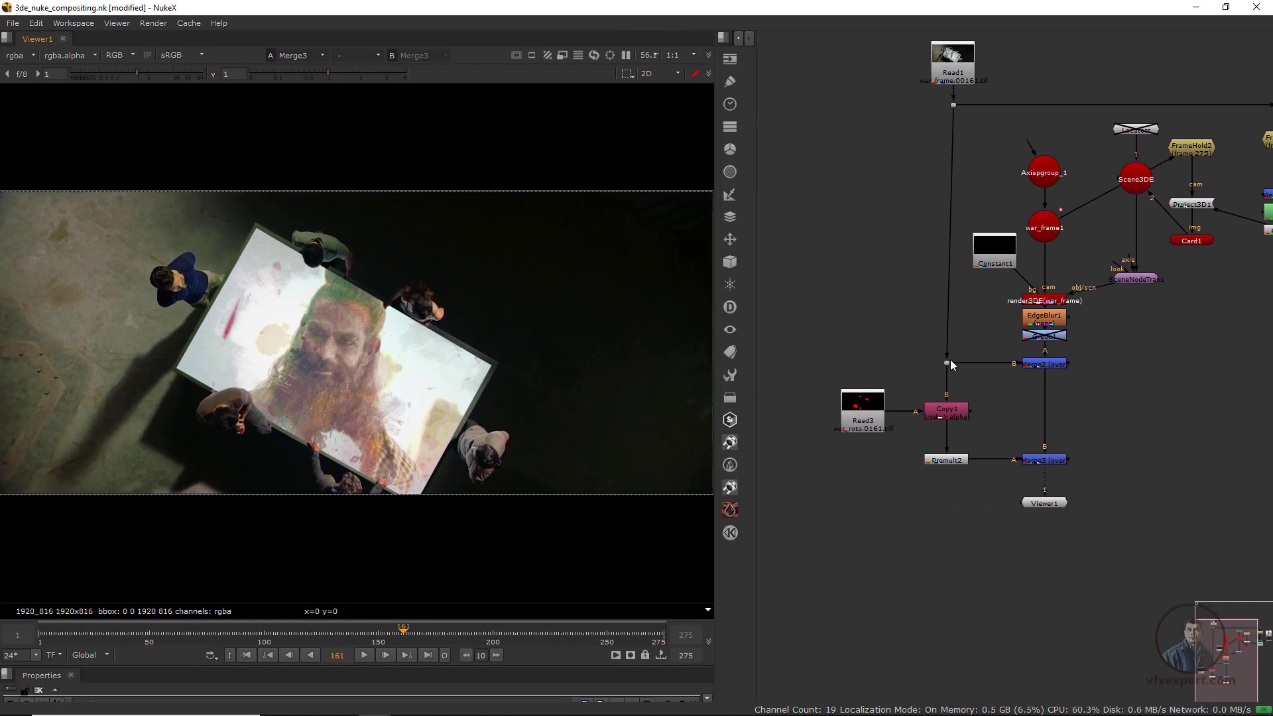
pyautogui.moveTo(982, 353); pyautogui.dragTo(905, 404, button='middle')
pyautogui.scroll(-1, 906, 404)
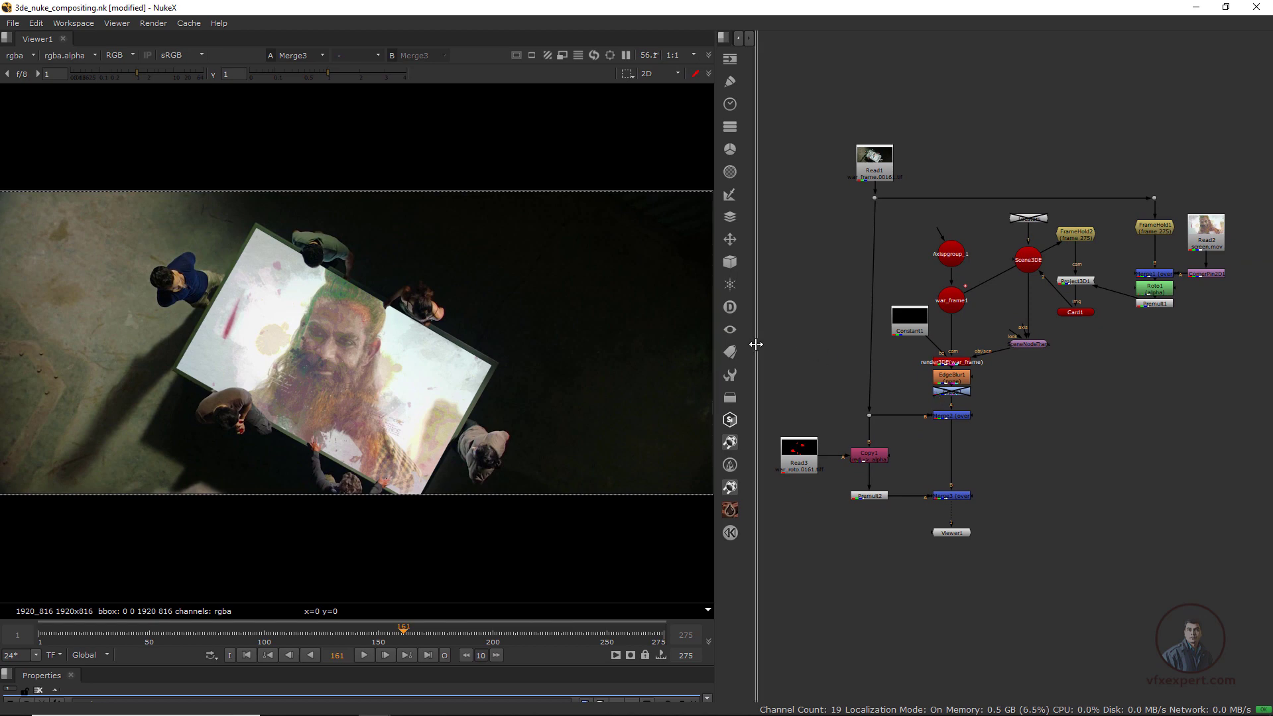
pyautogui.moveTo(754, 344); pyautogui.dragTo(707, 342)
pyautogui.scroll(1, 925, 362)
pyautogui.moveTo(924, 365); pyautogui.dragTo(940, 364, button='middle')
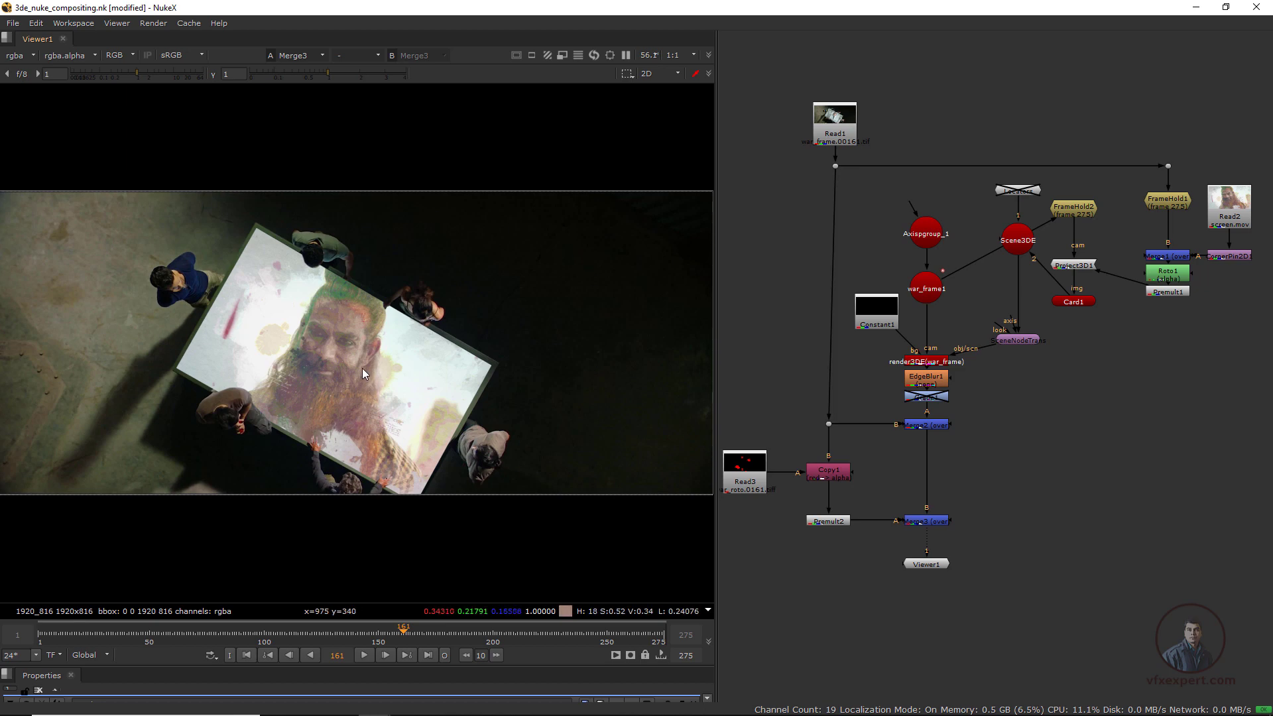
# - Play the final composite forward from the first frame
pyautogui.click(246, 654)
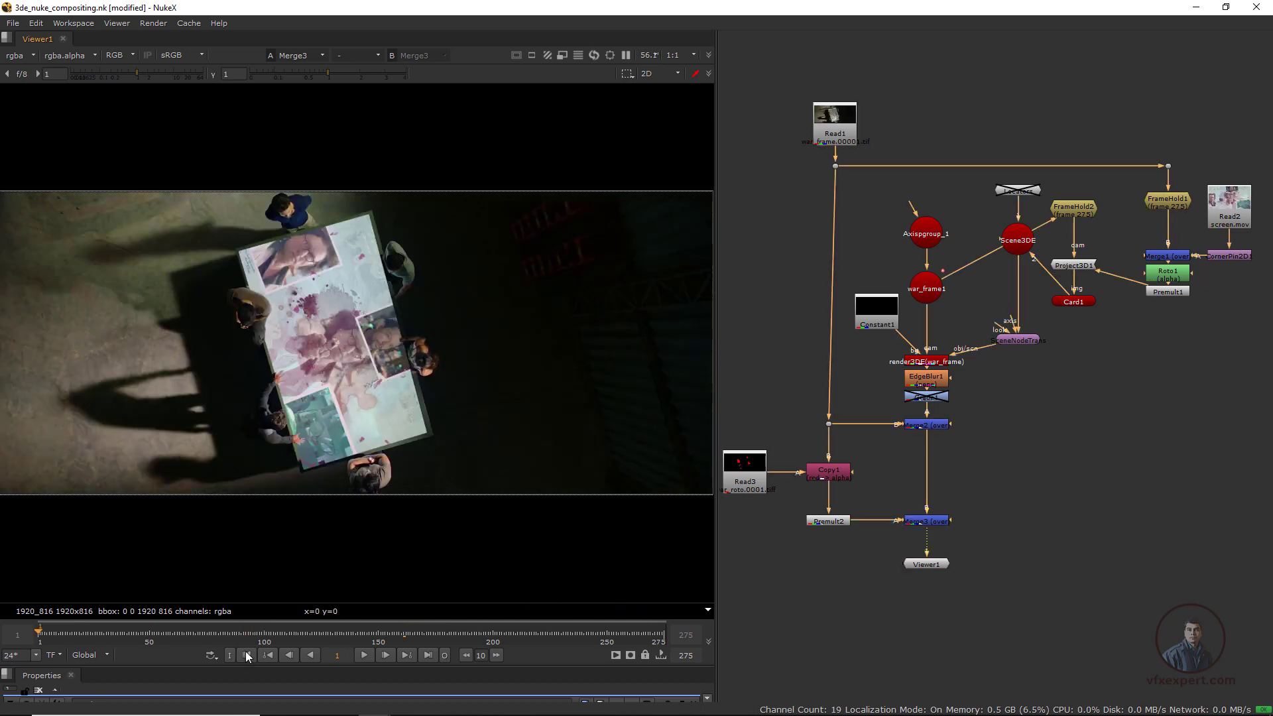
pyautogui.click(364, 655)
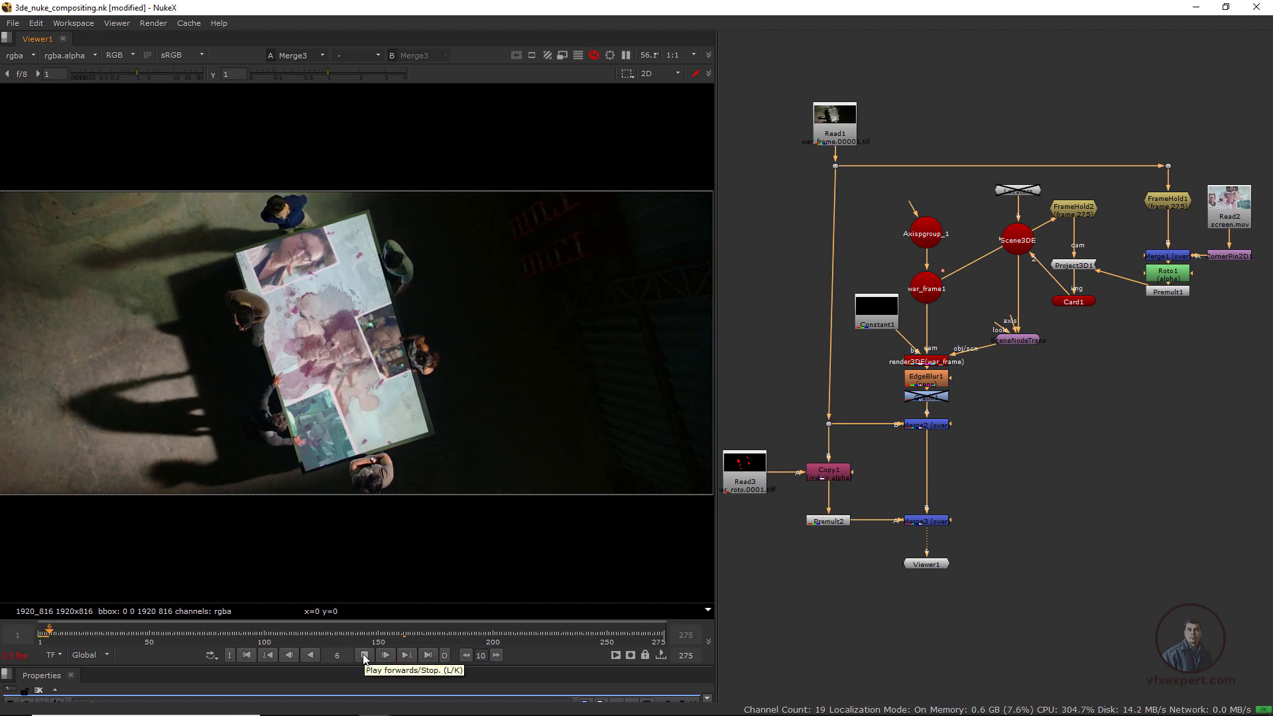